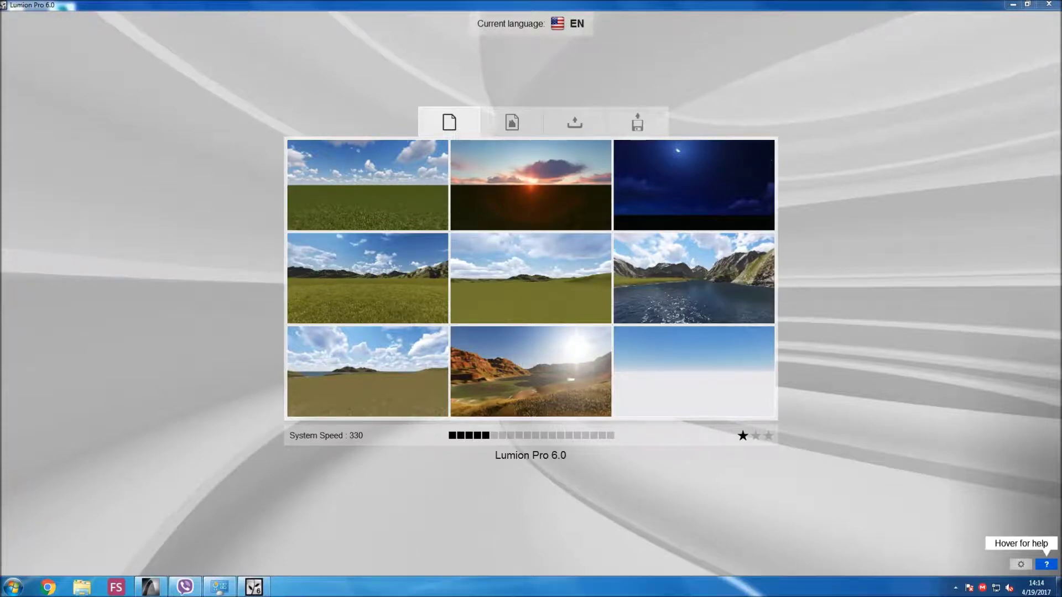
Switch to the ArchiCAD window showing the house's ground floor plan.
{"action": "left_click", "coordinate": [150, 587]}
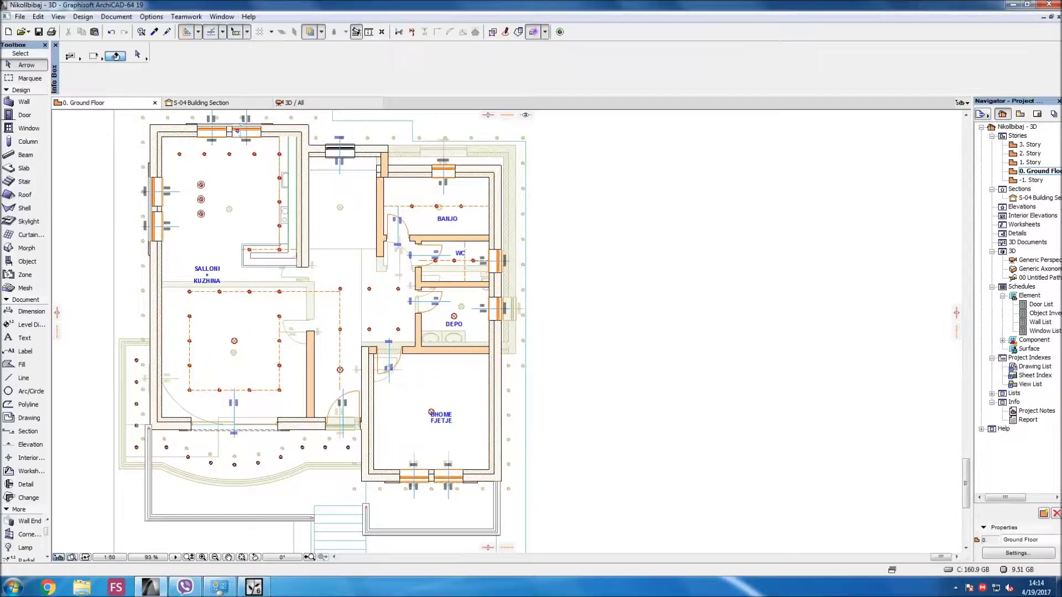
Show the whole house in ArchiCAD's 3D view, then go back to Lumion.
{"action": "key", "text": "F3"}
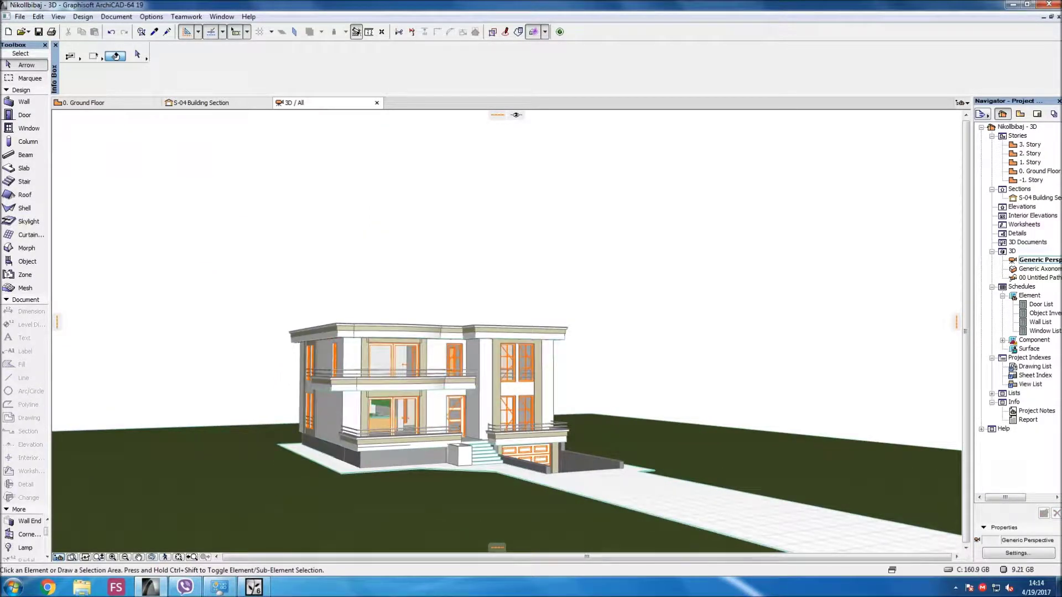
{"action": "left_click", "coordinate": [253, 586]}
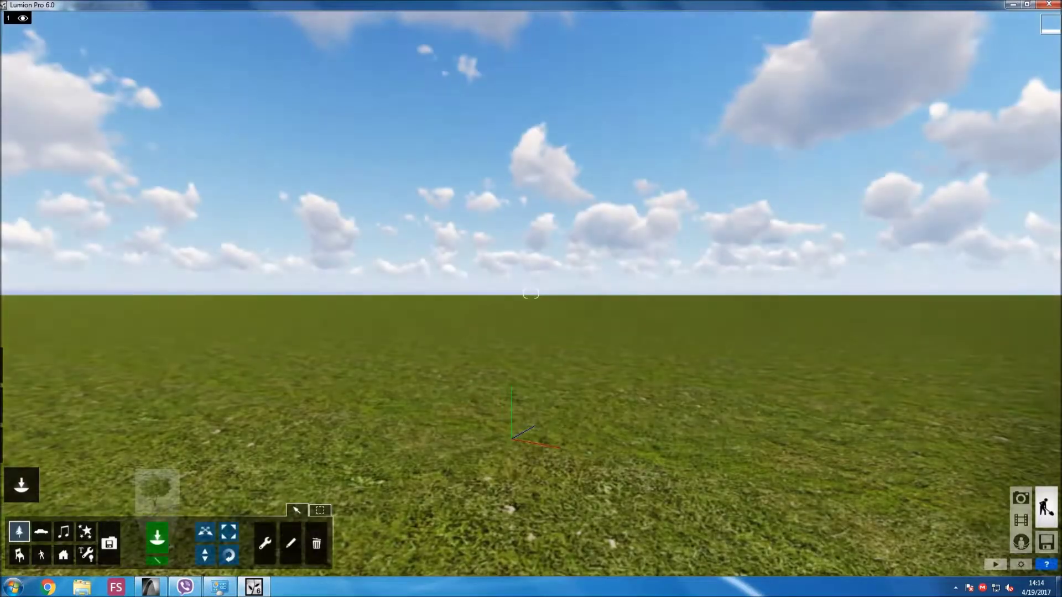
Load the Plain scene template, tilt the view down to the grass and review the Settings.
{"action": "right_click_drag", "start_coordinate": [531, 299], "coordinate": [531, 398]}
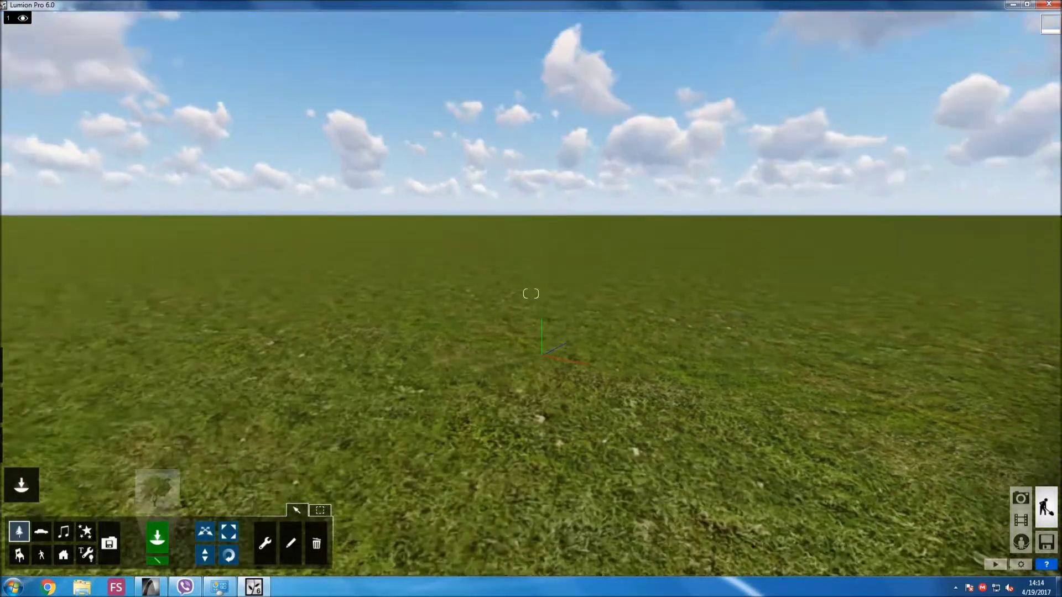
{"action": "scroll", "coordinate": [531, 294], "scroll_direction": "down", "scroll_amount": 3}
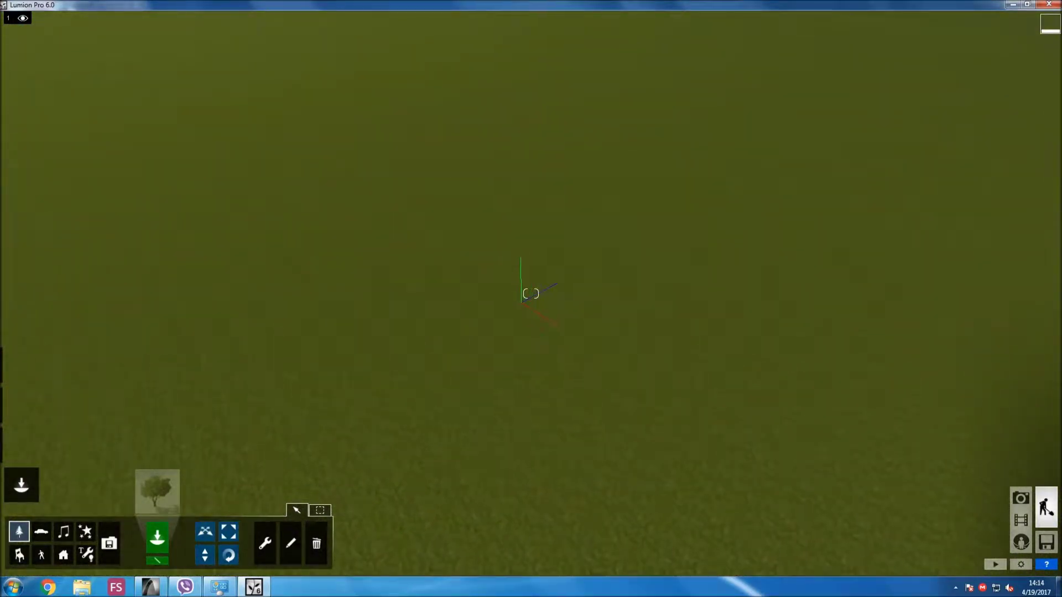
{"action": "left_click", "coordinate": [1020, 564]}
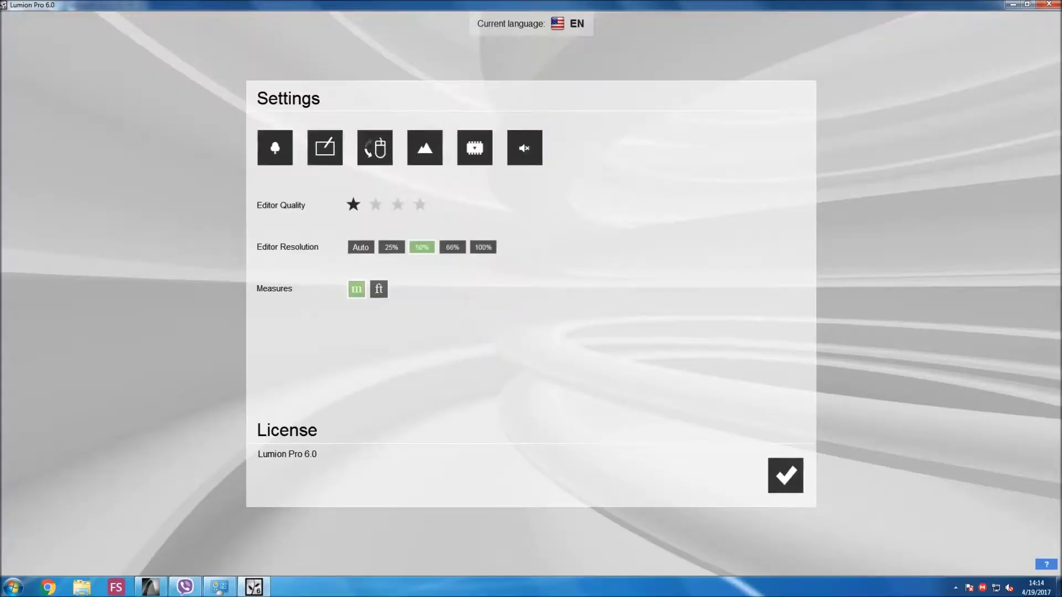
{"action": "key", "text": "Escape"}
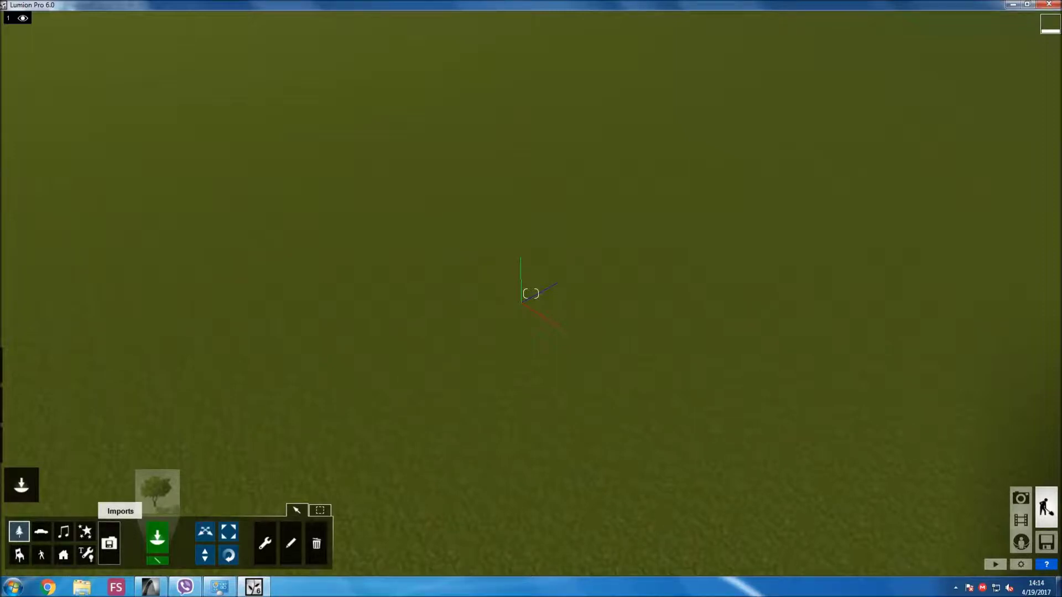
{"action": "left_click", "coordinate": [108, 542]}
Start Import New Model and browse from the Nika folder into 2017.
{"action": "left_click", "coordinate": [193, 492]}
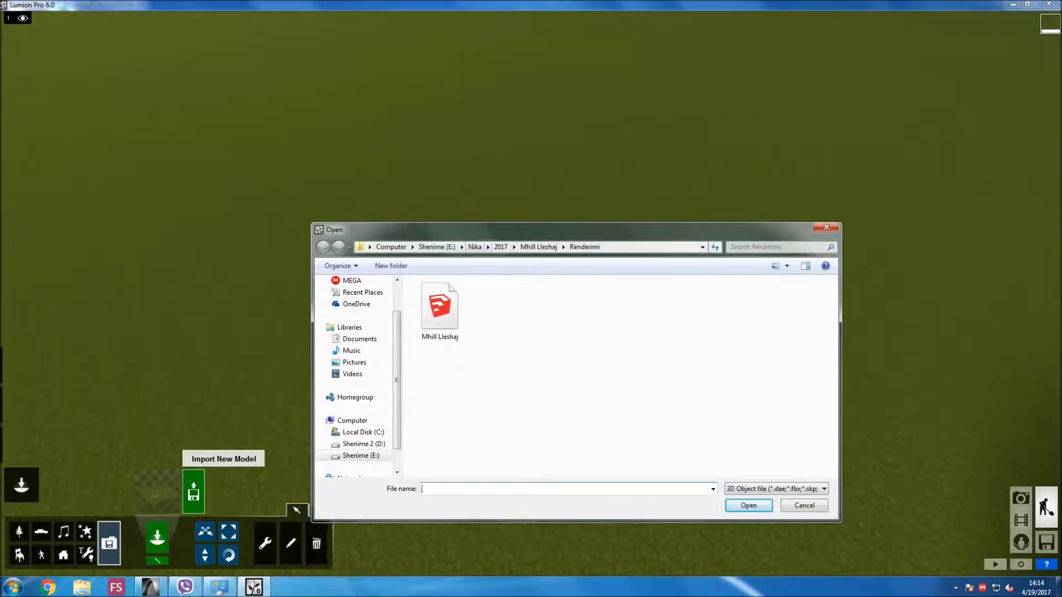
{"action": "left_click", "coordinate": [475, 247]}
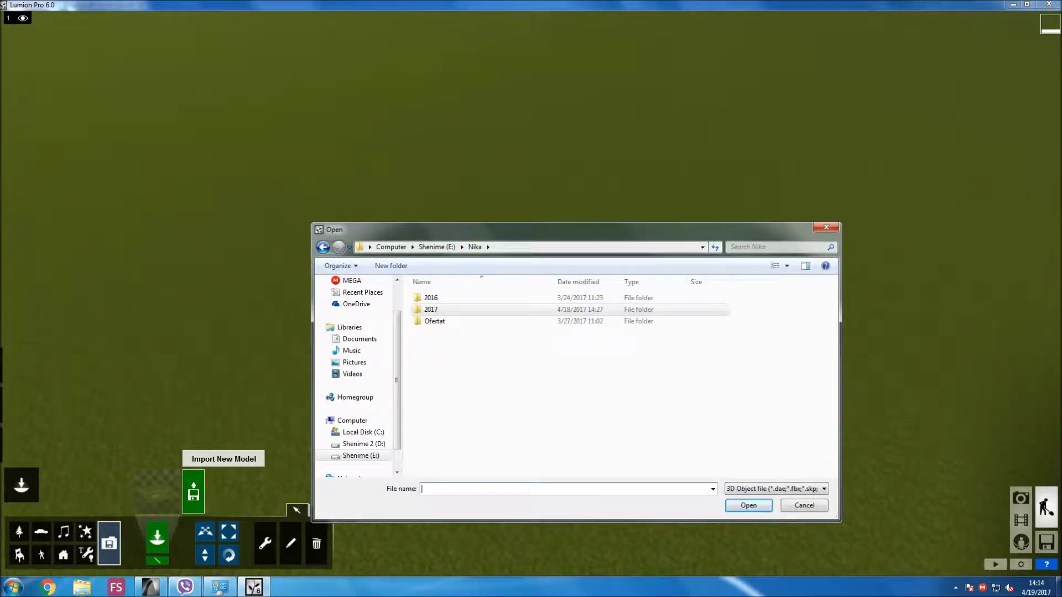
{"action": "left_click", "coordinate": [475, 309]}
{"action": "double_click", "coordinate": [476, 310]}
{"action": "scroll", "coordinate": [476, 376], "scroll_direction": "down", "scroll_amount": 3}
{"action": "scroll", "coordinate": [476, 381], "scroll_direction": "down", "scroll_amount": 3}
{"action": "scroll", "coordinate": [476, 387], "scroll_direction": "down", "scroll_amount": 3}
{"action": "scroll", "coordinate": [443, 381], "scroll_direction": "down", "scroll_amount": 2}
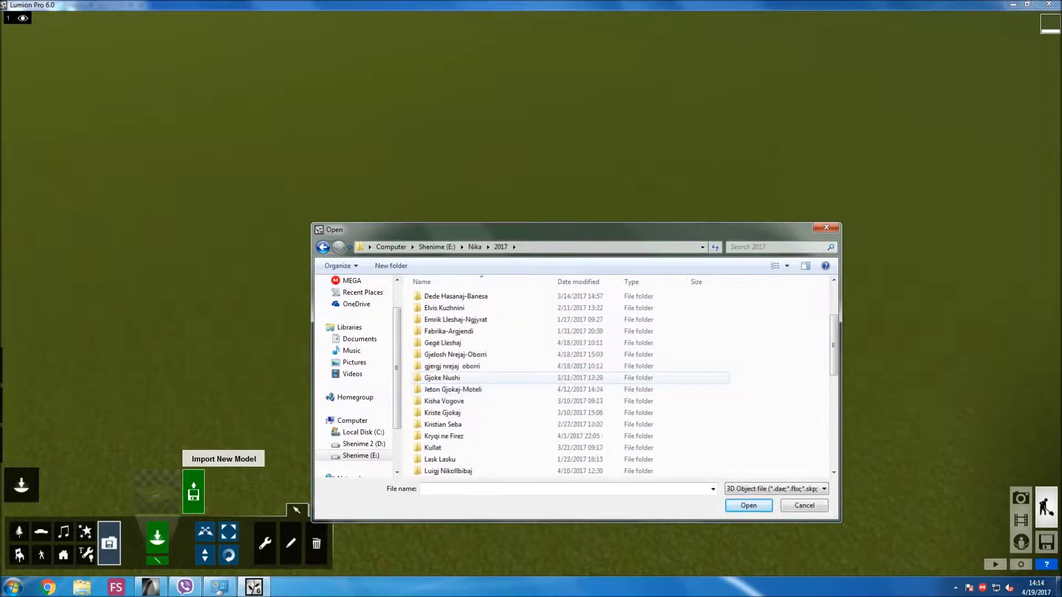
Open house project\New folder\Renderimi and choose the house's .skp SketchUp file.
{"action": "left_click", "coordinate": [442, 376]}
{"action": "scroll", "coordinate": [442, 378], "scroll_direction": "down", "scroll_amount": 2}
{"action": "double_click", "coordinate": [442, 320]}
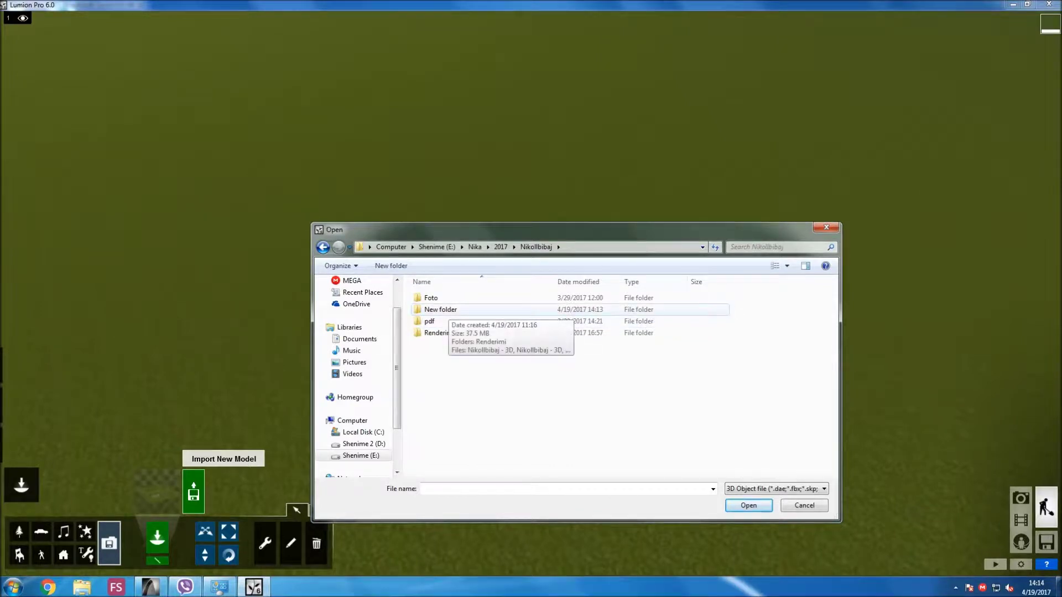
{"action": "double_click", "coordinate": [440, 309]}
{"action": "left_click", "coordinate": [442, 297]}
{"action": "key", "text": "Return"}
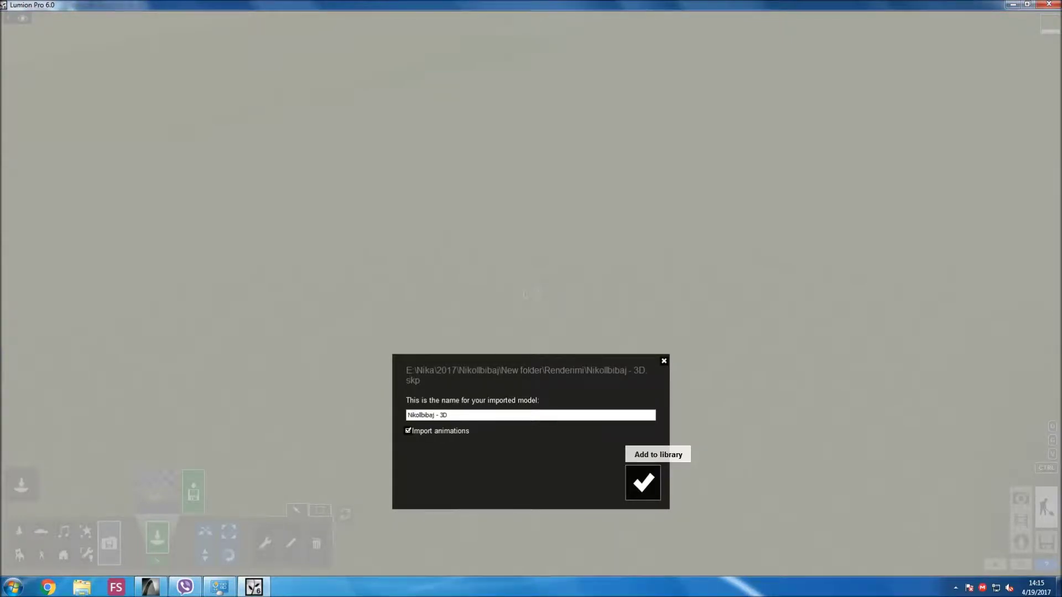
Add the imported house model to the library and place it on the grass.
{"action": "left_click", "coordinate": [642, 482]}
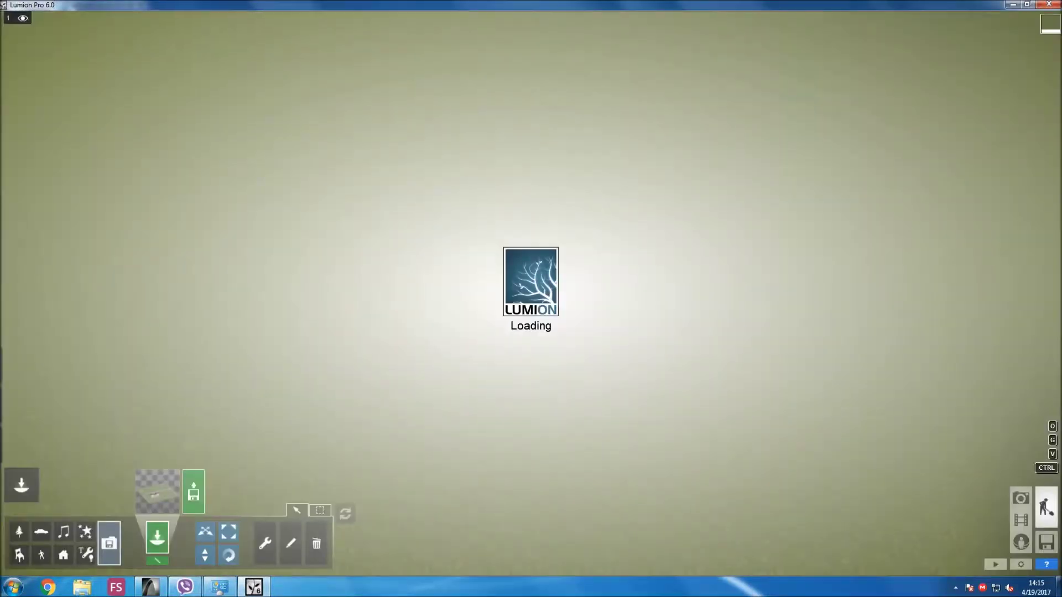
{"action": "key", "text": "Escape"}
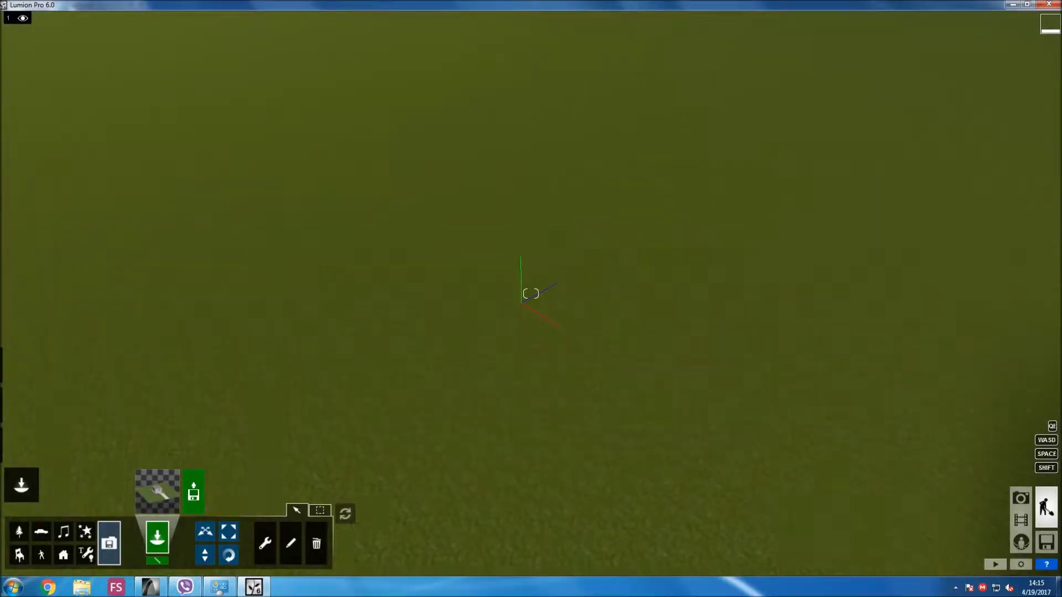
{"action": "right_click_drag", "start_coordinate": [514, 184], "coordinate": [515, 184]}
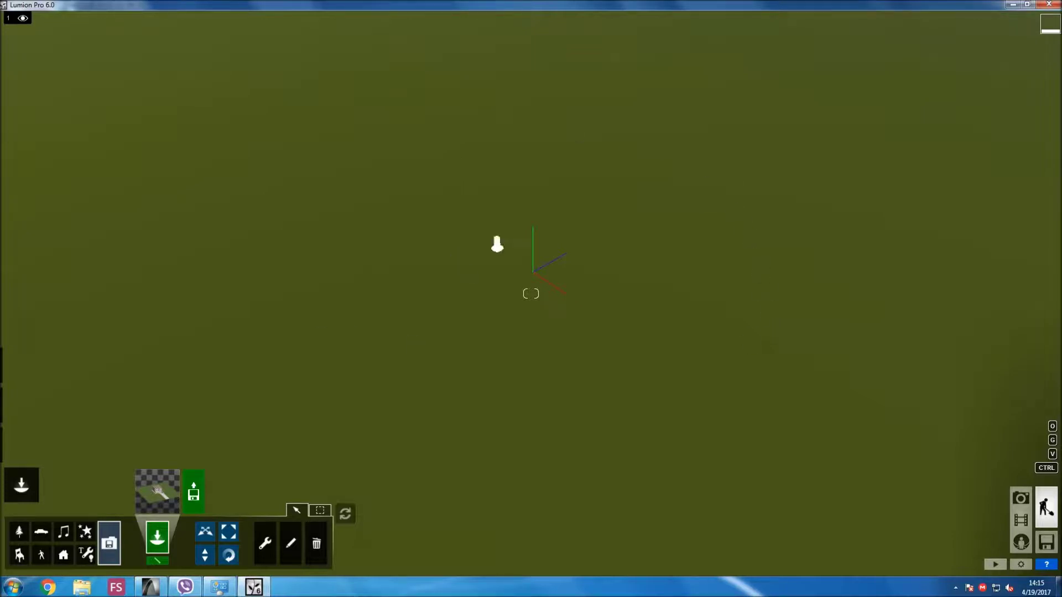
{"action": "right_click_drag", "start_coordinate": [536, 256], "coordinate": [498, 211]}
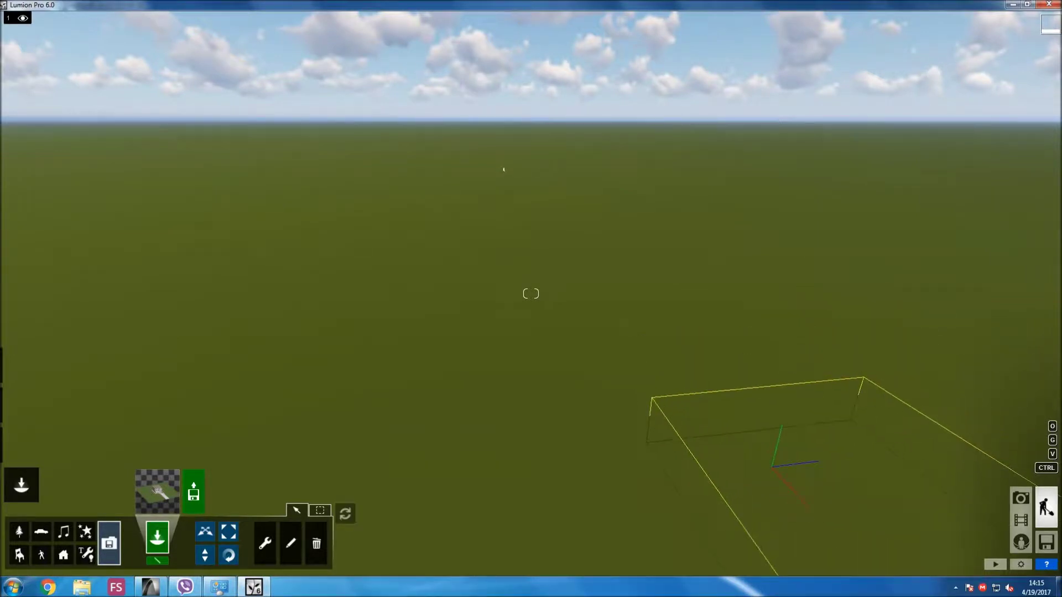
{"action": "left_click", "coordinate": [505, 166]}
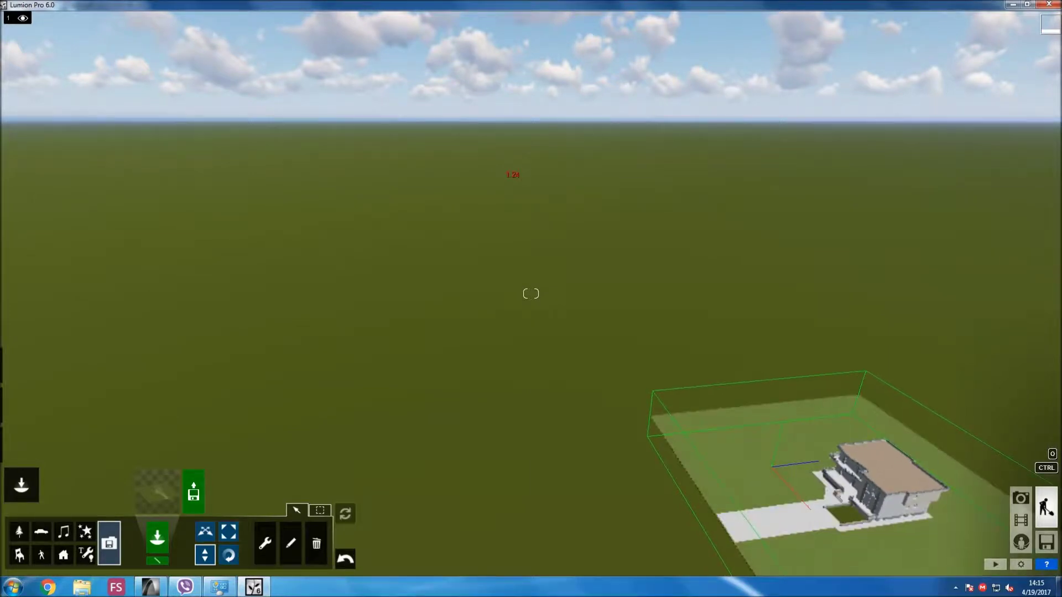
Reposition the house model and bring the camera close to its front.
{"action": "right_click_drag", "start_coordinate": [531, 293], "coordinate": [531, 293]}
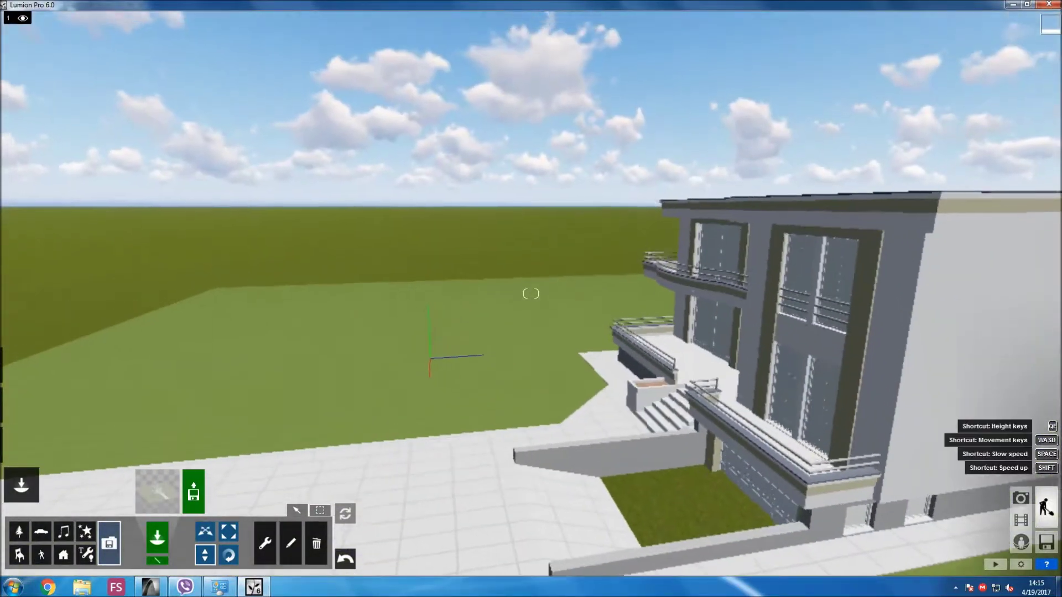
{"action": "right_click_drag", "start_coordinate": [530, 293], "coordinate": [441, 213]}
{"action": "mouse_move", "coordinate": [441, 213]}
{"action": "left_mouse_down"}
{"action": "mouse_move", "coordinate": [450, 218]}
{"action": "mouse_move", "coordinate": [439, 214]}
{"action": "left_mouse_up"}
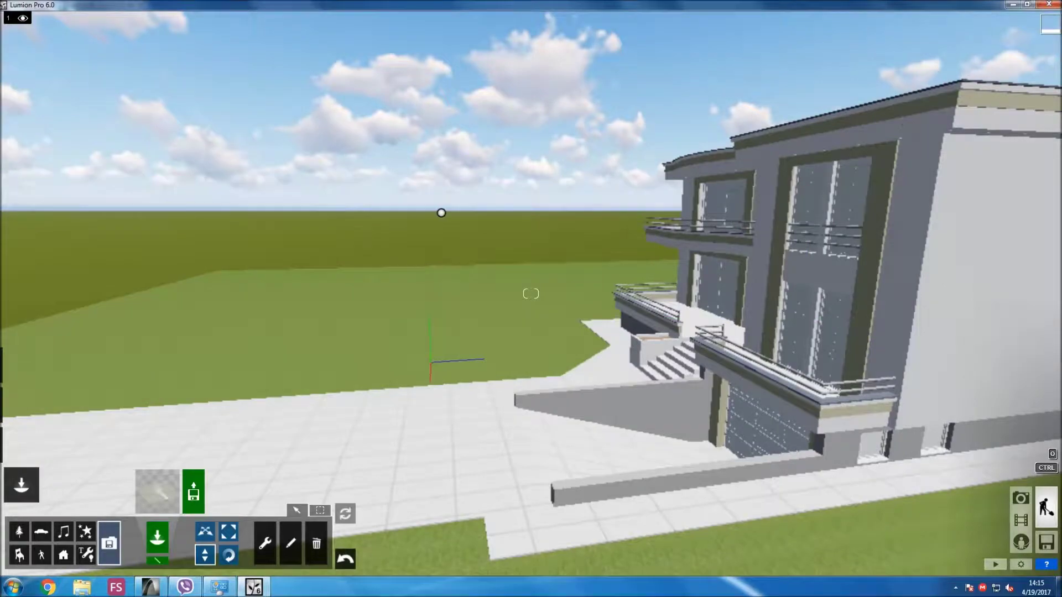
{"action": "right_click_drag", "start_coordinate": [440, 213], "coordinate": [387, 222]}
{"action": "right_click_drag", "start_coordinate": [530, 293], "coordinate": [531, 293]}
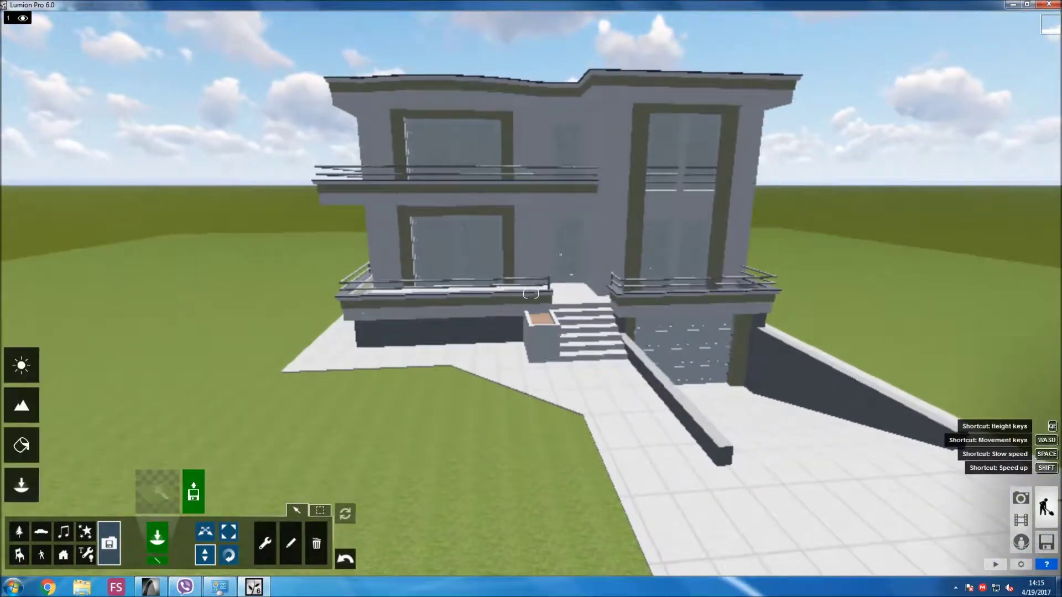
Apply the Landscape material to the grass ground.
{"action": "left_click", "coordinate": [22, 444]}
{"action": "left_click", "coordinate": [166, 437]}
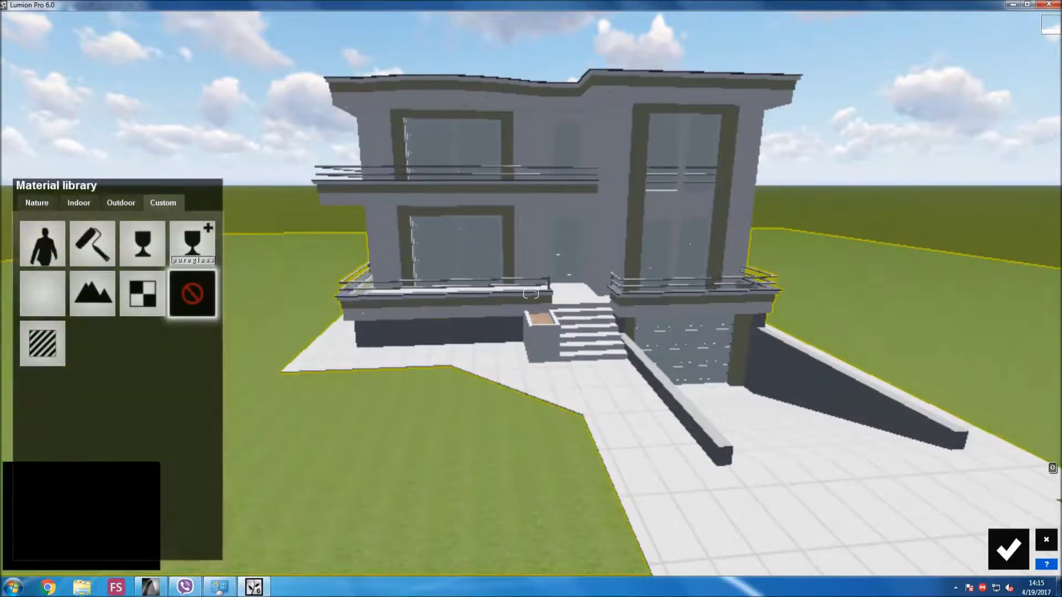
{"action": "left_click", "coordinate": [91, 291]}
{"action": "right_click_drag", "start_coordinate": [531, 293], "coordinate": [531, 293]}
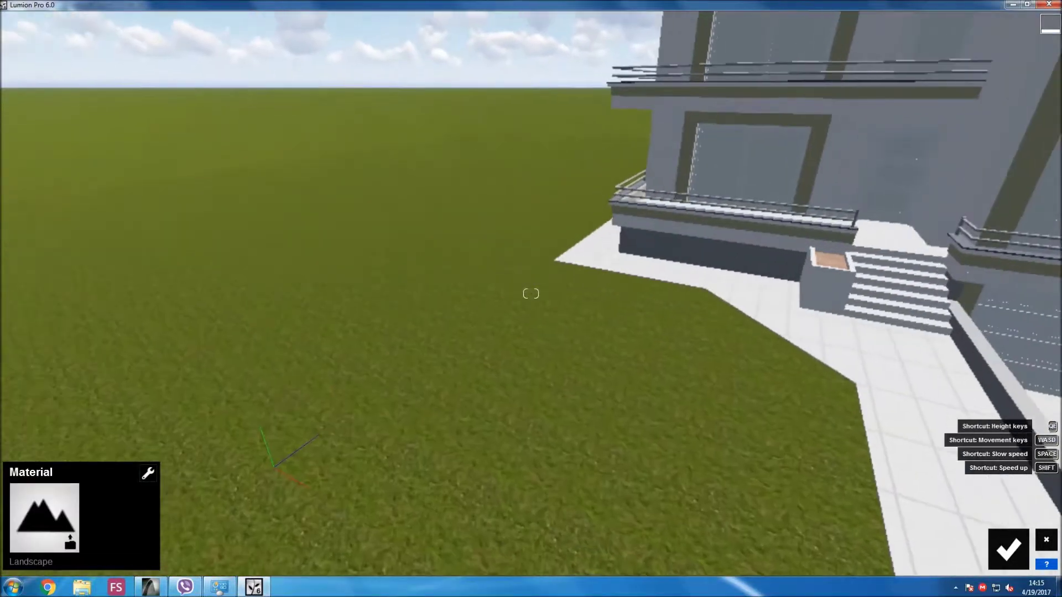
{"action": "left_click", "coordinate": [1008, 549]}
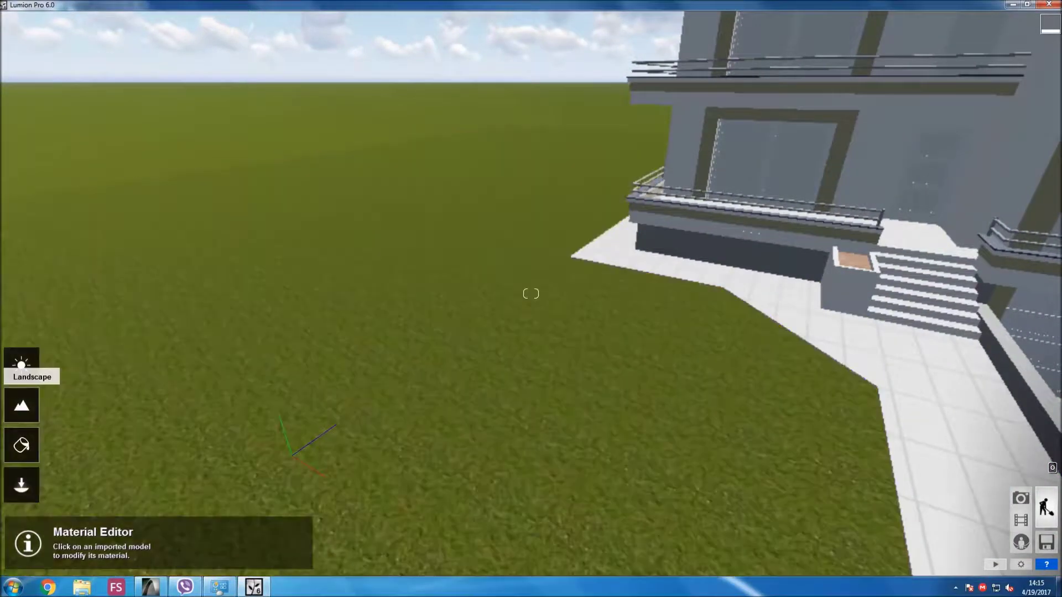
Turn on realistic grass and raise the grass height from 1.2 to 1.8.
{"action": "left_click", "coordinate": [21, 405]}
{"action": "left_click", "coordinate": [65, 554]}
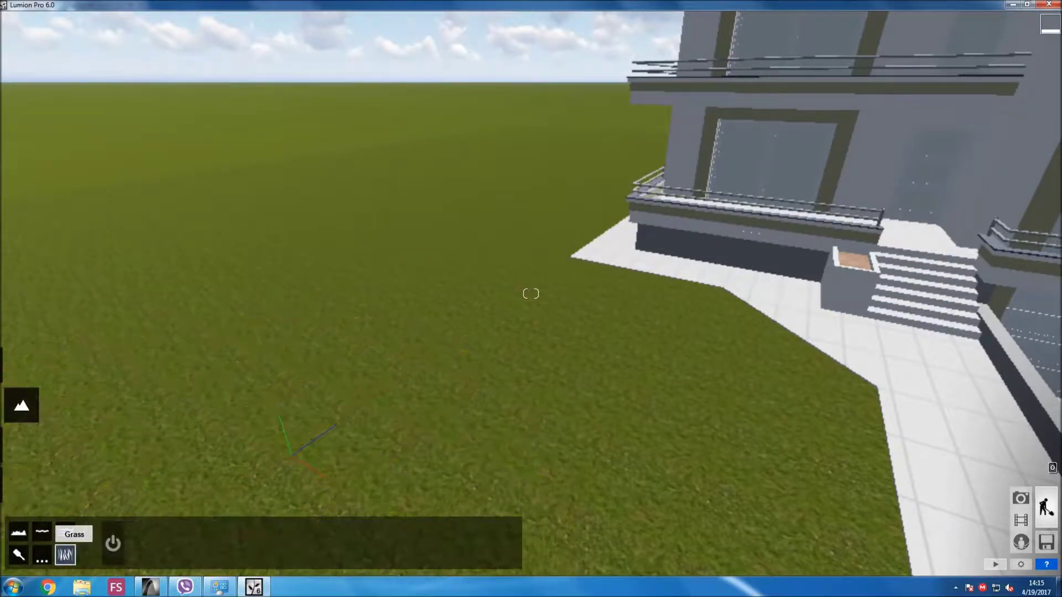
{"action": "left_click", "coordinate": [113, 544]}
{"action": "right_click_drag", "start_coordinate": [113, 543], "coordinate": [276, 553]}
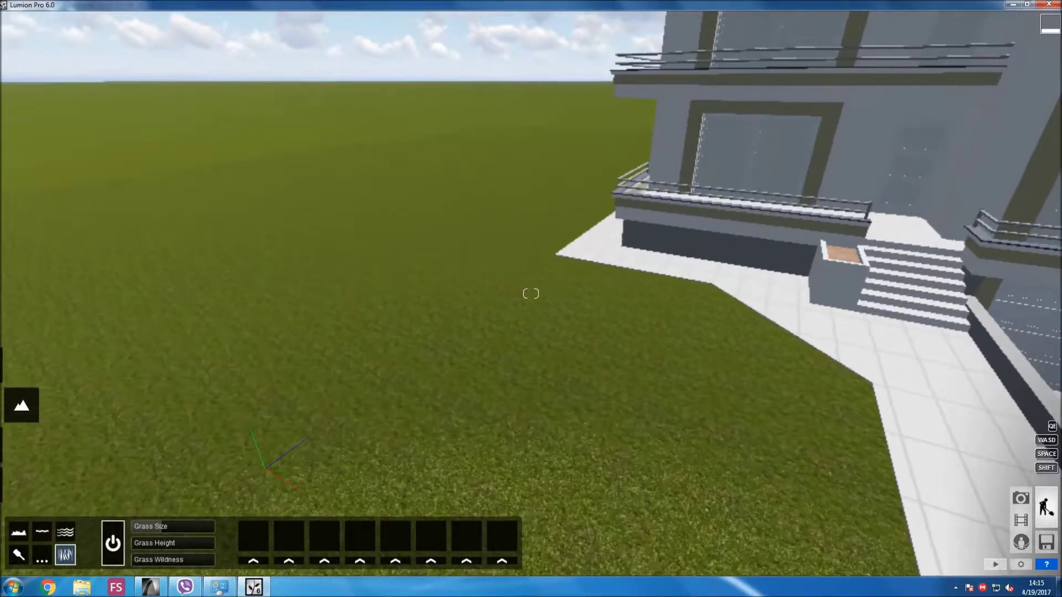
{"action": "key", "text": "w"}
{"action": "right_click_drag", "start_coordinate": [530, 293], "coordinate": [531, 293]}
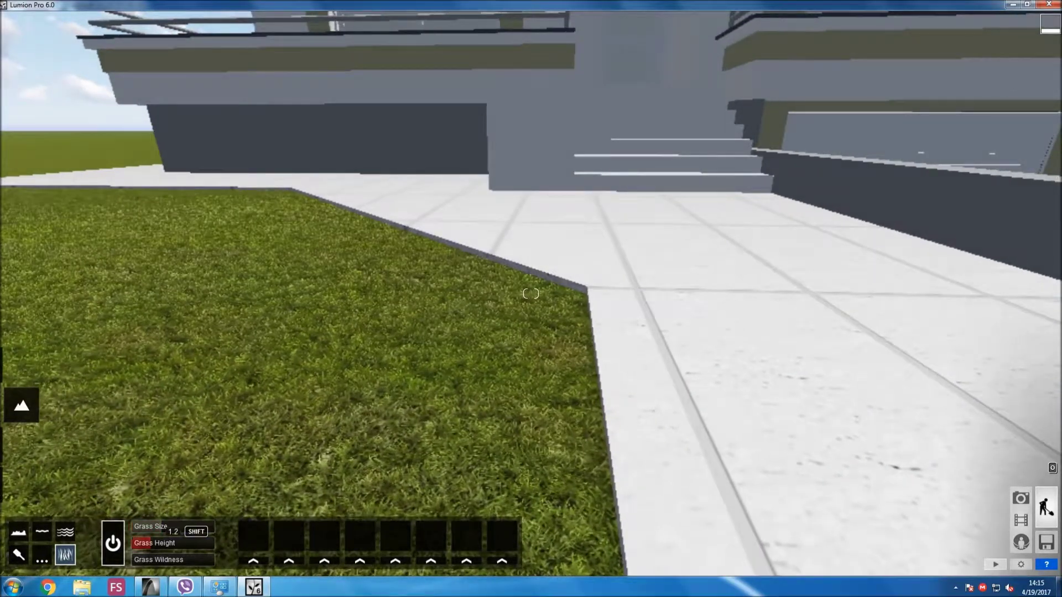
{"action": "left_click_drag", "start_coordinate": [150, 543], "coordinate": [176, 543]}
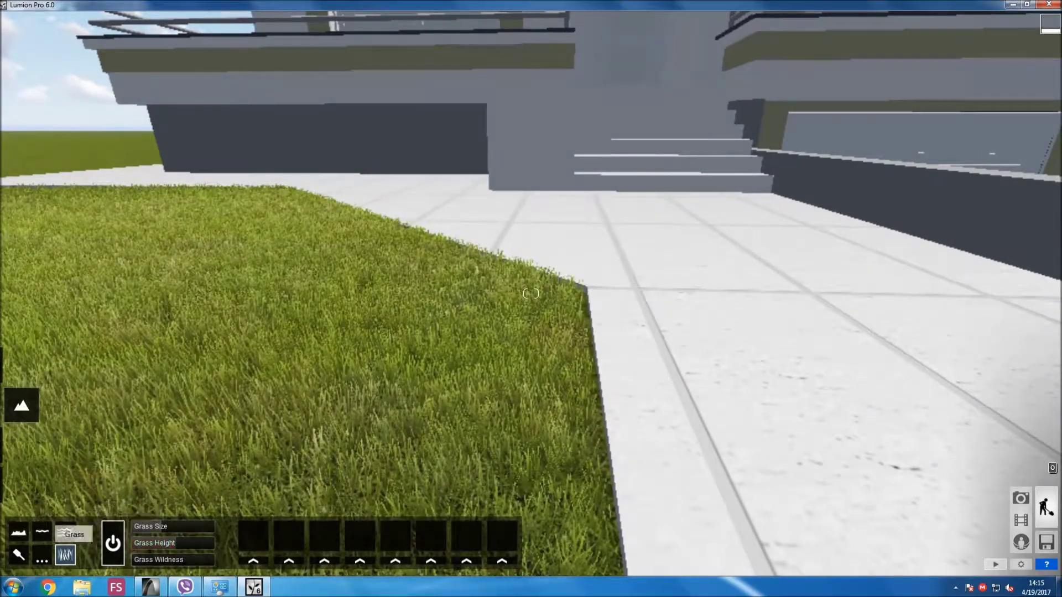
Choose the FarmlandEuBorder landscape texture.
{"action": "left_click", "coordinate": [18, 554]}
{"action": "left_click", "coordinate": [96, 525]}
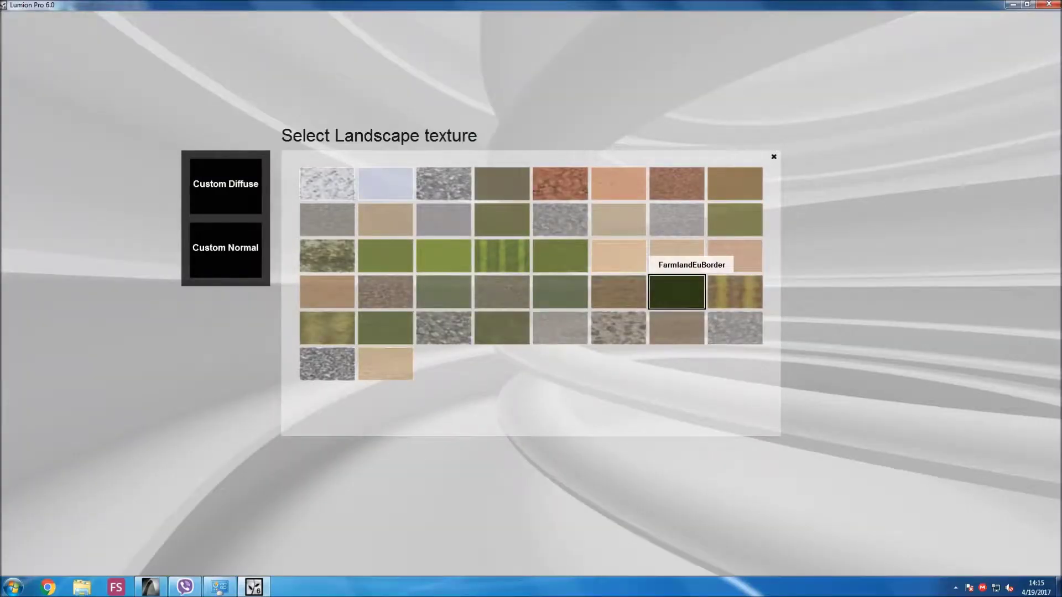
{"action": "left_click", "coordinate": [676, 292]}
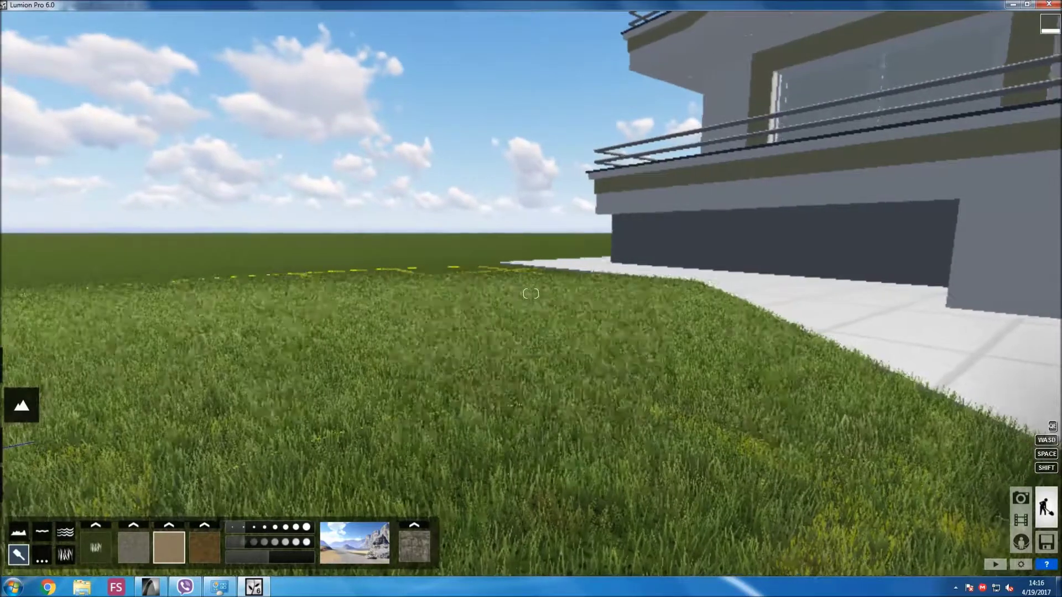
{"action": "right_click_drag", "start_coordinate": [531, 293], "coordinate": [718, 298]}
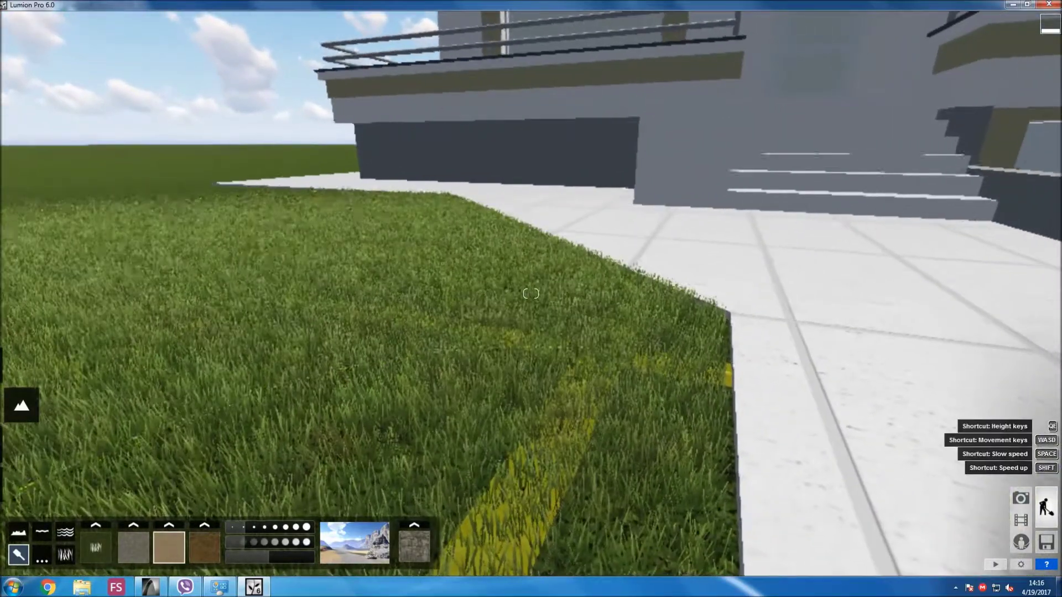
Add mountains around the landscape and pull back to view the whole house front.
{"action": "left_click", "coordinate": [41, 555]}
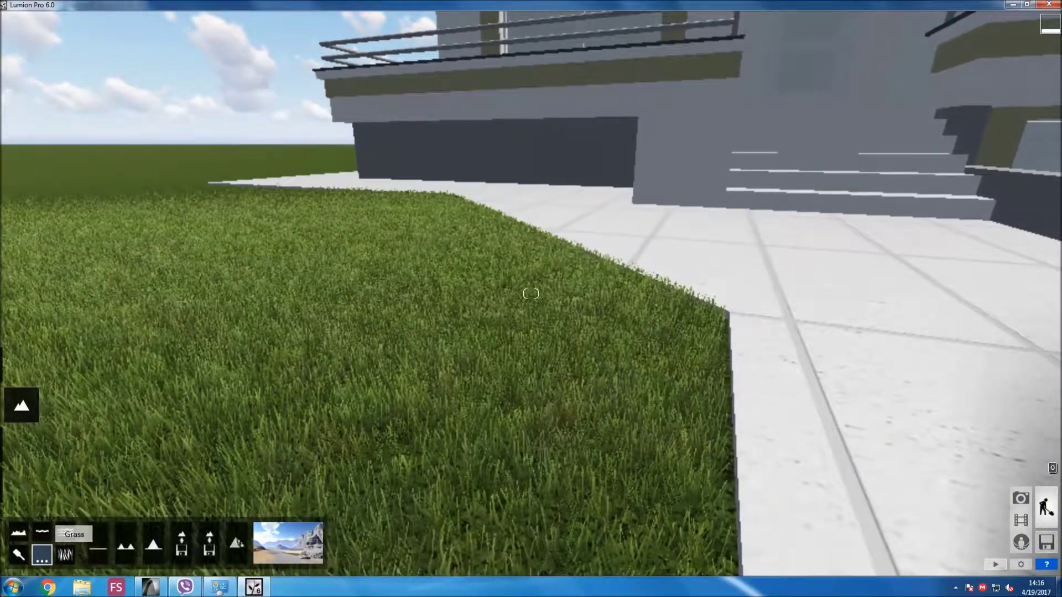
{"action": "left_click", "coordinate": [126, 545]}
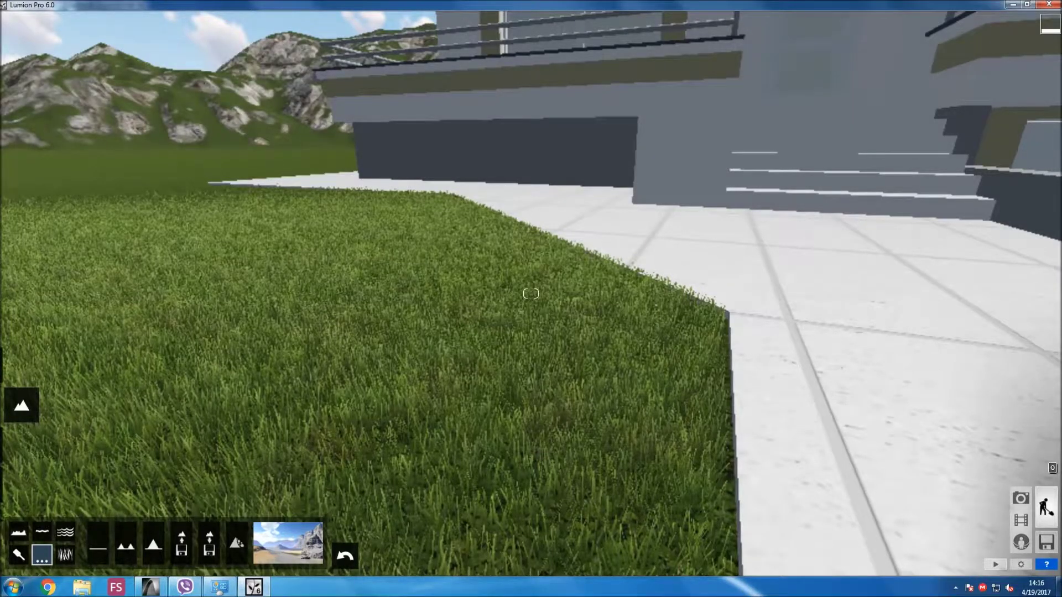
{"action": "right_click_drag", "start_coordinate": [530, 293], "coordinate": [608, 293]}
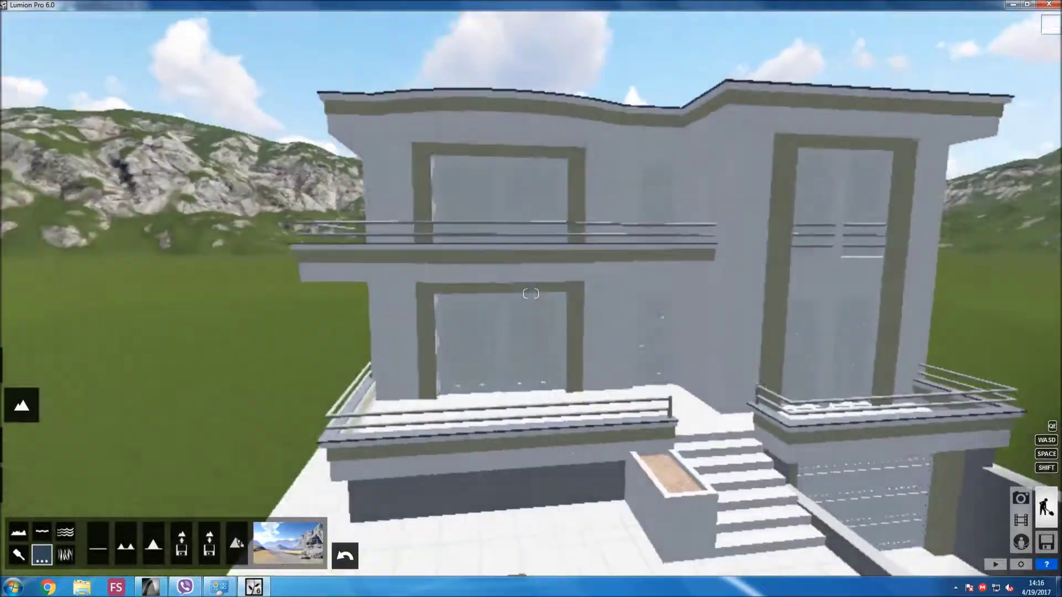
{"action": "left_click", "coordinate": [21, 445]}
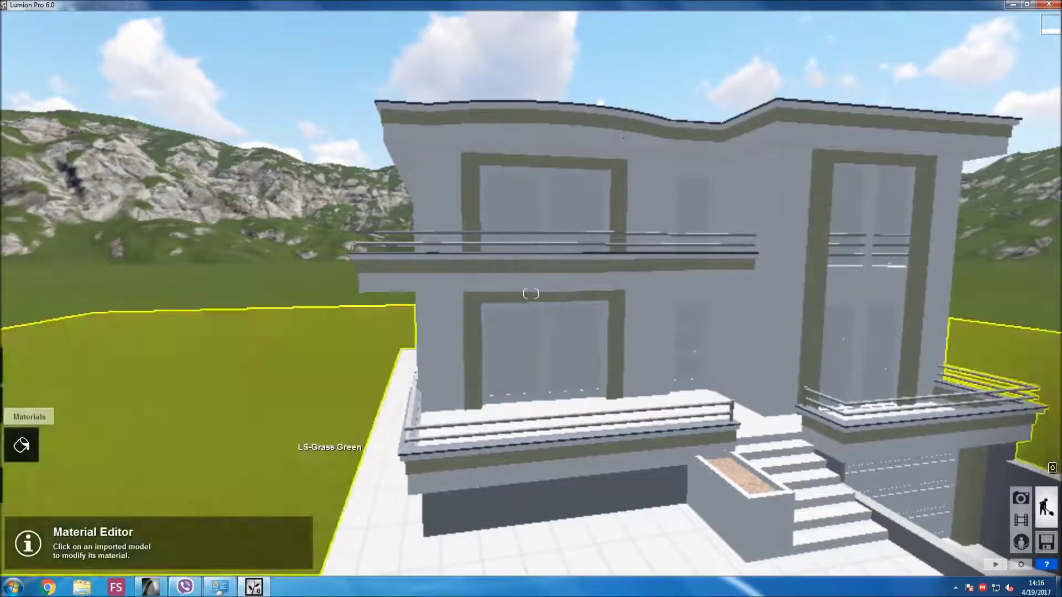
Give the windows the Custom Glass material with lower reflectivity.
{"action": "left_click", "coordinate": [529, 354]}
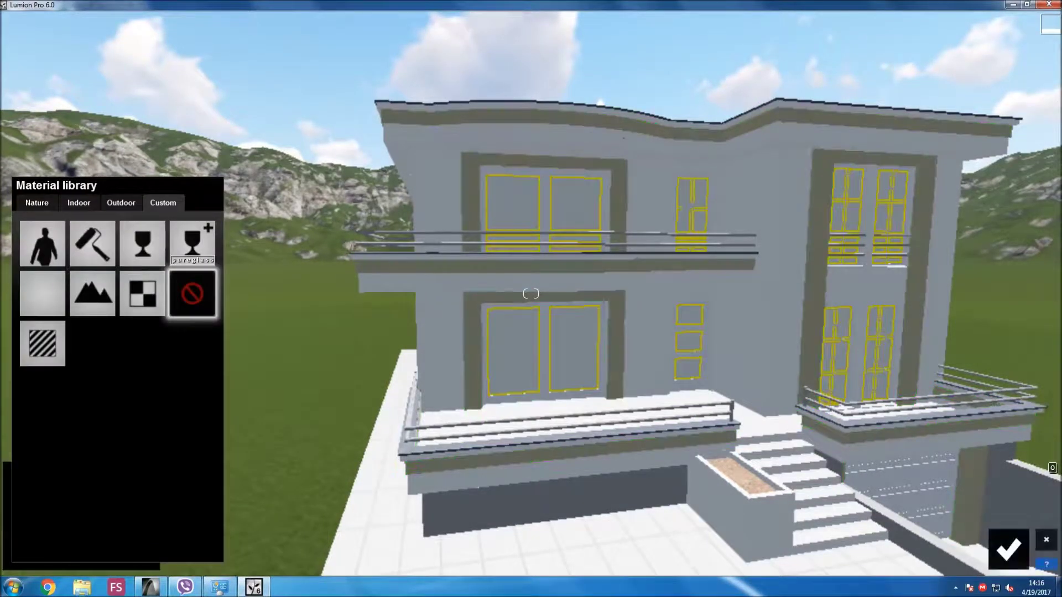
{"action": "left_click", "coordinate": [142, 243]}
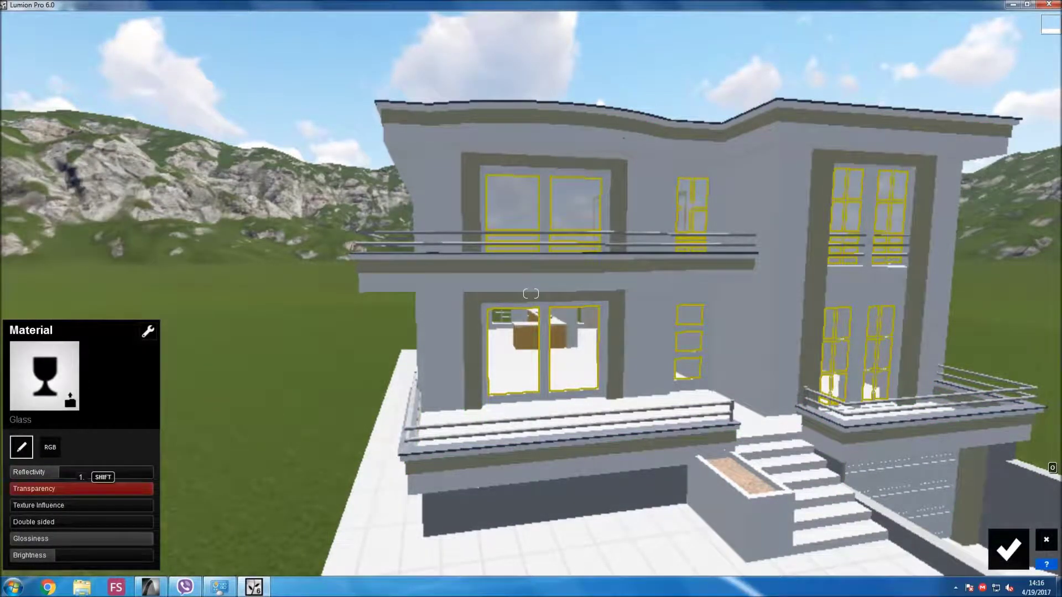
{"action": "mouse_move", "coordinate": [59, 472]}
{"action": "left_mouse_down"}
{"action": "mouse_move", "coordinate": [35, 472]}
{"action": "mouse_move", "coordinate": [123, 488]}
{"action": "left_mouse_up"}
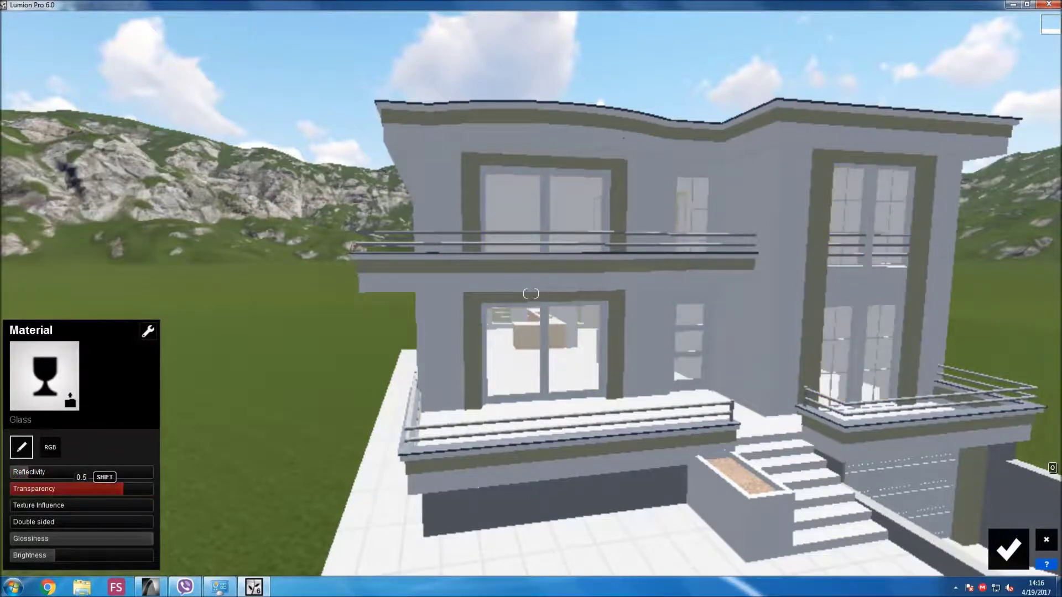
{"action": "left_click", "coordinate": [50, 447]}
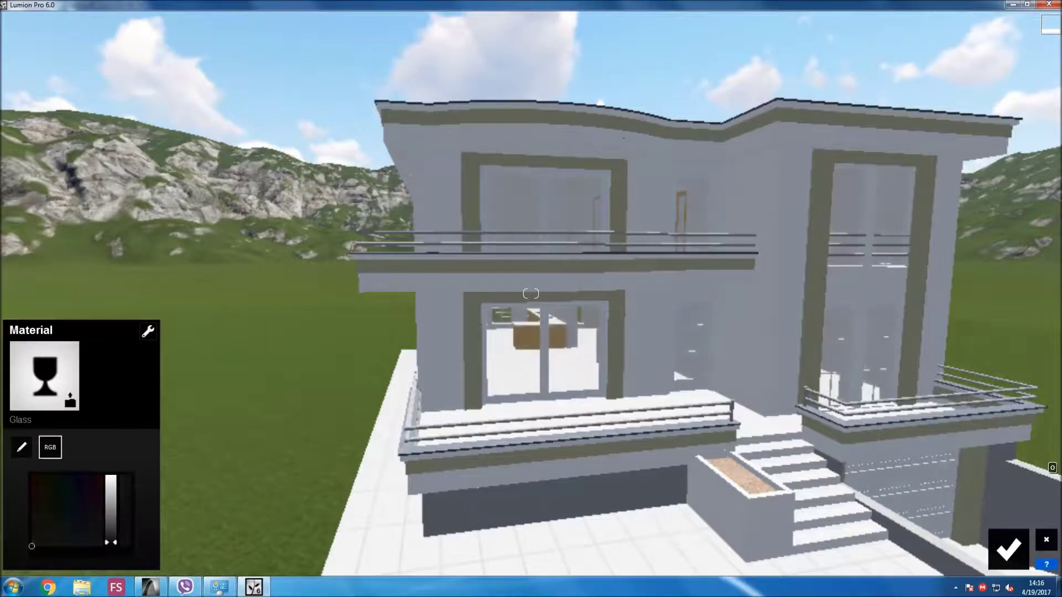
Apply the first Outdoor Plaster (Exterior_Walls_Alt_027) to the walls with reduced gloss.
{"action": "left_click", "coordinate": [420, 442]}
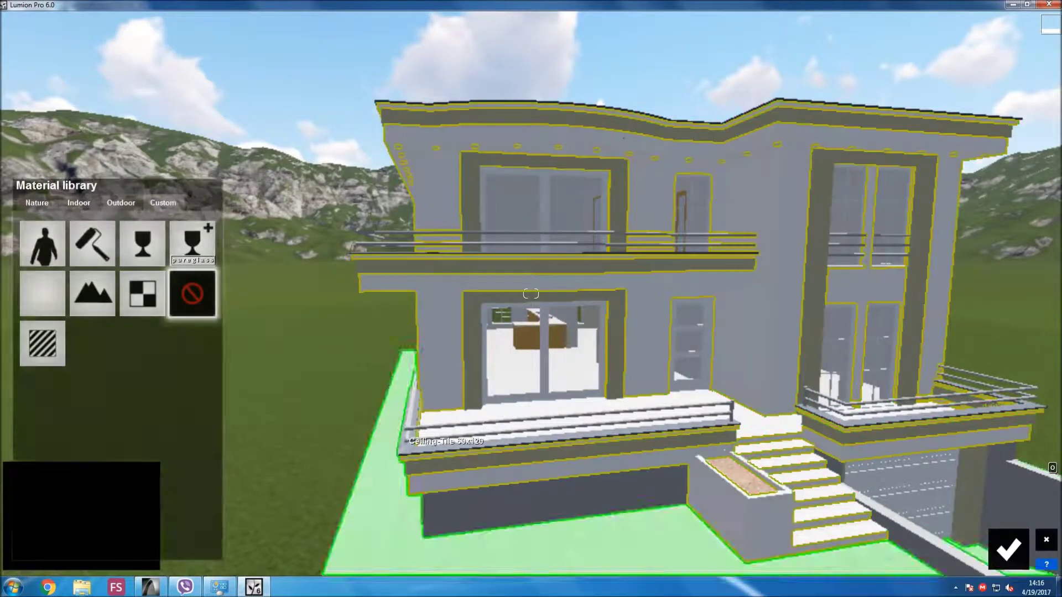
{"action": "left_click", "coordinate": [120, 202]}
{"action": "left_click", "coordinate": [199, 232]}
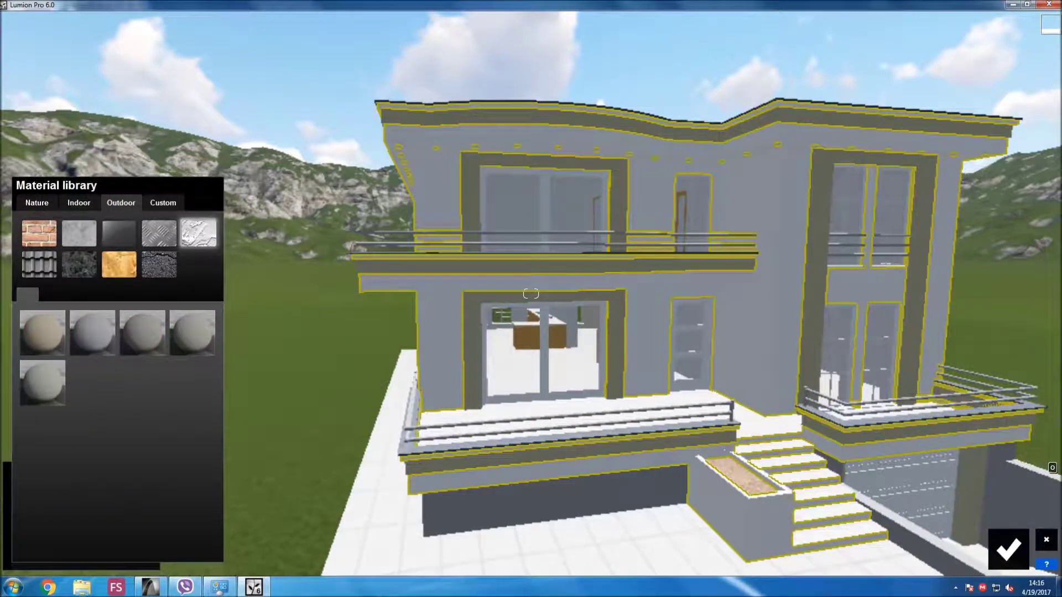
{"action": "left_click", "coordinate": [42, 331]}
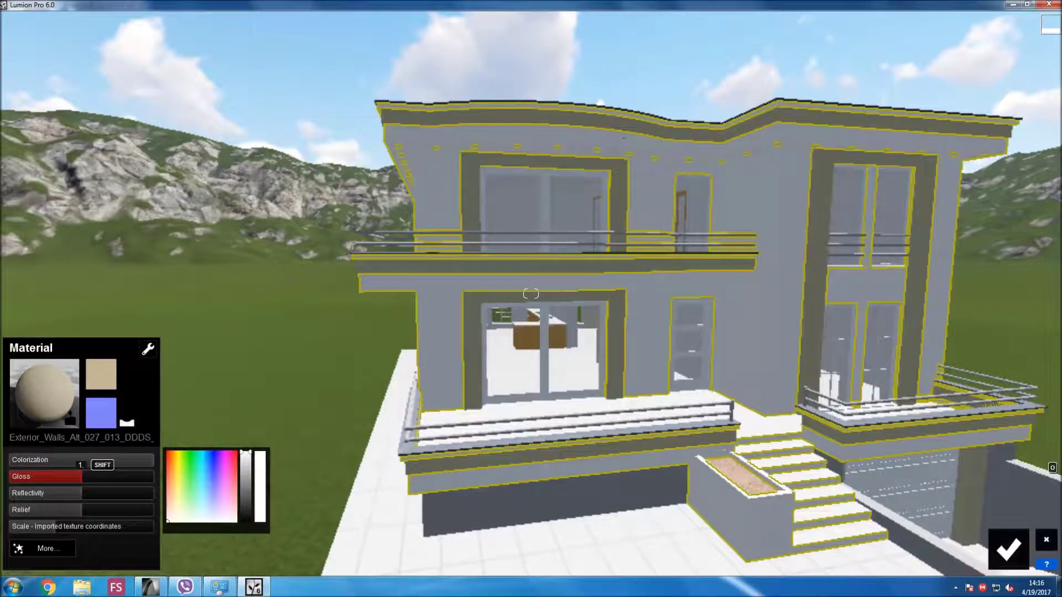
{"action": "left_click_drag", "start_coordinate": [82, 476], "coordinate": [31, 476]}
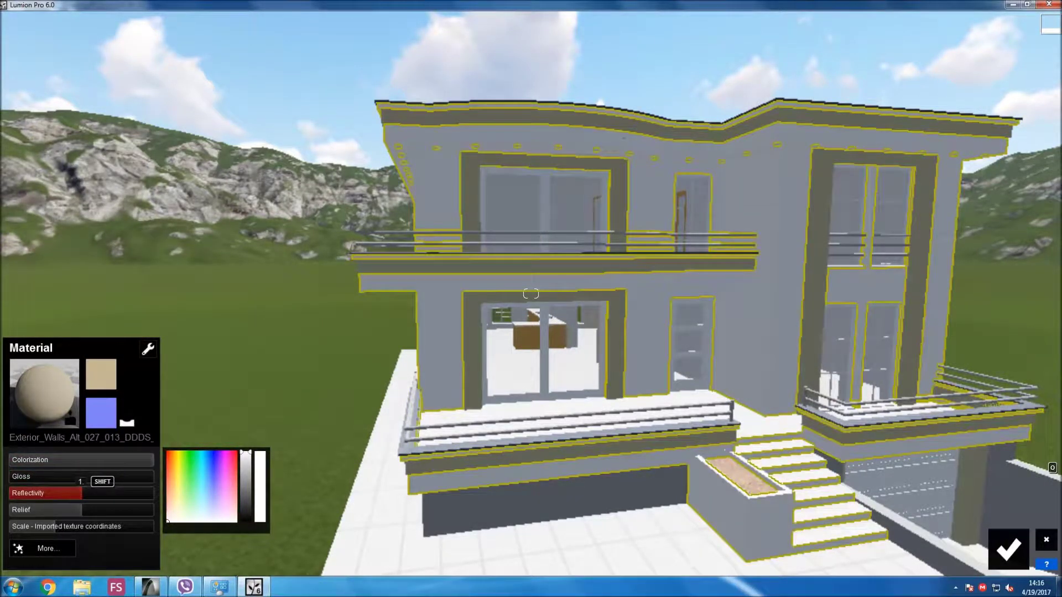
{"action": "key", "text": "w"}
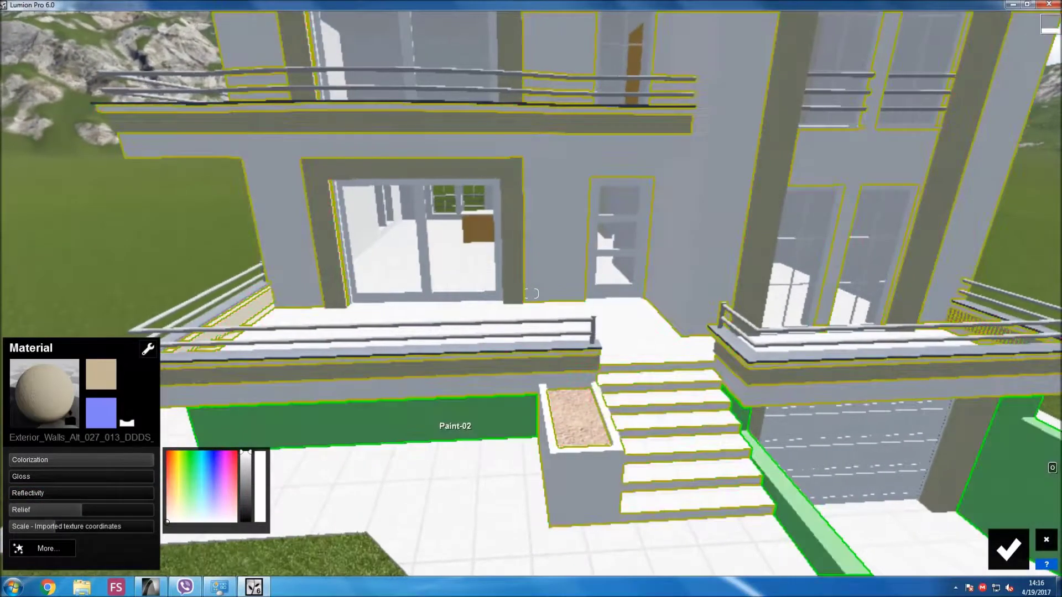
{"action": "left_click", "coordinate": [437, 423]}
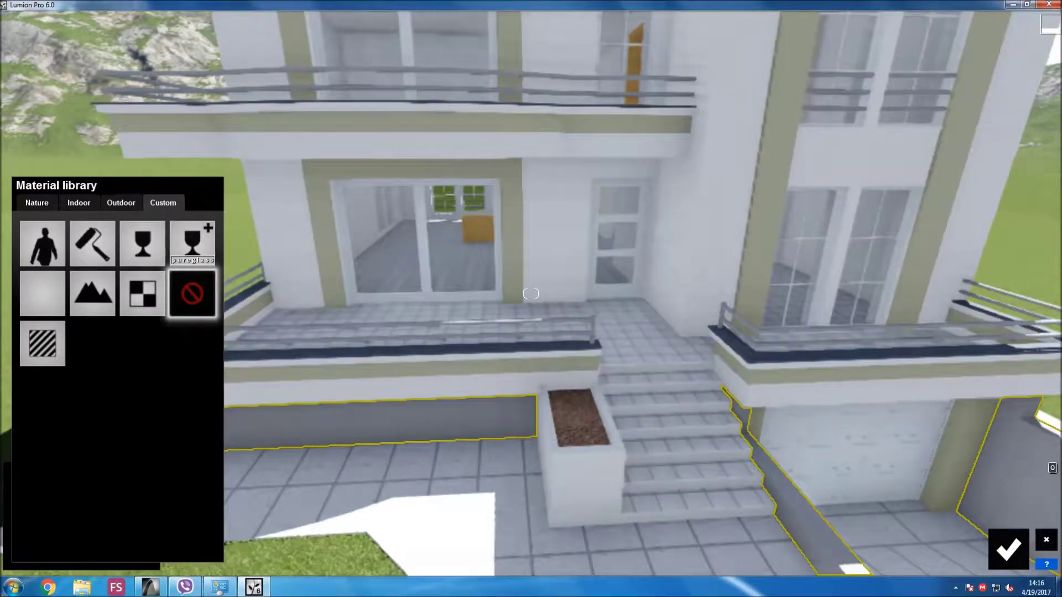
Apply Exterior_Walls_Alt_027_013 plaster to the base walls, dark grey, no gloss or reflectivity.
{"action": "left_click", "coordinate": [120, 202]}
{"action": "left_click", "coordinate": [199, 233]}
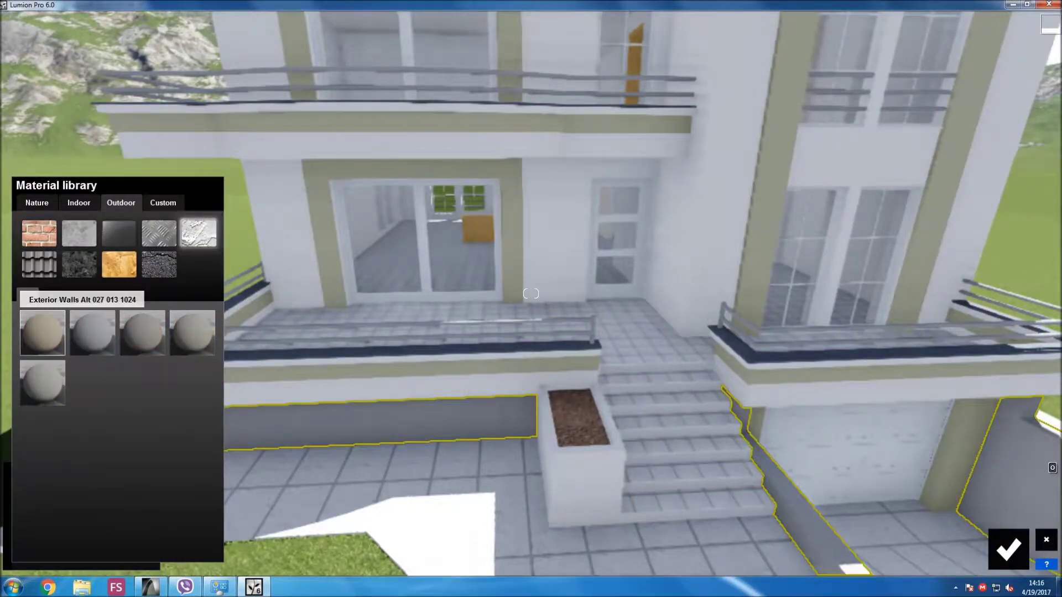
{"action": "left_click", "coordinate": [43, 332]}
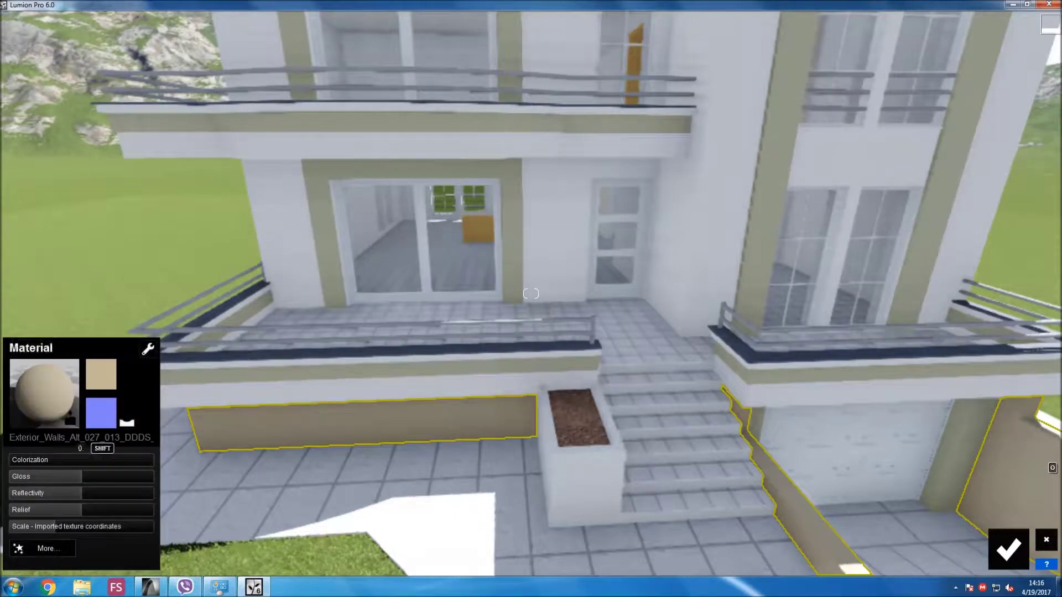
{"action": "left_click_drag", "start_coordinate": [81, 459], "coordinate": [153, 459]}
{"action": "left_click_drag", "start_coordinate": [81, 476], "coordinate": [11, 476]}
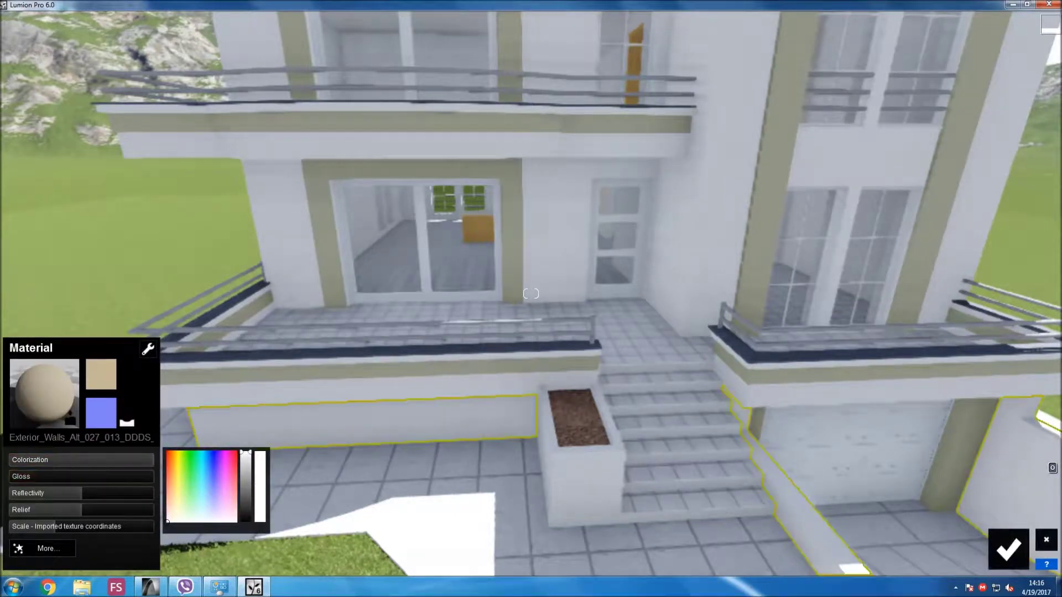
{"action": "left_click_drag", "start_coordinate": [81, 493], "coordinate": [12, 493]}
{"action": "left_click_drag", "start_coordinate": [245, 452], "coordinate": [246, 484]}
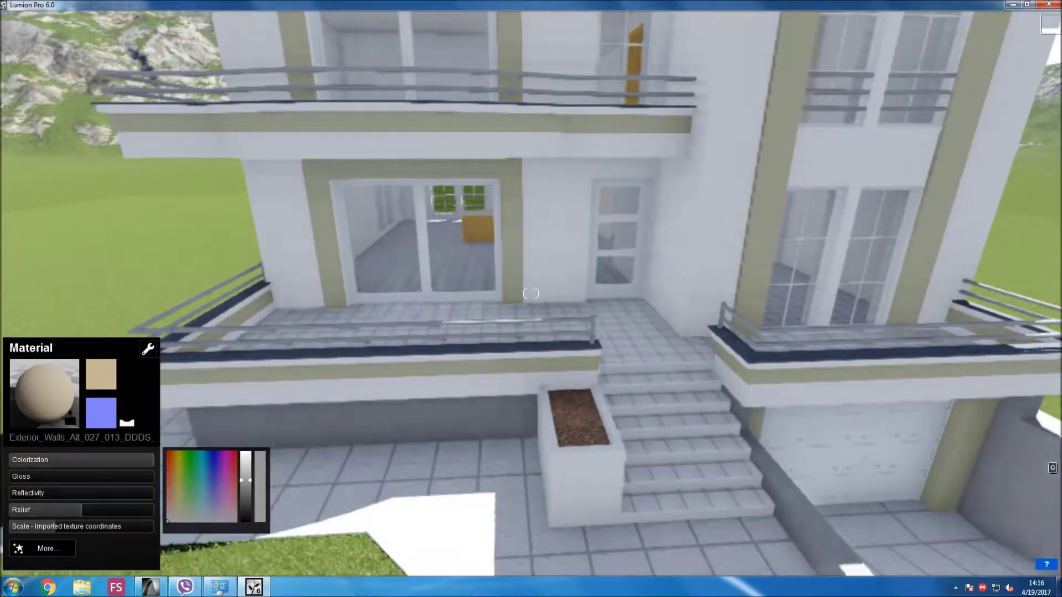
Move the camera along the side wall and back to an oblique front view.
{"action": "key", "text": "d"}
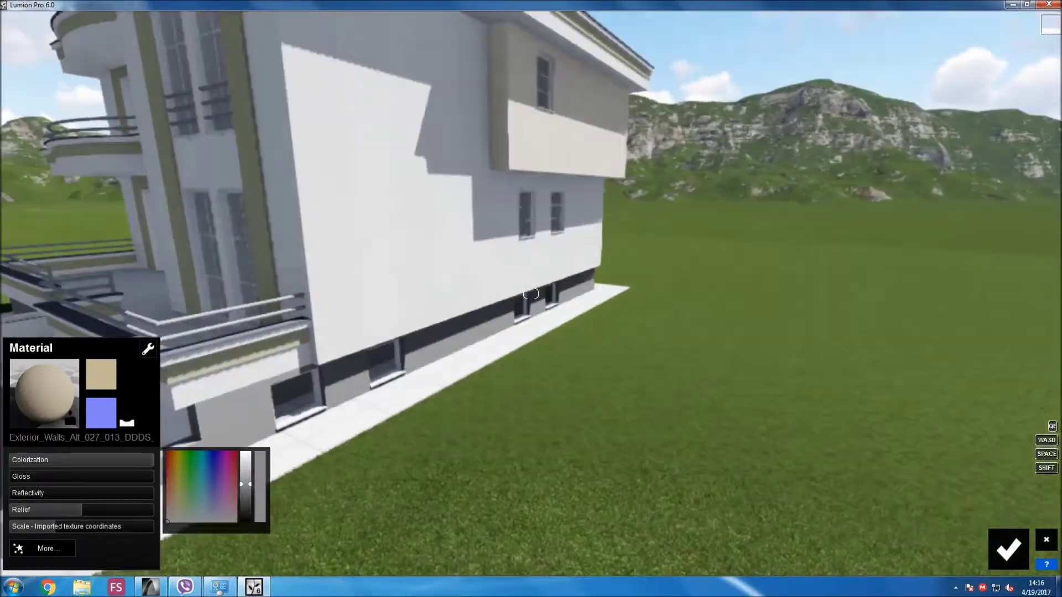
{"action": "key", "text": "s"}
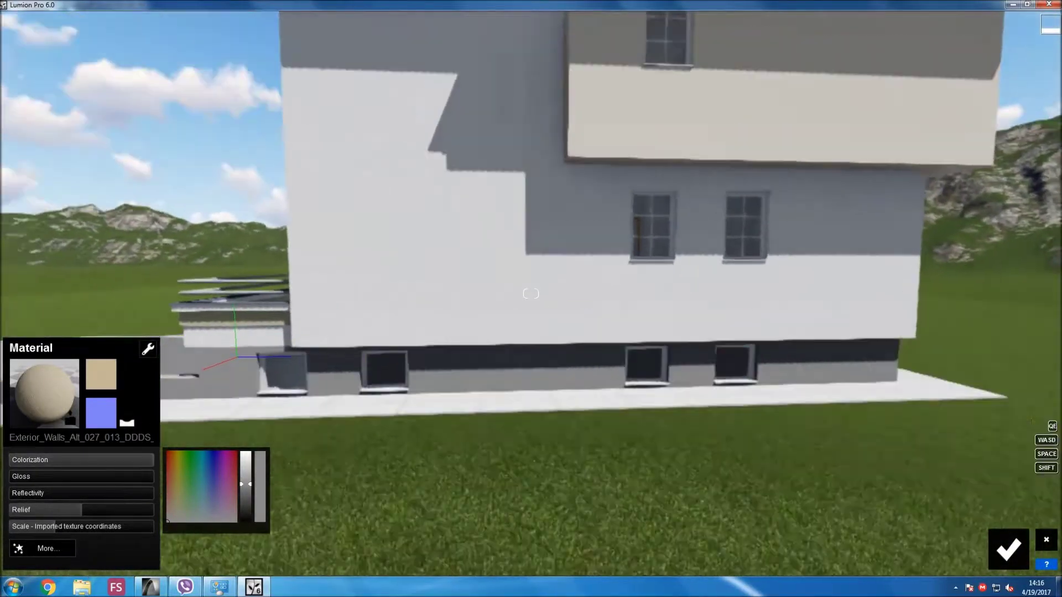
{"action": "key", "text": "w"}
{"action": "key", "text": "s"}
{"action": "right_click_drag", "start_coordinate": [530, 294], "coordinate": [530, 293]}
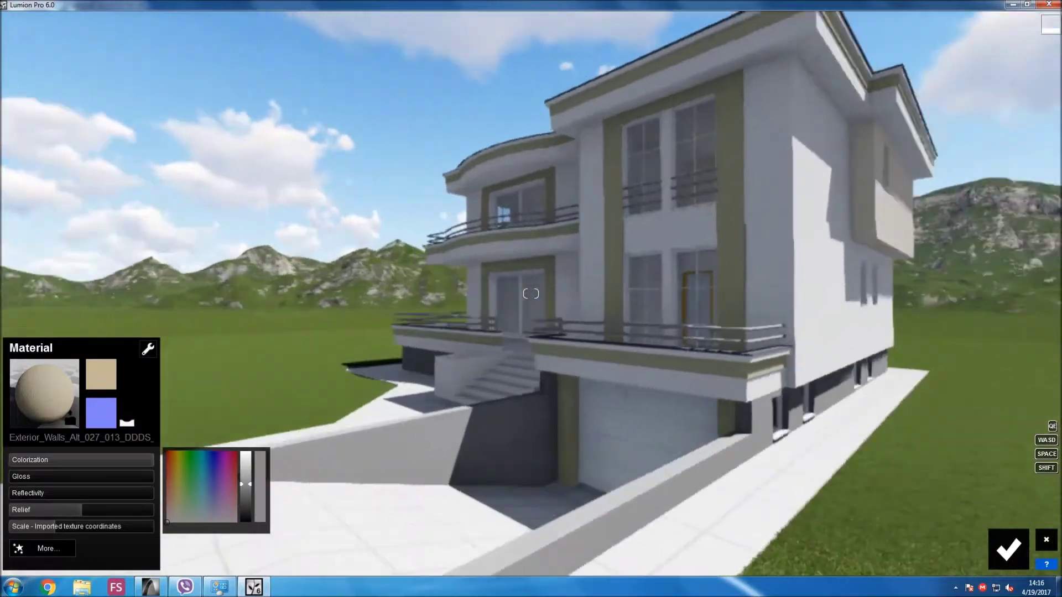
Apply the first Outdoor Plaster to the olive trim, removing colorization, gloss and reflectivity.
{"action": "key", "text": "w"}
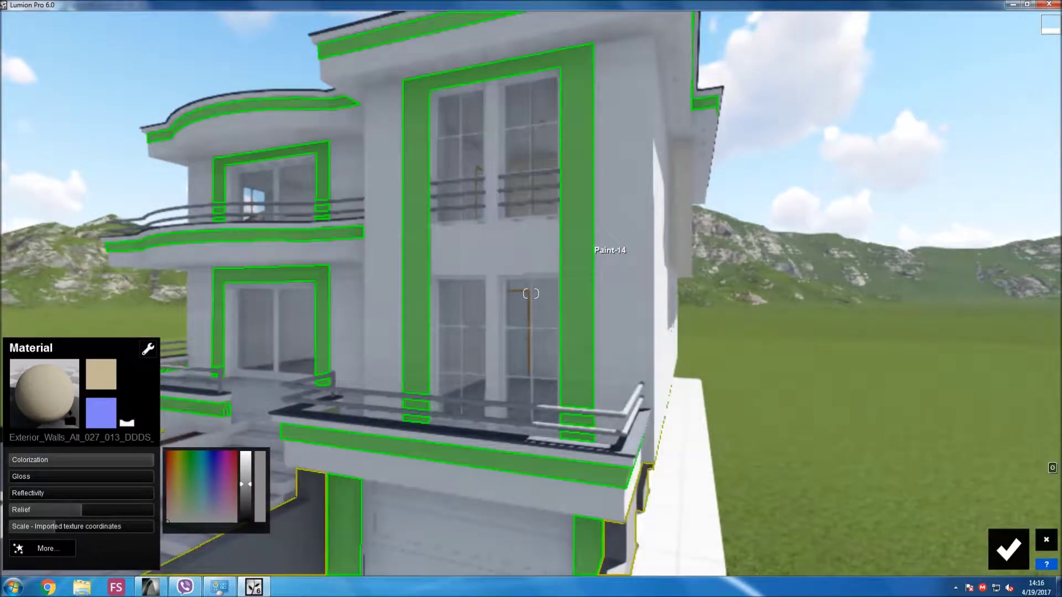
{"action": "left_click", "coordinate": [586, 252]}
{"action": "left_click", "coordinate": [120, 203]}
{"action": "left_click", "coordinate": [198, 233]}
{"action": "left_click", "coordinate": [42, 332]}
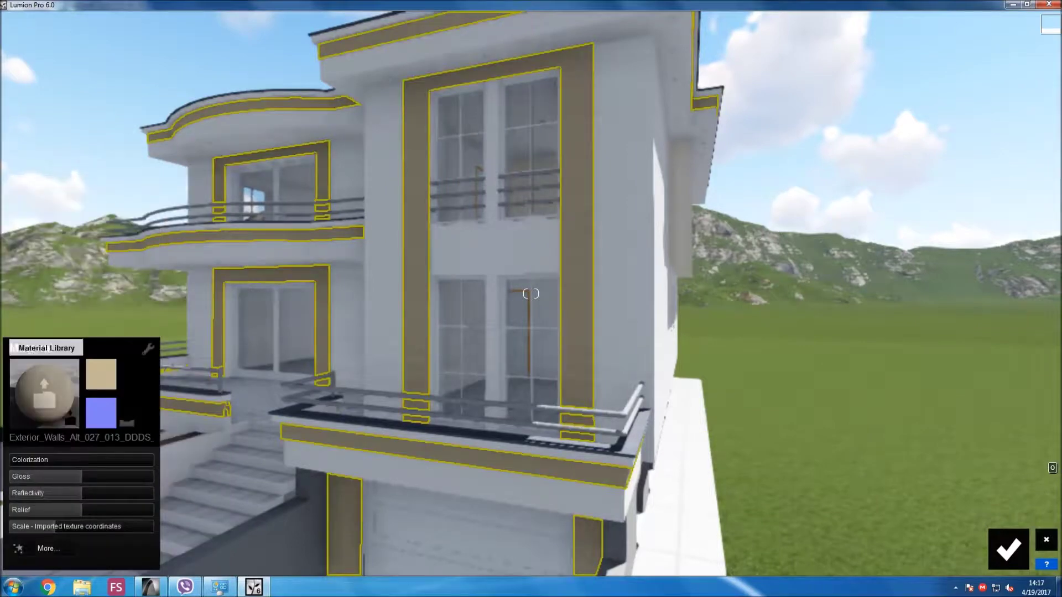
{"action": "left_click_drag", "start_coordinate": [117, 460], "coordinate": [9, 459]}
{"action": "mouse_move", "coordinate": [81, 476]}
{"action": "left_mouse_down"}
{"action": "mouse_move", "coordinate": [9, 476]}
{"action": "mouse_move", "coordinate": [12, 492]}
{"action": "left_mouse_up"}
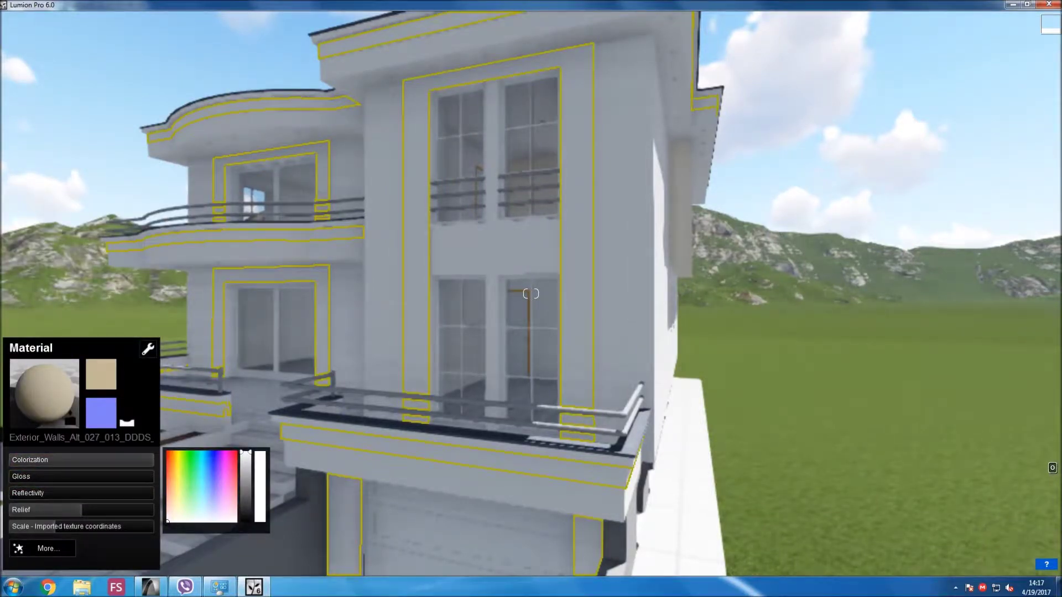
Tint the trim from olive green to khaki brown and orbit to the curved front wing.
{"action": "left_click", "coordinate": [171, 506]}
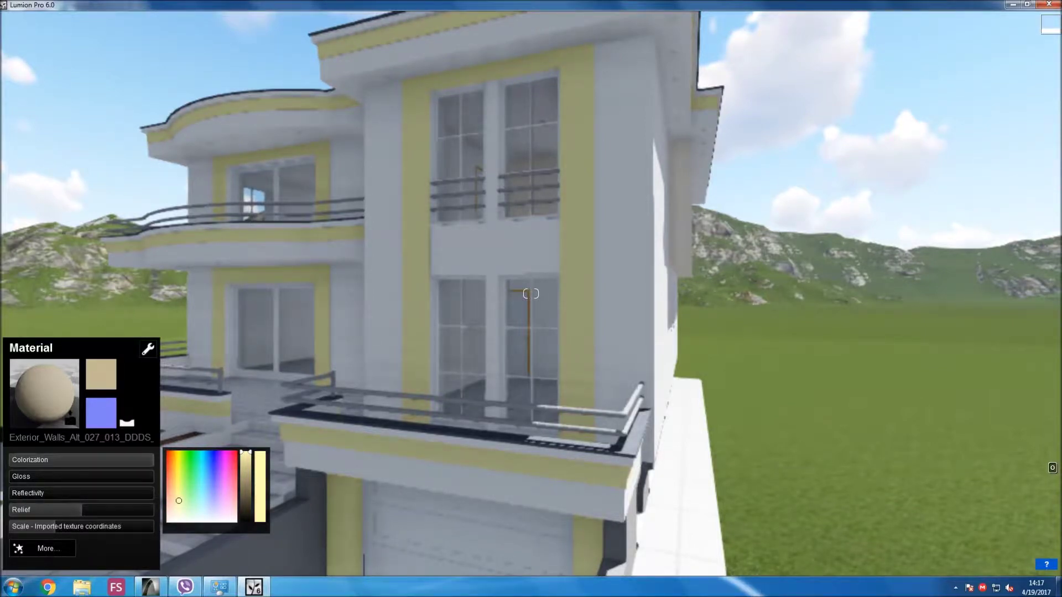
{"action": "left_click_drag", "start_coordinate": [245, 452], "coordinate": [245, 470]}
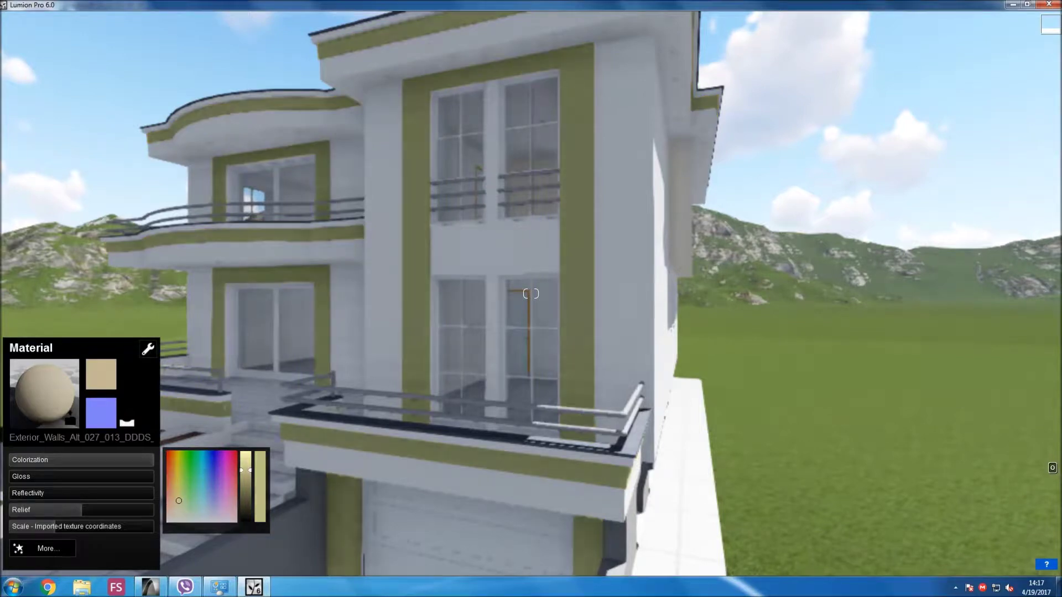
{"action": "left_click_drag", "start_coordinate": [246, 471], "coordinate": [246, 476]}
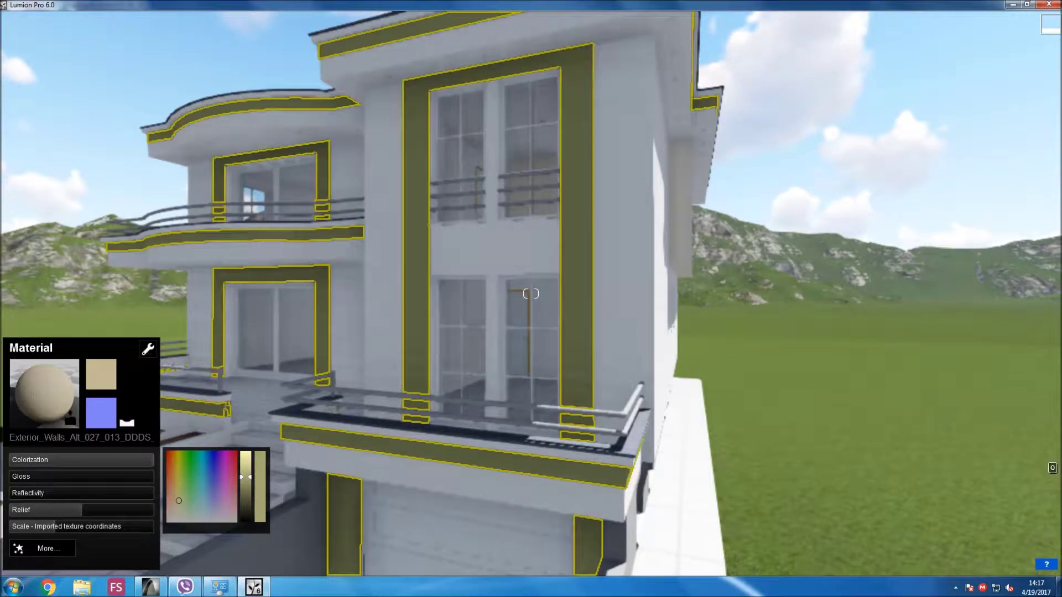
{"action": "left_click_drag", "start_coordinate": [179, 500], "coordinate": [176, 501]}
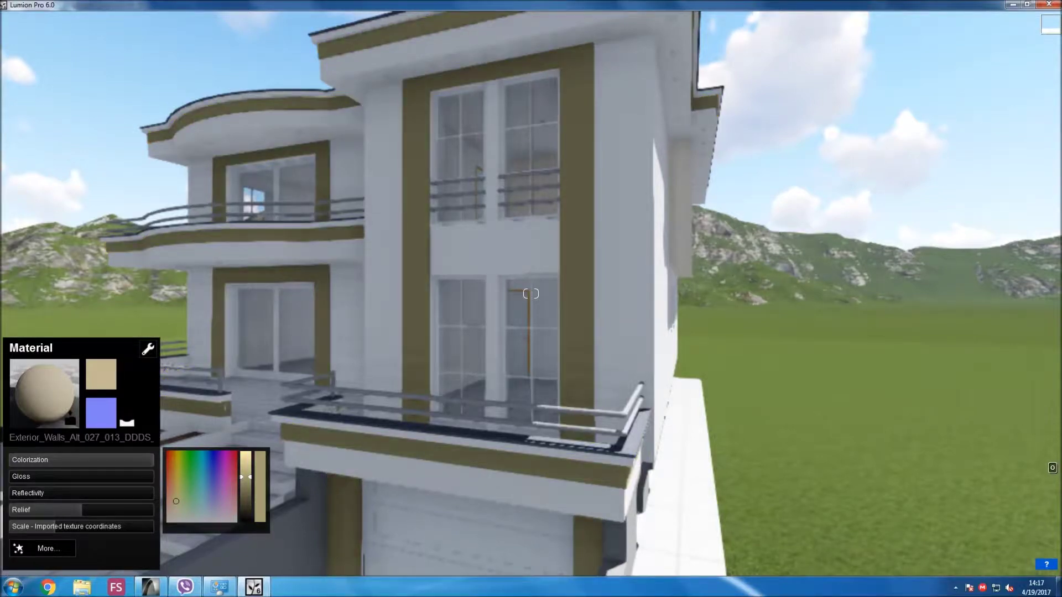
{"action": "right_click_drag", "start_coordinate": [531, 294], "coordinate": [531, 293]}
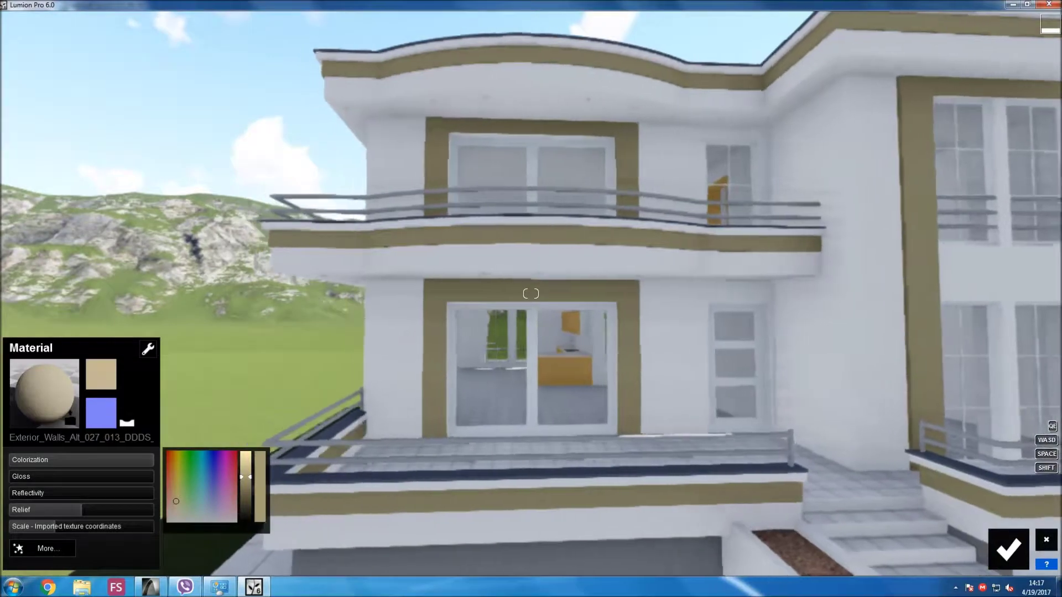
{"action": "left_click", "coordinate": [381, 480]}
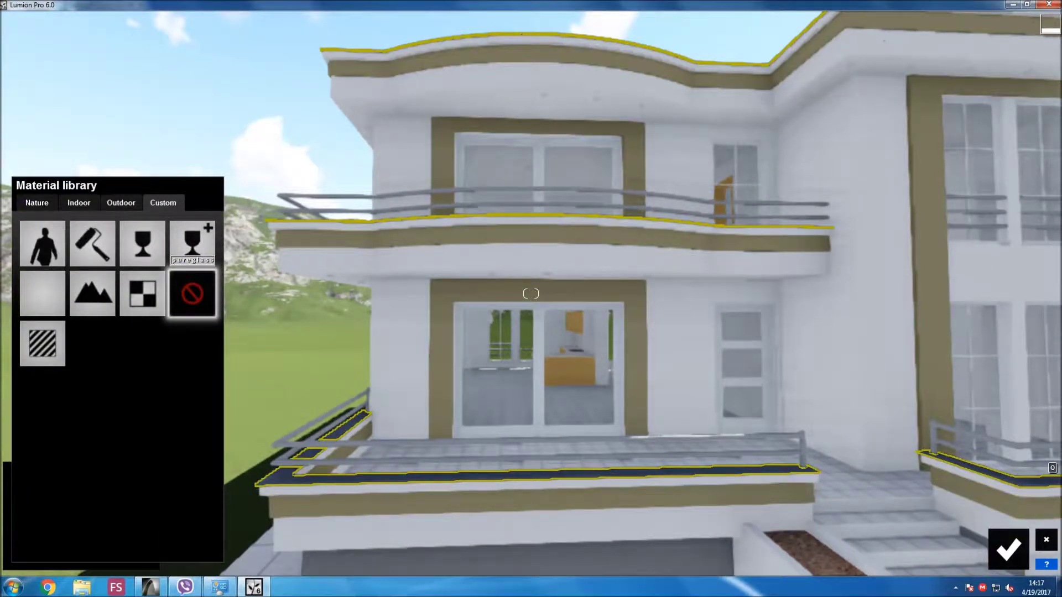
Give the balcony edges Indoor Metal Aluminium with low reflectivity and a dark grey-blue tint.
{"action": "left_click", "coordinate": [79, 202]}
{"action": "left_click", "coordinate": [159, 233]}
{"action": "left_click", "coordinate": [42, 332]}
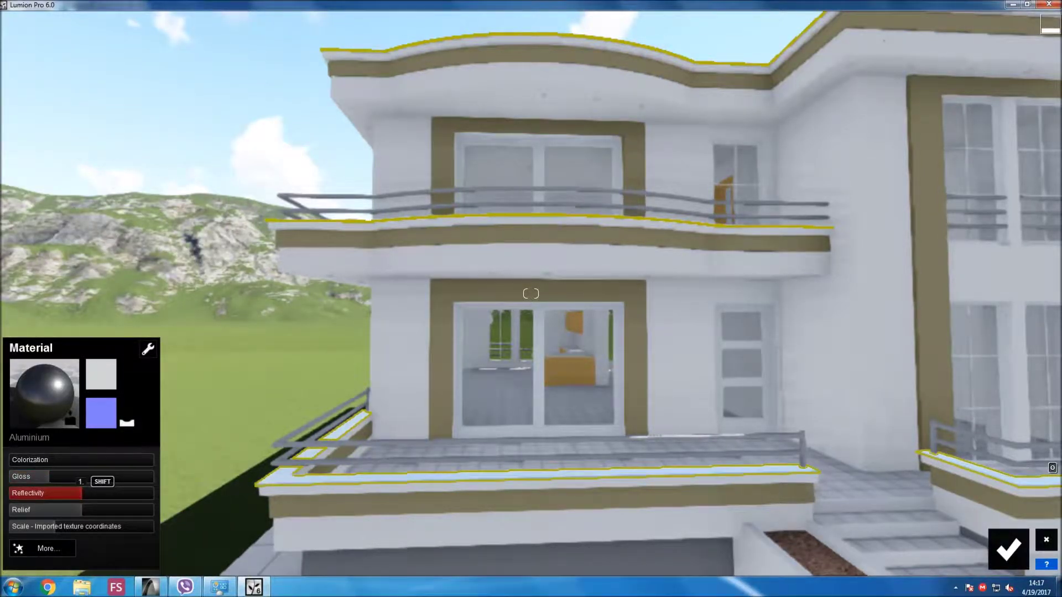
{"action": "left_click_drag", "start_coordinate": [80, 481], "coordinate": [80, 497], "text": "shift"}
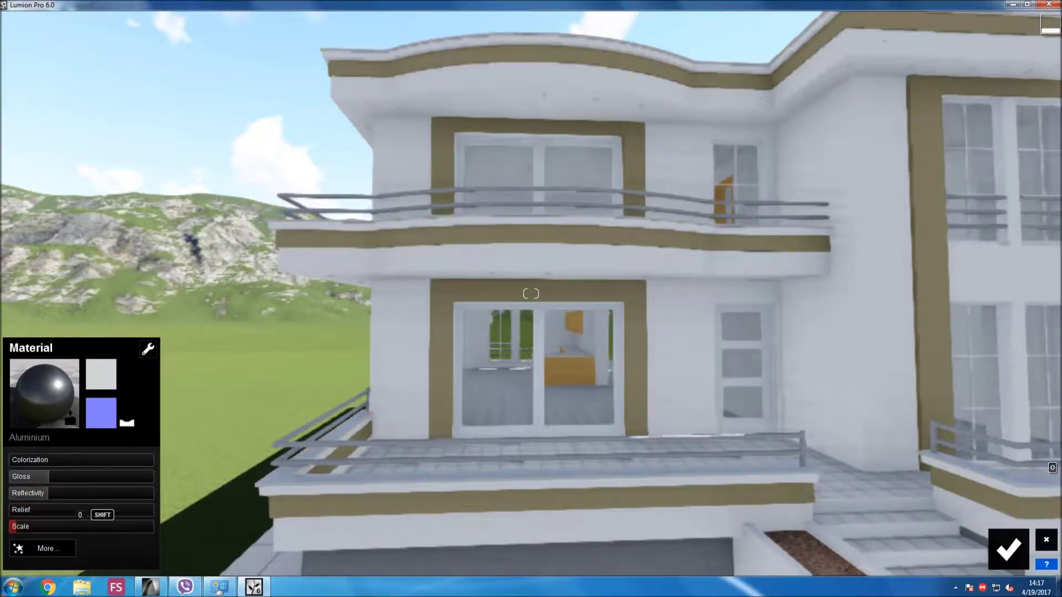
{"action": "right_click_drag", "start_coordinate": [531, 293], "coordinate": [531, 293]}
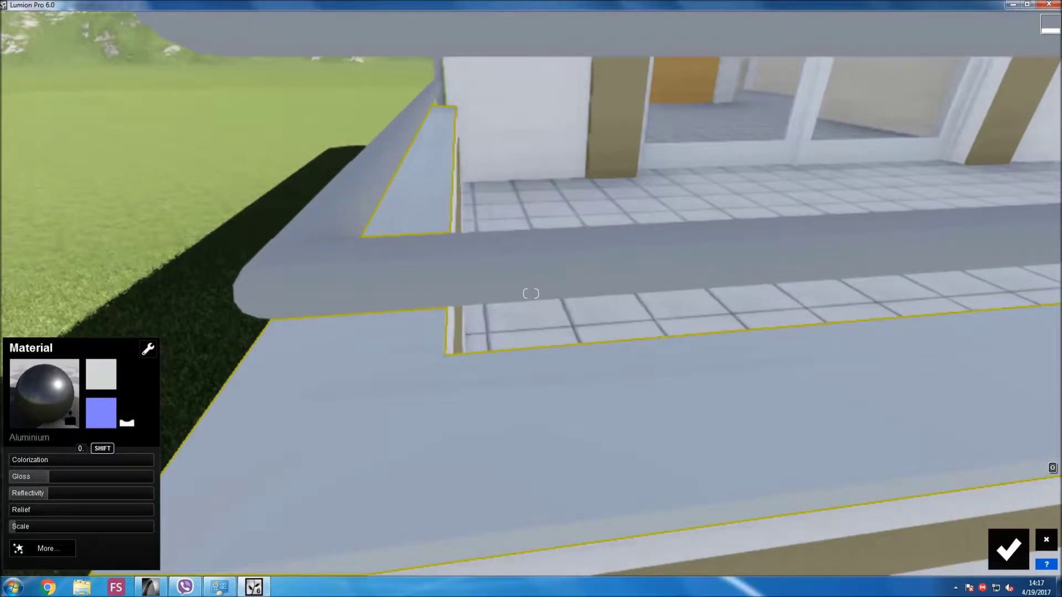
{"action": "left_click_drag", "start_coordinate": [81, 460], "coordinate": [83, 459]}
{"action": "left_click_drag", "start_coordinate": [246, 452], "coordinate": [245, 513]}
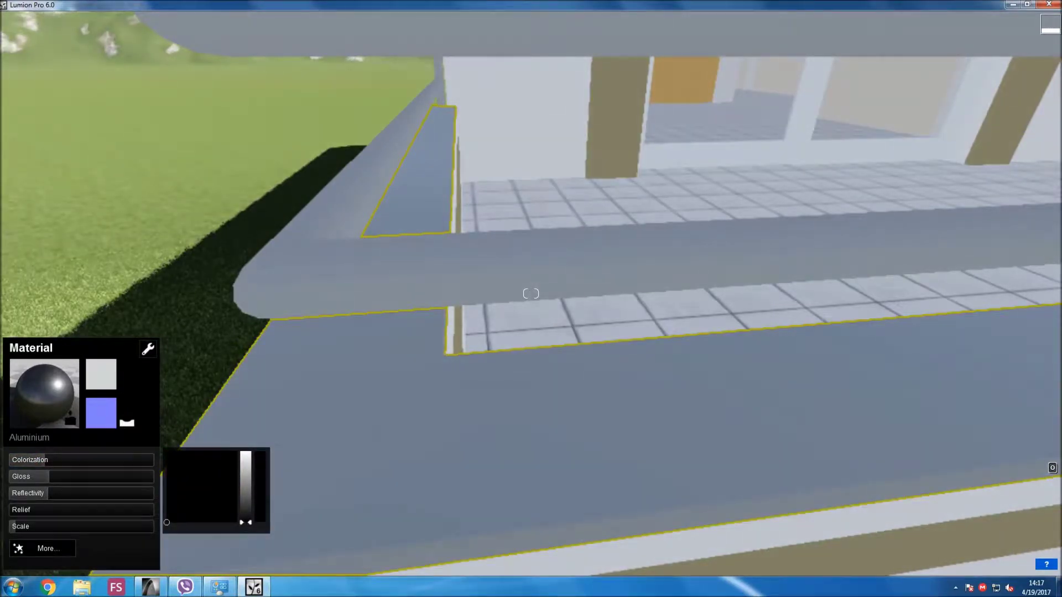
{"action": "left_click_drag", "start_coordinate": [44, 460], "coordinate": [52, 460]}
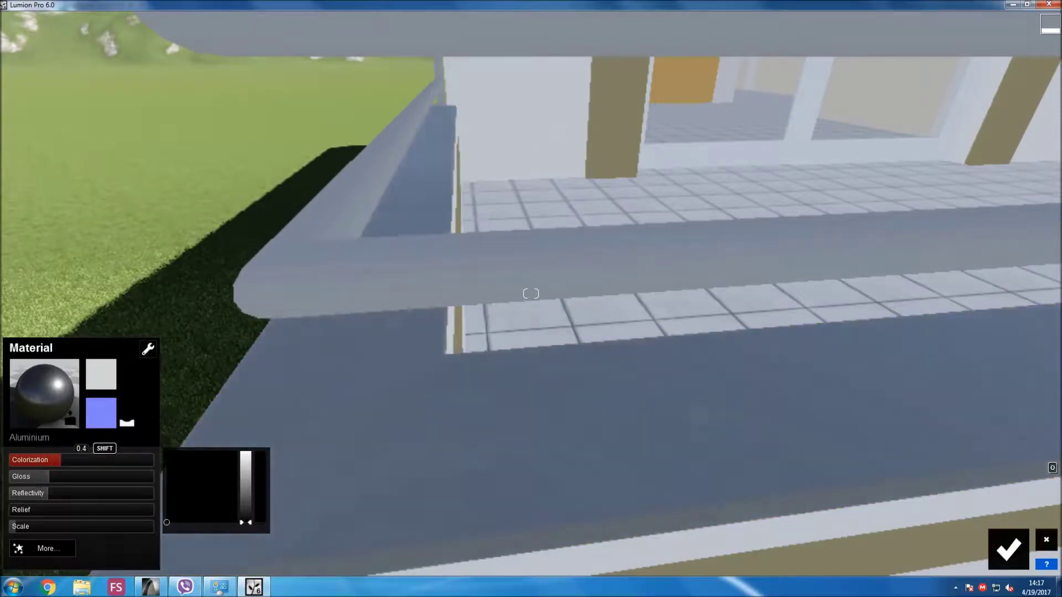
{"action": "key", "text": "s"}
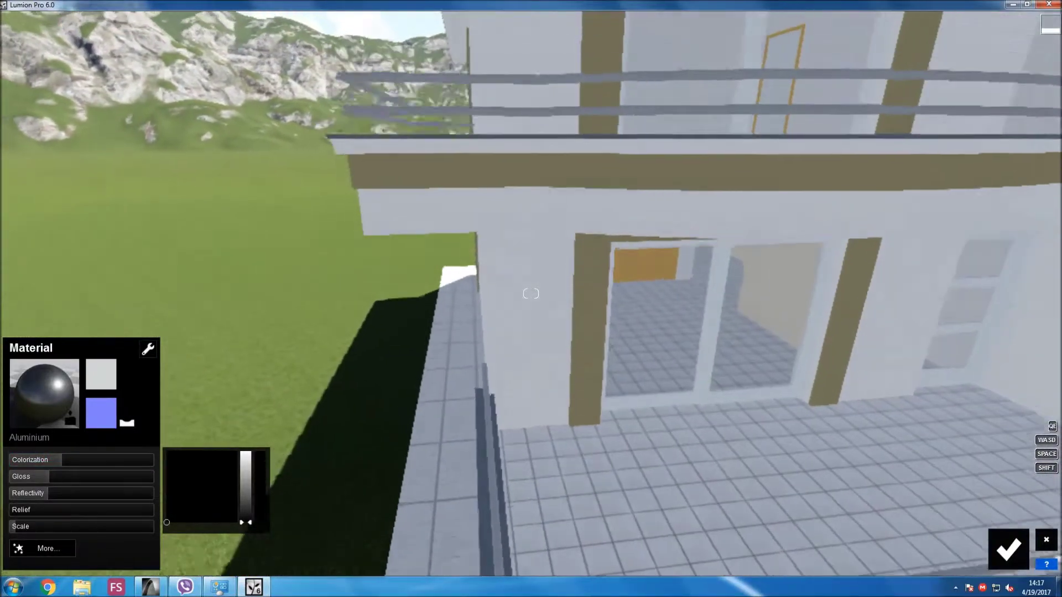
{"action": "key", "text": "q"}
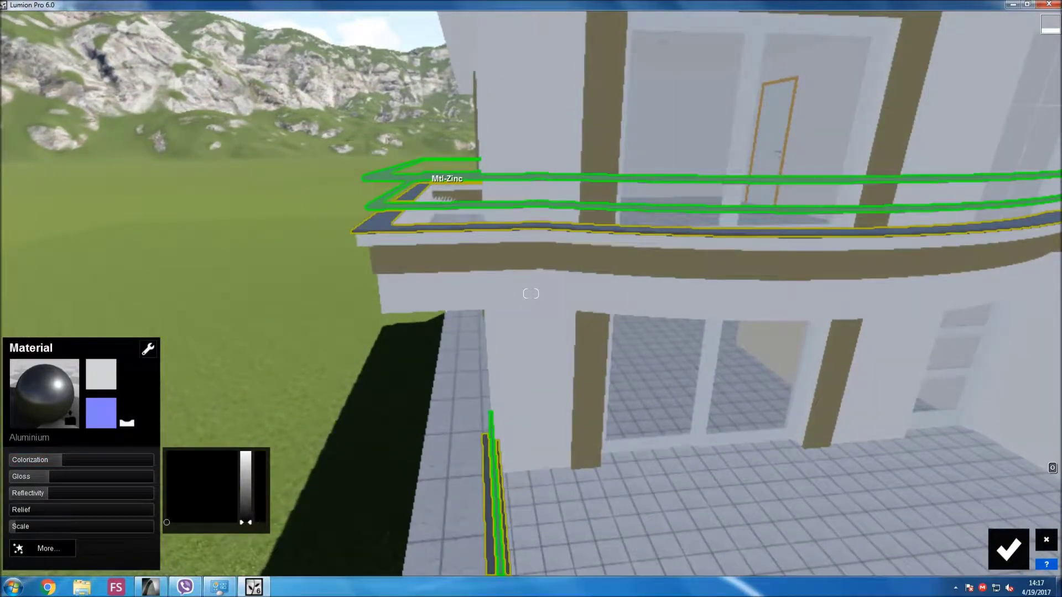
Make the Mtl-Zinc railings black Indoor Metal Aluminium with gloss 0.6 and confirm the material.
{"action": "left_click", "coordinate": [447, 182]}
{"action": "left_click", "coordinate": [78, 202]}
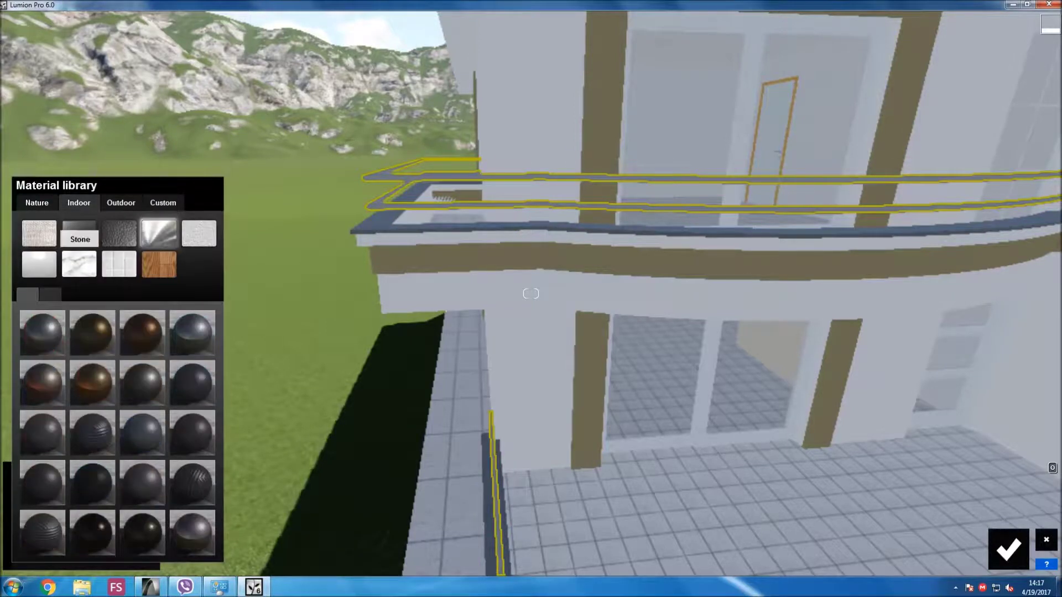
{"action": "left_click", "coordinate": [42, 332]}
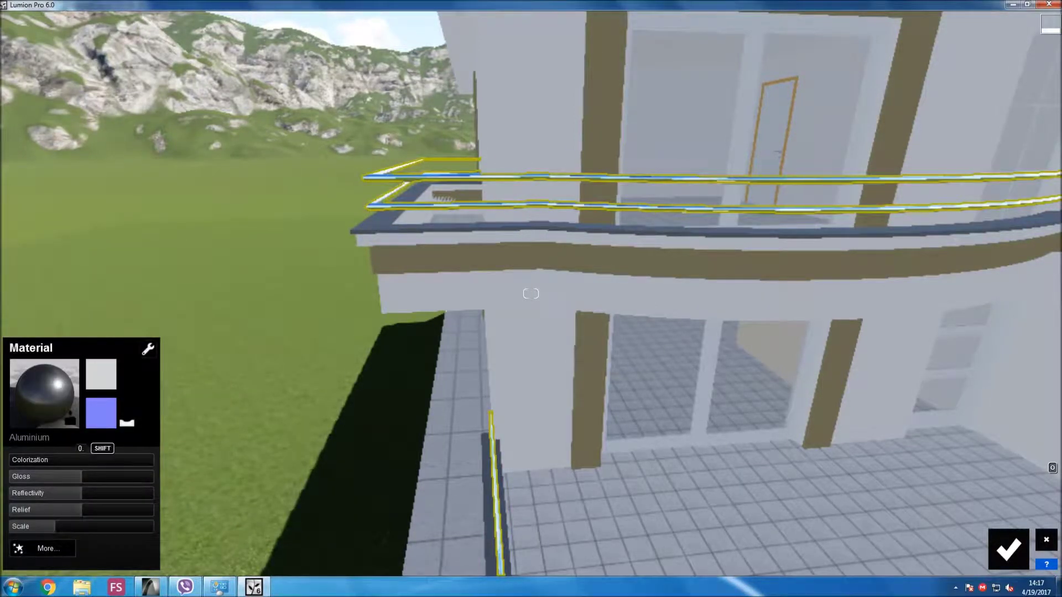
{"action": "left_click", "coordinate": [81, 460]}
{"action": "mouse_move", "coordinate": [82, 476]}
{"action": "left_mouse_down"}
{"action": "mouse_move", "coordinate": [56, 476]}
{"action": "mouse_move", "coordinate": [54, 493]}
{"action": "left_mouse_up"}
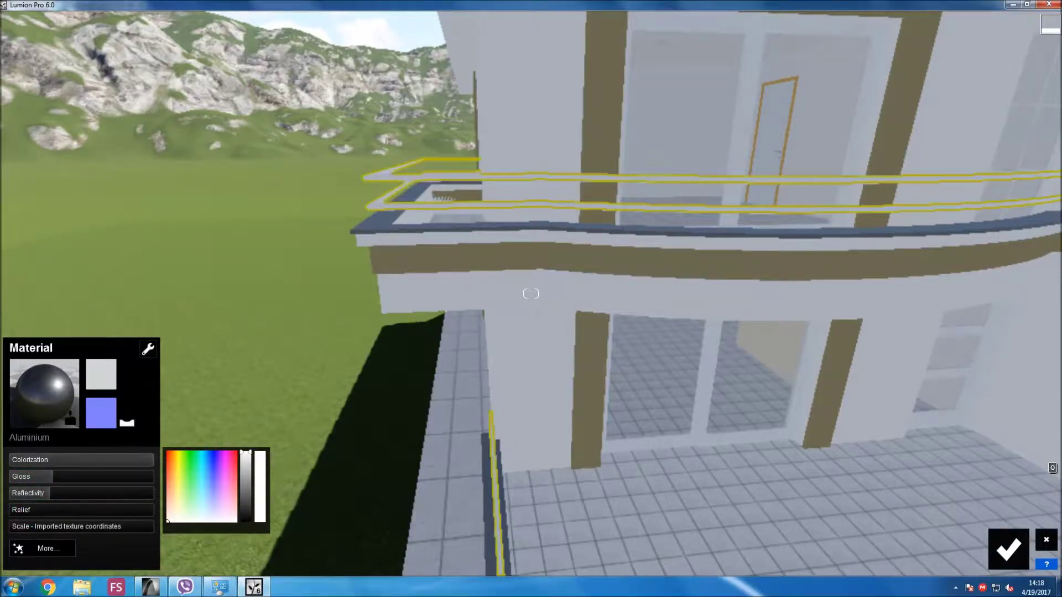
{"action": "left_click", "coordinate": [236, 482]}
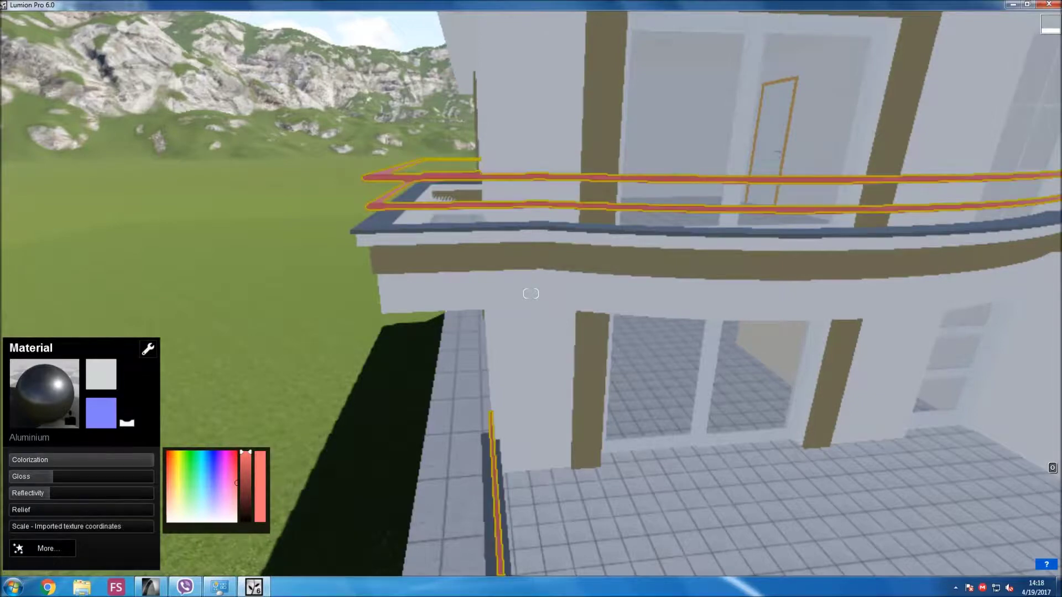
{"action": "left_click_drag", "start_coordinate": [236, 481], "coordinate": [222, 521]}
{"action": "mouse_move", "coordinate": [245, 452]}
{"action": "left_mouse_down"}
{"action": "mouse_move", "coordinate": [245, 520]}
{"action": "mouse_move", "coordinate": [245, 475]}
{"action": "mouse_move", "coordinate": [246, 506]}
{"action": "left_mouse_up"}
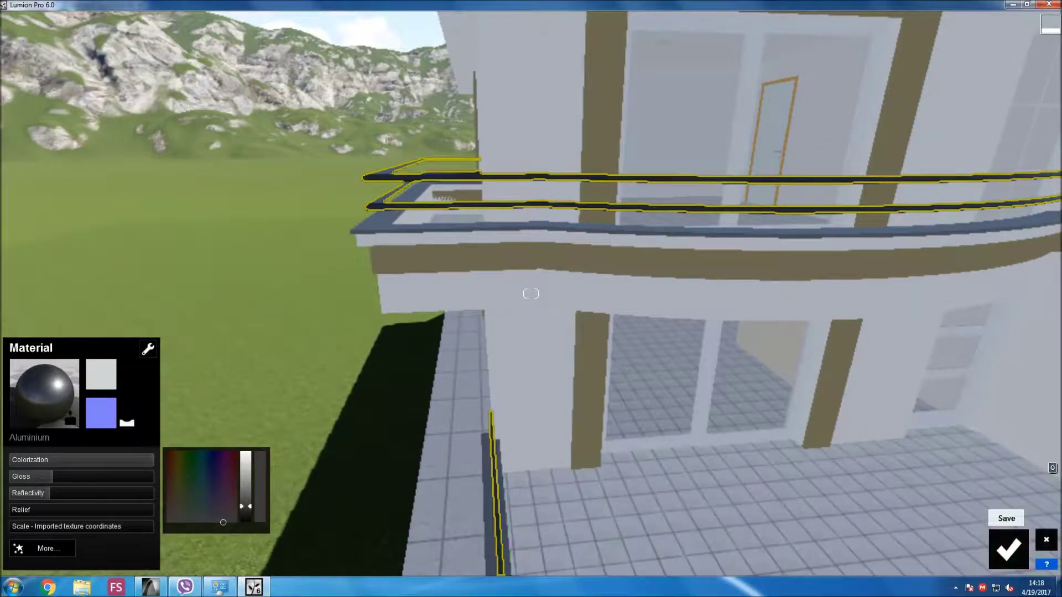
{"action": "key", "text": "Return"}
{"action": "key", "text": "w"}
{"action": "key", "text": "w"}
{"action": "key", "text": "e"}
{"action": "key", "text": "e"}
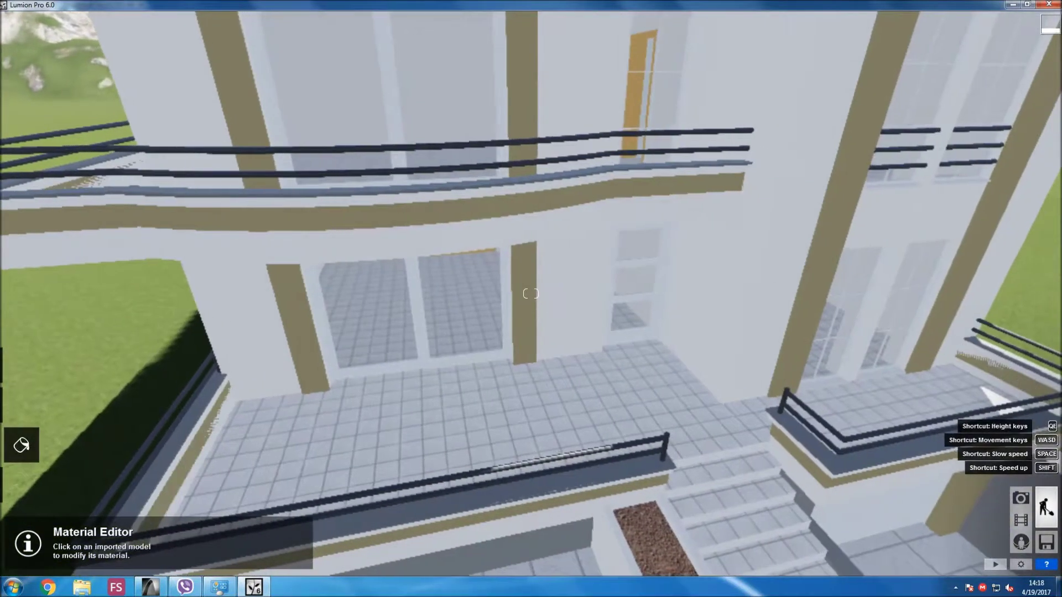
Apply the Indoor Stone Marble 006 material to the tiled terrace floor.
{"action": "left_click", "coordinate": [544, 390]}
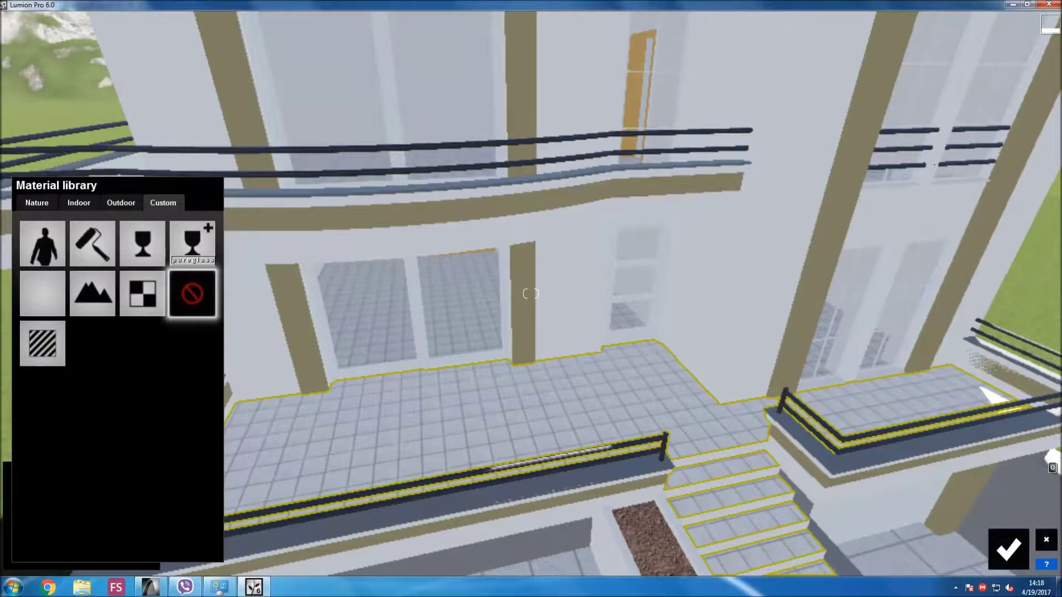
{"action": "left_click", "coordinate": [79, 202]}
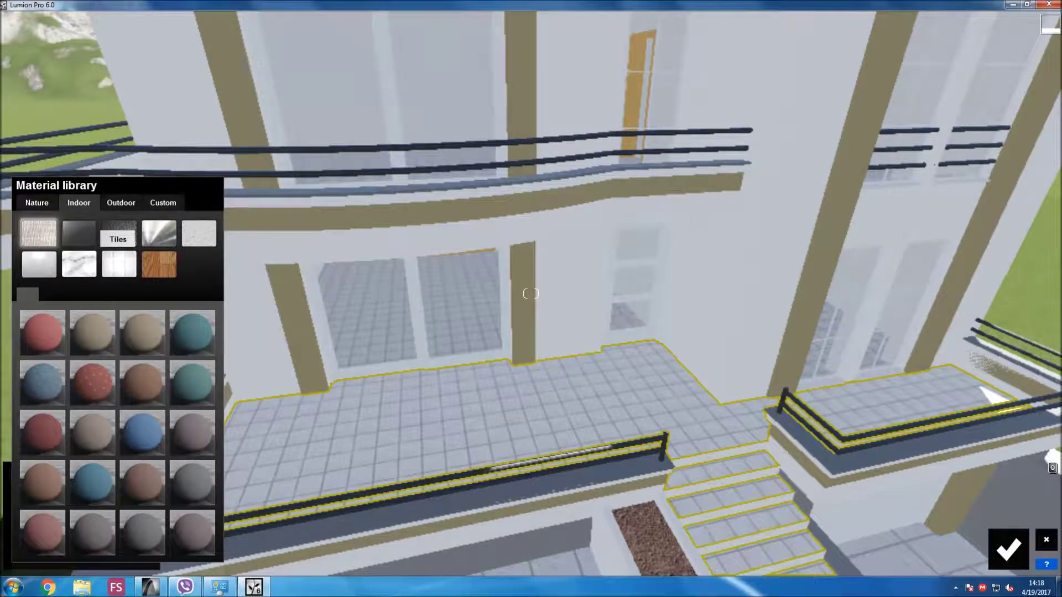
{"action": "left_click", "coordinate": [78, 232]}
{"action": "left_click", "coordinate": [92, 382]}
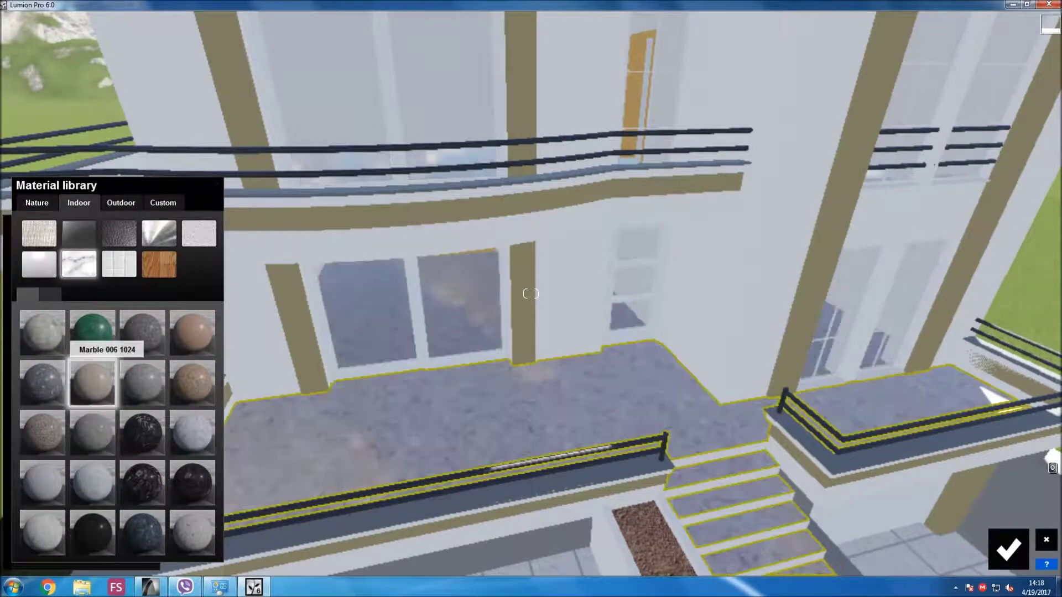
Load 46_pearled Sicilia marble tile texture from Textura\Pllaka as the marble's colour map.
{"action": "left_click", "coordinate": [144, 349]}
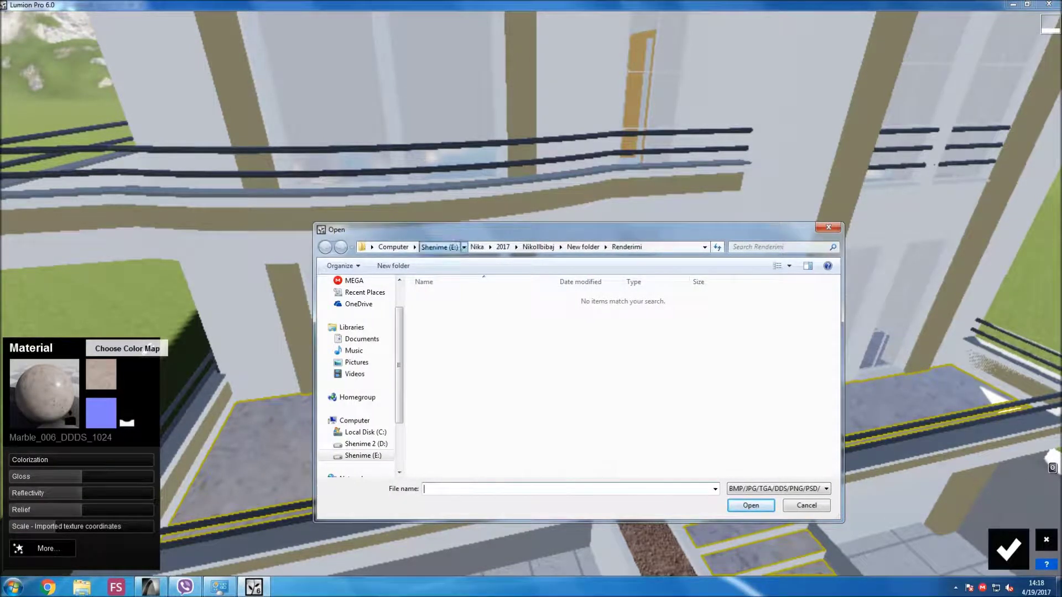
{"action": "scroll", "coordinate": [442, 359], "scroll_direction": "down", "scroll_amount": 10}
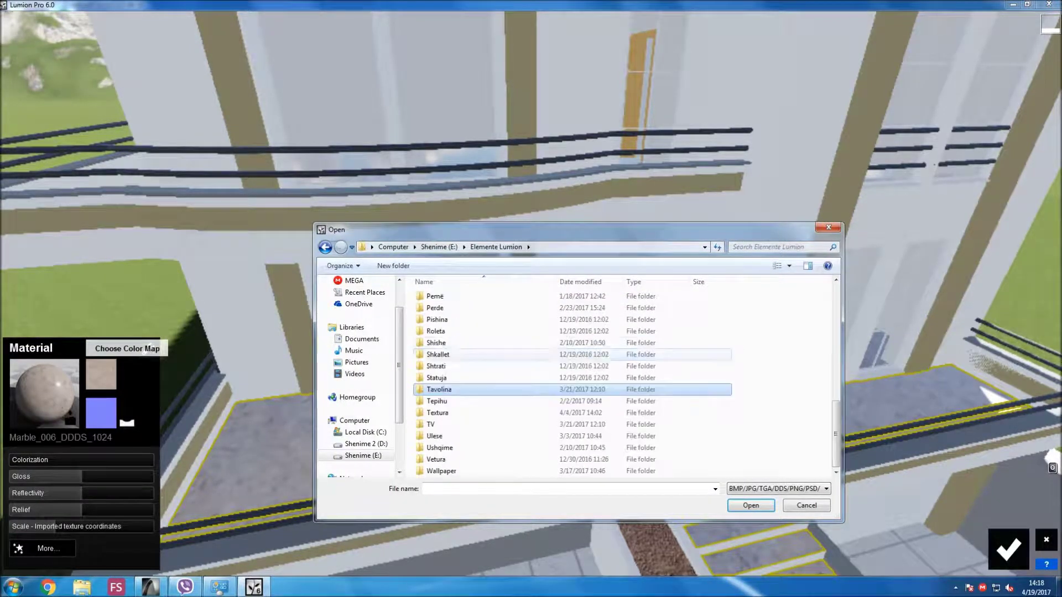
{"action": "double_click", "coordinate": [437, 412]}
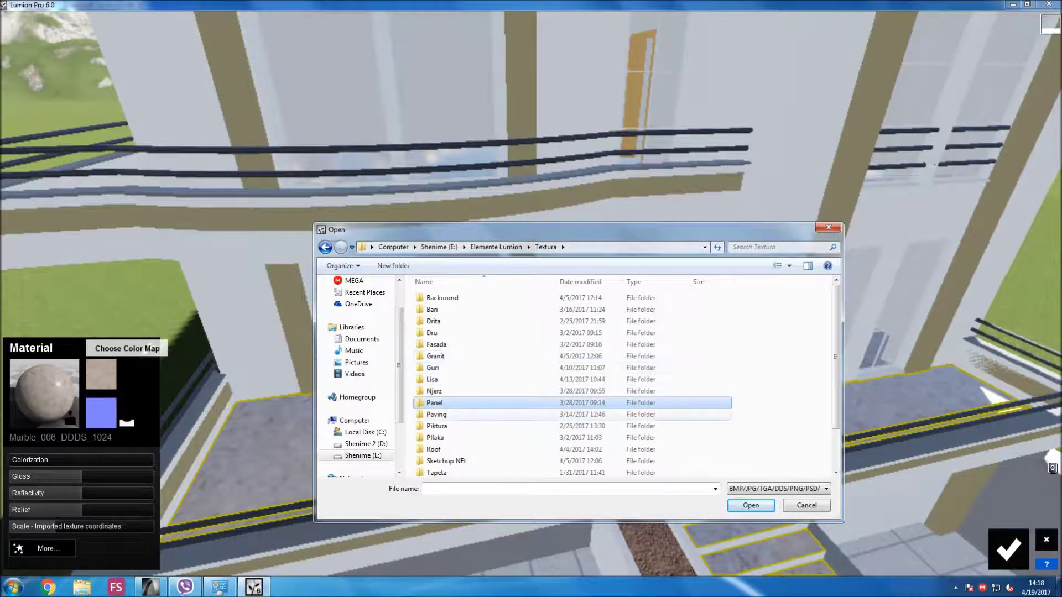
{"action": "double_click", "coordinate": [436, 437]}
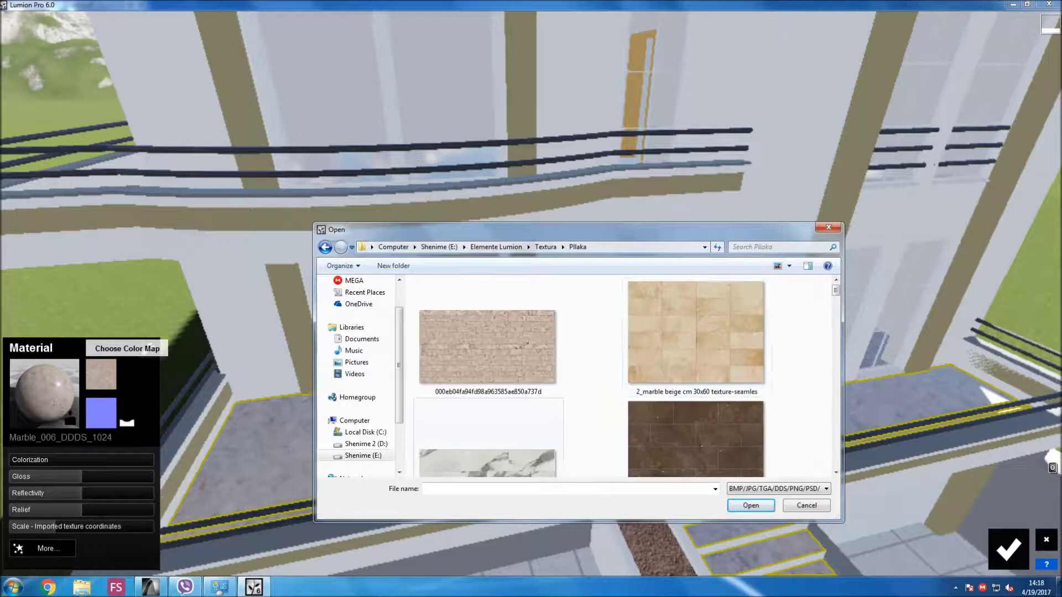
{"action": "scroll", "coordinate": [719, 290], "scroll_direction": "down", "scroll_amount": 2}
{"action": "scroll", "coordinate": [719, 290], "scroll_direction": "down", "scroll_amount": 2}
{"action": "scroll", "coordinate": [719, 290], "scroll_direction": "down", "scroll_amount": 2}
{"action": "scroll", "coordinate": [719, 290], "scroll_direction": "down", "scroll_amount": 3}
{"action": "scroll", "coordinate": [719, 290], "scroll_direction": "down", "scroll_amount": 2}
{"action": "scroll", "coordinate": [719, 289], "scroll_direction": "down", "scroll_amount": 2}
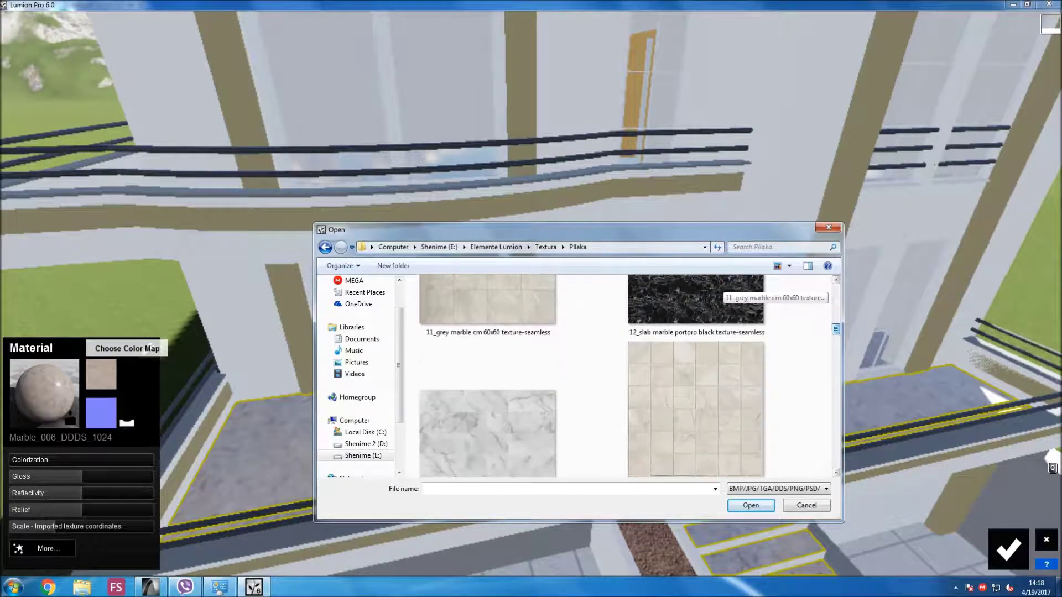
{"action": "scroll", "coordinate": [719, 290], "scroll_direction": "down", "scroll_amount": 2}
{"action": "scroll", "coordinate": [719, 289], "scroll_direction": "down", "scroll_amount": 2}
{"action": "scroll", "coordinate": [719, 289], "scroll_direction": "down", "scroll_amount": 2}
{"action": "scroll", "coordinate": [719, 290], "scroll_direction": "down", "scroll_amount": 2}
{"action": "scroll", "coordinate": [719, 289], "scroll_direction": "down", "scroll_amount": 2}
{"action": "scroll", "coordinate": [762, 288], "scroll_direction": "down", "scroll_amount": 2}
{"action": "scroll", "coordinate": [762, 288], "scroll_direction": "down", "scroll_amount": 2}
{"action": "scroll", "coordinate": [762, 287], "scroll_direction": "down", "scroll_amount": 2}
{"action": "scroll", "coordinate": [762, 288], "scroll_direction": "down", "scroll_amount": 2}
{"action": "scroll", "coordinate": [762, 287], "scroll_direction": "down", "scroll_amount": 2}
{"action": "scroll", "coordinate": [762, 287], "scroll_direction": "down", "scroll_amount": 1}
{"action": "scroll", "coordinate": [762, 287], "scroll_direction": "up", "scroll_amount": 2}
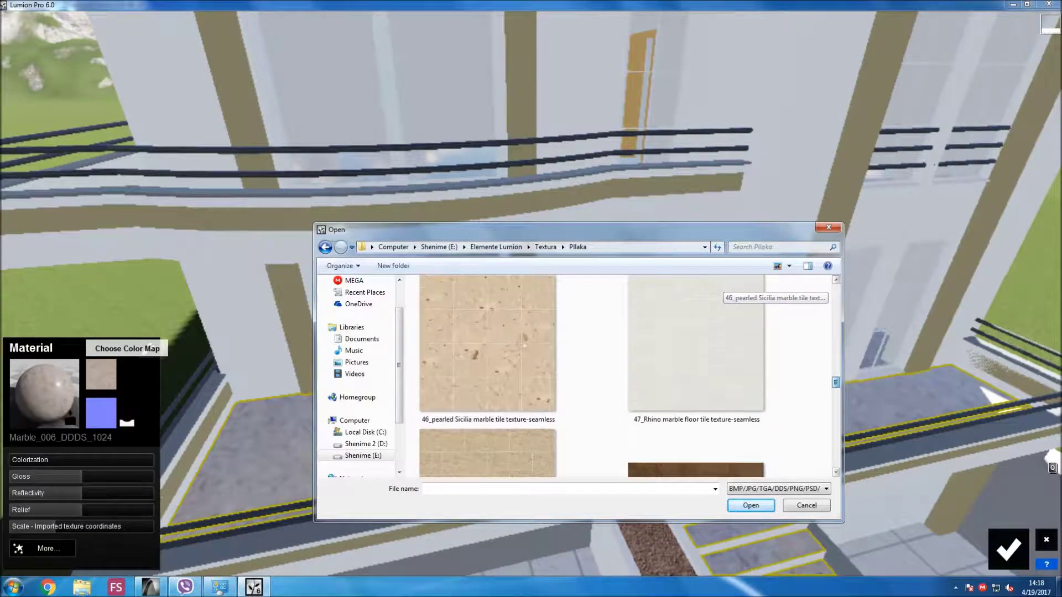
{"action": "left_click", "coordinate": [486, 343]}
{"action": "double_click", "coordinate": [487, 343]}
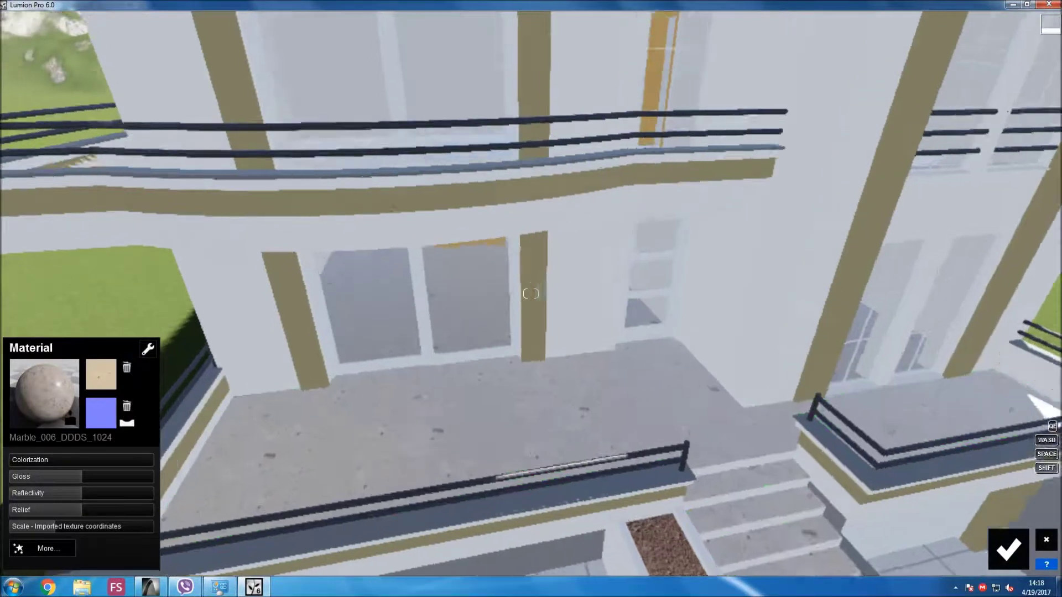
Inspect the marble tiles up close and lower the floor's gloss to 0.6.
{"action": "key", "text": "w"}
{"action": "right_click_drag", "start_coordinate": [530, 293], "coordinate": [530, 342]}
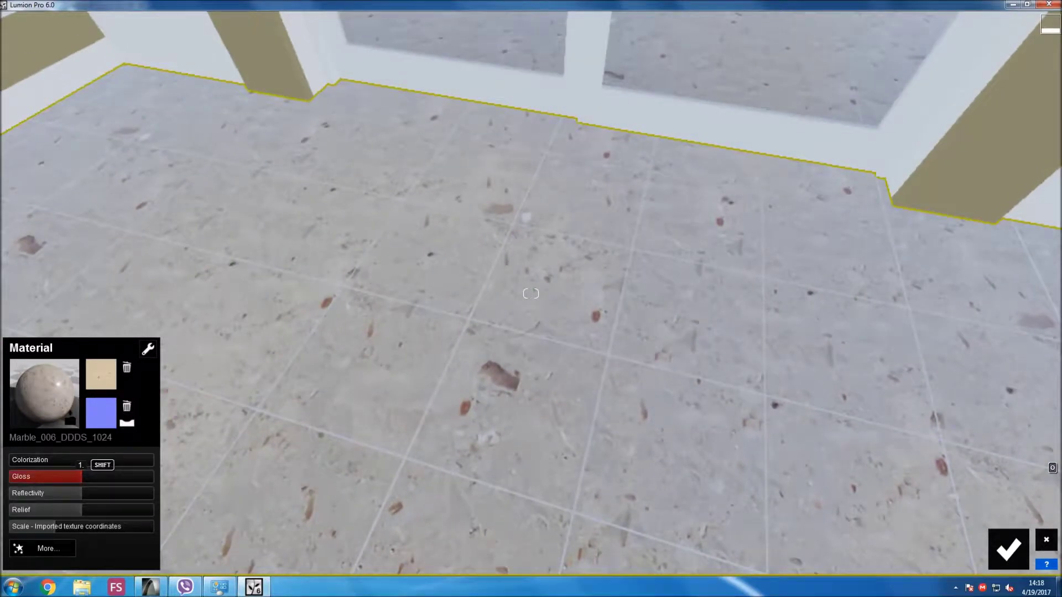
{"action": "left_click_drag", "start_coordinate": [82, 476], "coordinate": [57, 476]}
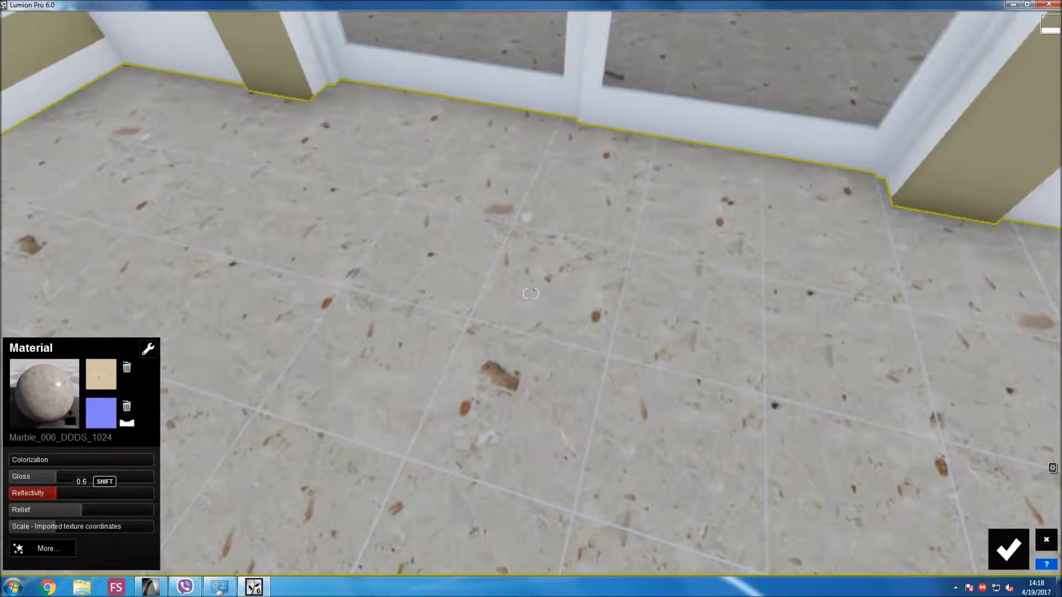
{"action": "key", "text": "s"}
{"action": "key", "text": "q"}
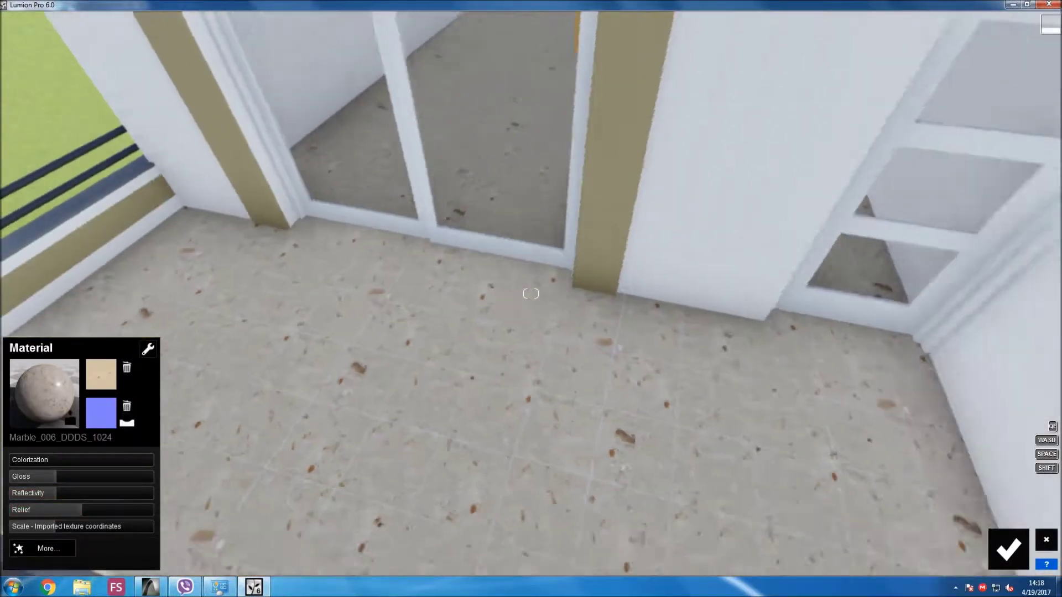
Set a manual texture scale for the marble tiles, then fly back to the facade.
{"action": "key", "text": "s"}
{"action": "key", "text": "q"}
{"action": "key", "text": "w"}
{"action": "key", "text": "e"}
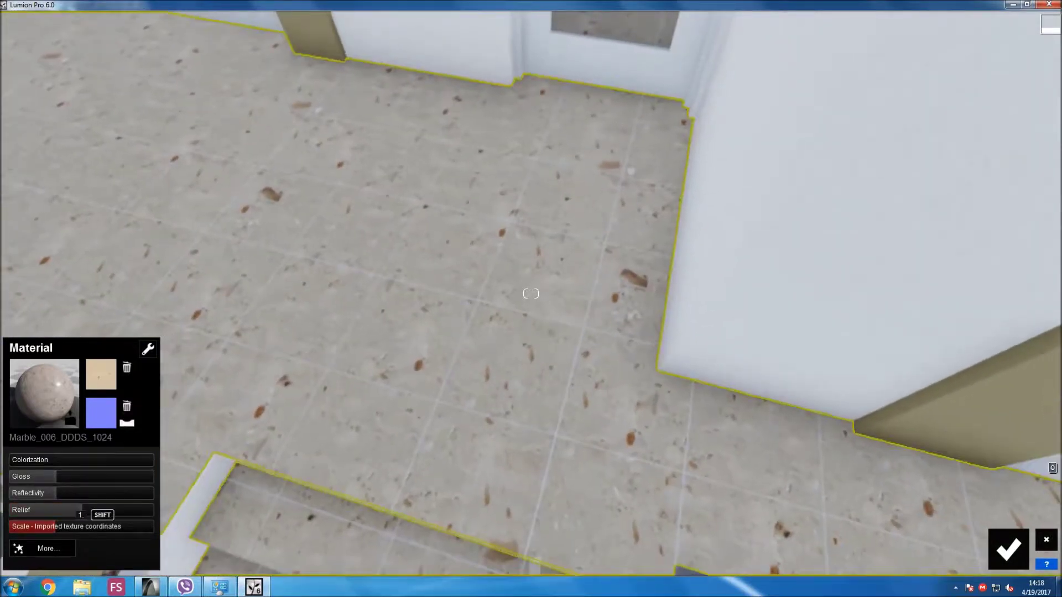
{"action": "left_click_drag", "start_coordinate": [33, 526], "coordinate": [57, 526]}
{"action": "key", "text": "s"}
{"action": "key", "text": "q"}
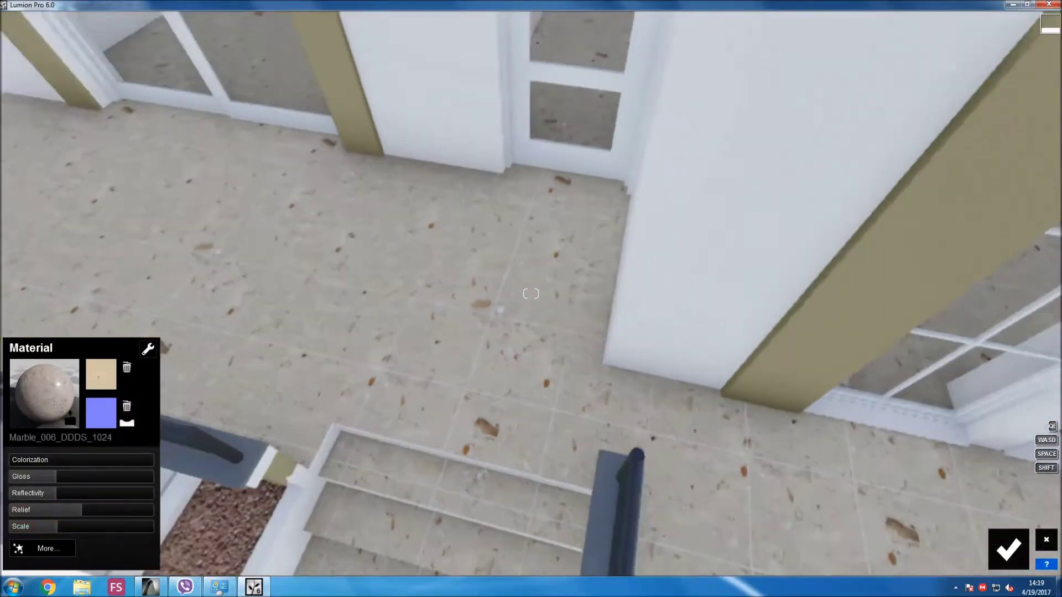
{"action": "key", "text": "s"}
{"action": "key", "text": "e"}
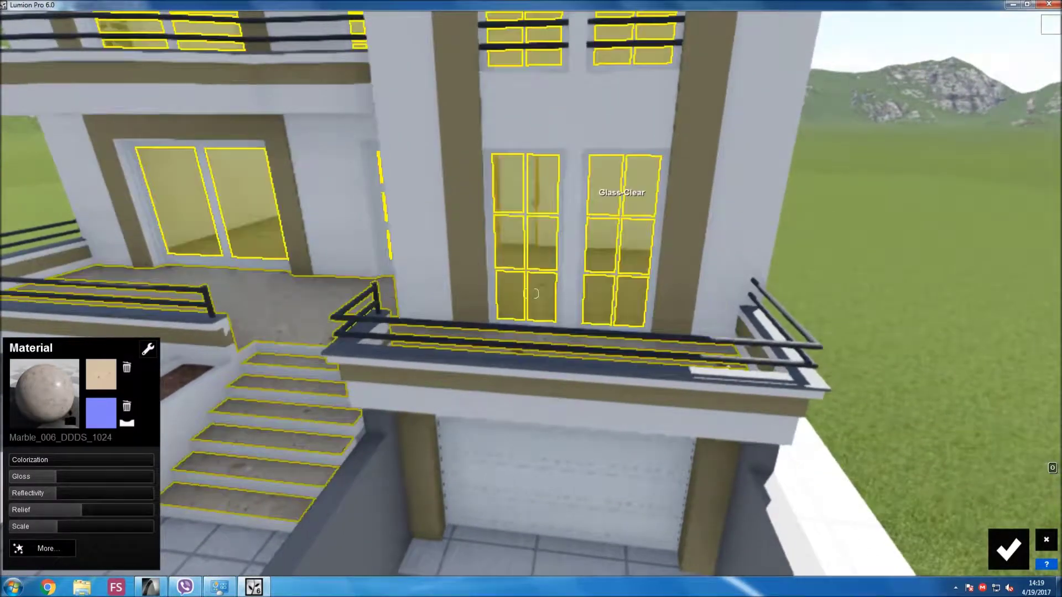
Apply white Indoor Metal Aluminium to the window frames and garage door.
{"action": "left_click", "coordinate": [530, 293]}
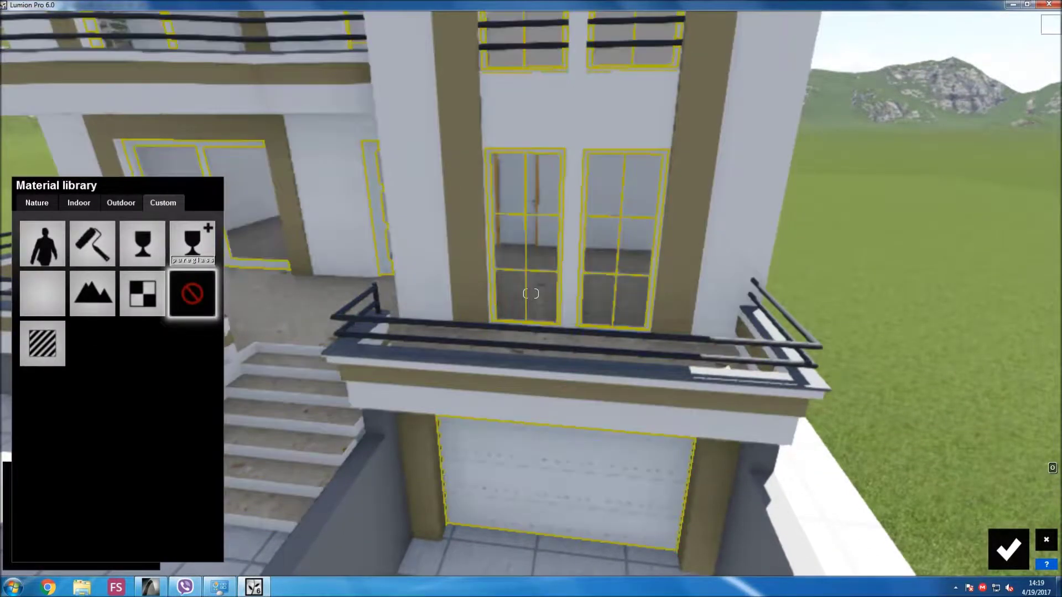
{"action": "left_click", "coordinate": [160, 233]}
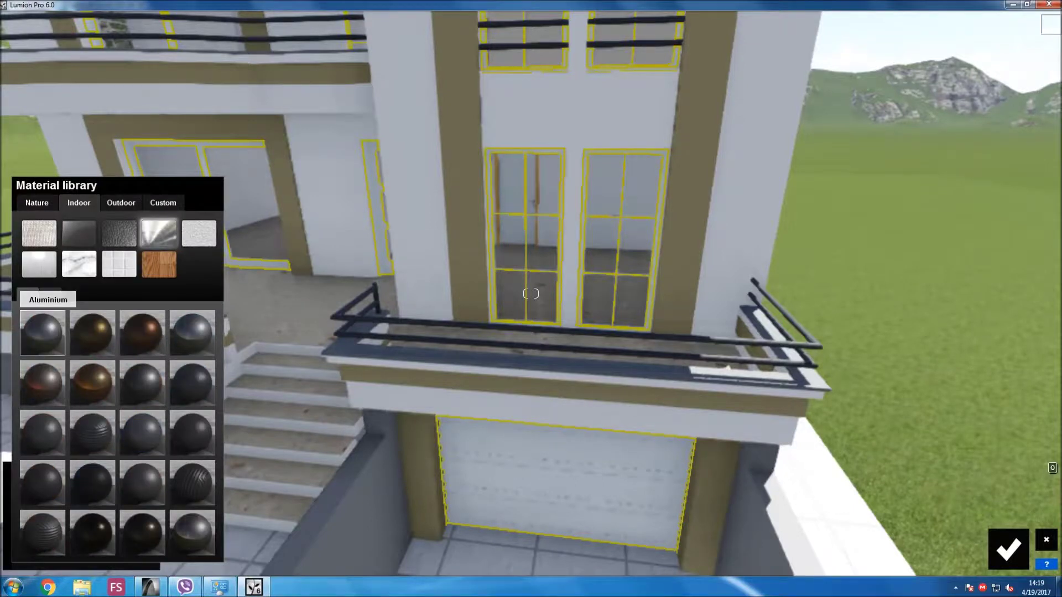
{"action": "left_click", "coordinate": [42, 332]}
{"action": "left_click", "coordinate": [105, 448]}
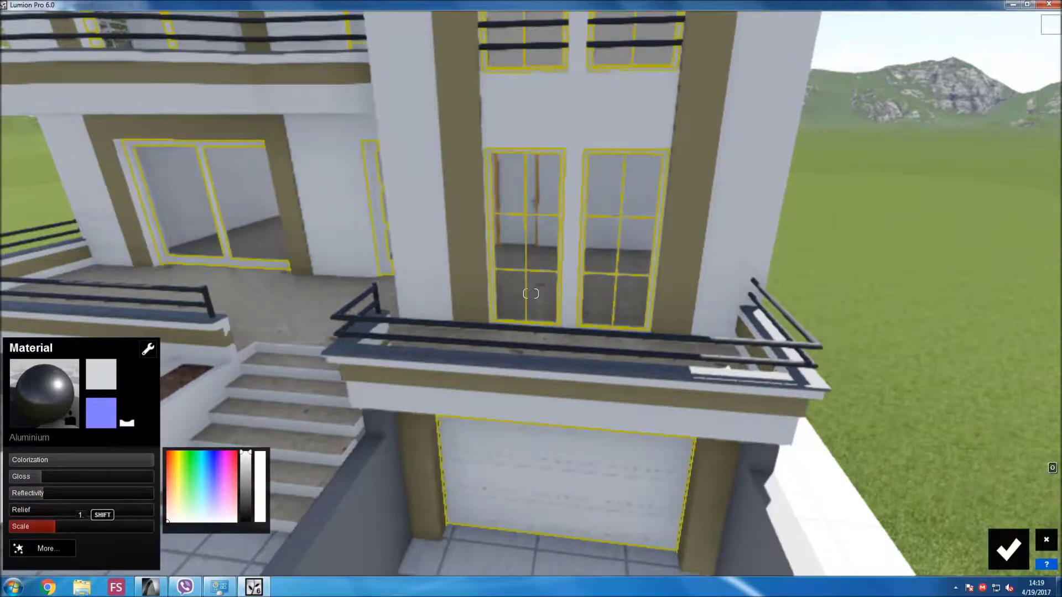
{"action": "right_click_drag", "start_coordinate": [531, 293], "coordinate": [530, 293]}
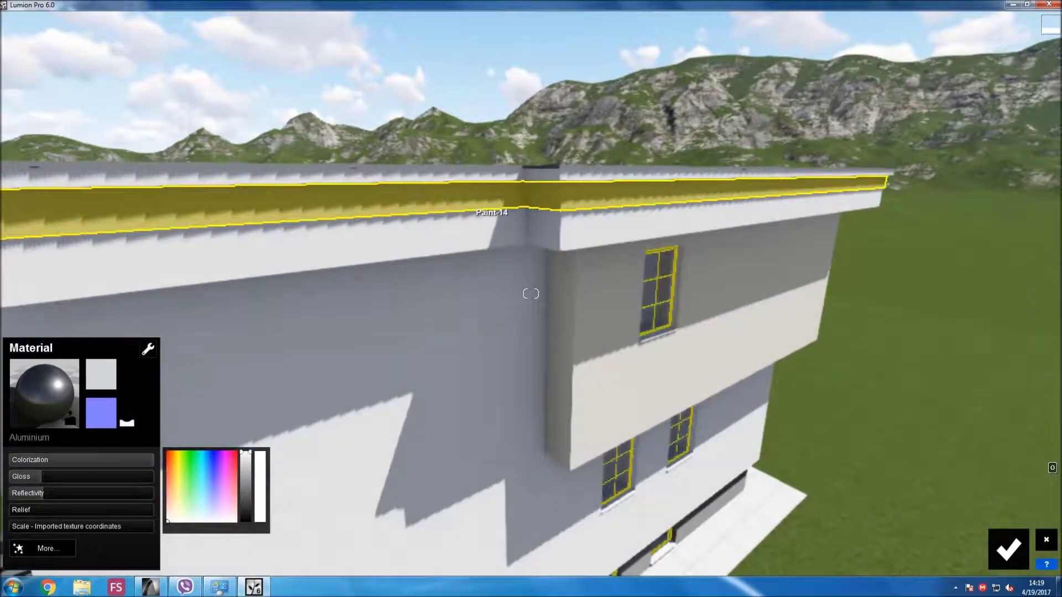
Copy the roof fascia's exterior wall material set and paste it onto the projecting upper wall.
{"action": "left_click", "coordinate": [531, 293]}
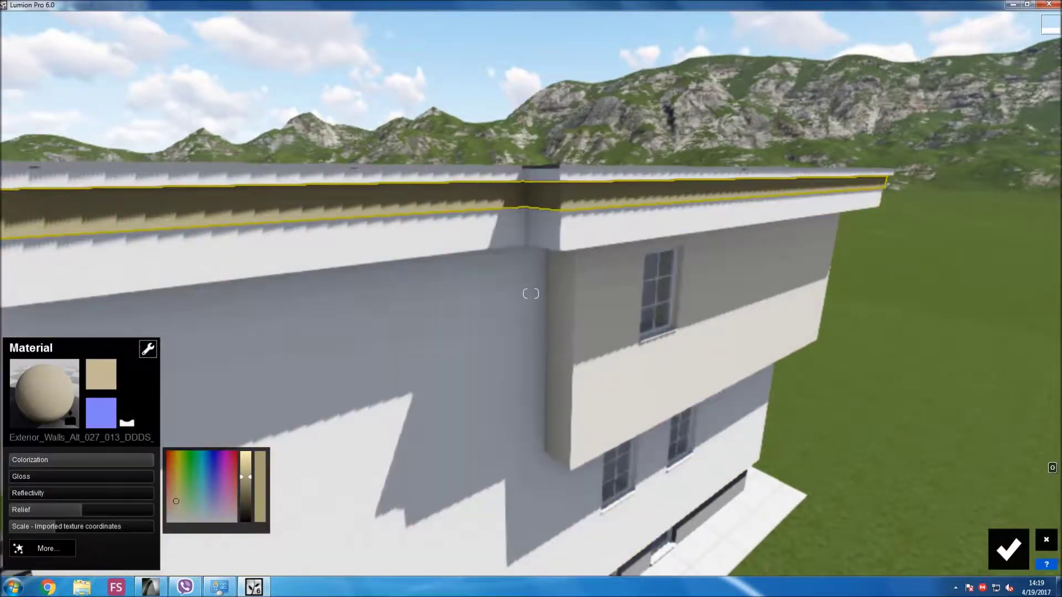
{"action": "left_click", "coordinate": [148, 348]}
{"action": "left_click", "coordinate": [531, 293]}
{"action": "left_click", "coordinate": [531, 294]}
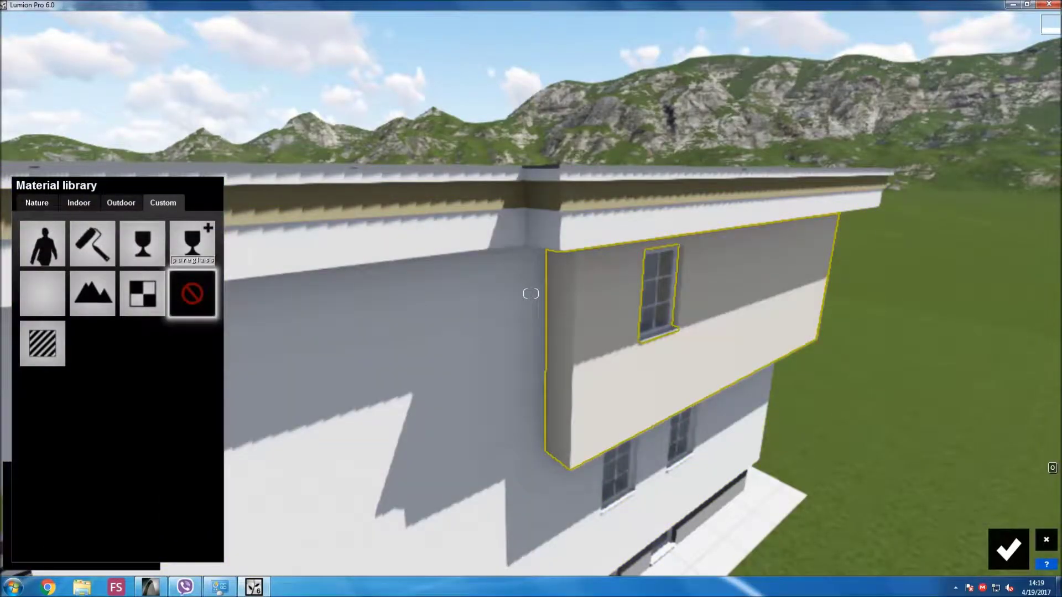
{"action": "left_click", "coordinate": [42, 290]}
{"action": "left_click", "coordinate": [148, 349]}
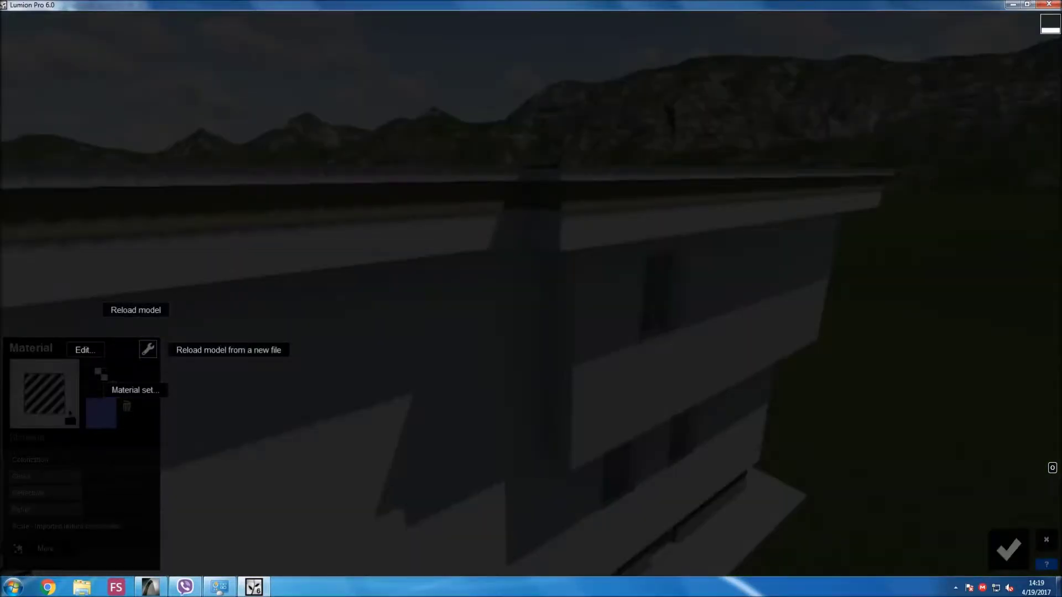
{"action": "left_click", "coordinate": [108, 388]}
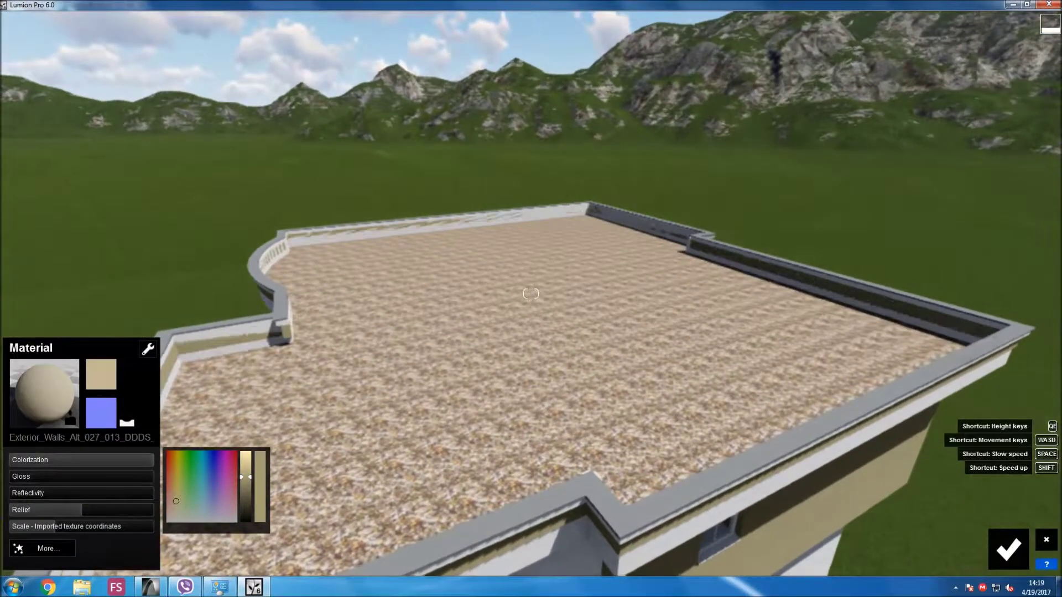
Apply the Nature soil material Ground_040_DDDS_2048 gravel to the flat roof deck.
{"action": "left_click", "coordinate": [497, 376]}
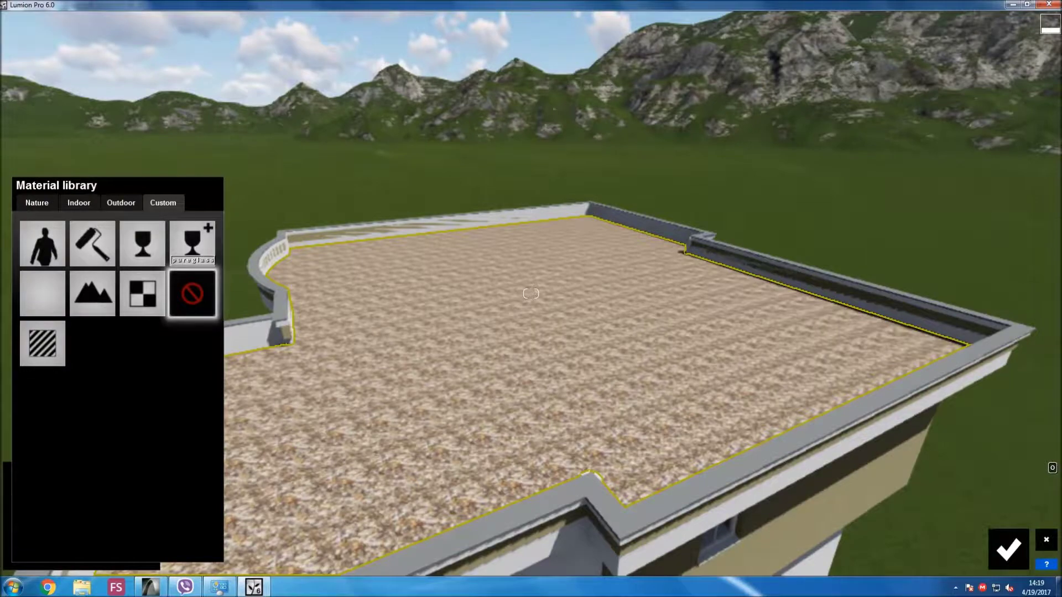
{"action": "left_click", "coordinate": [37, 202]}
{"action": "left_click", "coordinate": [119, 233]}
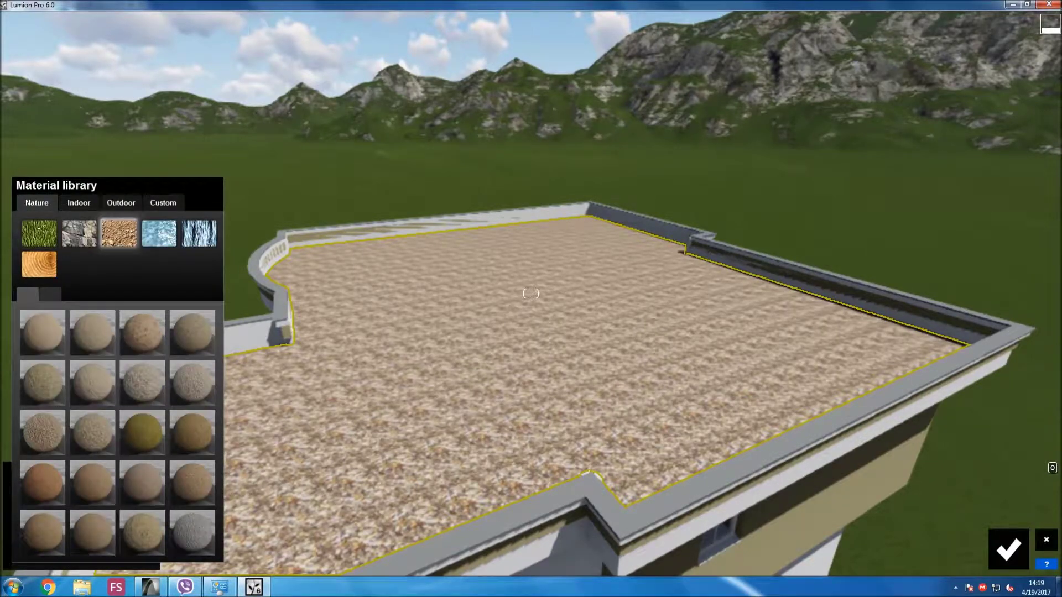
{"action": "left_click", "coordinate": [192, 532]}
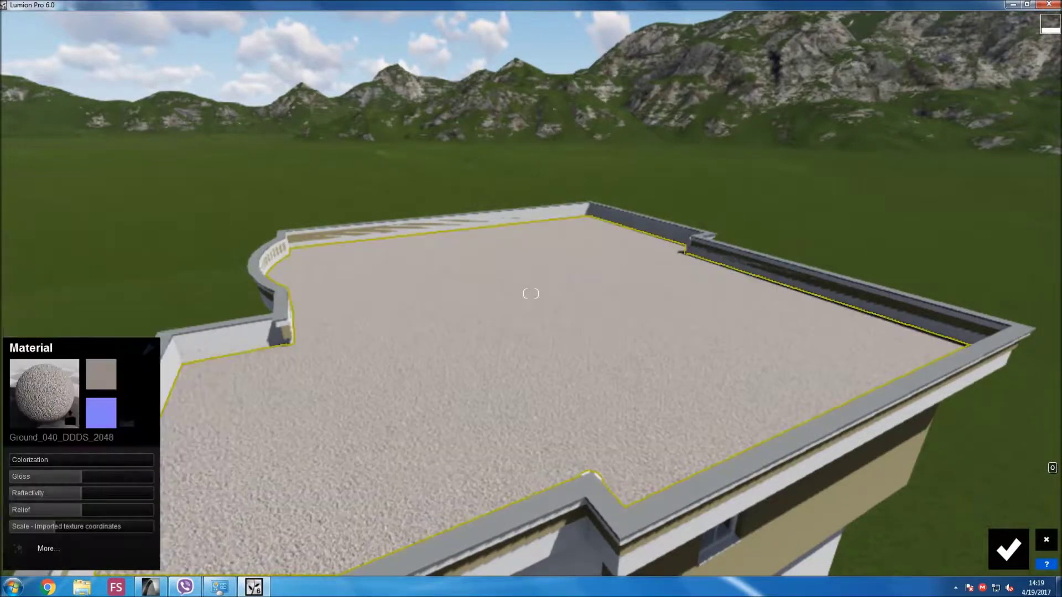
{"action": "scroll", "coordinate": [531, 293], "scroll_direction": "up", "scroll_amount": 5}
{"action": "scroll", "coordinate": [530, 293], "scroll_direction": "up", "scroll_amount": 5}
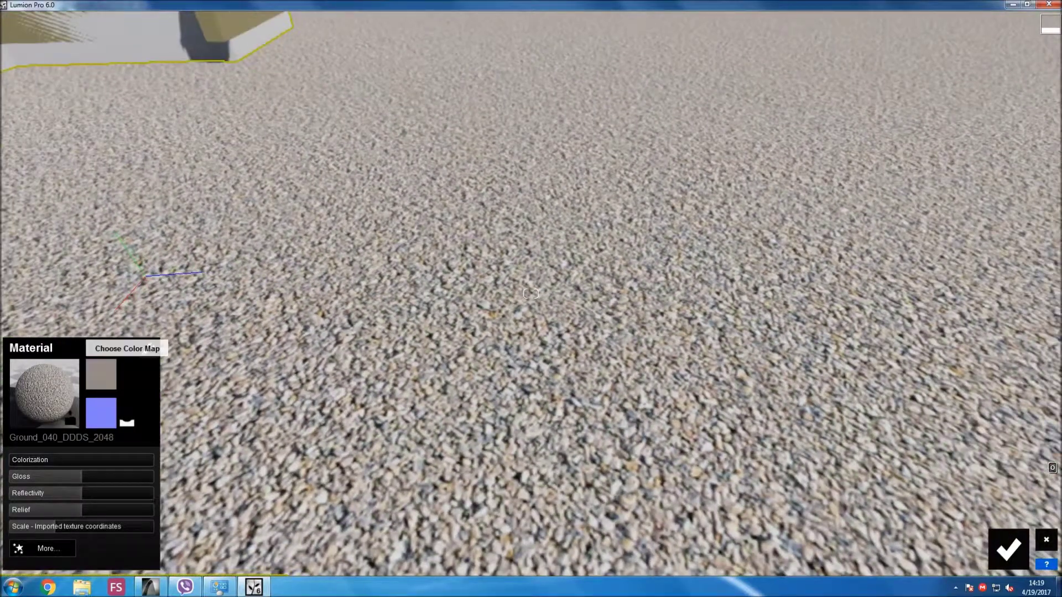
Load 57_gravel texture-seamless from Textura\Paving as the roof gravel's colour map.
{"action": "left_click", "coordinate": [101, 374]}
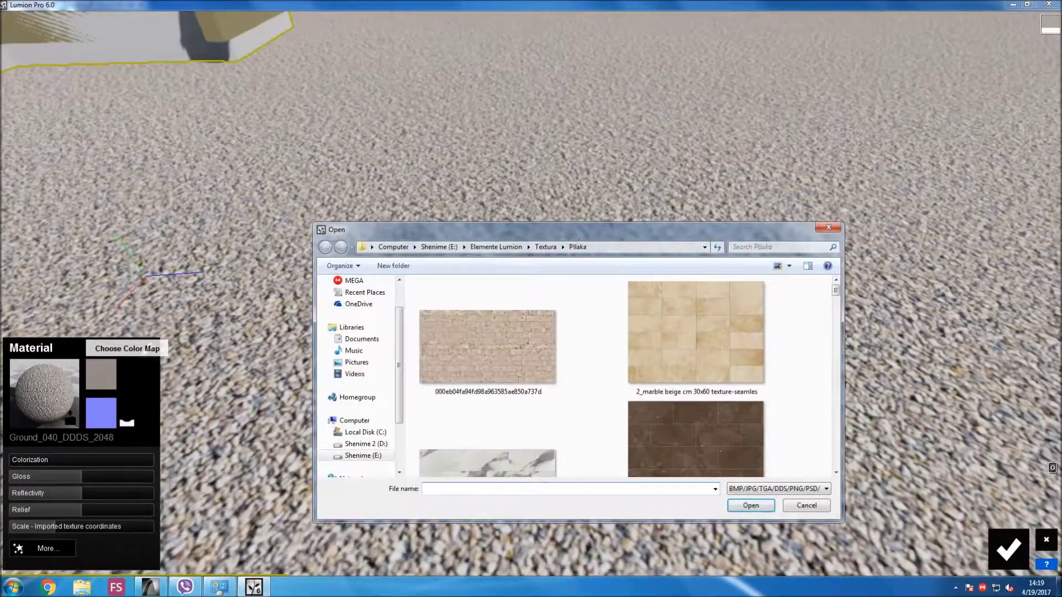
{"action": "left_click", "coordinate": [546, 247]}
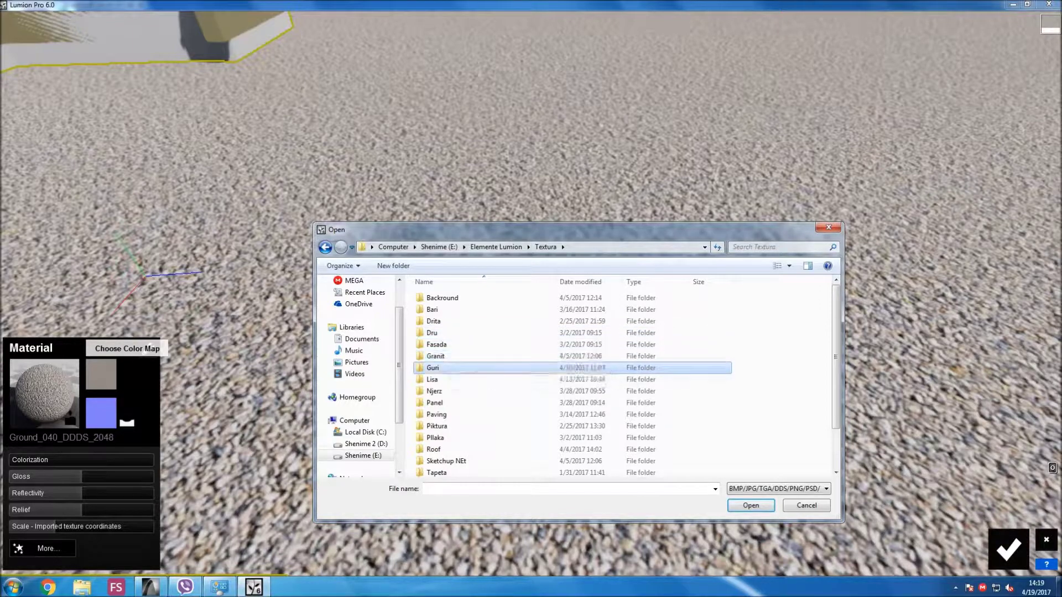
{"action": "double_click", "coordinate": [432, 367]}
{"action": "key", "text": "BackSpace"}
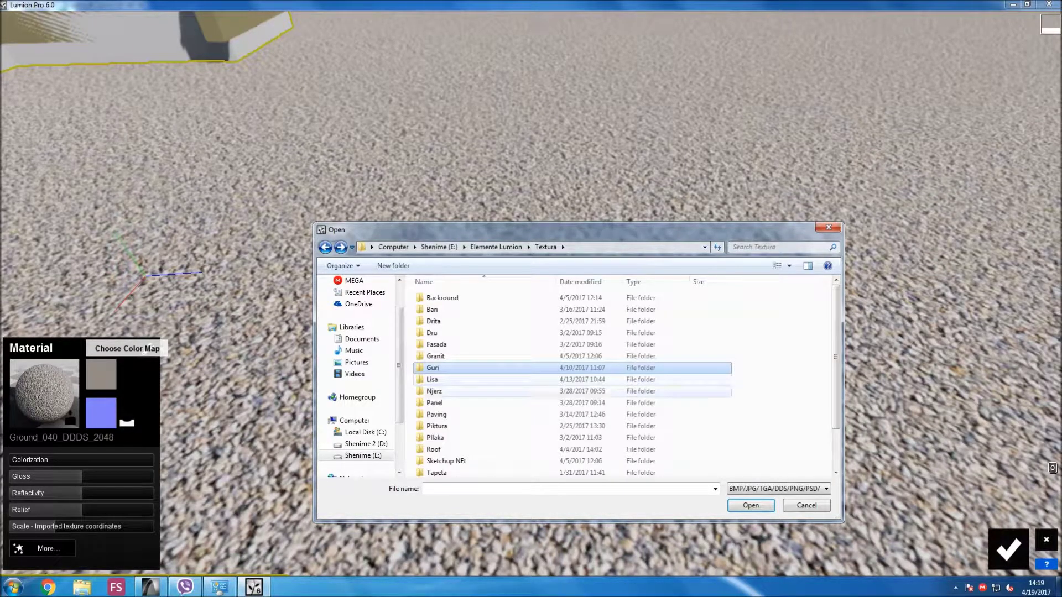
{"action": "scroll", "coordinate": [570, 391], "scroll_direction": "down", "scroll_amount": 1}
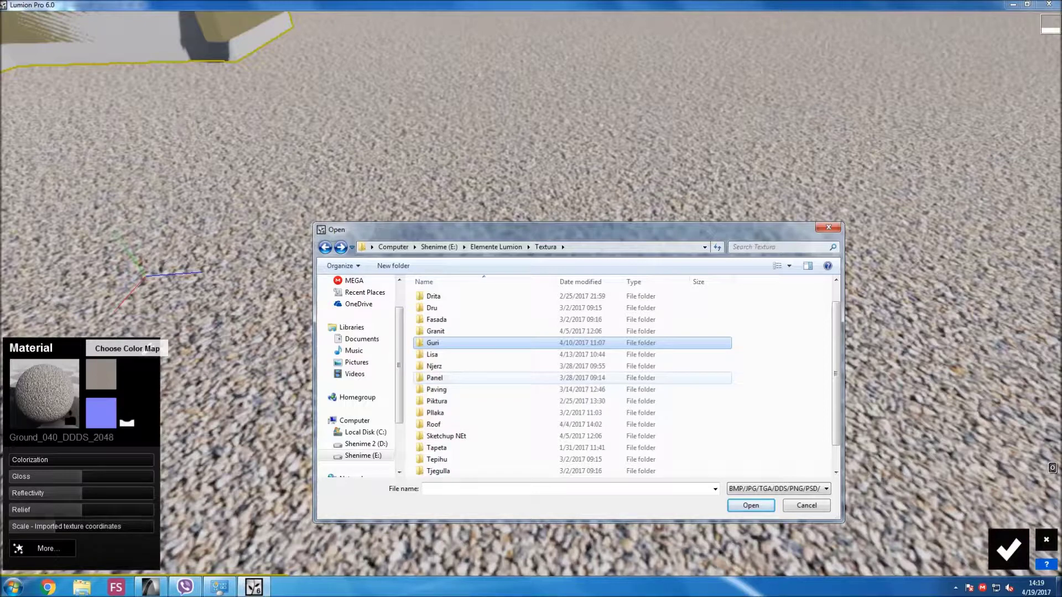
{"action": "double_click", "coordinate": [436, 390]}
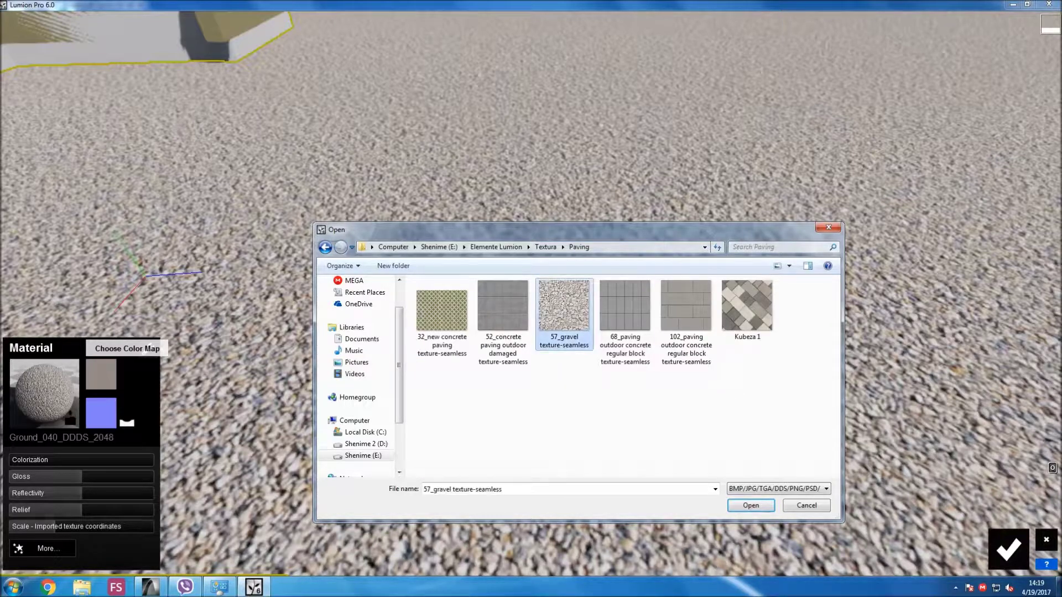
{"action": "key", "text": "Return"}
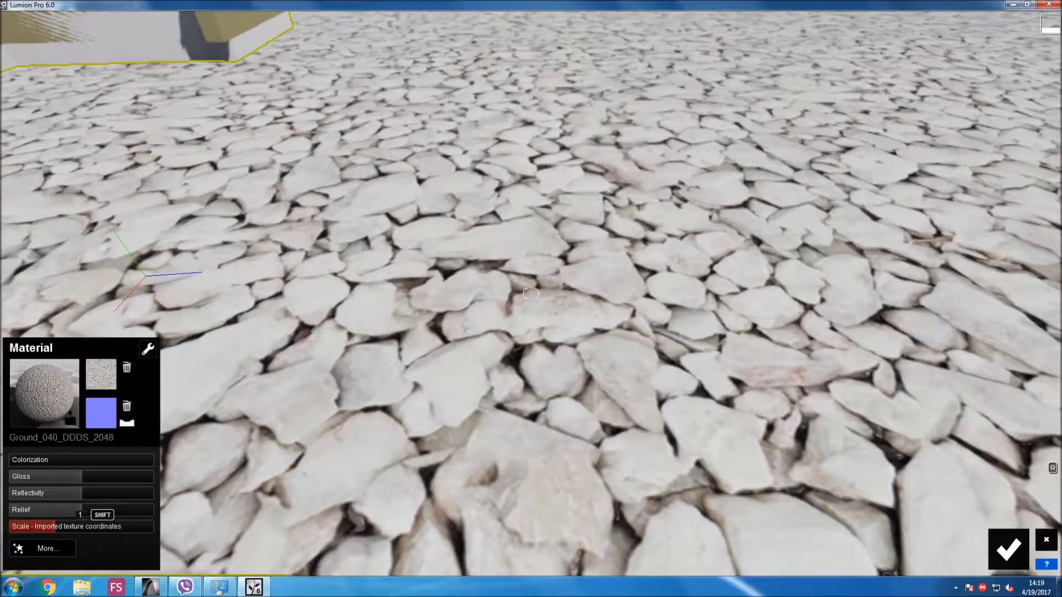
Reduce the gravel texture scale and pull back to view the whole roof.
{"action": "left_click_drag", "start_coordinate": [56, 526], "coordinate": [40, 526]}
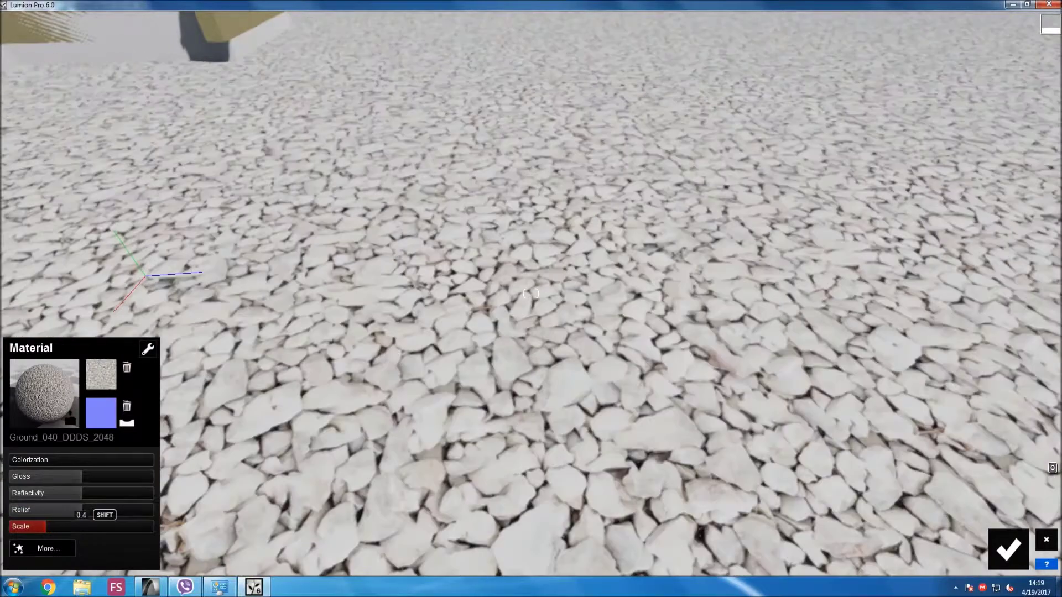
{"action": "key", "text": "s"}
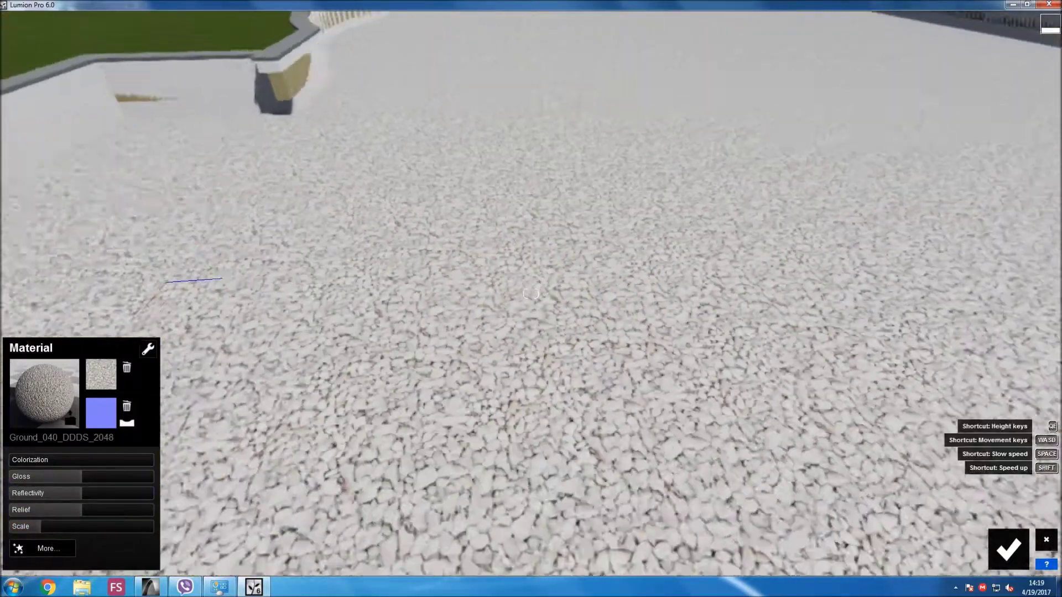
{"action": "key", "text": "s"}
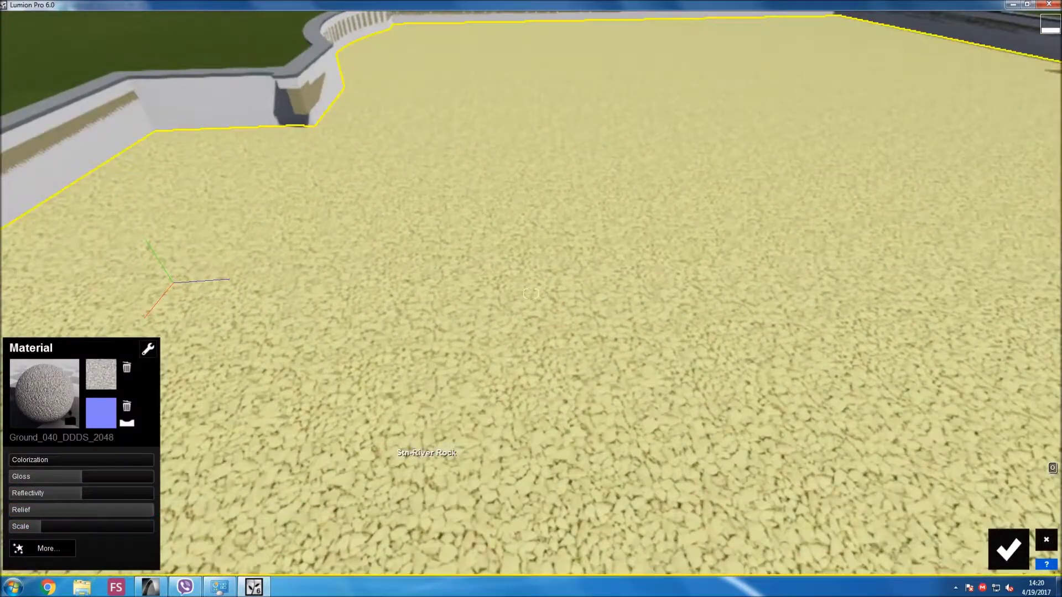
{"action": "key", "text": "s"}
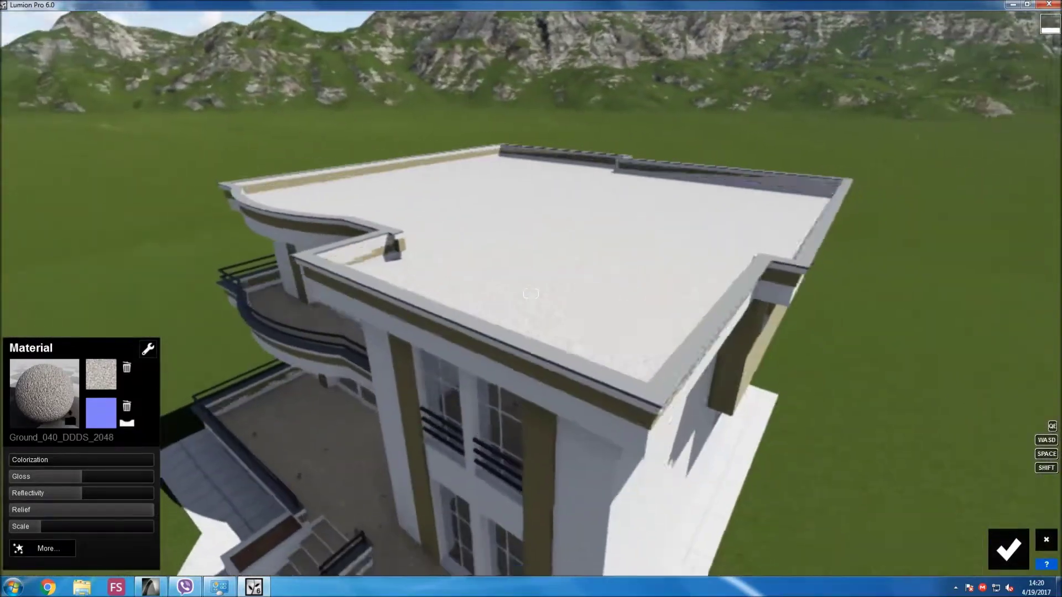
{"action": "key", "text": "w"}
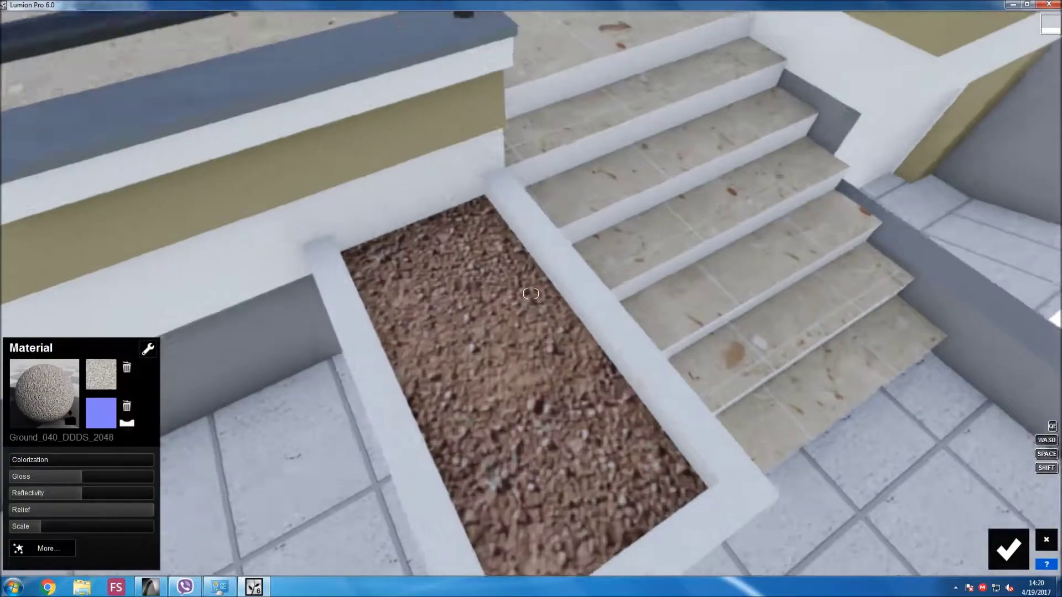
{"action": "key", "text": "s"}
{"action": "key", "text": "d"}
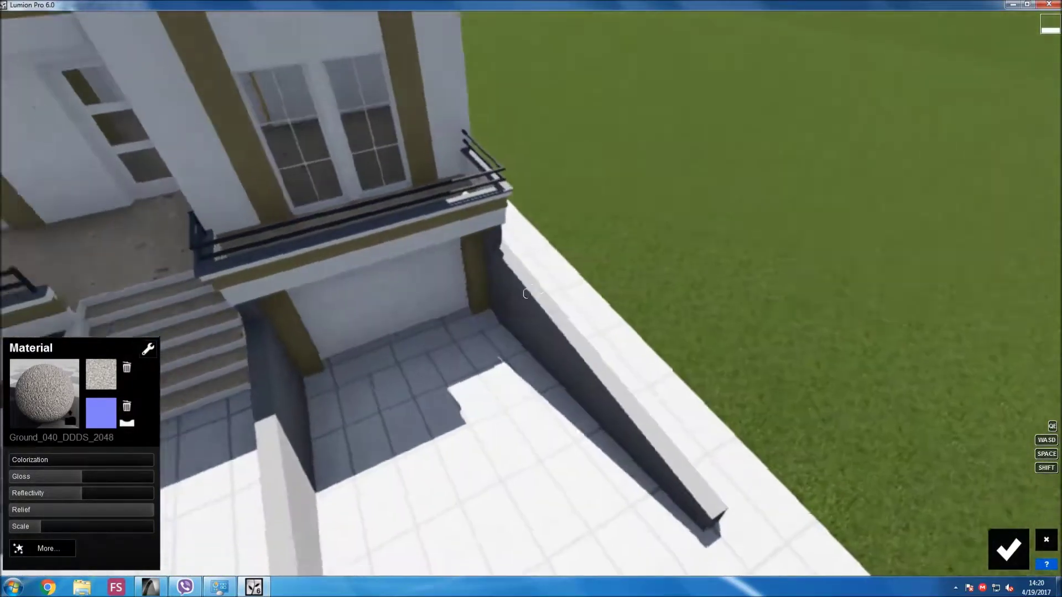
{"action": "right_click_drag", "start_coordinate": [526, 293], "coordinate": [387, 299]}
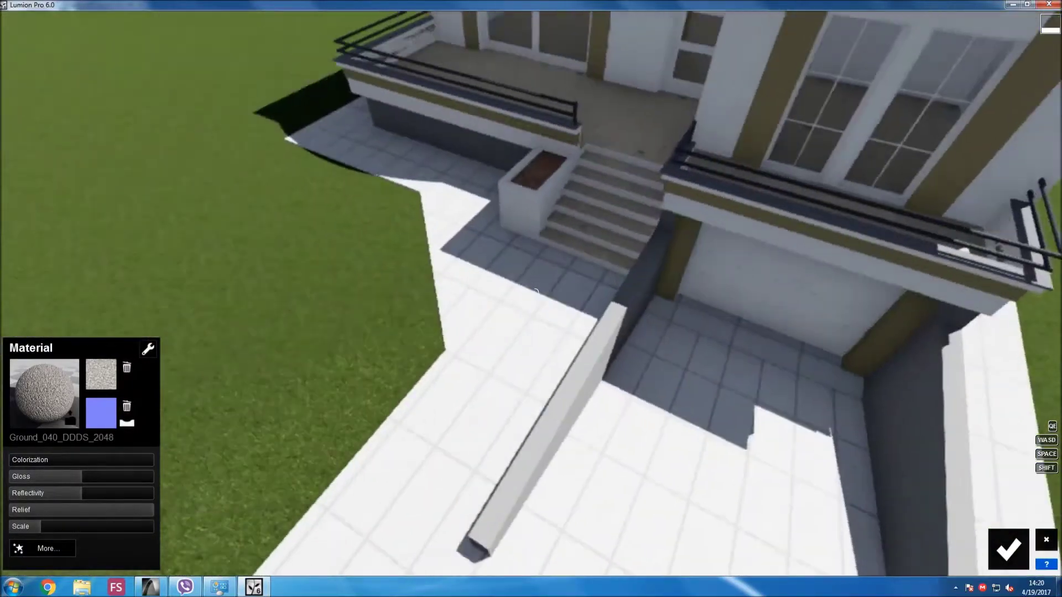
{"action": "key", "text": "w"}
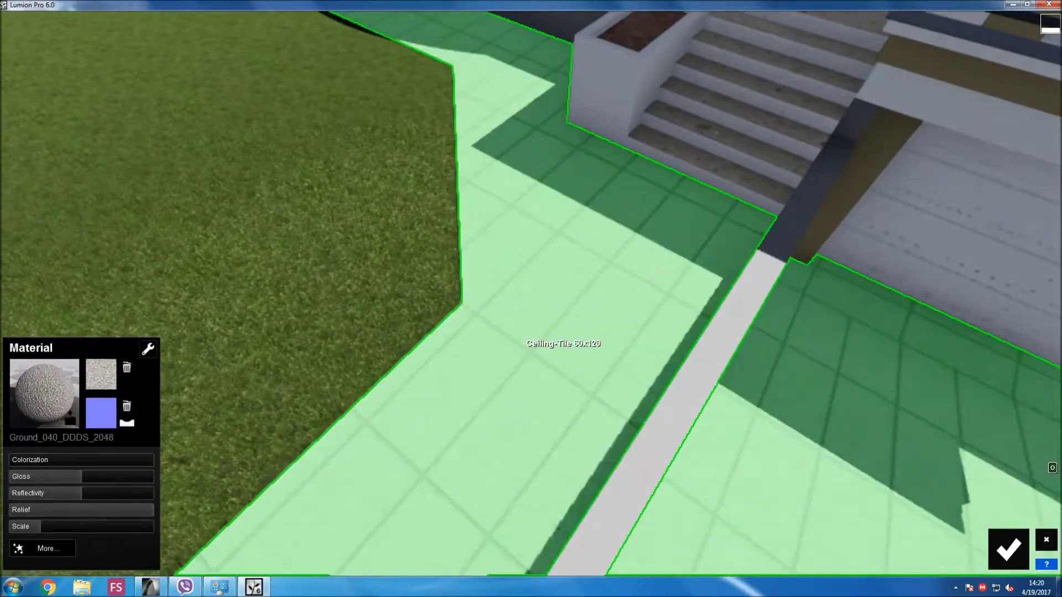
Apply Outdoor stone Pavement Stone 005 pink herringbone paving to the driveway and front paths.
{"action": "left_click", "coordinate": [563, 343]}
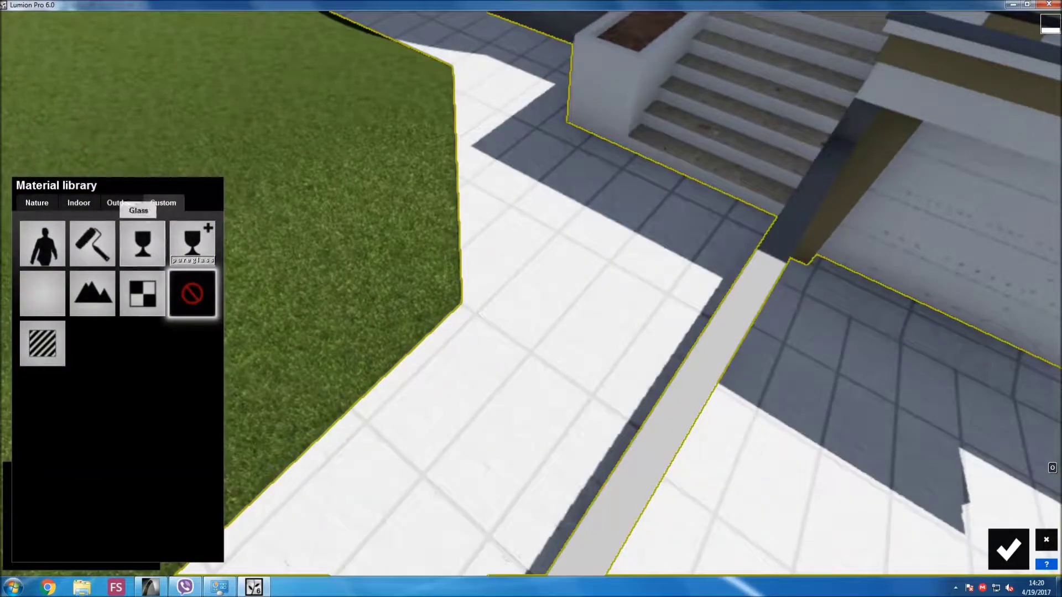
{"action": "left_click", "coordinate": [121, 202]}
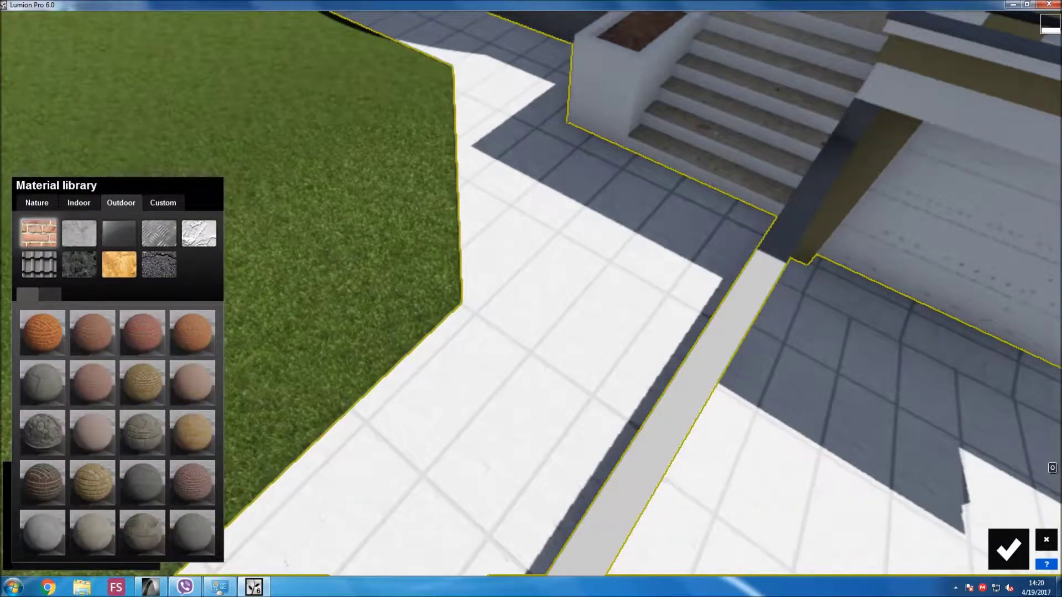
{"action": "left_click", "coordinate": [79, 264]}
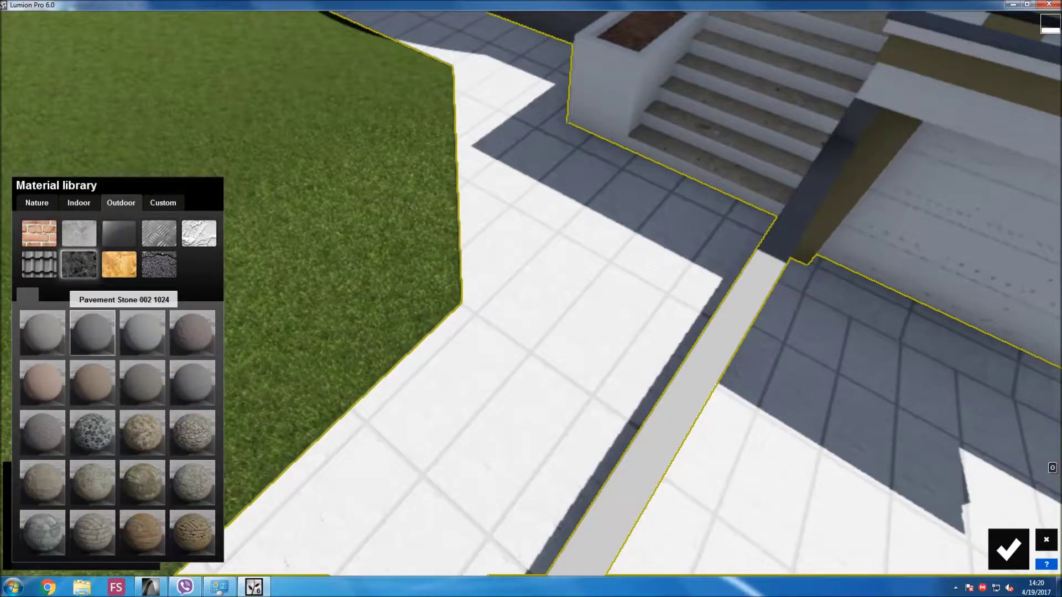
{"action": "left_click", "coordinate": [92, 332]}
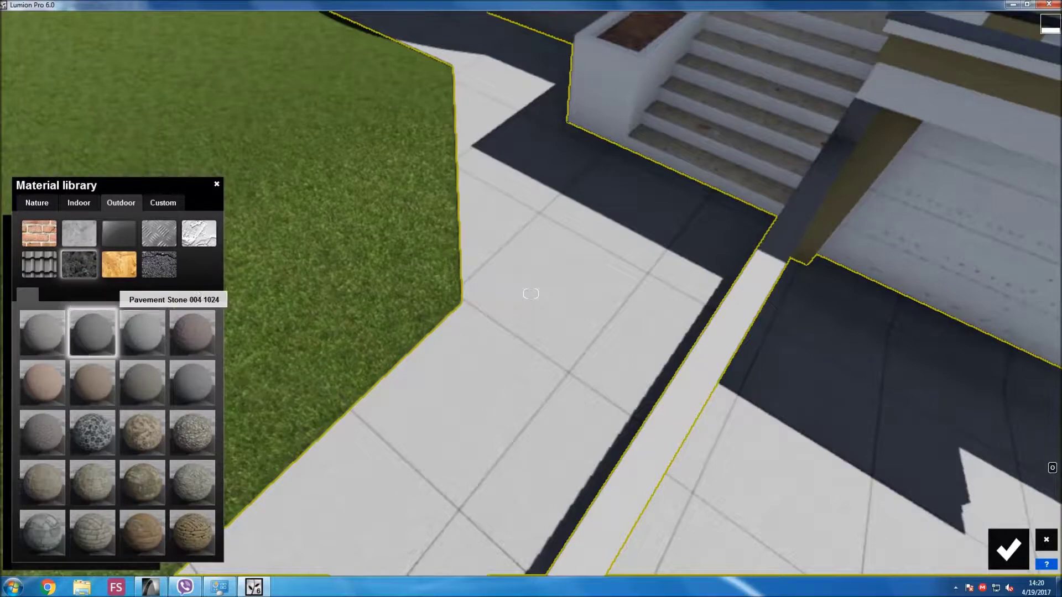
{"action": "left_click", "coordinate": [192, 332]}
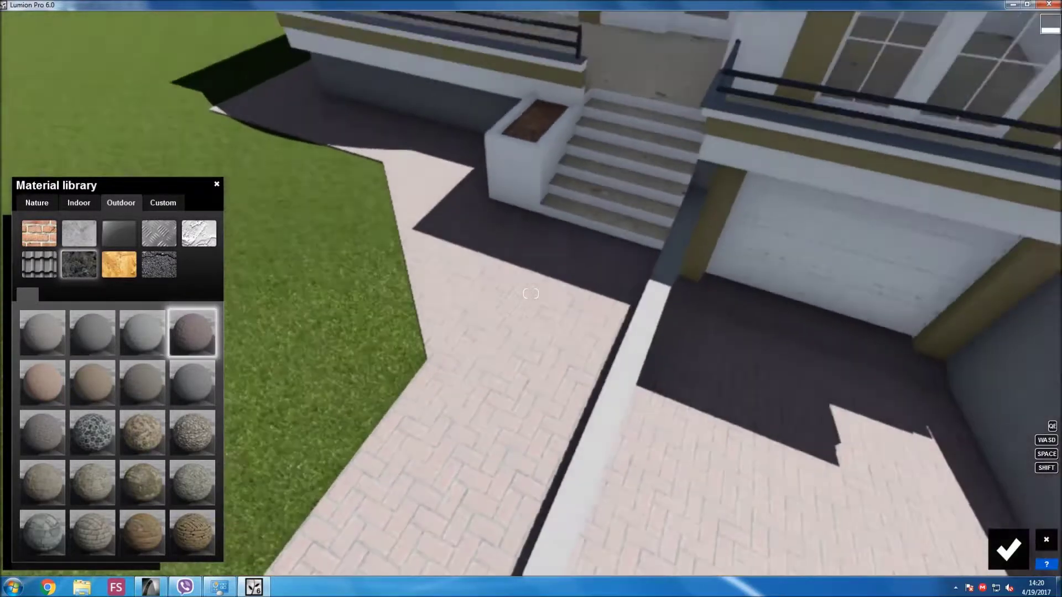
{"action": "scroll", "coordinate": [531, 293], "scroll_direction": "up", "scroll_amount": 3}
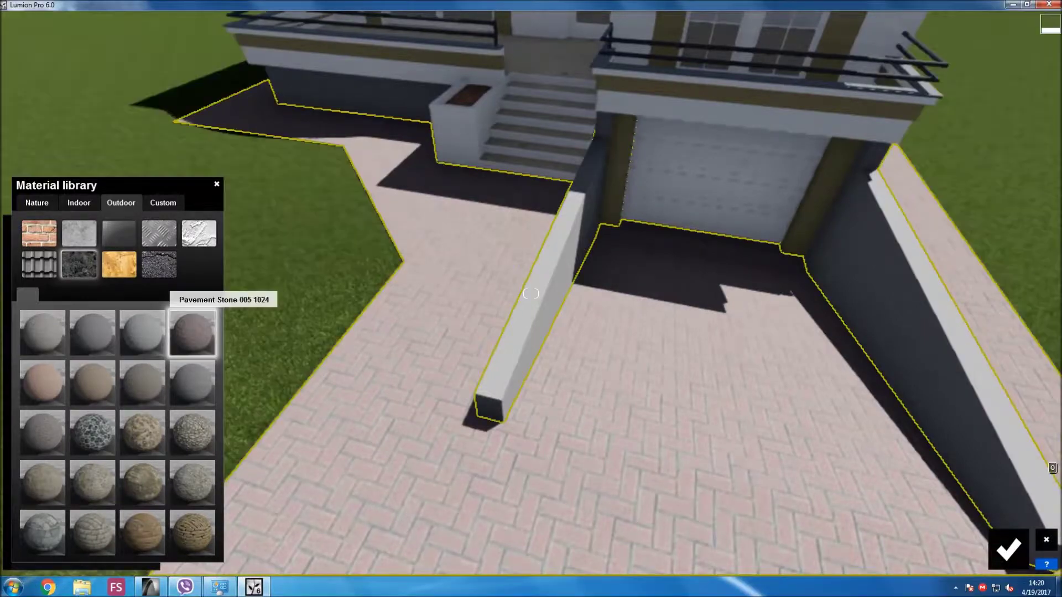
{"action": "left_click", "coordinate": [192, 332]}
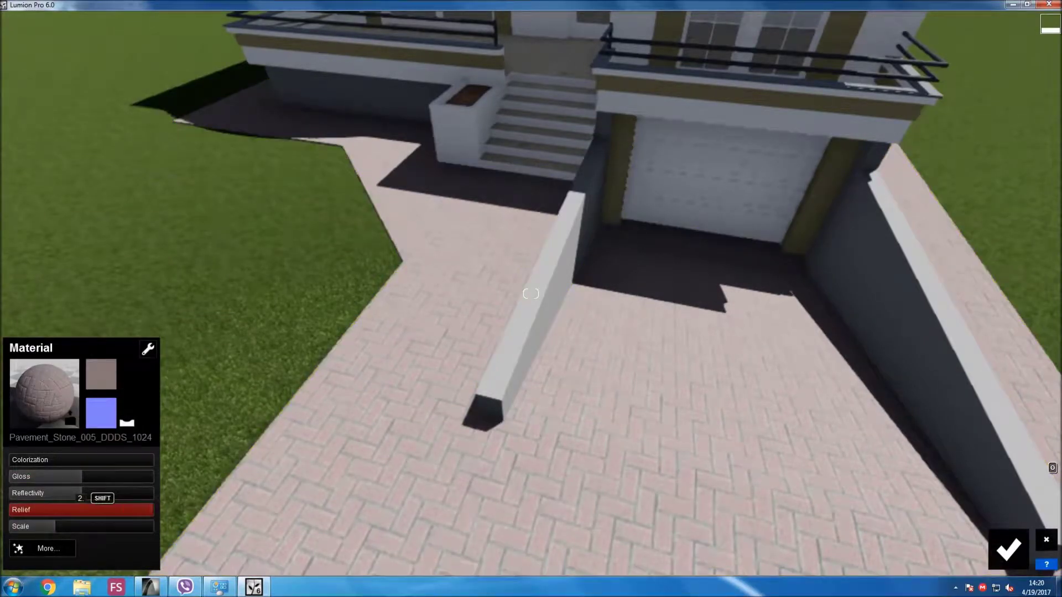
{"action": "key", "text": "w"}
Inspect the pavers from several angles, then confirm the pavement material and leave the Material Editor.
{"action": "key", "text": "q"}
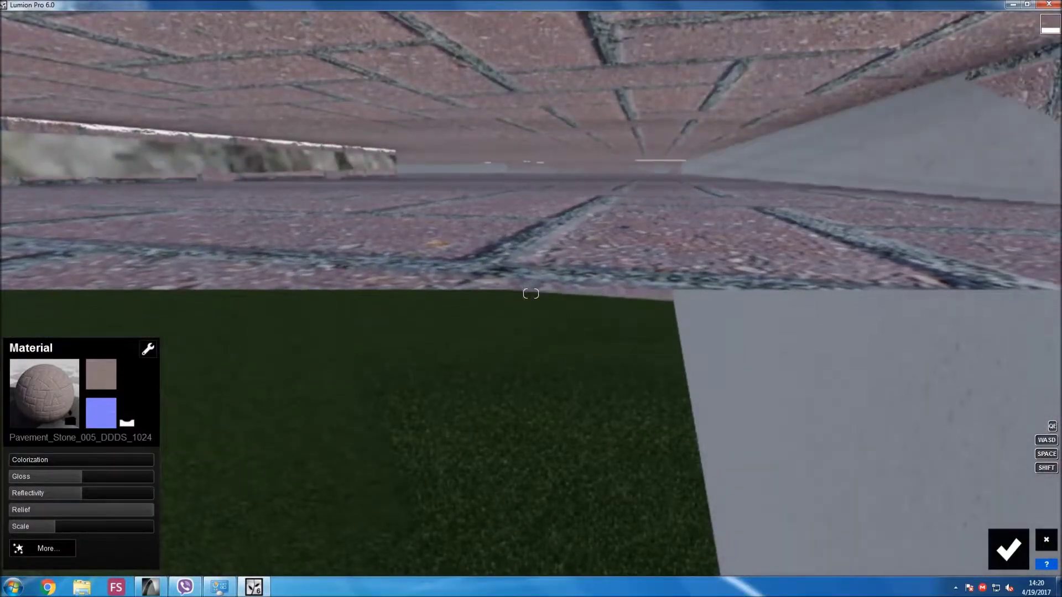
{"action": "key", "text": "e"}
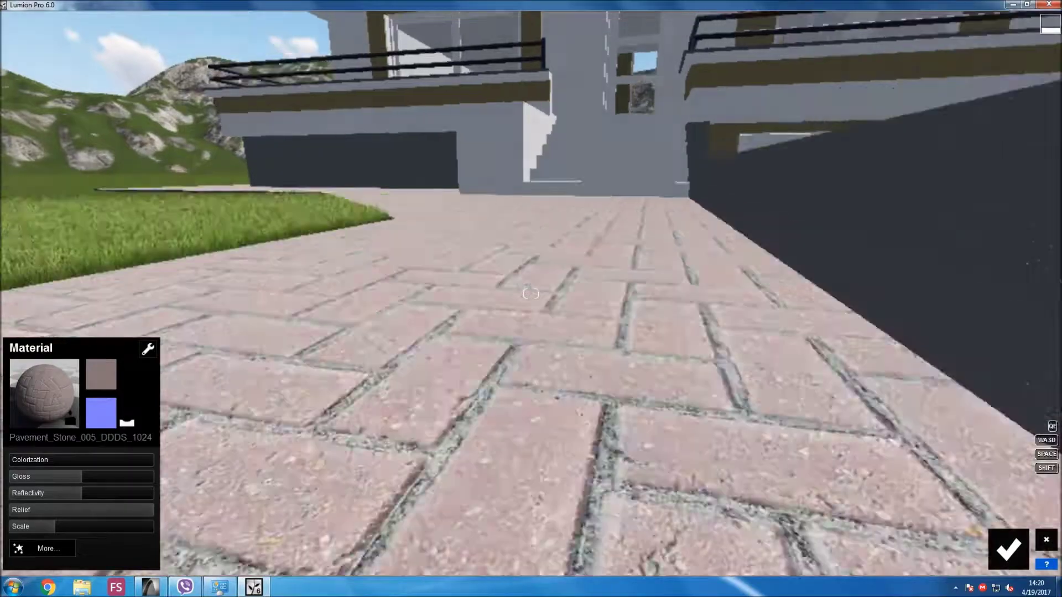
{"action": "key", "text": "e"}
{"action": "key", "text": "a"}
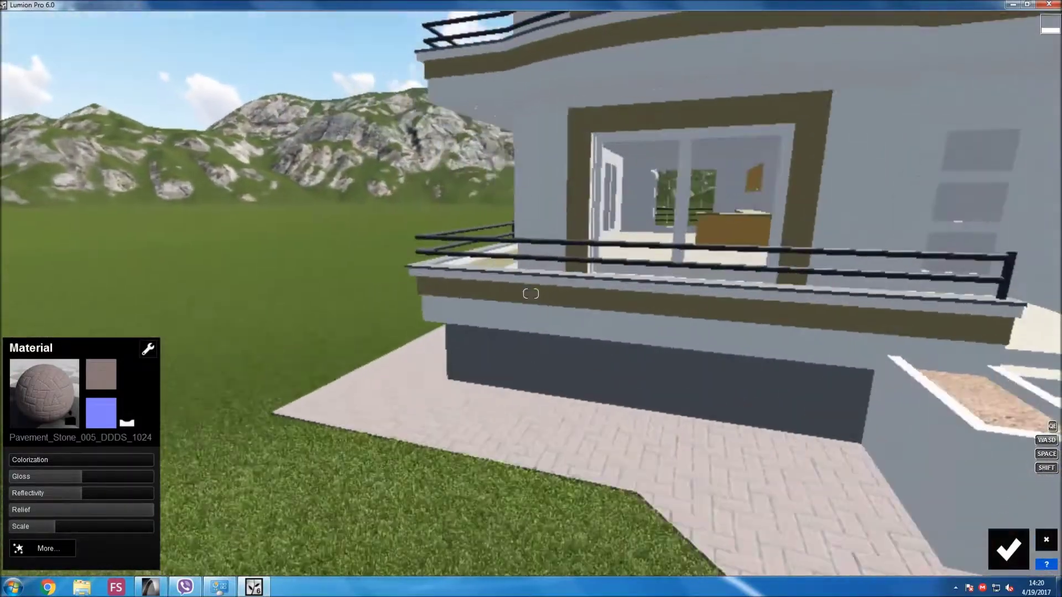
{"action": "key", "text": "e"}
{"action": "key", "text": "s"}
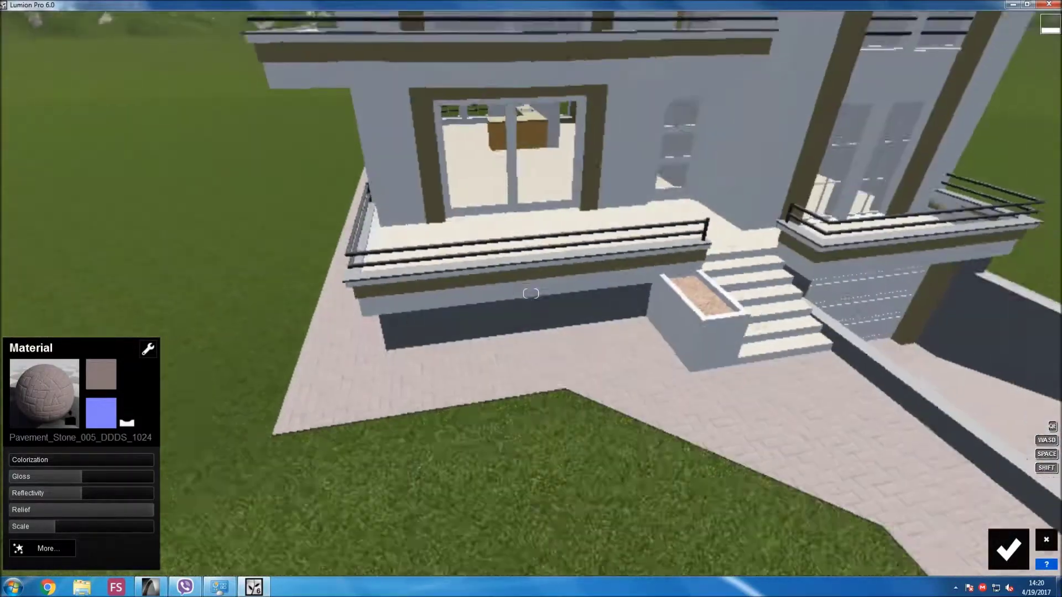
{"action": "key", "text": "e"}
{"action": "key", "text": "d"}
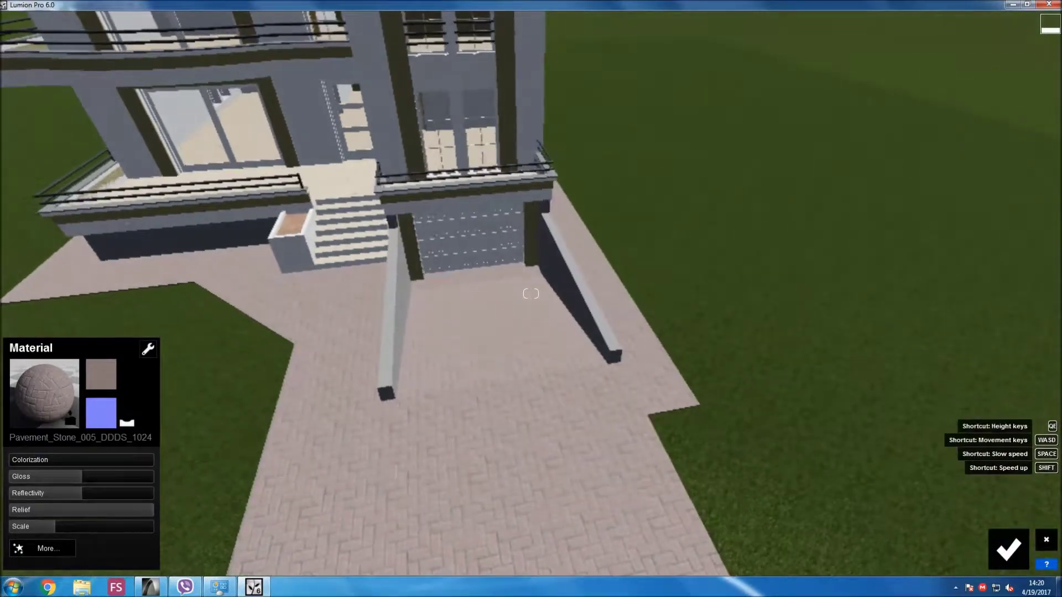
{"action": "key", "text": "Escape"}
{"action": "key", "text": "s"}
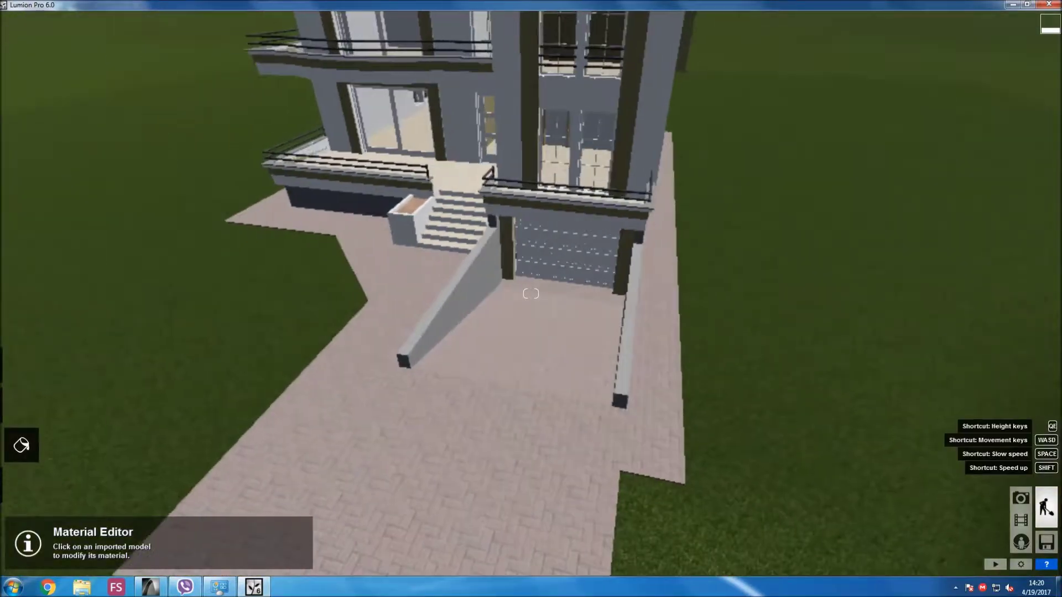
{"action": "left_click", "coordinate": [21, 485]}
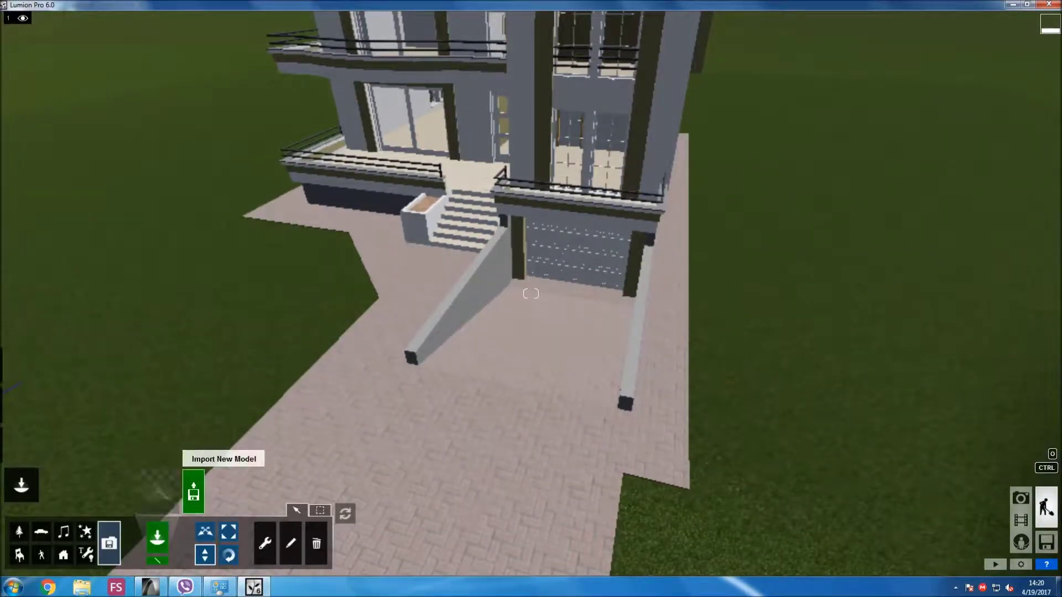
Place the Mercedes ML from the Import Library (page three) in front of the garage.
{"action": "left_click", "coordinate": [157, 491]}
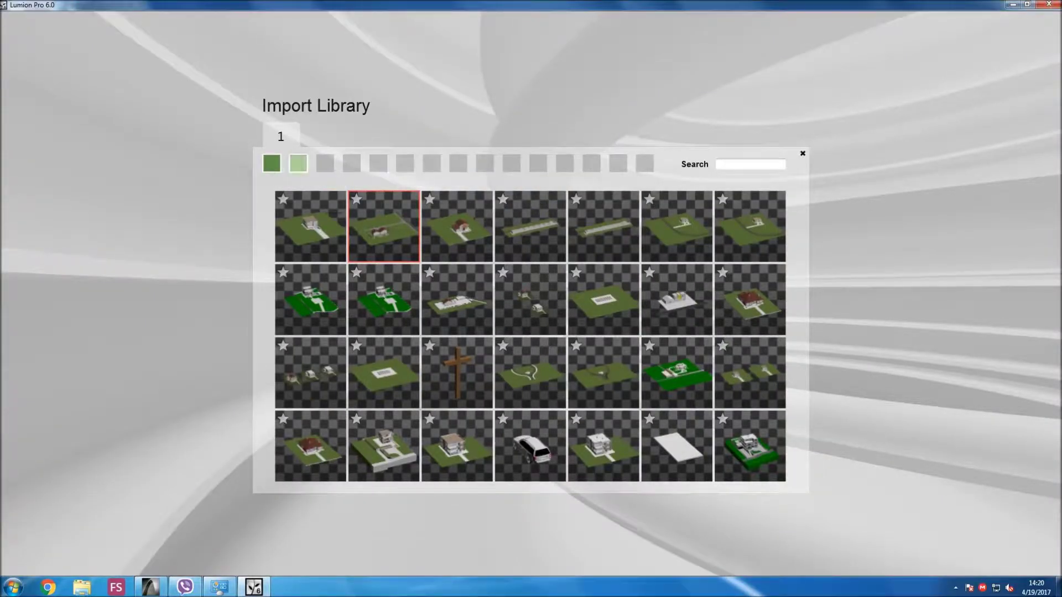
{"action": "left_click", "coordinate": [298, 164]}
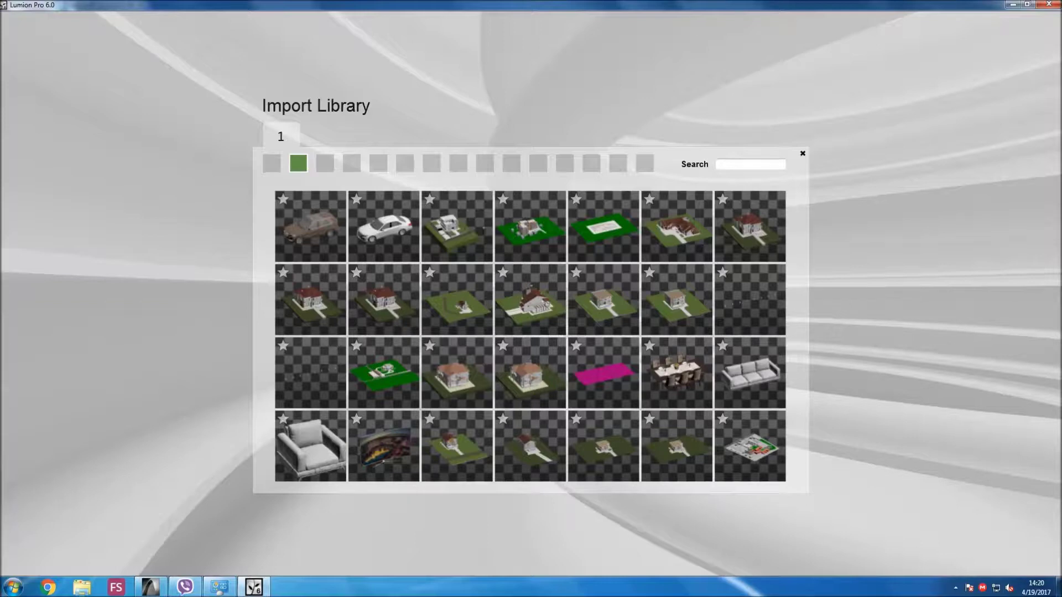
{"action": "left_click", "coordinate": [325, 163]}
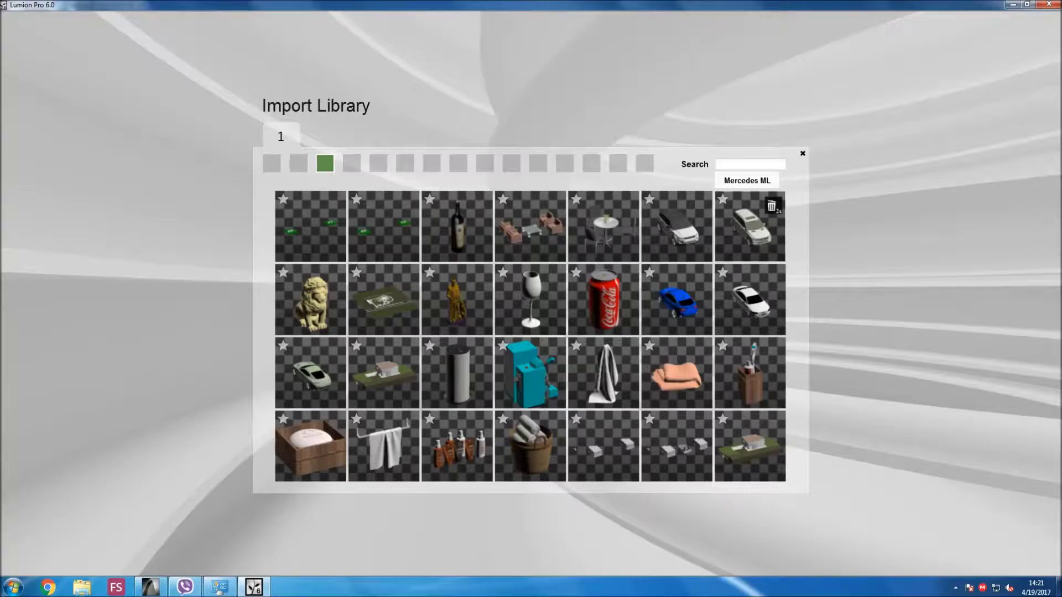
{"action": "left_click", "coordinate": [750, 226]}
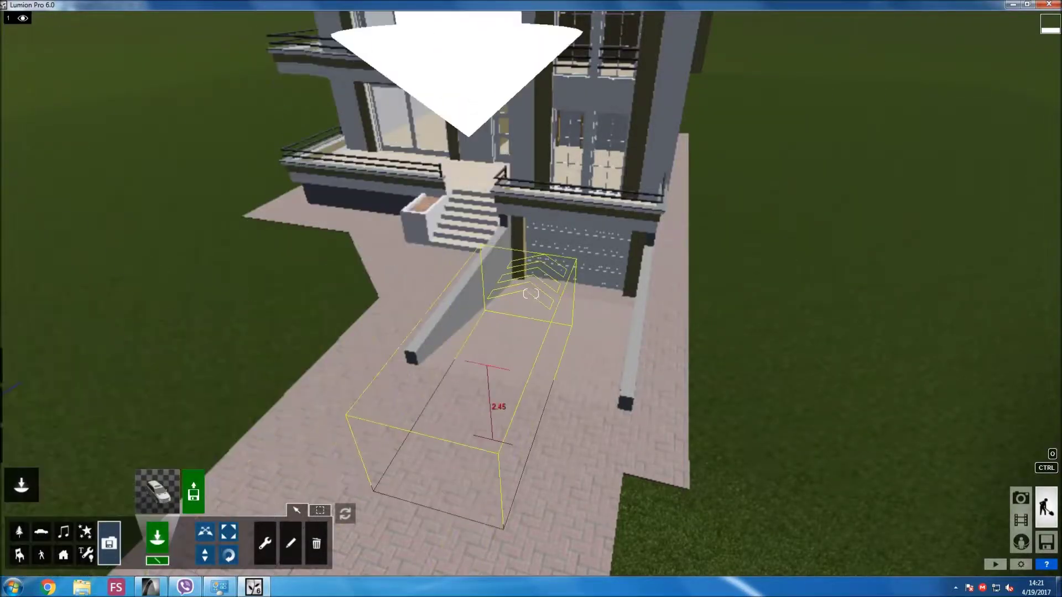
{"action": "key", "text": "Return"}
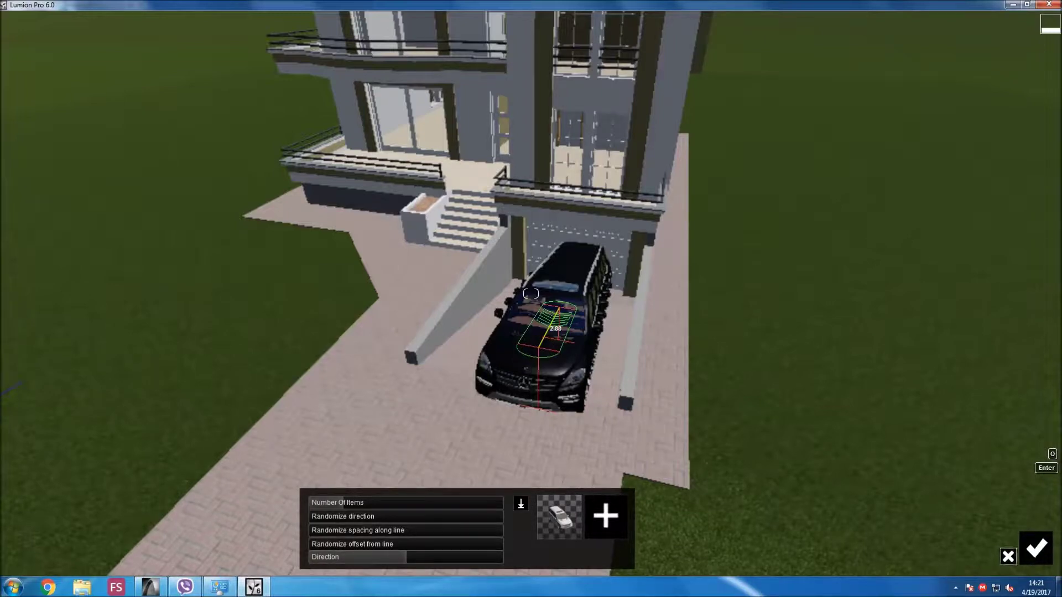
{"action": "left_click", "coordinate": [1007, 556]}
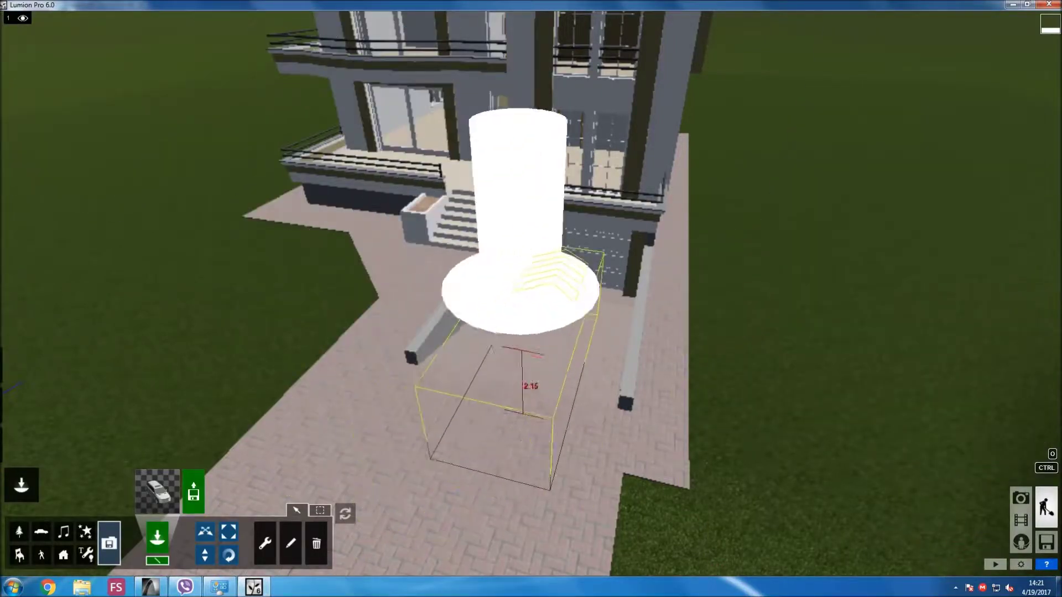
{"action": "key", "text": "Return"}
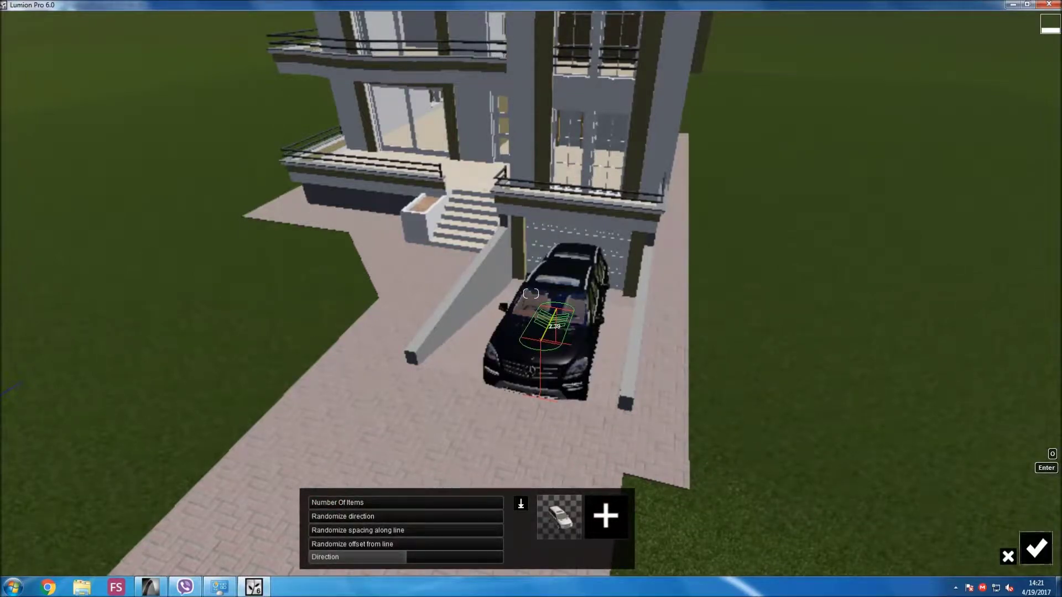
{"action": "left_click", "coordinate": [1036, 548]}
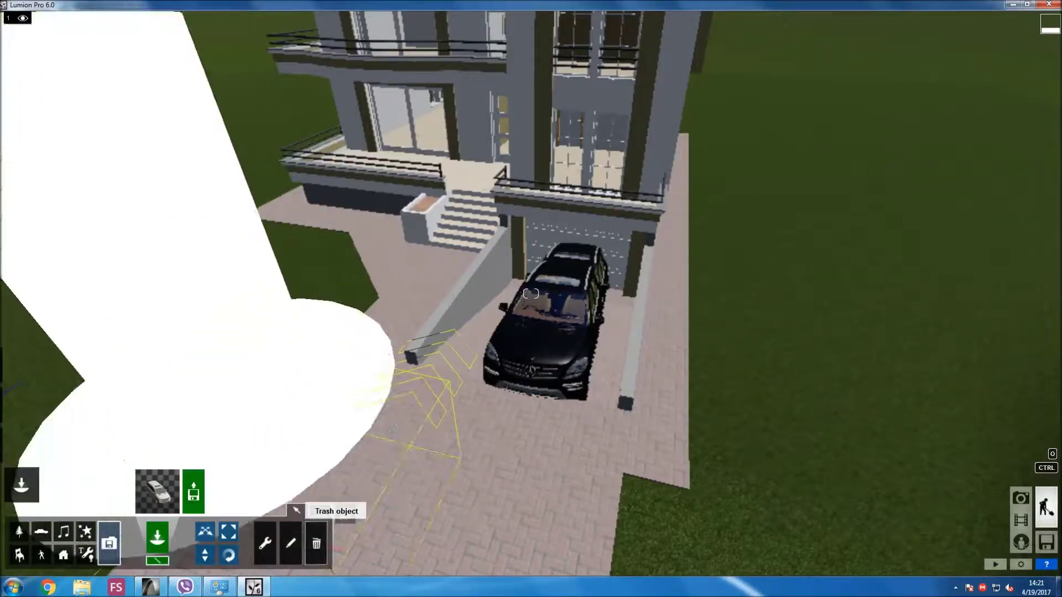
Reposition the Mercedes so it sits centred on the driveway before the garage.
{"action": "left_click", "coordinate": [316, 543]}
{"action": "key", "text": "w"}
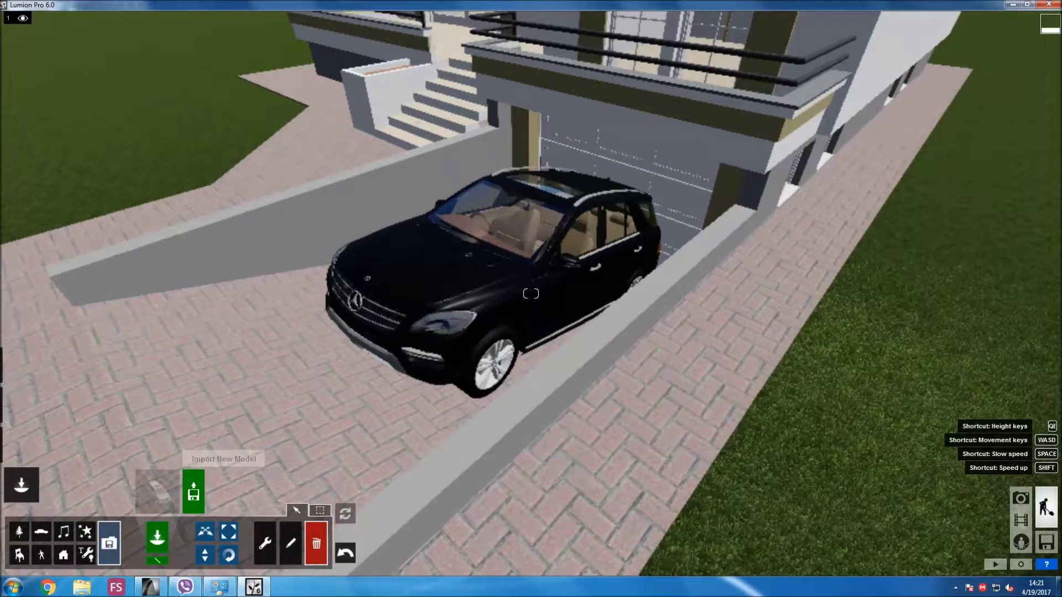
{"action": "left_click_drag", "start_coordinate": [529, 293], "coordinate": [530, 292]}
{"action": "right_click_drag", "start_coordinate": [529, 292], "coordinate": [531, 293]}
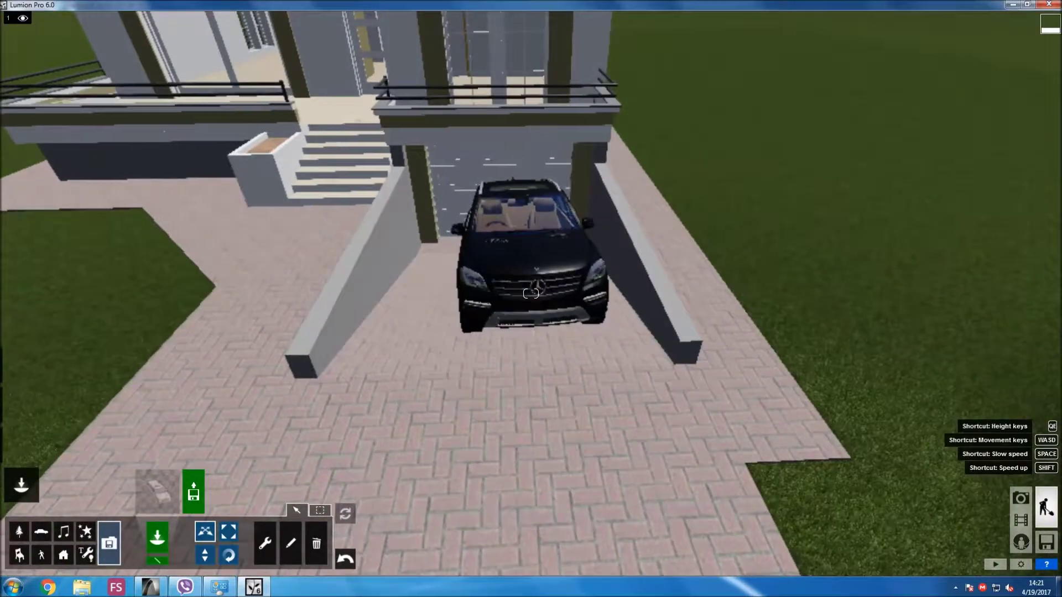
{"action": "left_click_drag", "start_coordinate": [531, 292], "coordinate": [531, 293]}
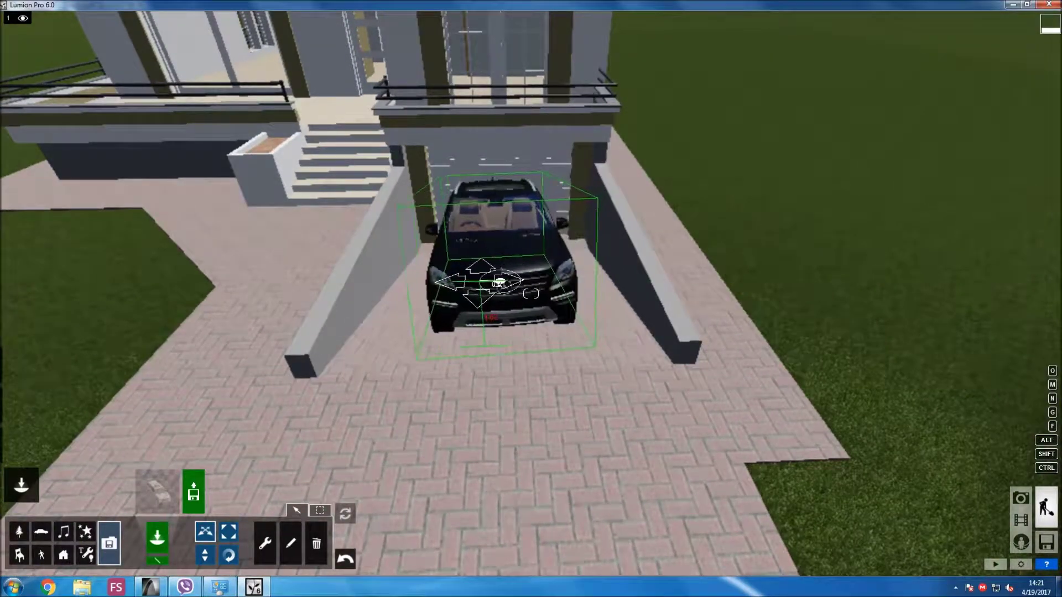
{"action": "right_click_drag", "start_coordinate": [530, 293], "coordinate": [531, 293]}
{"action": "left_click", "coordinate": [158, 491]}
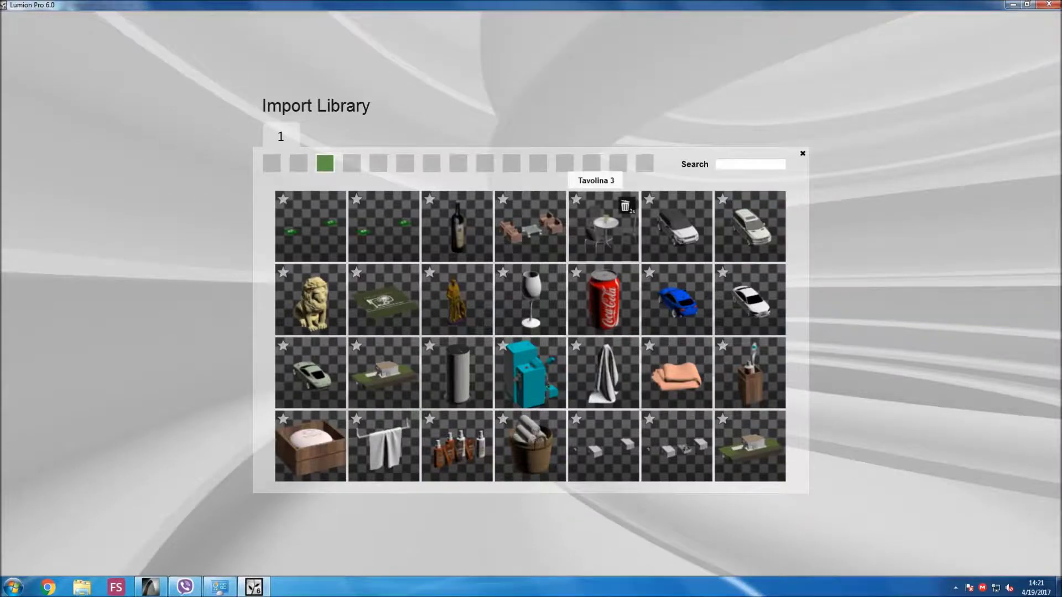
Place the Tavolina 3 table-and-chairs set from the Import Library onto the lower balcony floor.
{"action": "left_click", "coordinate": [603, 225]}
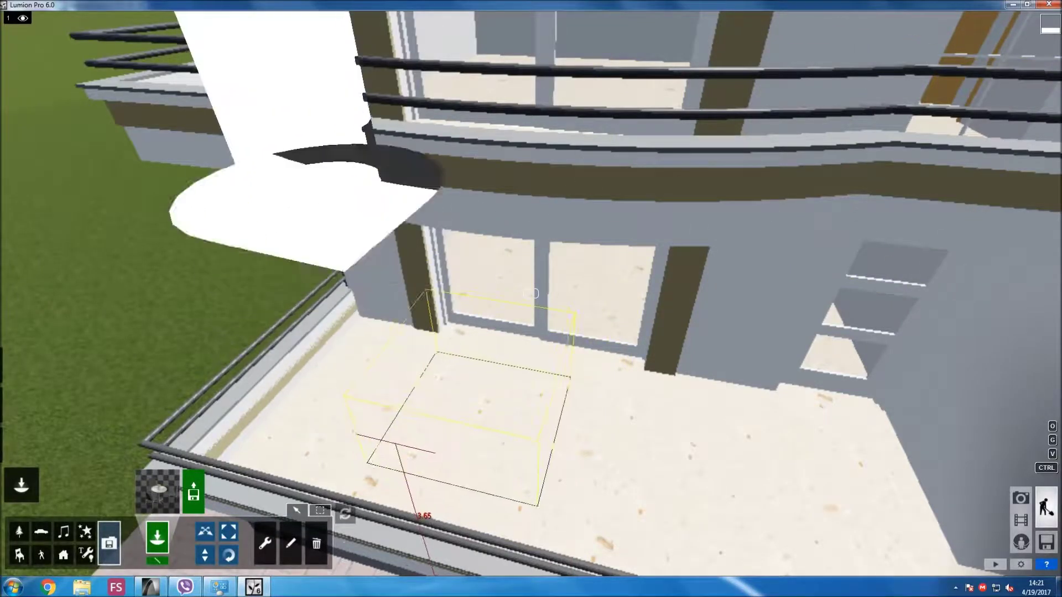
{"action": "key", "text": "a"}
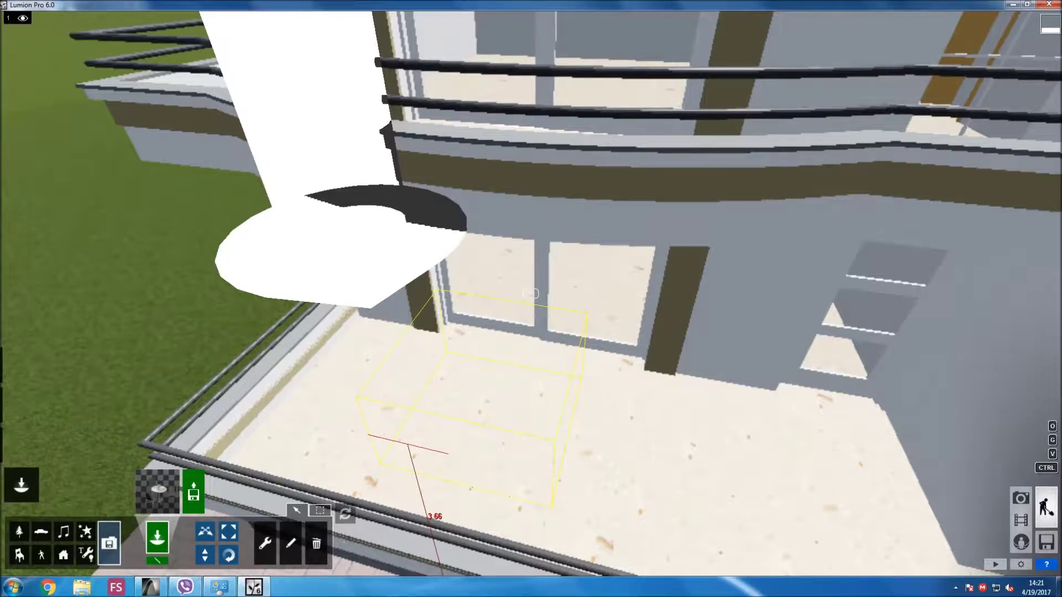
{"action": "left_click", "coordinate": [408, 445]}
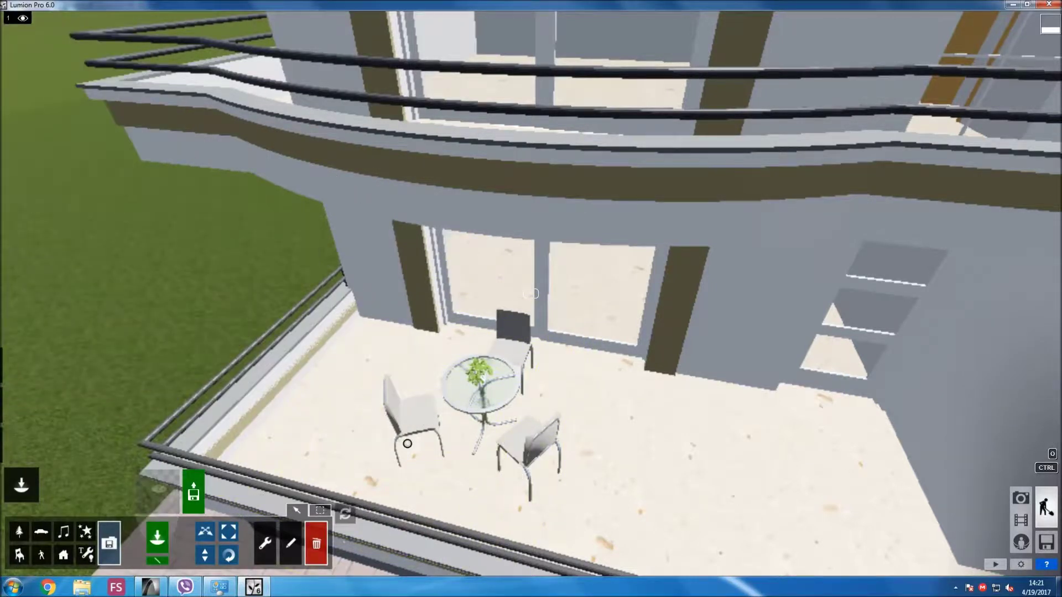
{"action": "left_click", "coordinate": [158, 490]}
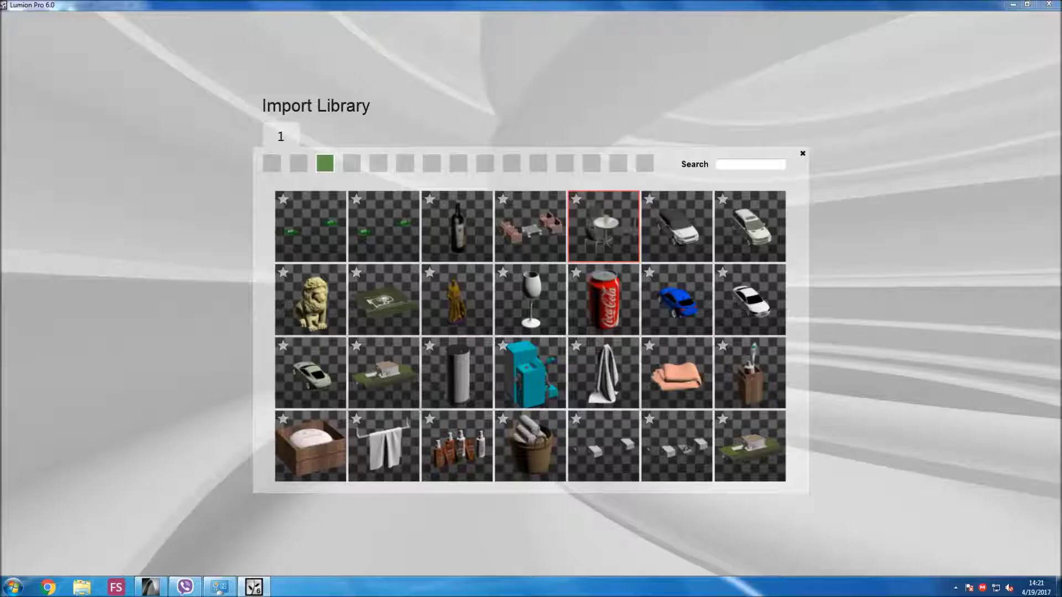
{"action": "left_click", "coordinate": [528, 229]}
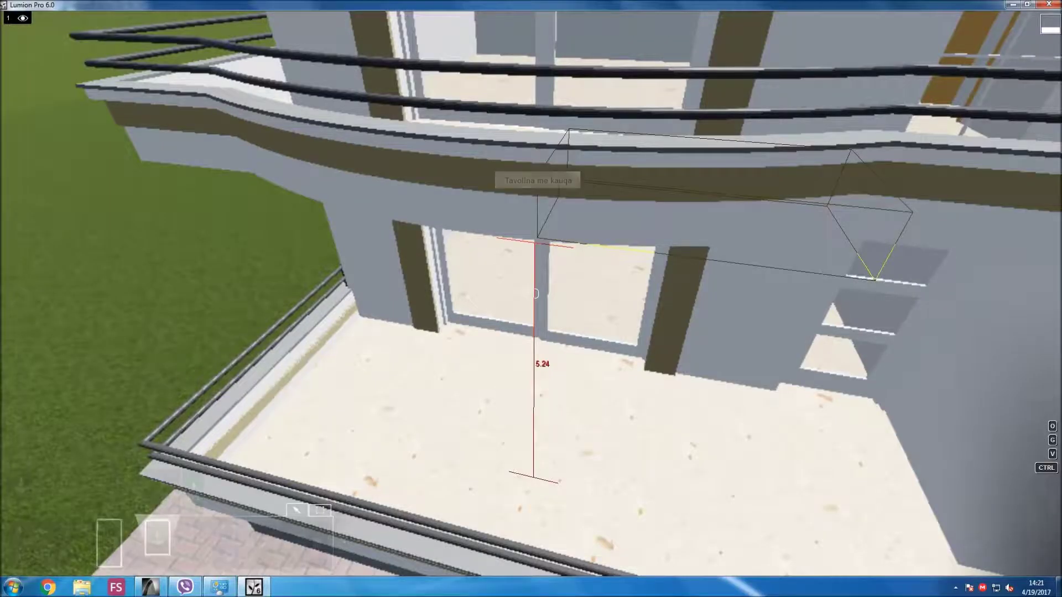
{"action": "left_click", "coordinate": [332, 445]}
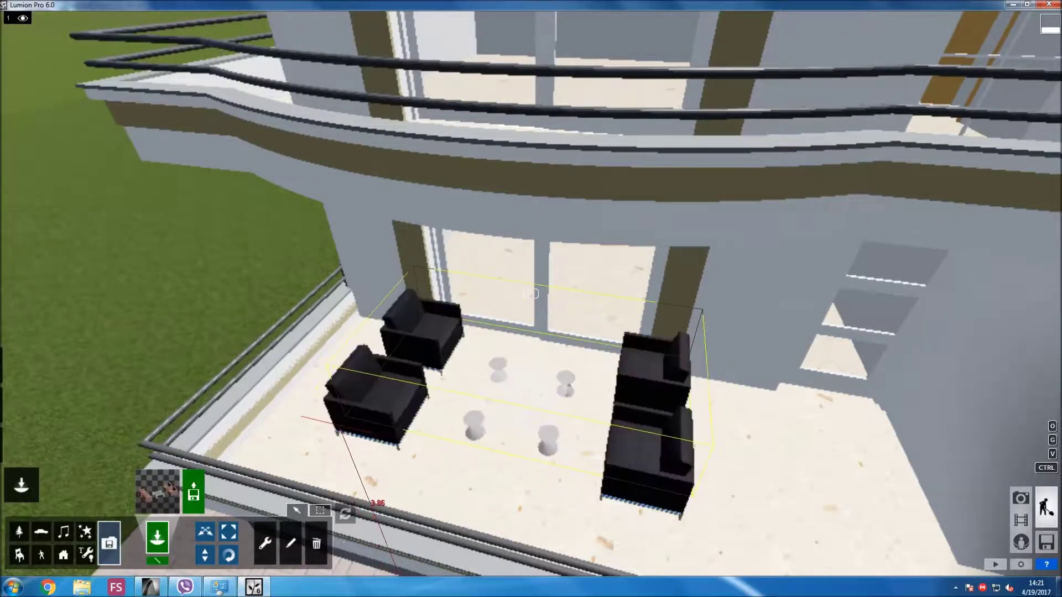
Rotate the armchair and coffee-table set to fit the terrace, then fly back to the front stairs.
{"action": "left_click_drag", "start_coordinate": [329, 445], "coordinate": [330, 445]}
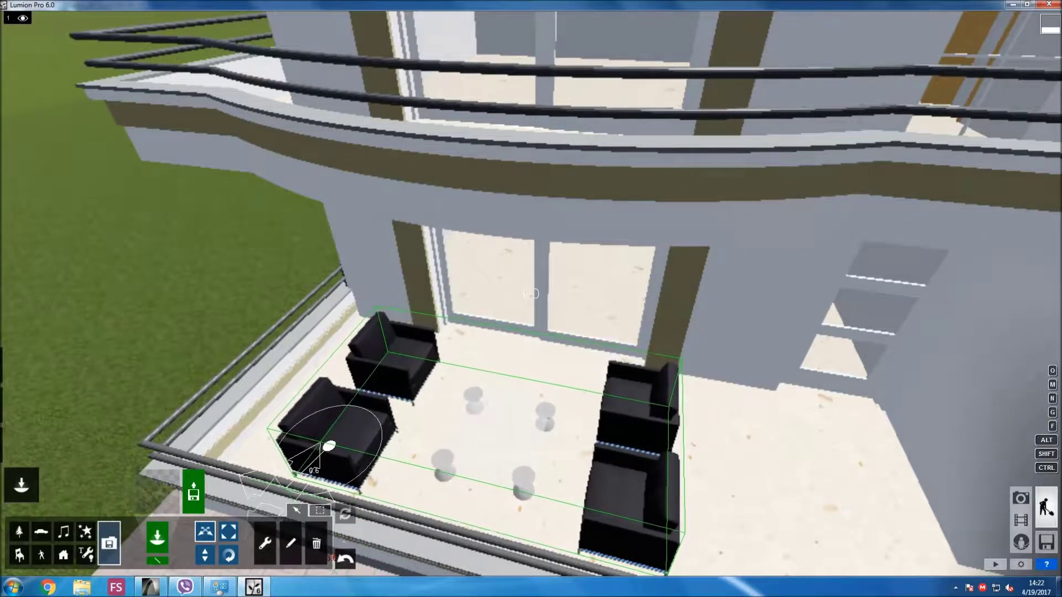
{"action": "left_click_drag", "start_coordinate": [329, 445], "coordinate": [329, 445]}
{"action": "right_click_drag", "start_coordinate": [329, 445], "coordinate": [332, 436]}
{"action": "scroll", "coordinate": [531, 293], "scroll_direction": "down", "scroll_amount": 3}
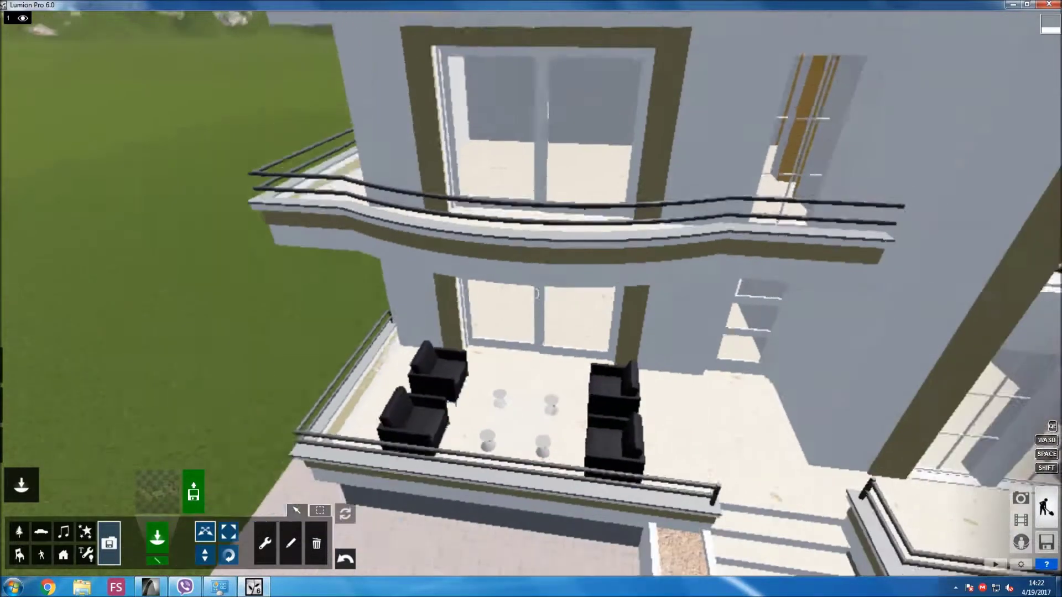
{"action": "scroll", "coordinate": [531, 293], "scroll_direction": "down", "scroll_amount": 3}
{"action": "scroll", "coordinate": [531, 293], "scroll_direction": "down", "scroll_amount": 3}
{"action": "scroll", "coordinate": [531, 293], "scroll_direction": "down", "scroll_amount": 2}
{"action": "right_click_drag", "start_coordinate": [531, 293], "coordinate": [530, 293]}
{"action": "scroll", "coordinate": [531, 293], "scroll_direction": "up", "scroll_amount": 2}
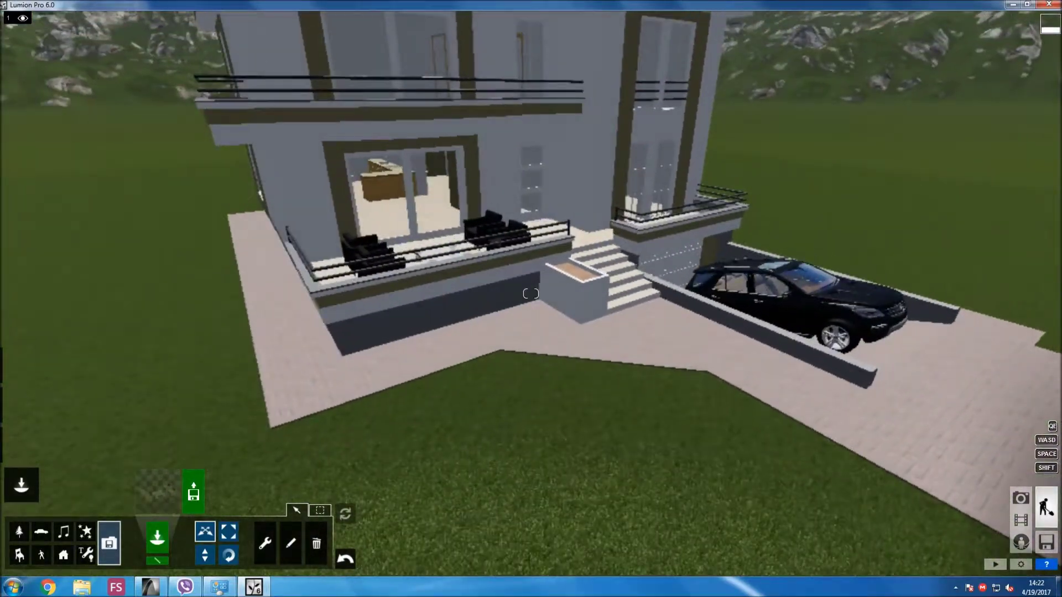
{"action": "scroll", "coordinate": [531, 293], "scroll_direction": "up", "scroll_amount": 2}
{"action": "scroll", "coordinate": [531, 293], "scroll_direction": "up", "scroll_amount": 2}
{"action": "scroll", "coordinate": [531, 293], "scroll_direction": "up", "scroll_amount": 2}
{"action": "right_click_drag", "start_coordinate": [531, 293], "coordinate": [530, 293]}
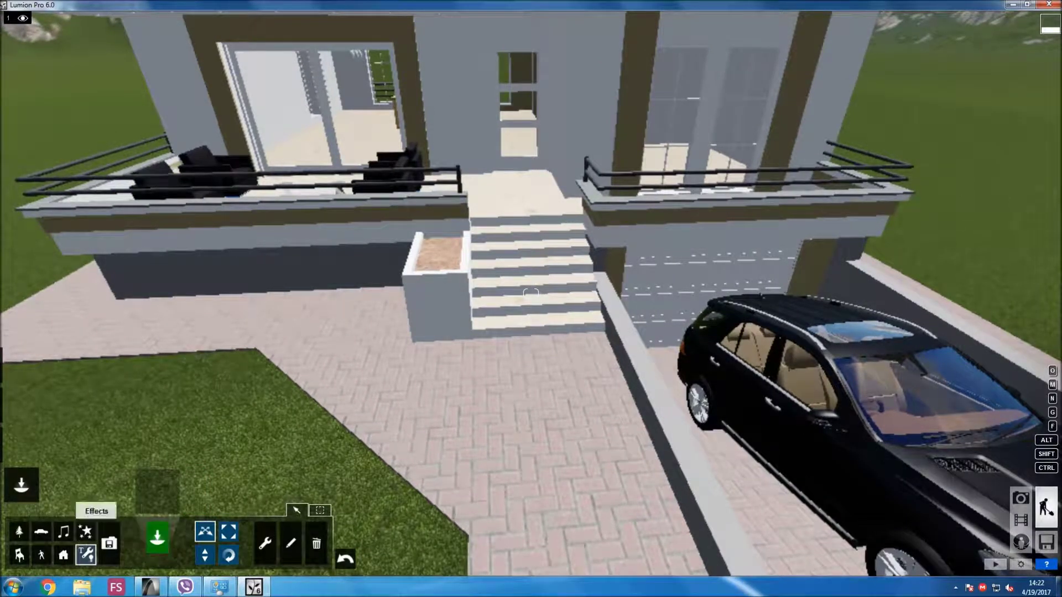
Pick a spotlight from the Lights and Utilities library and place it under the upper balcony slab.
{"action": "left_click", "coordinate": [157, 490]}
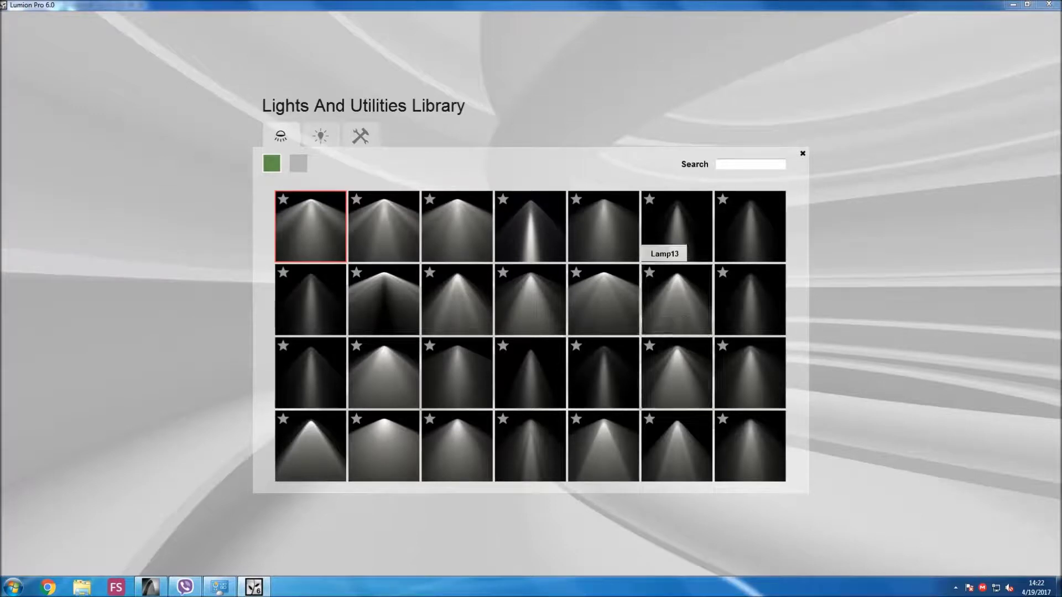
{"action": "left_click", "coordinate": [655, 312]}
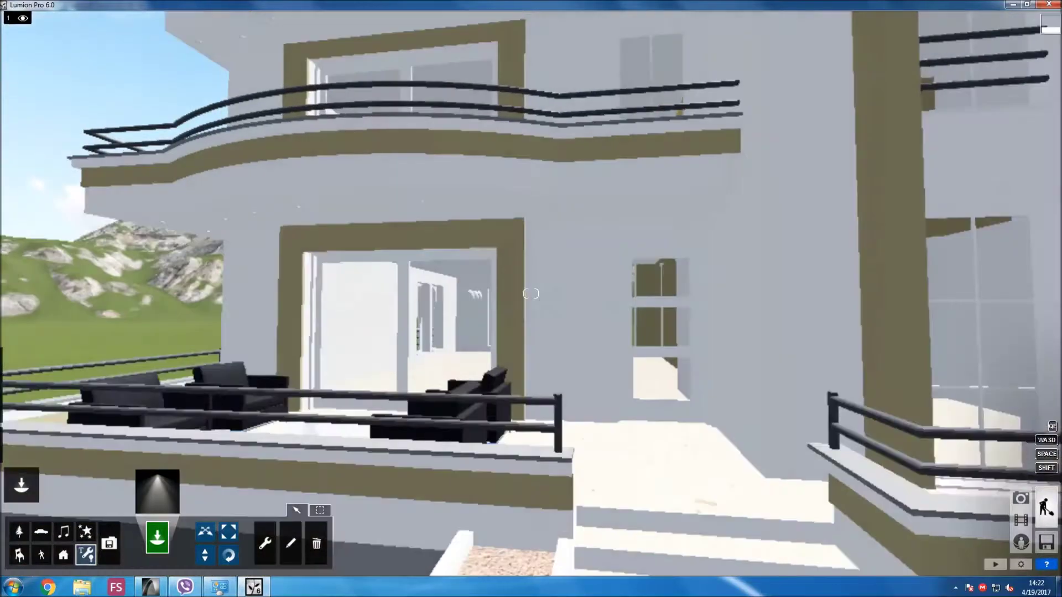
{"action": "right_click_drag", "start_coordinate": [531, 293], "coordinate": [531, 221]}
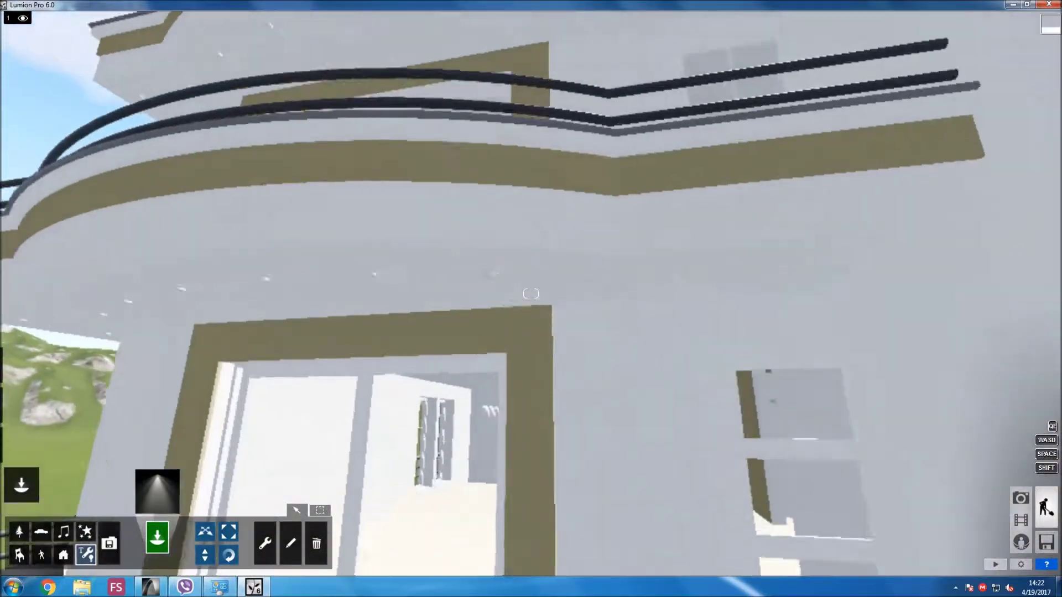
{"action": "key", "text": "w"}
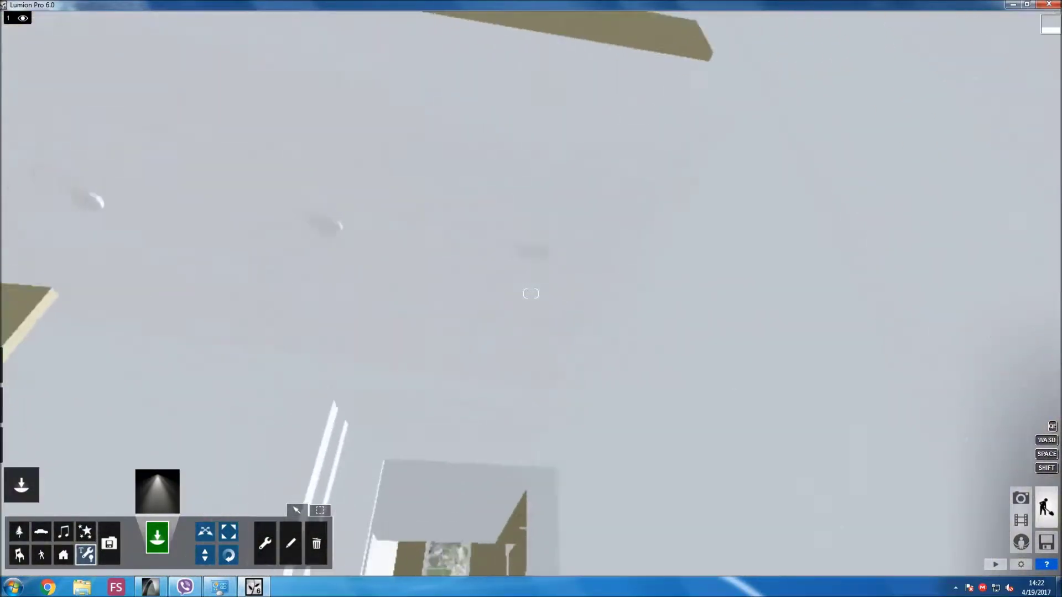
{"action": "left_click", "coordinate": [531, 293]}
{"action": "key", "text": "s"}
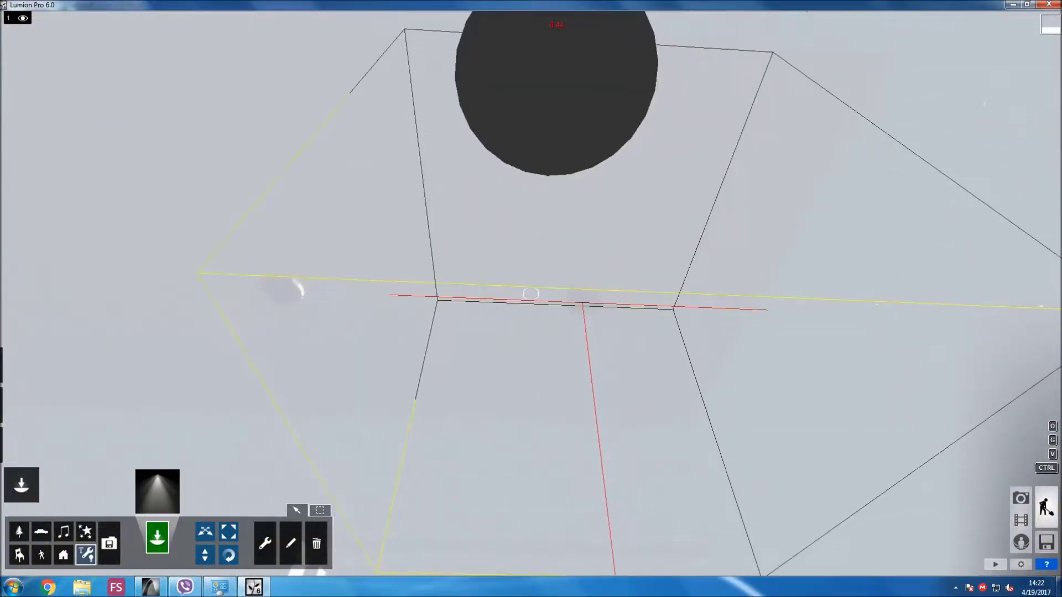
{"action": "right_click_drag", "start_coordinate": [531, 293], "coordinate": [581, 300]}
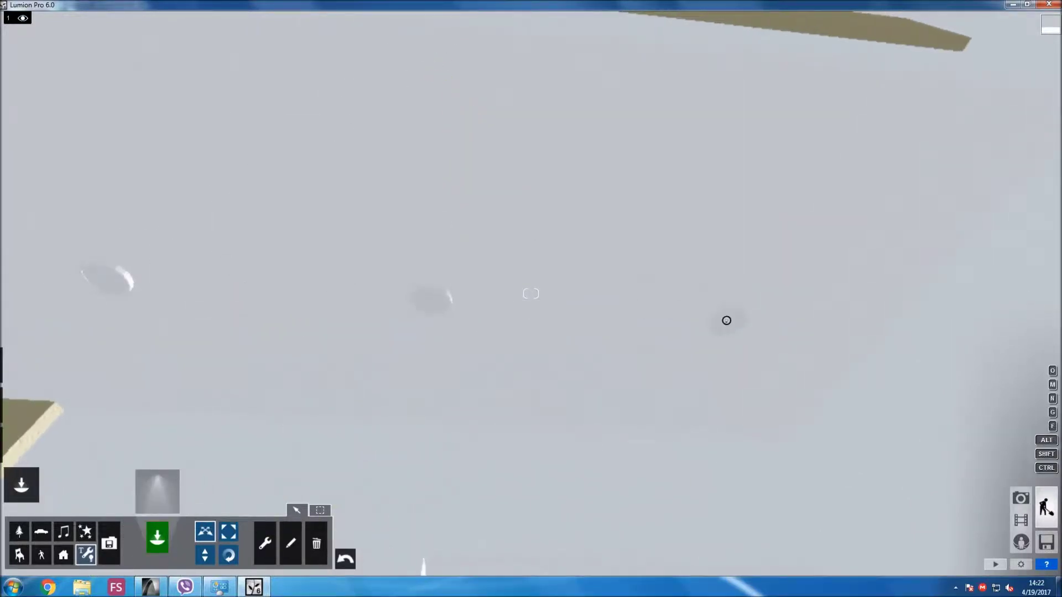
Alt-drag spotlight copies about 0.8 apart in a row along the balcony ceiling.
{"action": "left_click_drag", "start_coordinate": [727, 320], "coordinate": [430, 304]}
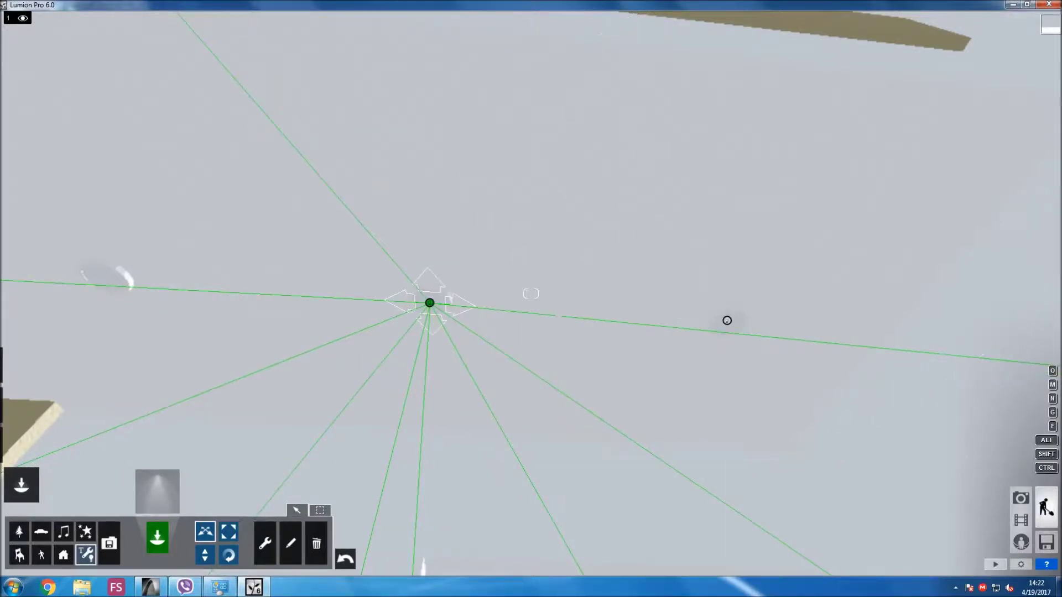
{"action": "right_click_drag", "start_coordinate": [430, 304], "coordinate": [453, 287]}
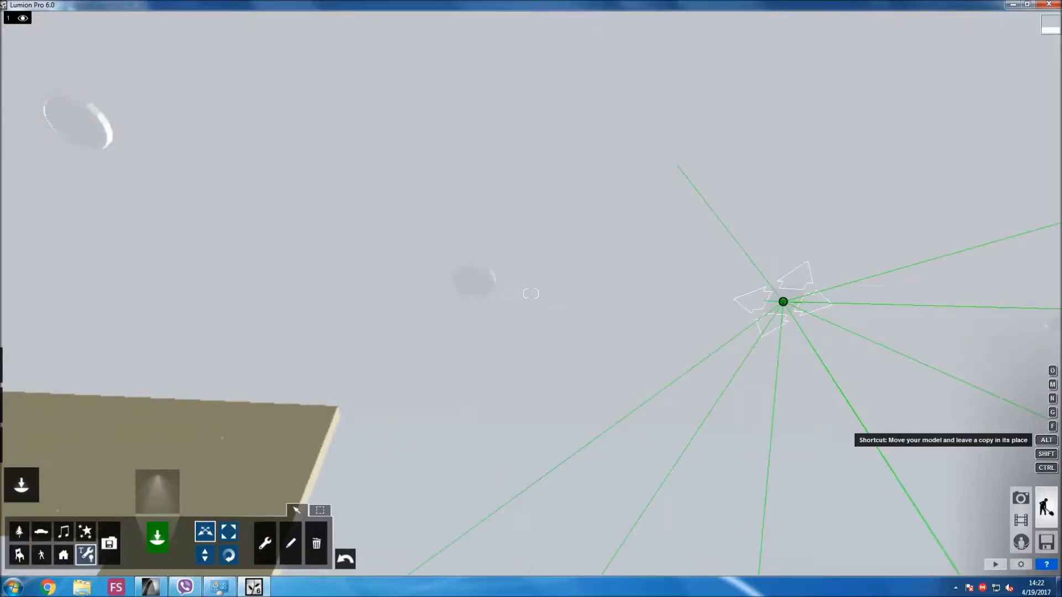
{"action": "left_click_drag", "start_coordinate": [782, 301], "coordinate": [470, 280]}
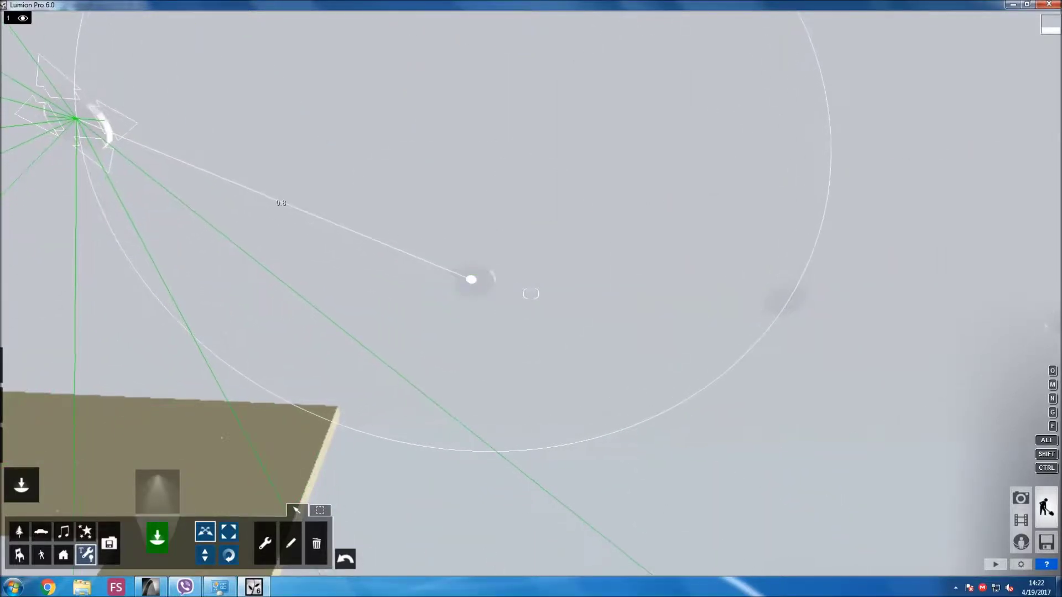
{"action": "mouse_move", "coordinate": [471, 279]}
{"action": "right_mouse_down"}
{"action": "mouse_move", "coordinate": [475, 310]}
{"action": "mouse_move", "coordinate": [459, 287]}
{"action": "right_mouse_up"}
{"action": "mouse_move", "coordinate": [716, 275]}
{"action": "left_mouse_down"}
{"action": "mouse_move", "coordinate": [505, 229]}
{"action": "mouse_move", "coordinate": [267, 216]}
{"action": "left_mouse_up"}
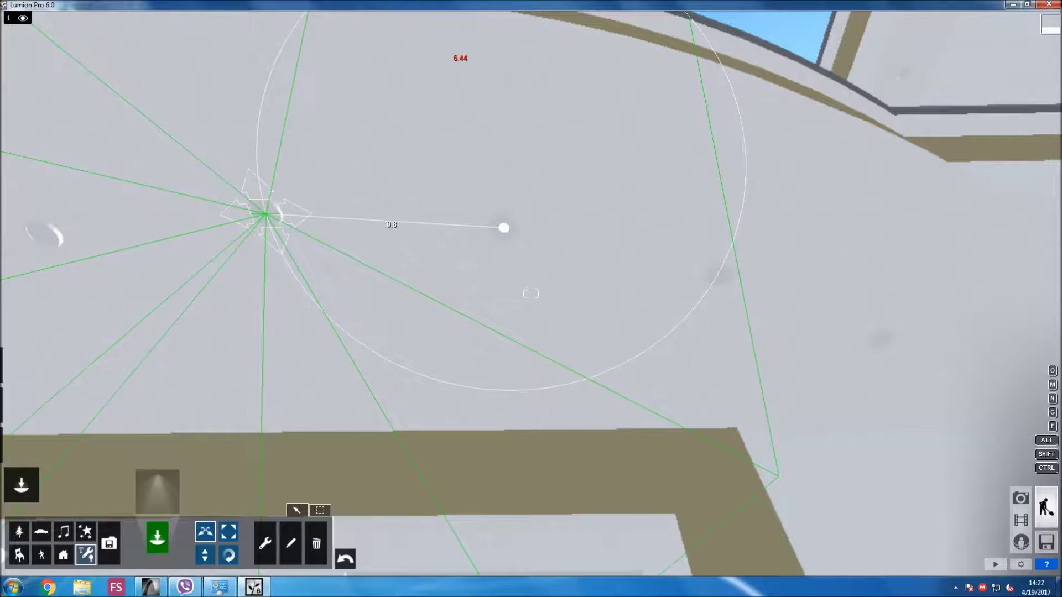
{"action": "left_click_drag", "start_coordinate": [265, 213], "coordinate": [106, 228]}
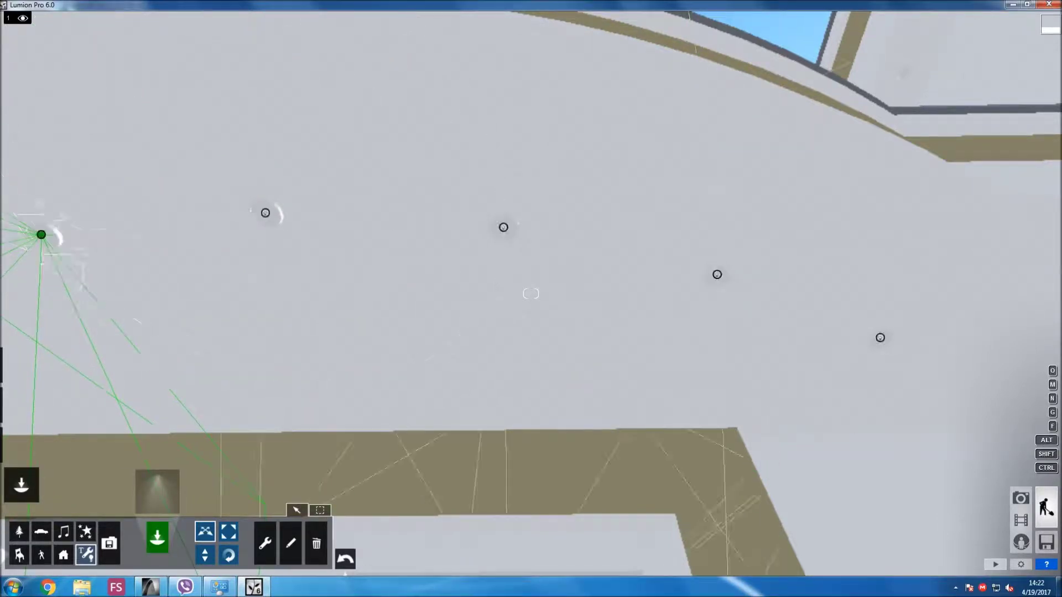
{"action": "right_click_drag", "start_coordinate": [530, 298], "coordinate": [332, 309]}
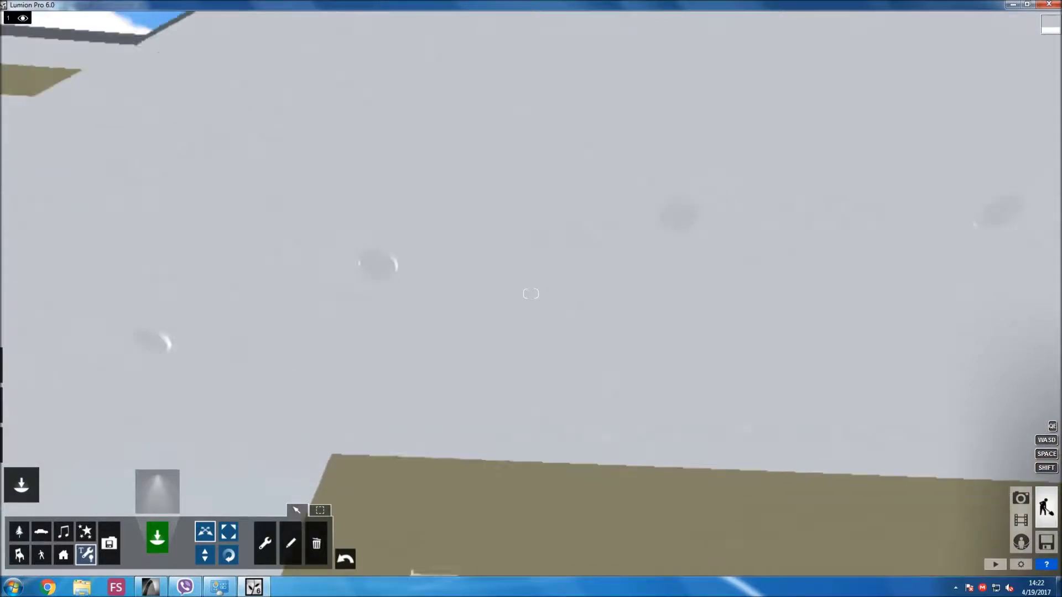
{"action": "right_click_drag", "start_coordinate": [530, 294], "coordinate": [486, 277]}
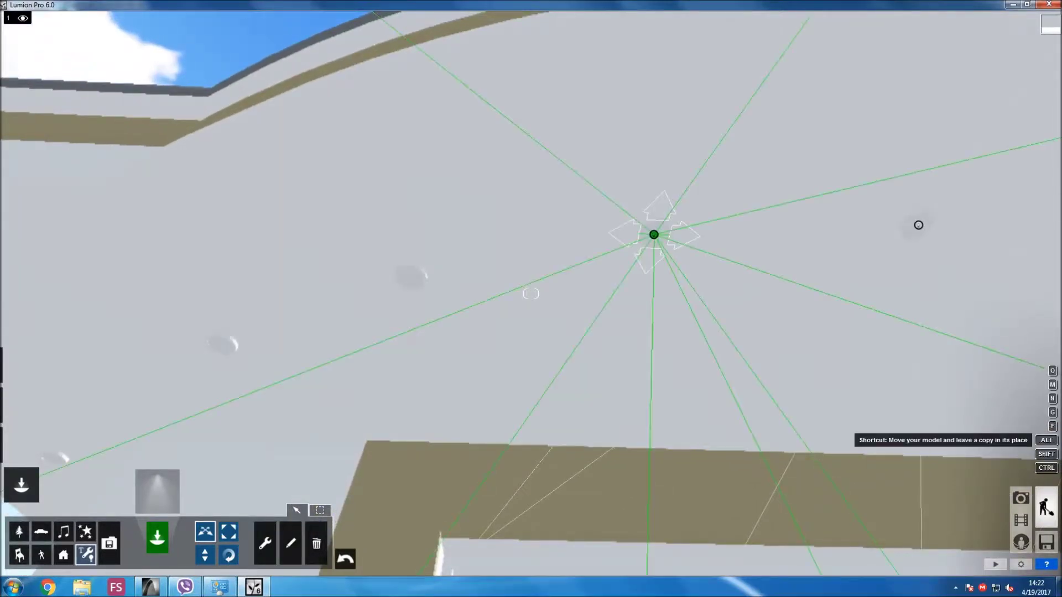
{"action": "left_click_drag", "start_coordinate": [407, 272], "coordinate": [410, 279]}
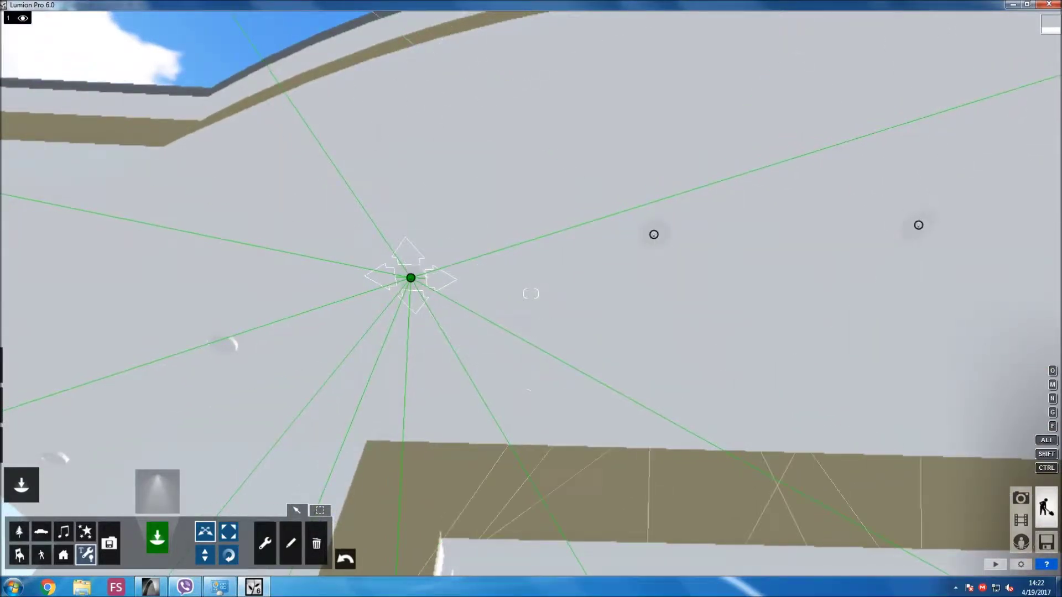
Copy two spotlights along the underside of the wall overhang.
{"action": "right_click_drag", "start_coordinate": [531, 294], "coordinate": [387, 276]}
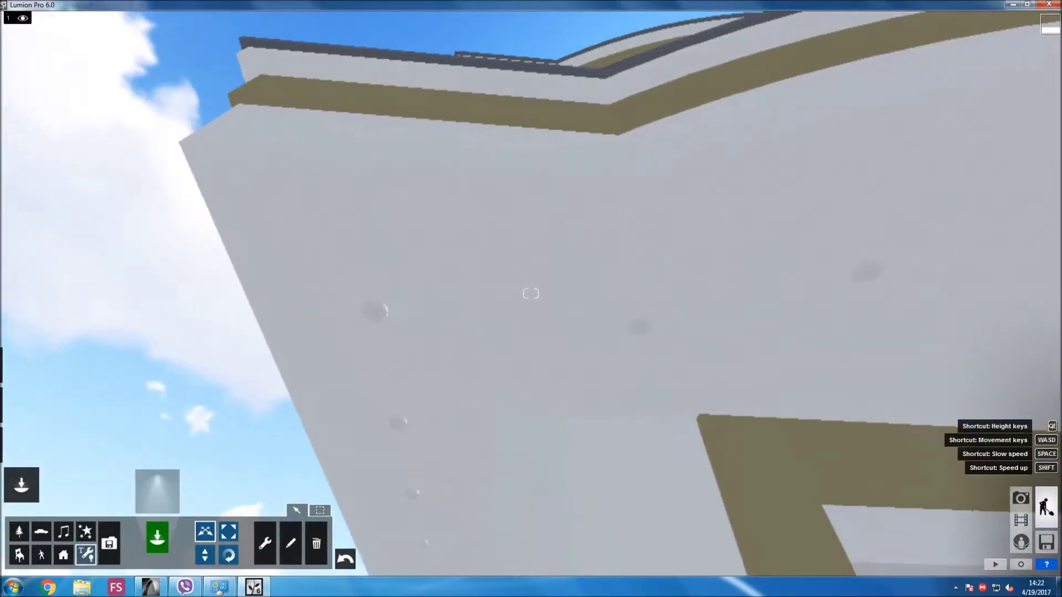
{"action": "left_click_drag", "start_coordinate": [727, 312], "coordinate": [640, 329]}
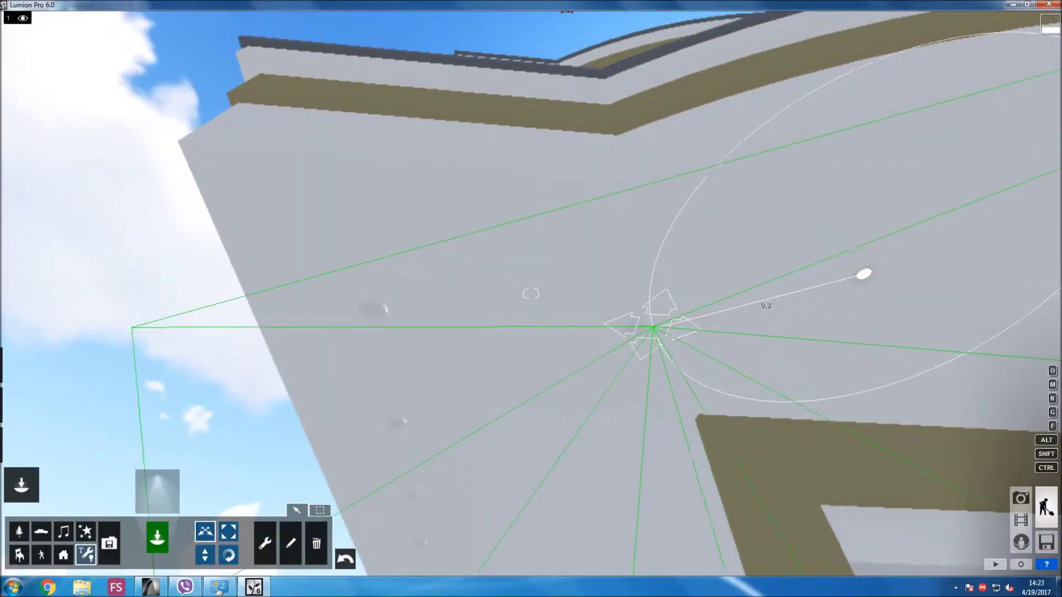
{"action": "left_click_drag", "start_coordinate": [636, 327], "coordinate": [372, 309]}
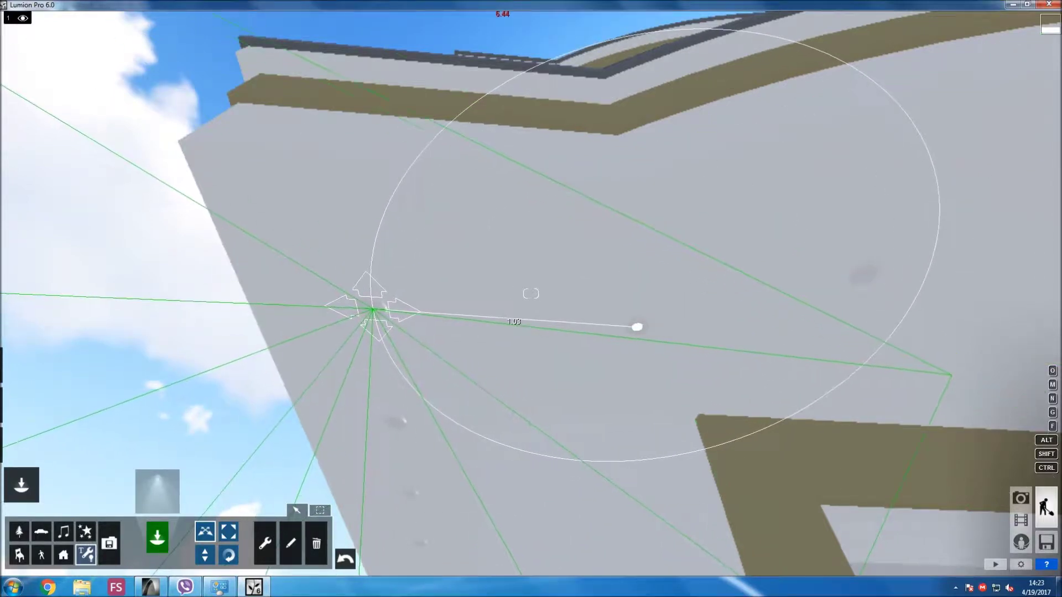
{"action": "right_click_drag", "start_coordinate": [372, 310], "coordinate": [194, 301]}
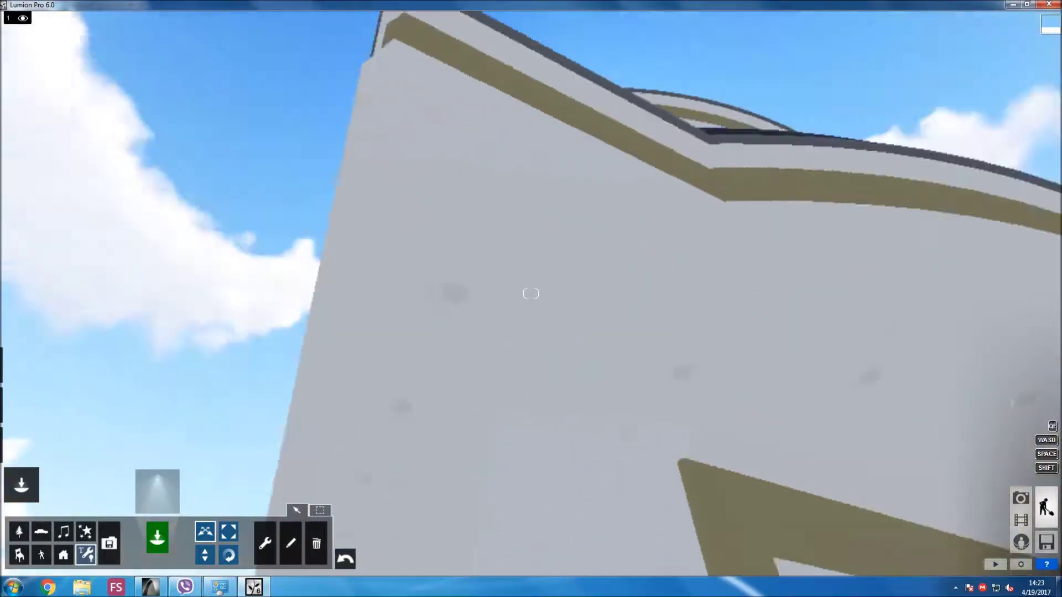
{"action": "right_click_drag", "start_coordinate": [530, 293], "coordinate": [531, 293]}
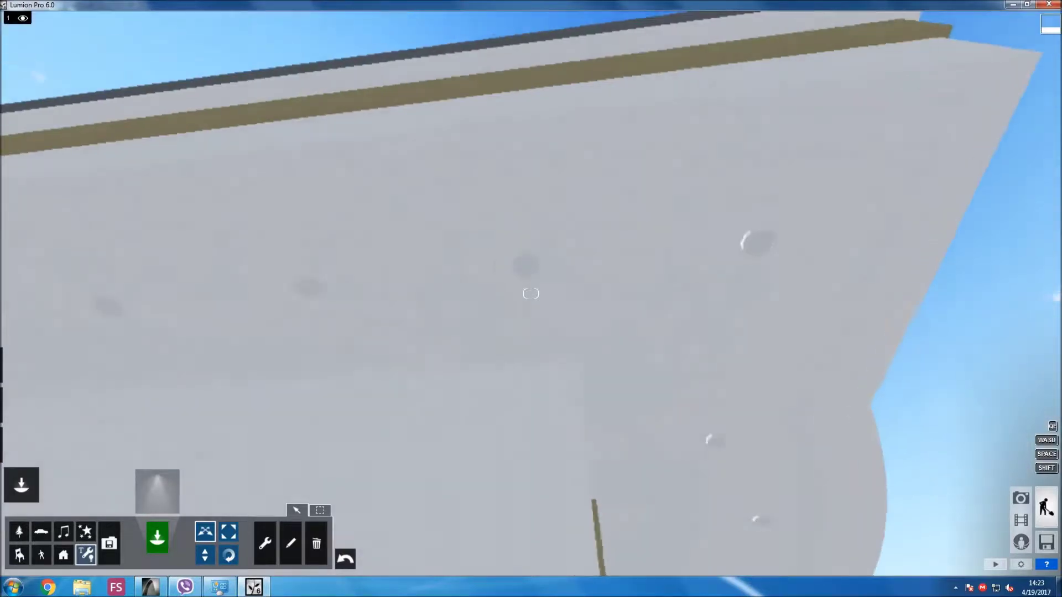
Add more spotlight copies along the slab underside and slide them into line with the row.
{"action": "mouse_move", "coordinate": [790, 233]}
{"action": "left_mouse_down"}
{"action": "mouse_move", "coordinate": [575, 253]}
{"action": "mouse_move", "coordinate": [551, 265]}
{"action": "left_mouse_up"}
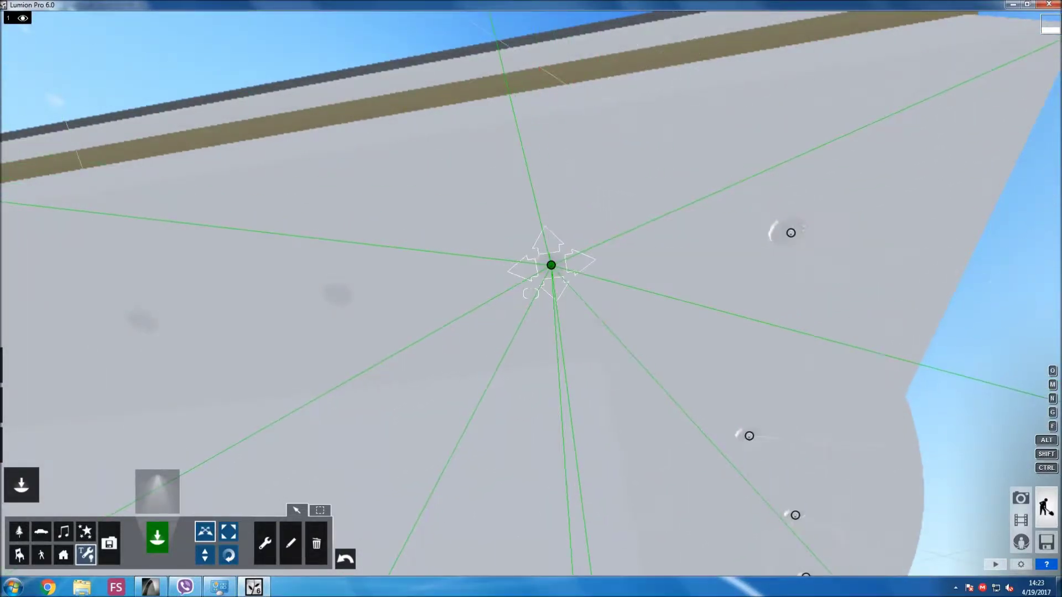
{"action": "right_click_drag", "start_coordinate": [530, 293], "coordinate": [530, 294]}
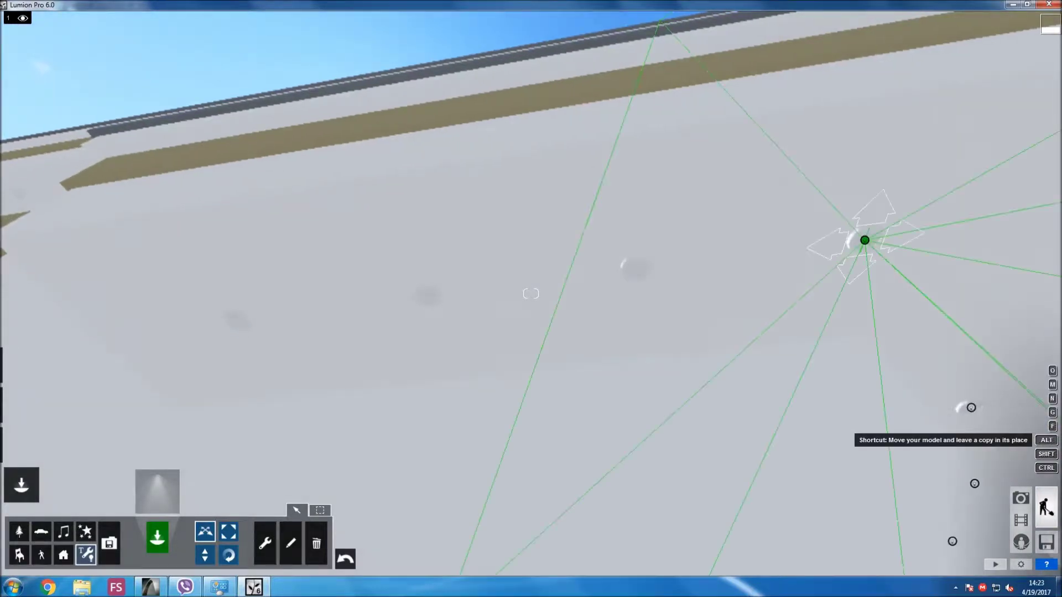
{"action": "left_click_drag", "start_coordinate": [865, 240], "coordinate": [637, 270], "text": "alt"}
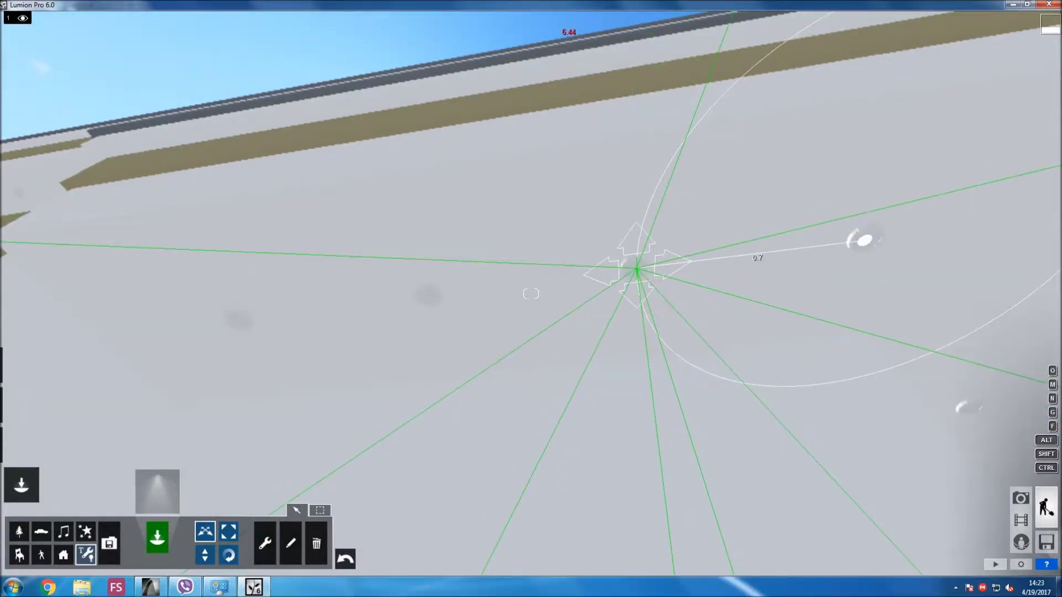
{"action": "left_click_drag", "start_coordinate": [480, 288], "coordinate": [429, 297]}
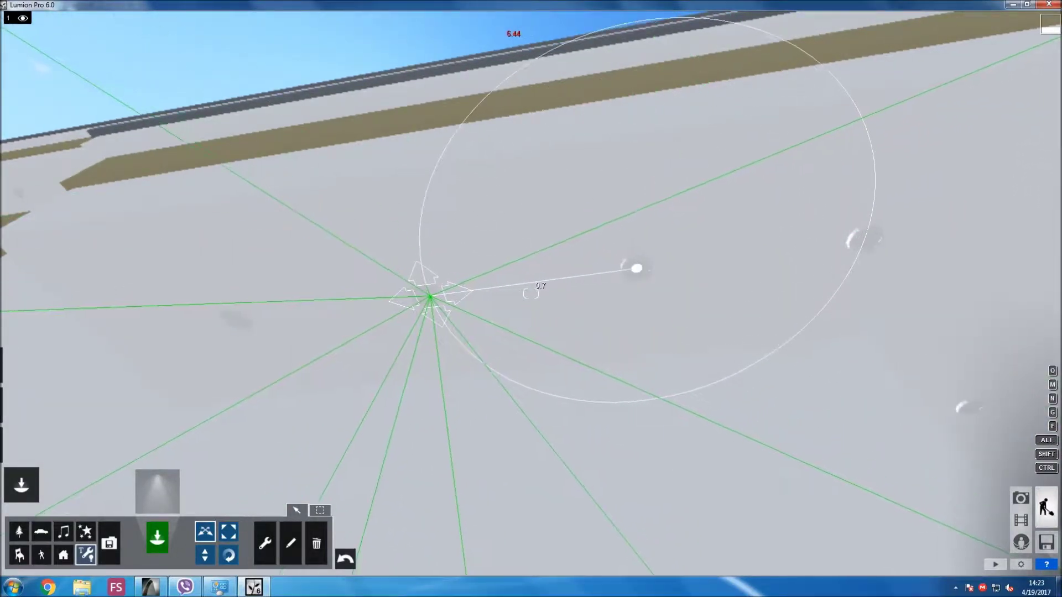
{"action": "right_click_drag", "start_coordinate": [531, 293], "coordinate": [530, 293]}
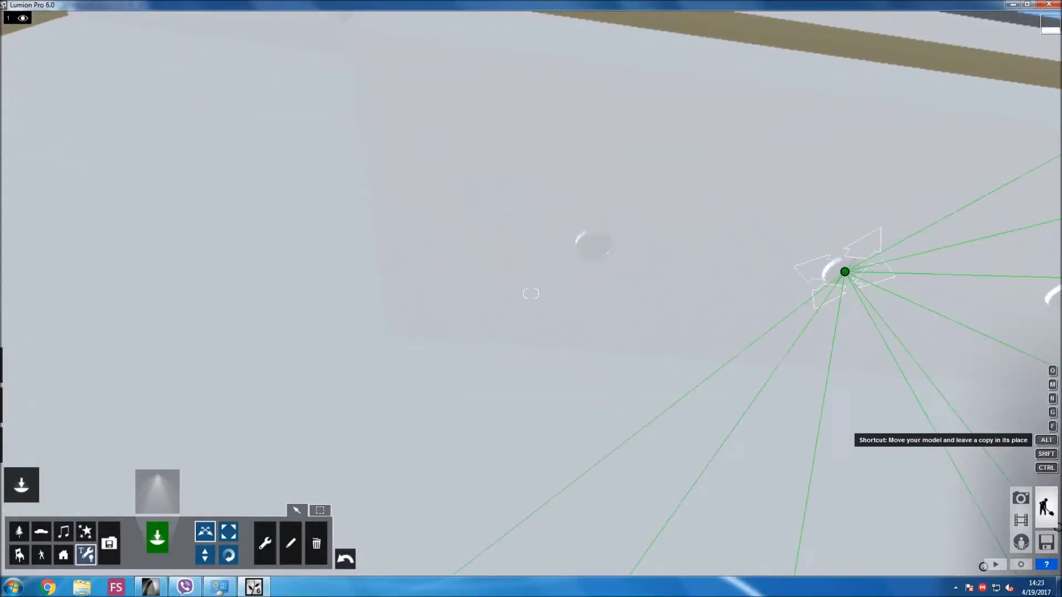
{"action": "left_click_drag", "start_coordinate": [844, 271], "coordinate": [594, 246], "text": "alt"}
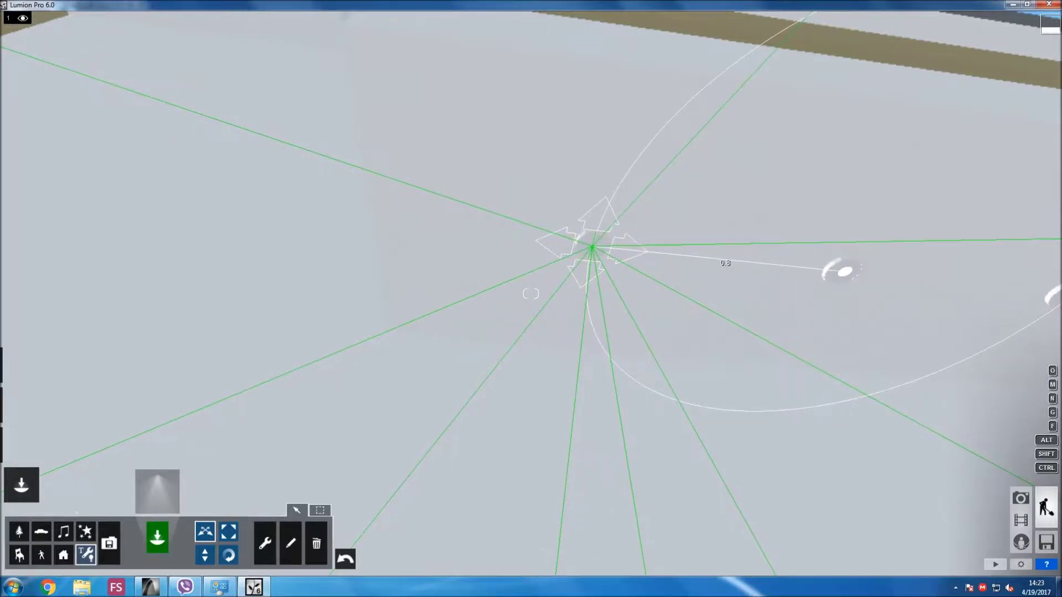
{"action": "right_click_drag", "start_coordinate": [594, 246], "coordinate": [594, 246]}
{"action": "right_click_drag", "start_coordinate": [530, 294], "coordinate": [530, 293]}
{"action": "left_click", "coordinate": [575, 389]}
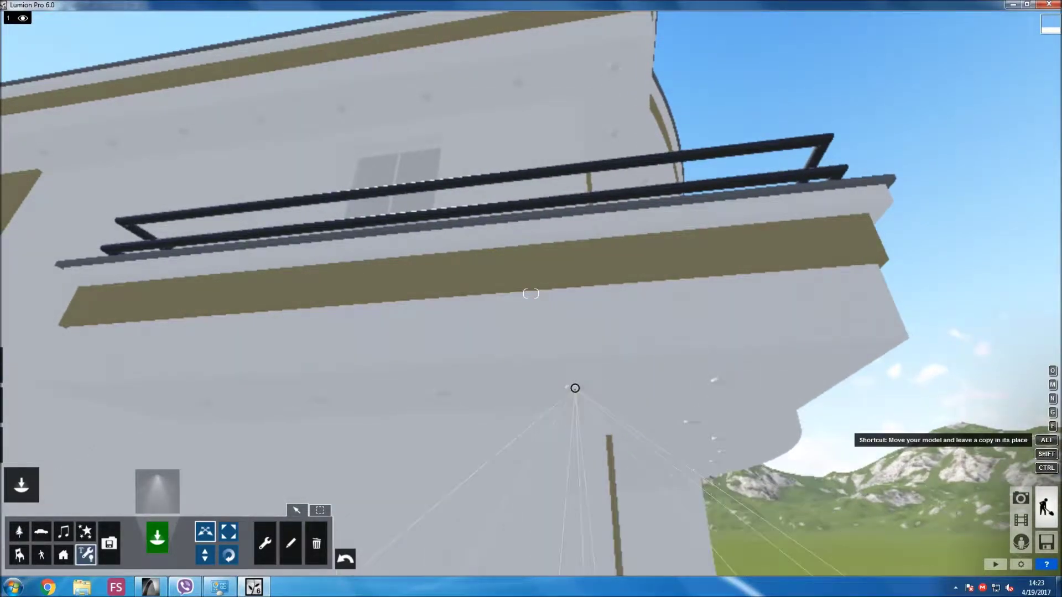
Continue the row with further spotlight copies under the balcony, adjusting their spacing.
{"action": "right_click_drag", "start_coordinate": [530, 293], "coordinate": [531, 293]}
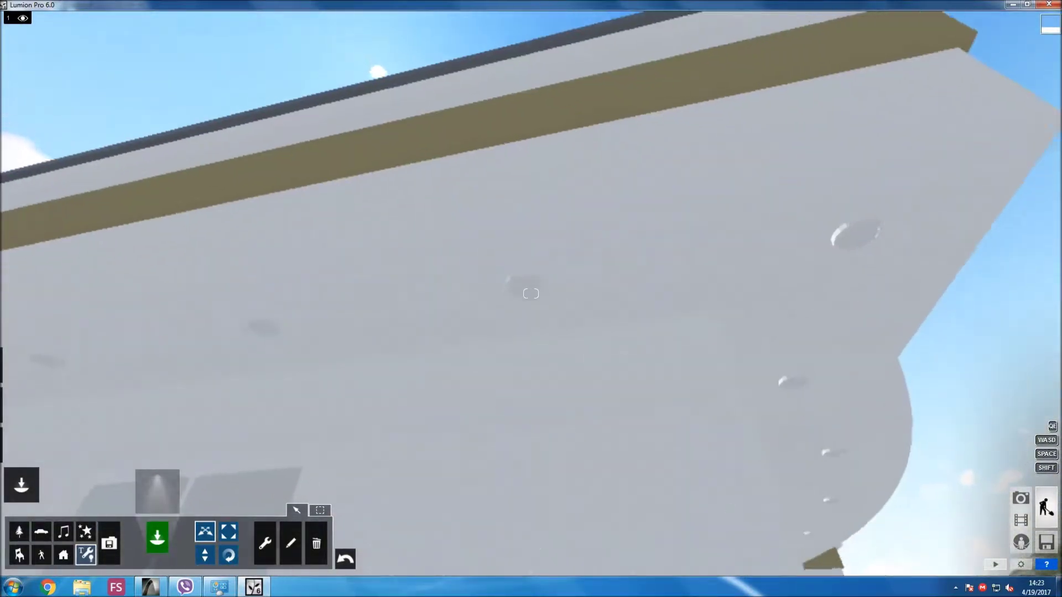
{"action": "right_click_drag", "start_coordinate": [531, 293], "coordinate": [552, 241]}
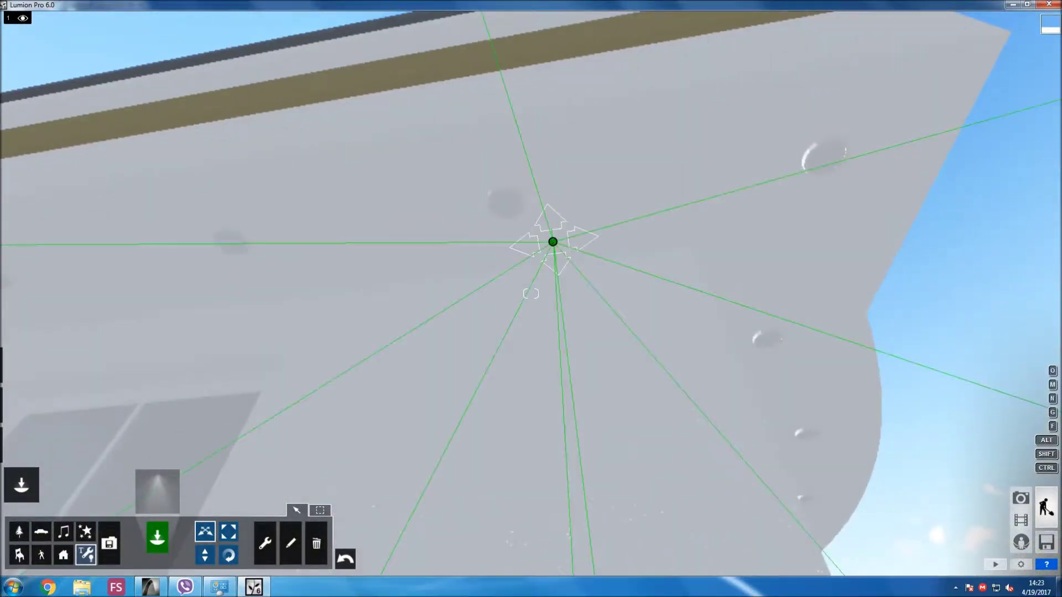
{"action": "left_click_drag", "start_coordinate": [553, 241], "coordinate": [553, 241]}
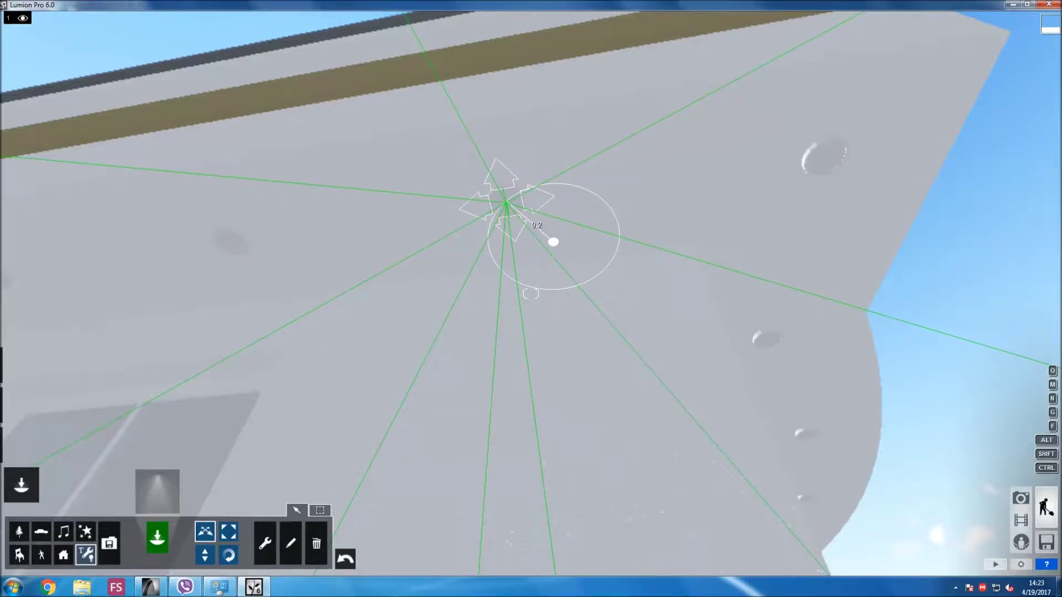
{"action": "left_click_drag", "start_coordinate": [506, 203], "coordinate": [506, 203], "text": "alt"}
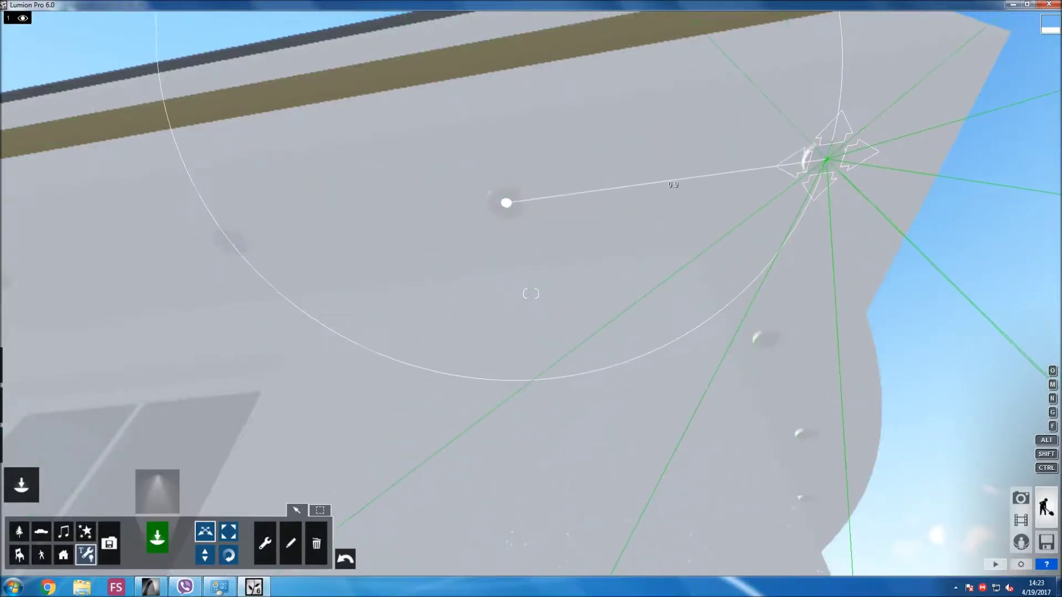
{"action": "right_click_drag", "start_coordinate": [506, 203], "coordinate": [506, 203]}
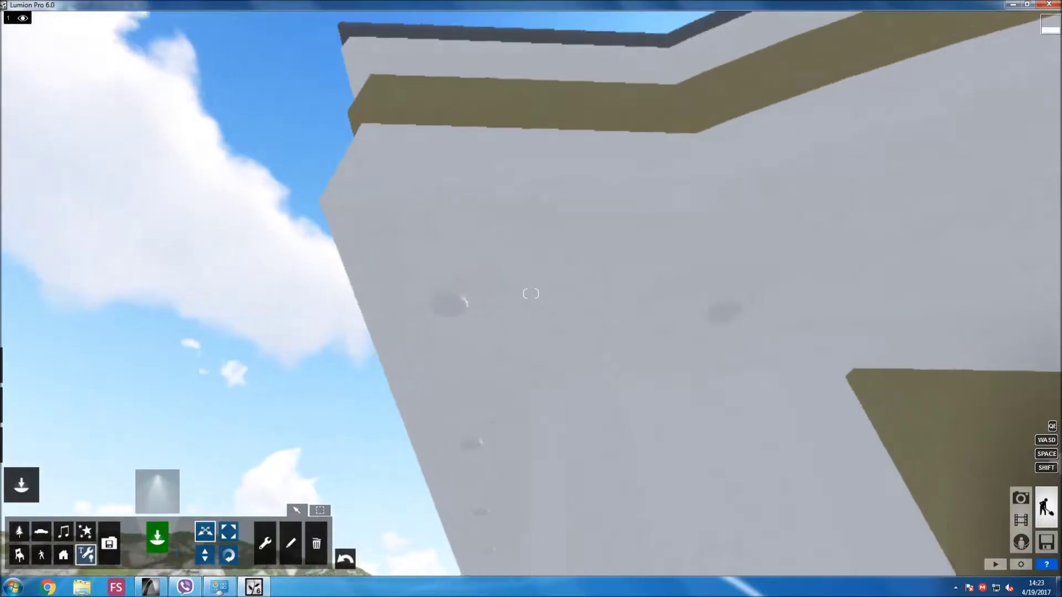
{"action": "right_click_drag", "start_coordinate": [531, 293], "coordinate": [531, 293]}
{"action": "mouse_move", "coordinate": [353, 297]}
{"action": "left_mouse_down"}
{"action": "mouse_move", "coordinate": [628, 291]}
{"action": "mouse_move", "coordinate": [604, 292]}
{"action": "mouse_move", "coordinate": [632, 281]}
{"action": "left_mouse_up"}
{"action": "left_click_drag", "start_coordinate": [880, 179], "coordinate": [926, 163]}
Fine-tune the spotlight positions so they line up along the curved slab.
{"action": "right_click_drag", "start_coordinate": [530, 293], "coordinate": [586, 265]}
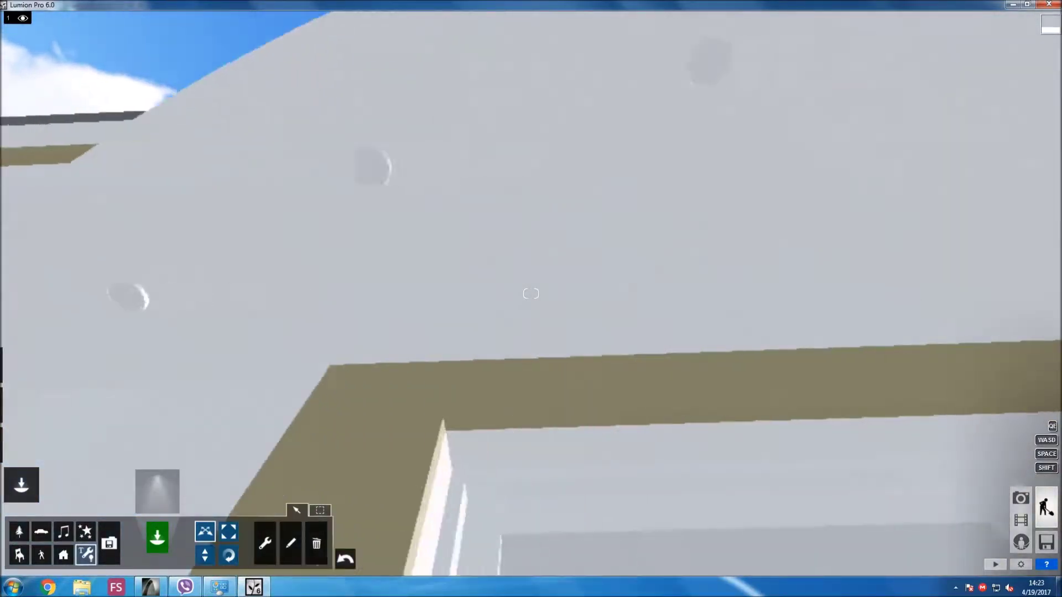
{"action": "right_click_drag", "start_coordinate": [531, 293], "coordinate": [198, 375]}
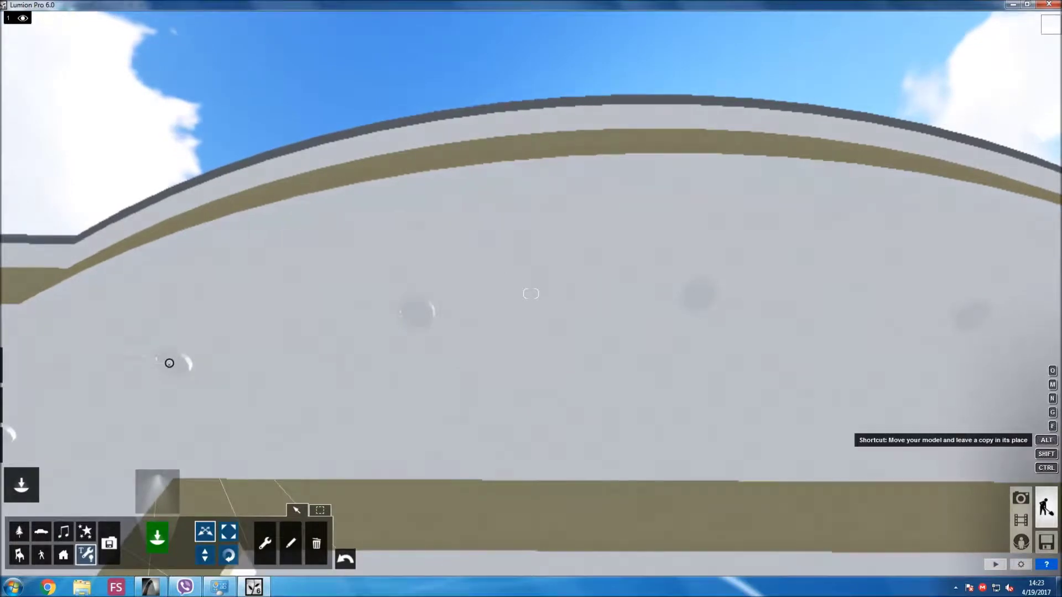
{"action": "left_click_drag", "start_coordinate": [403, 322], "coordinate": [700, 296]}
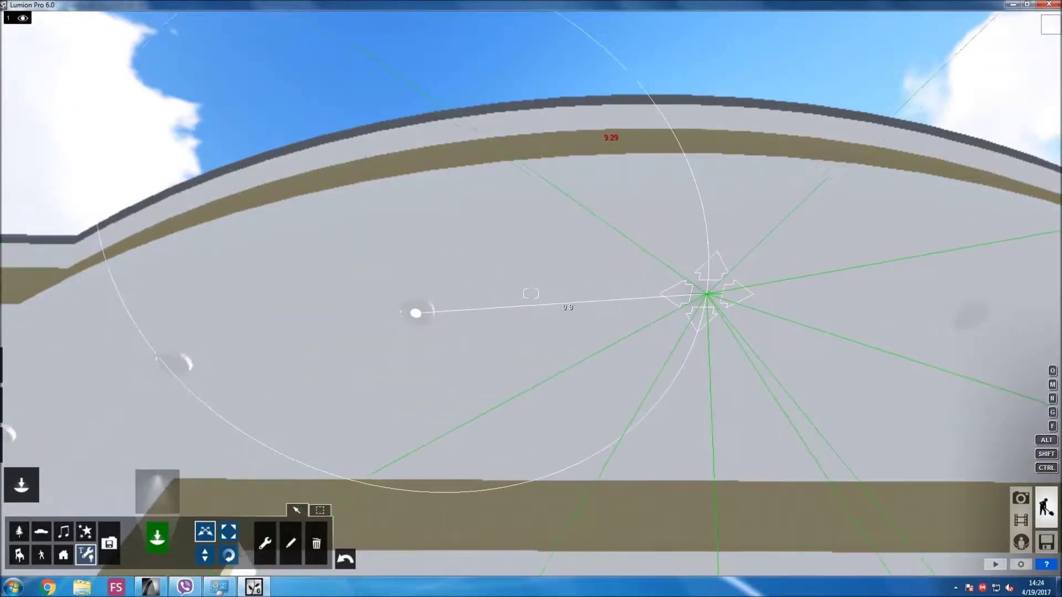
{"action": "right_click_drag", "start_coordinate": [531, 293], "coordinate": [531, 293]}
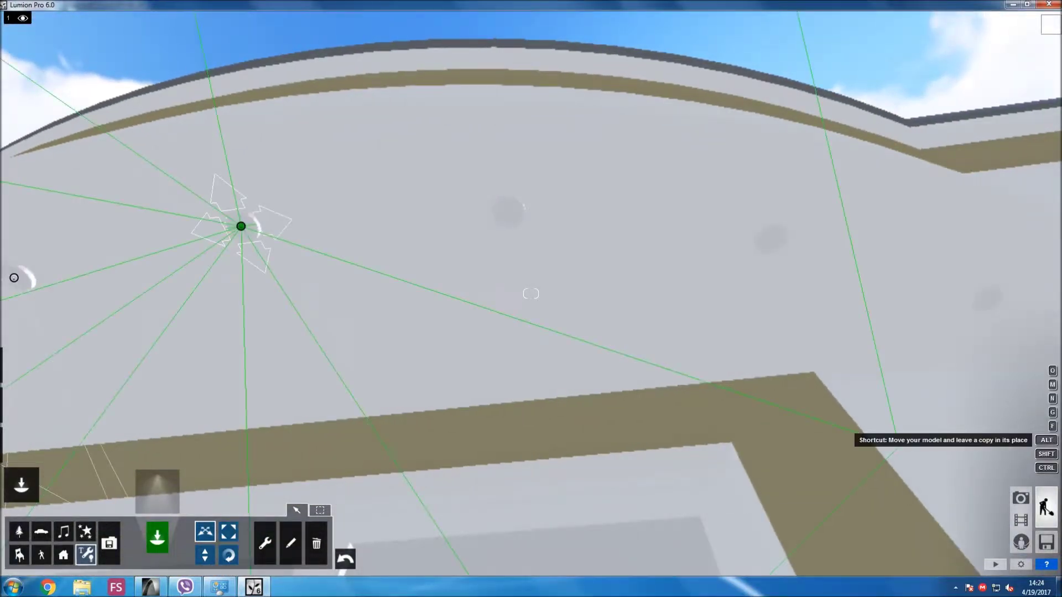
{"action": "left_click_drag", "start_coordinate": [452, 211], "coordinate": [769, 239]}
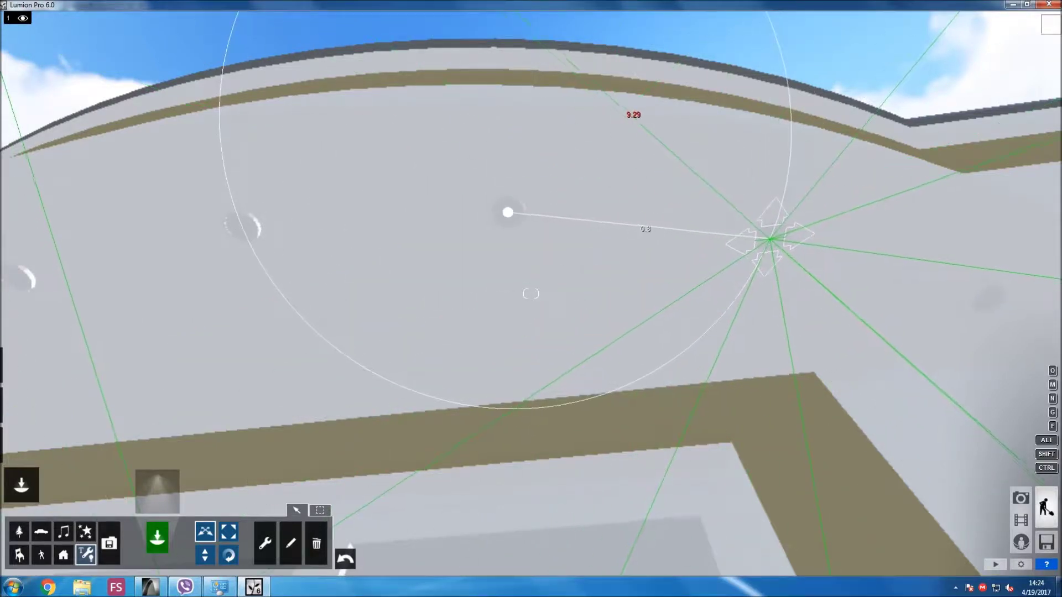
{"action": "right_click_drag", "start_coordinate": [531, 293], "coordinate": [531, 293]}
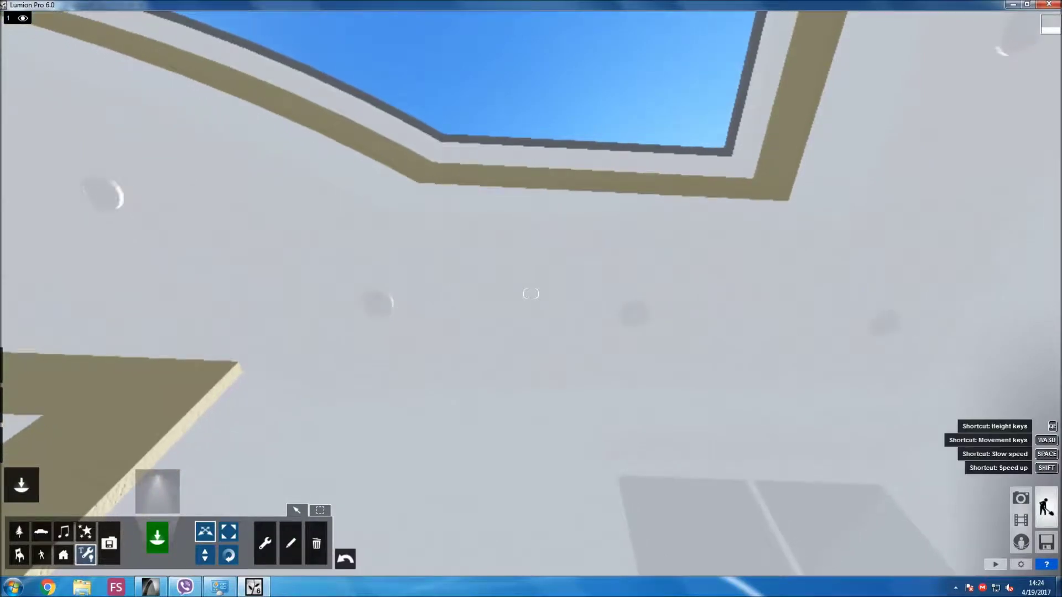
Copy spotlights at 9.29 height along the overhang beside the skylight toward its corner.
{"action": "mouse_move", "coordinate": [357, 283]}
{"action": "left_mouse_down"}
{"action": "mouse_move", "coordinate": [374, 304]}
{"action": "mouse_move", "coordinate": [632, 315]}
{"action": "left_mouse_up"}
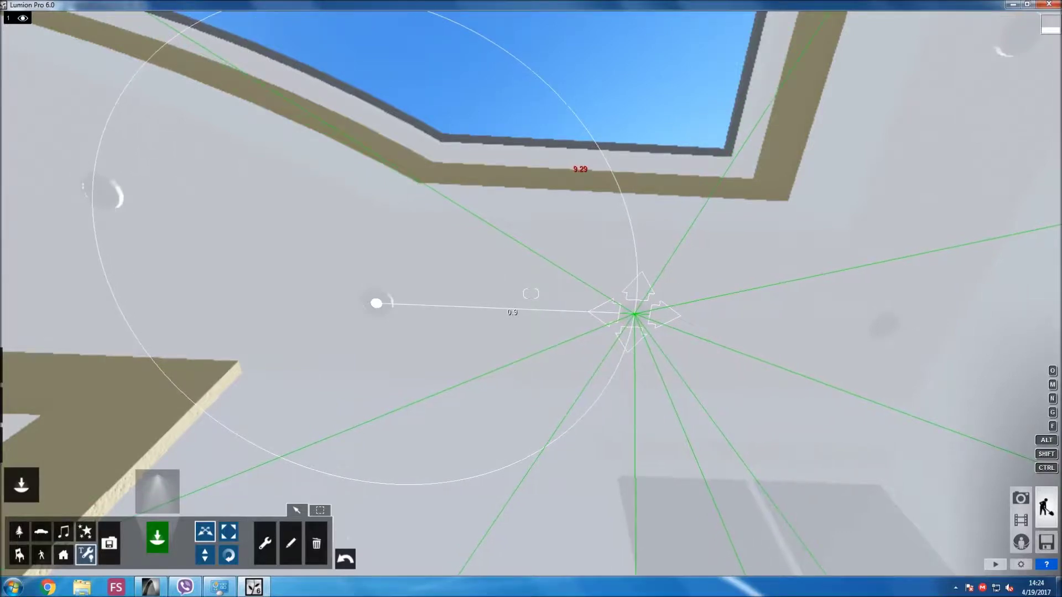
{"action": "right_click_drag", "start_coordinate": [635, 315], "coordinate": [719, 310]}
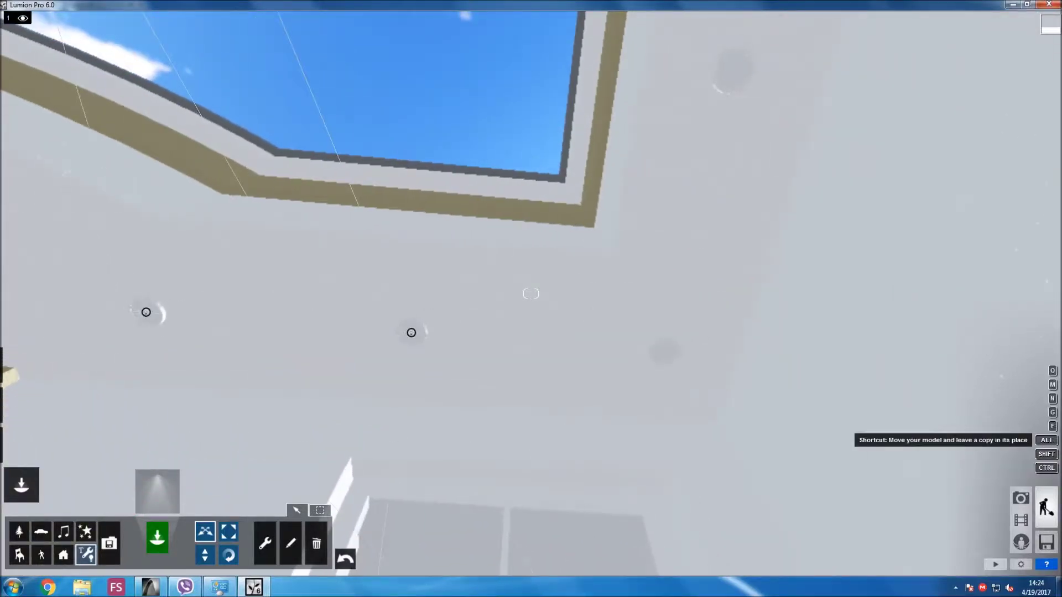
{"action": "left_click_drag", "start_coordinate": [411, 332], "coordinate": [663, 351]}
{"action": "mouse_move", "coordinate": [663, 351]}
{"action": "right_mouse_down"}
{"action": "mouse_move", "coordinate": [497, 310]}
{"action": "mouse_move", "coordinate": [528, 296]}
{"action": "right_mouse_up"}
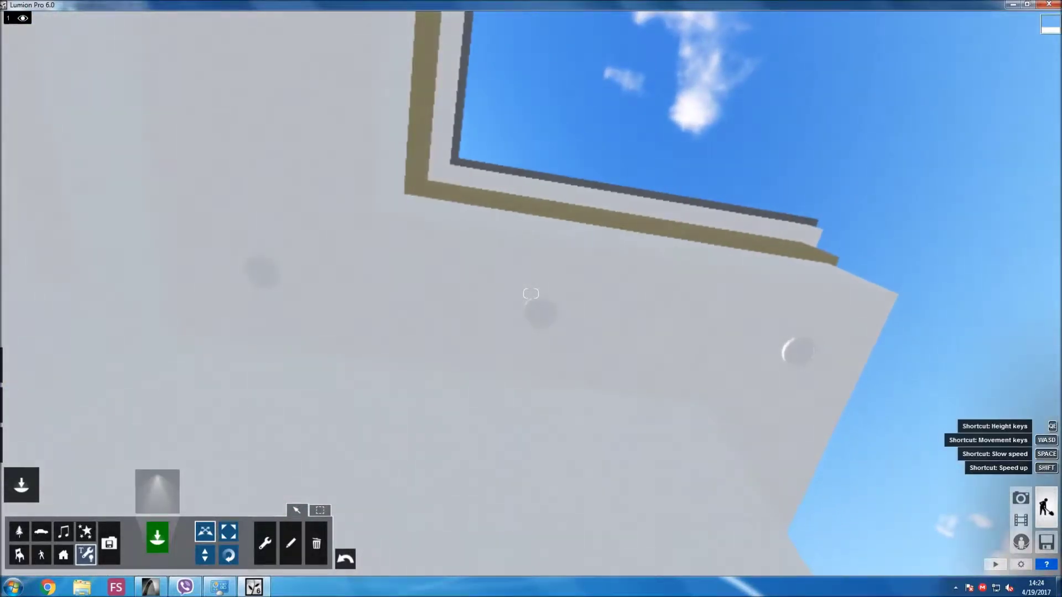
{"action": "left_click_drag", "start_coordinate": [262, 269], "coordinate": [540, 313]}
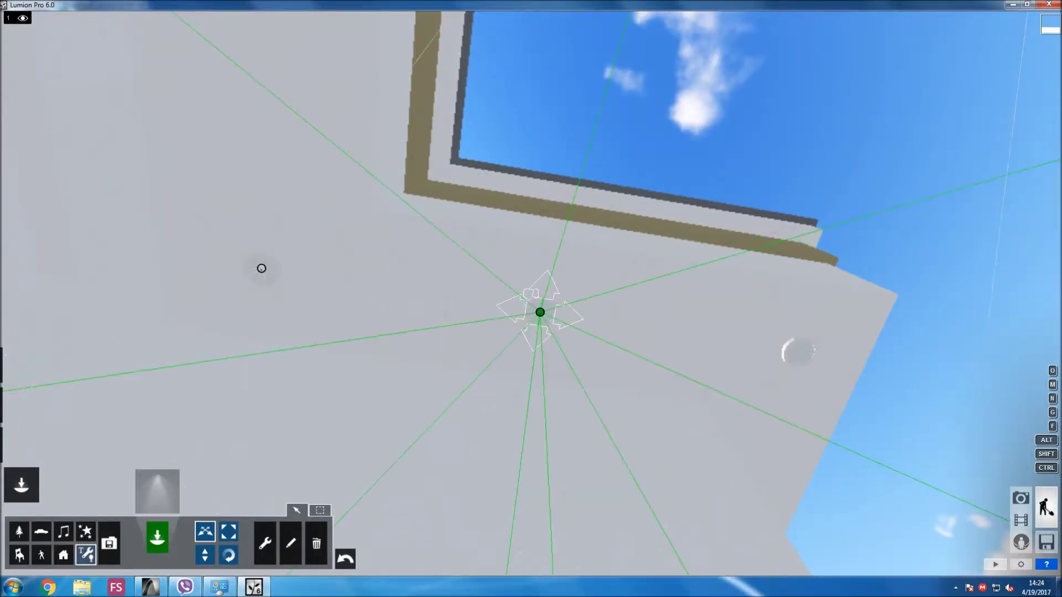
{"action": "left_click_drag", "start_coordinate": [539, 313], "coordinate": [799, 352], "text": "alt"}
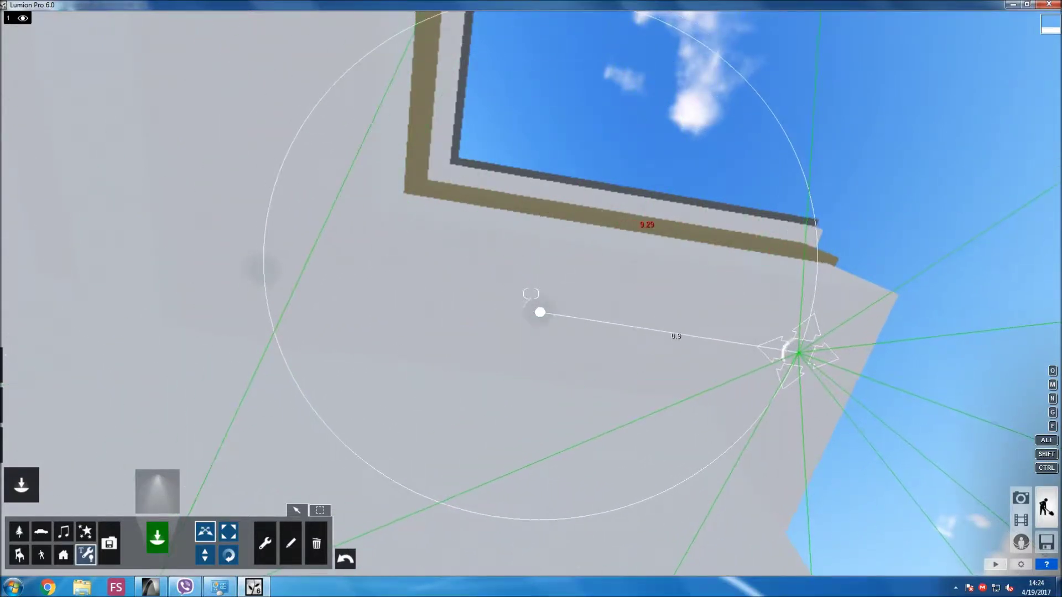
{"action": "mouse_move", "coordinate": [798, 352]}
{"action": "right_mouse_down"}
{"action": "mouse_move", "coordinate": [719, 332]}
{"action": "mouse_move", "coordinate": [1046, 441]}
{"action": "right_mouse_up"}
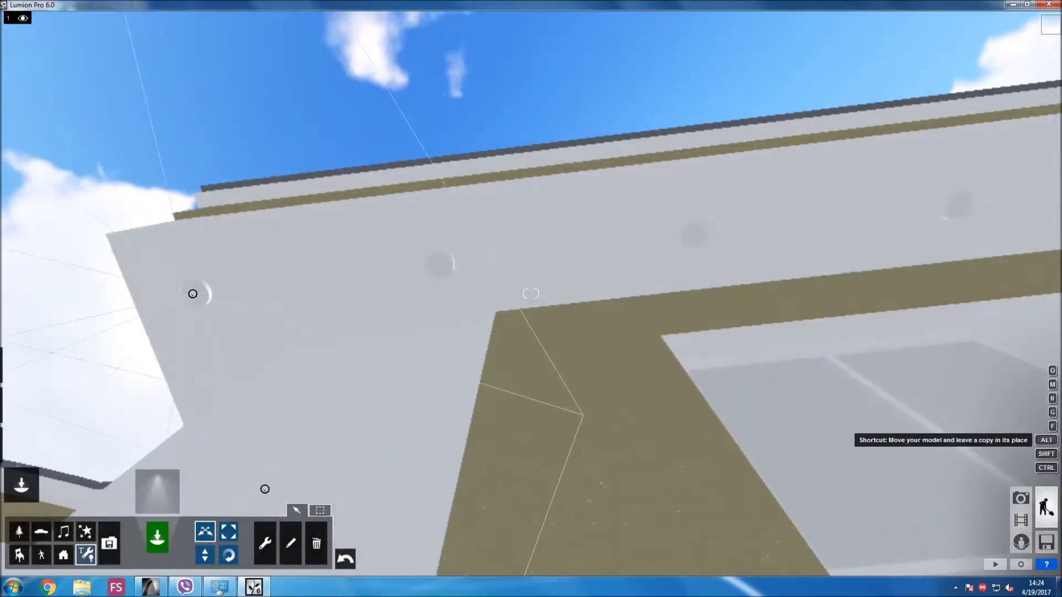
Extend the spotlight copies along the eave to the building's corner.
{"action": "left_click_drag", "start_coordinate": [193, 294], "coordinate": [437, 265], "text": "alt"}
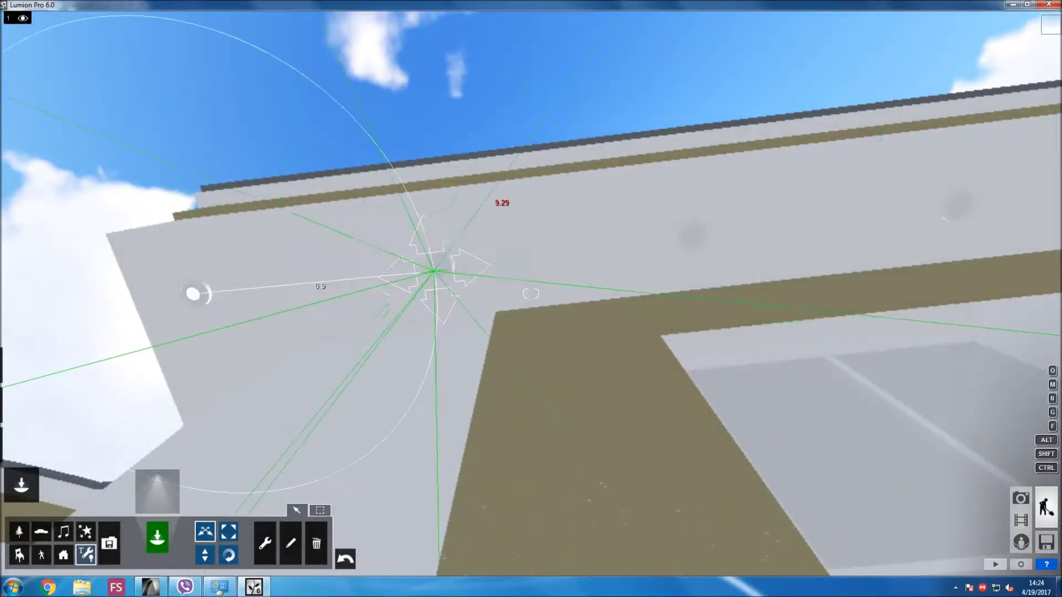
{"action": "left_click_drag", "start_coordinate": [439, 265], "coordinate": [692, 236]}
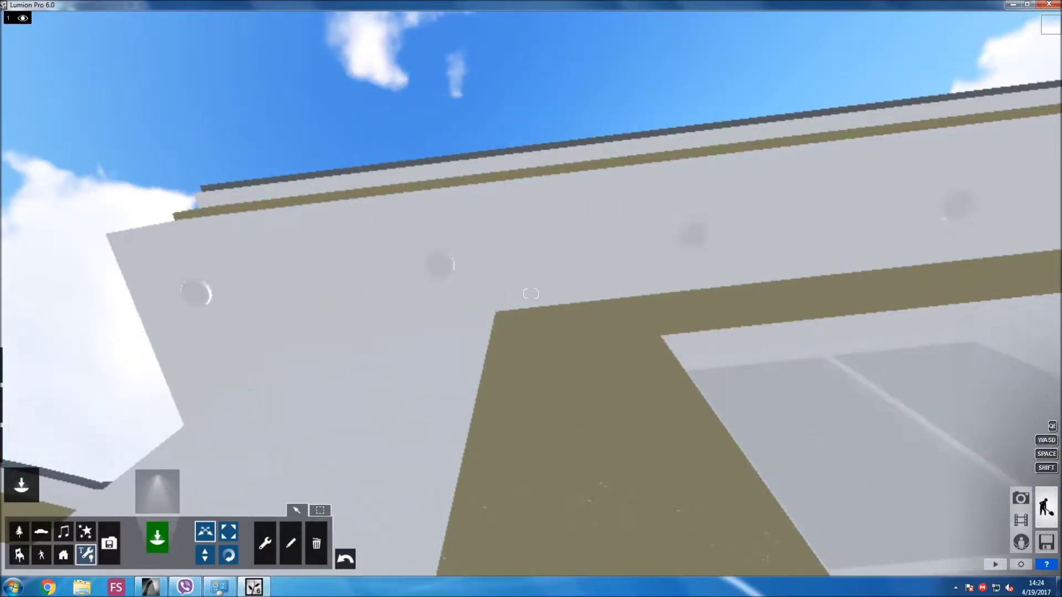
{"action": "right_click_drag", "start_coordinate": [530, 293], "coordinate": [531, 293]}
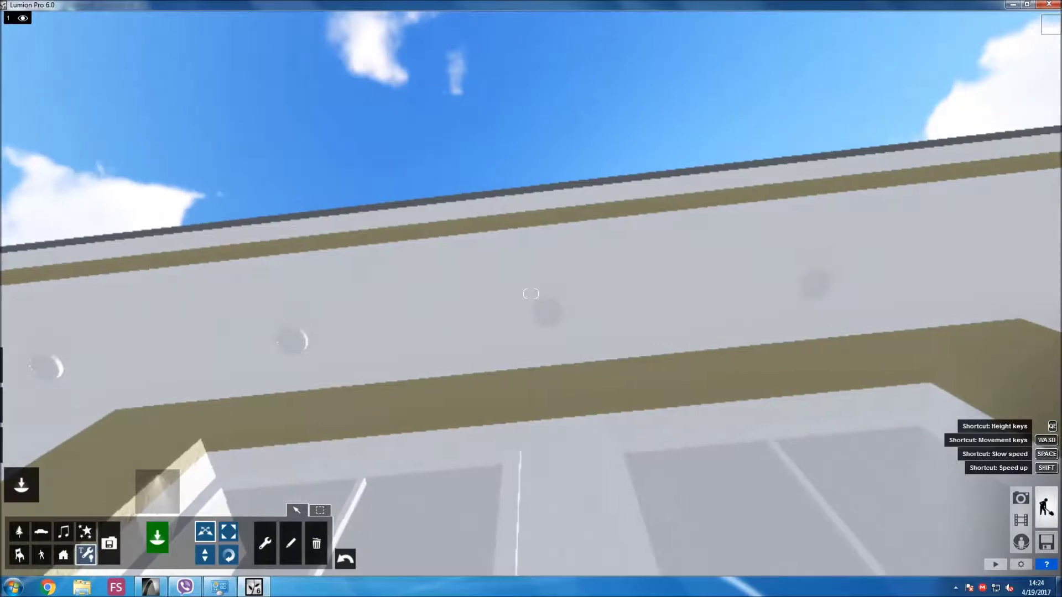
{"action": "left_click_drag", "start_coordinate": [289, 340], "coordinate": [549, 315], "text": "alt"}
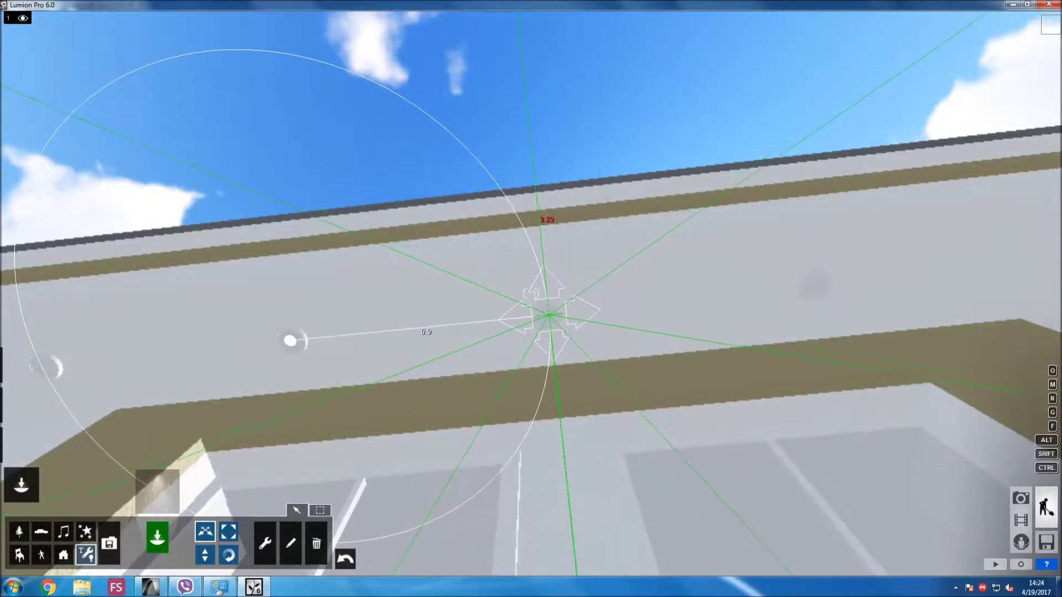
{"action": "left_click_drag", "start_coordinate": [547, 316], "coordinate": [820, 286], "text": "alt"}
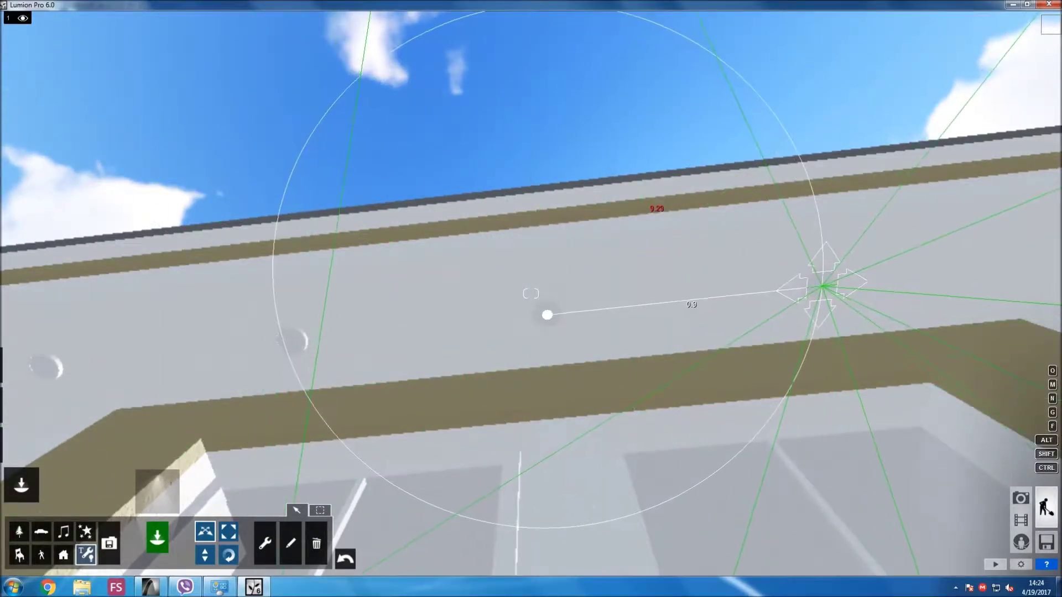
{"action": "right_click_drag", "start_coordinate": [530, 293], "coordinate": [531, 293]}
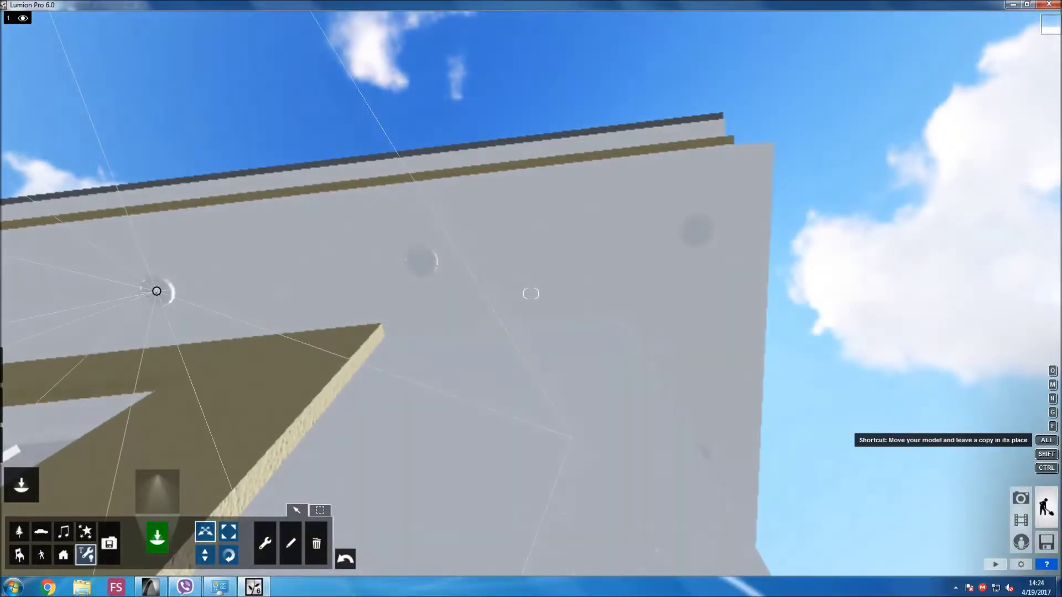
{"action": "left_click_drag", "start_coordinate": [157, 291], "coordinate": [419, 259], "text": "alt"}
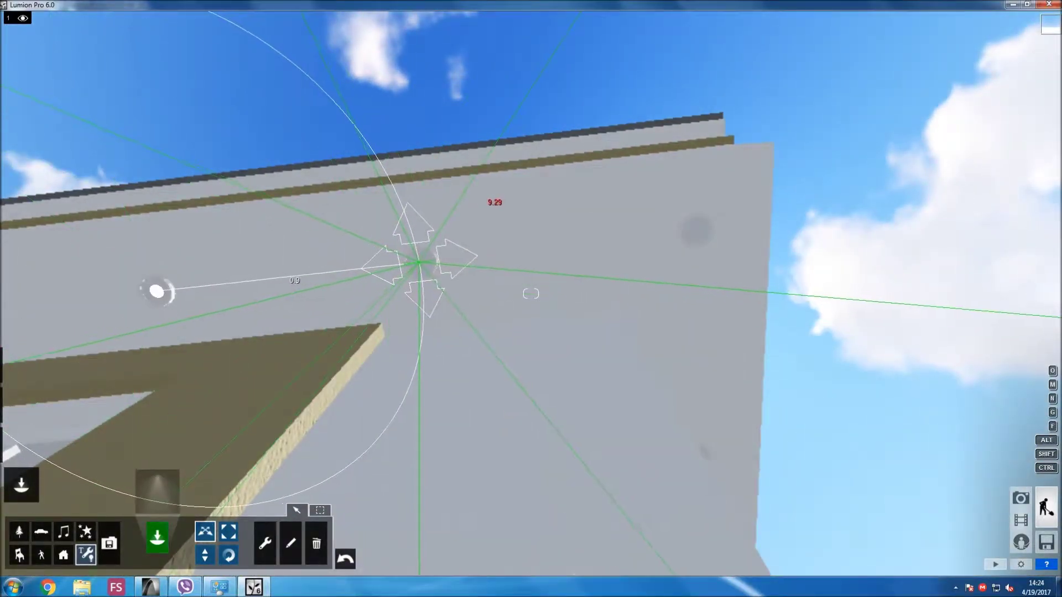
{"action": "left_click_drag", "start_coordinate": [420, 261], "coordinate": [695, 229], "text": "alt"}
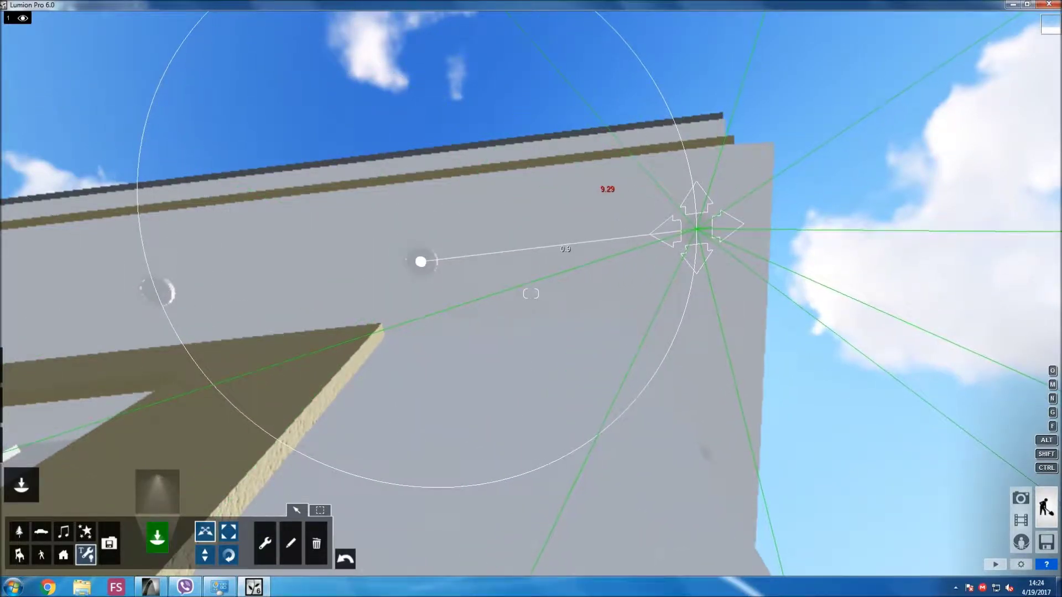
{"action": "right_click_drag", "start_coordinate": [696, 229], "coordinate": [696, 228]}
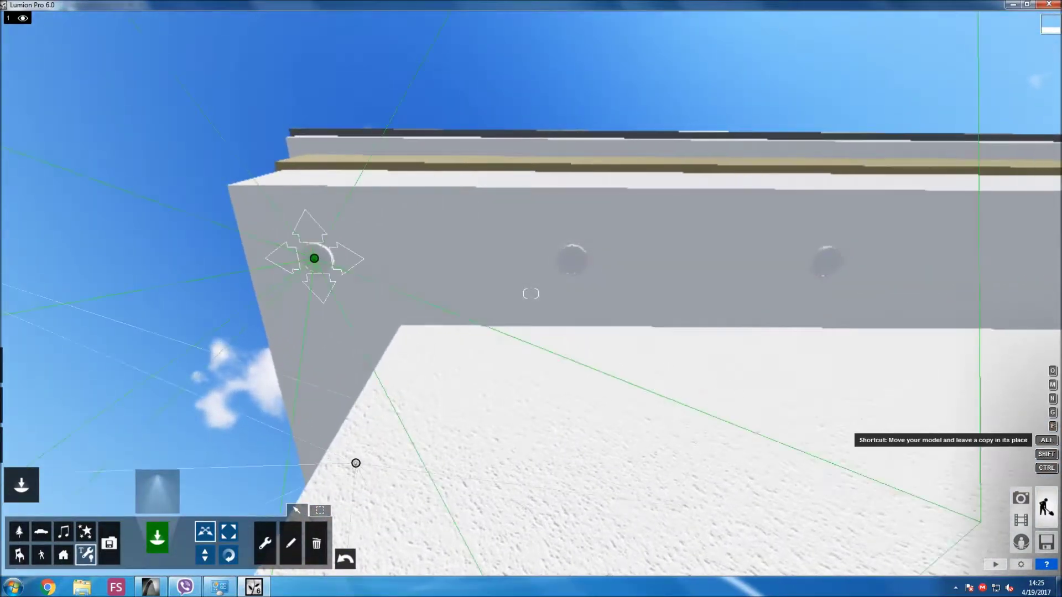
Alt-drag several spotlight copies along the slab underside at ~0.9 spacing.
{"action": "left_click_drag", "start_coordinate": [314, 258], "coordinate": [827, 263], "text": "alt"}
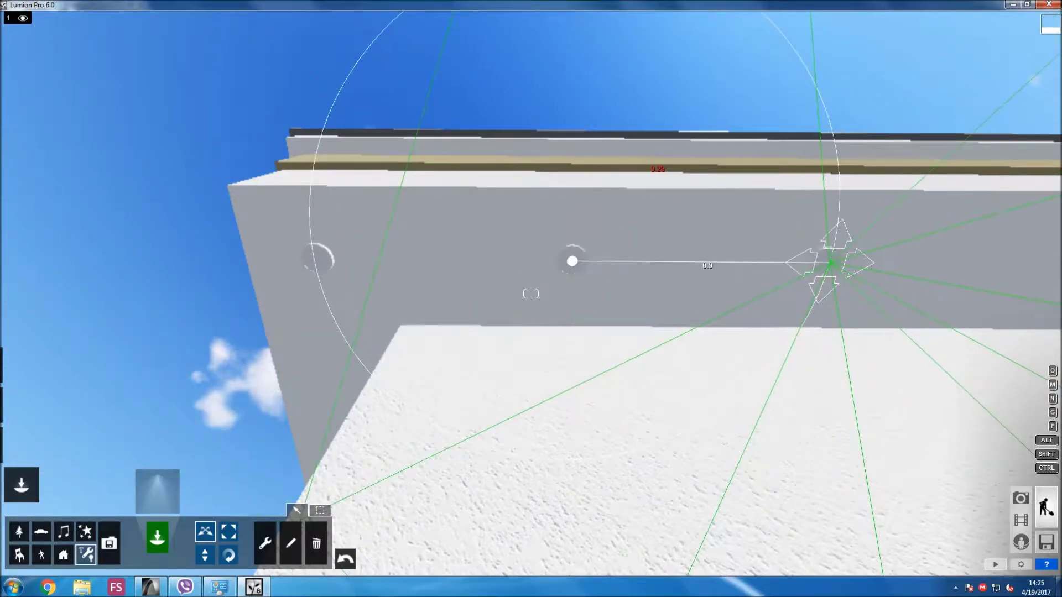
{"action": "right_click_drag", "start_coordinate": [827, 263], "coordinate": [828, 264]}
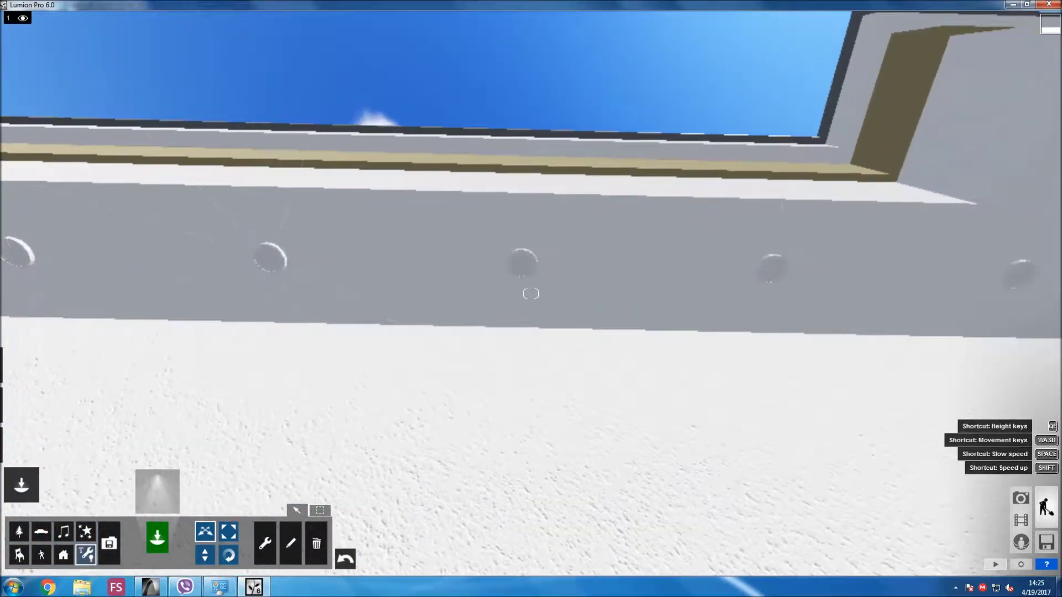
{"action": "left_click_drag", "start_coordinate": [269, 258], "coordinate": [519, 265], "text": "alt"}
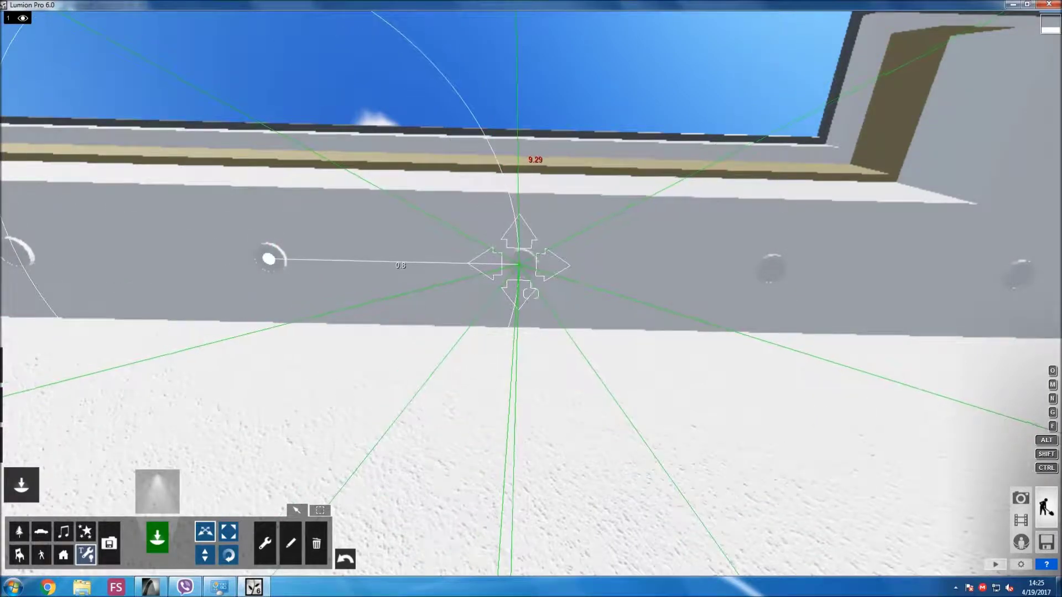
{"action": "left_click_drag", "start_coordinate": [521, 264], "coordinate": [773, 271], "text": "alt"}
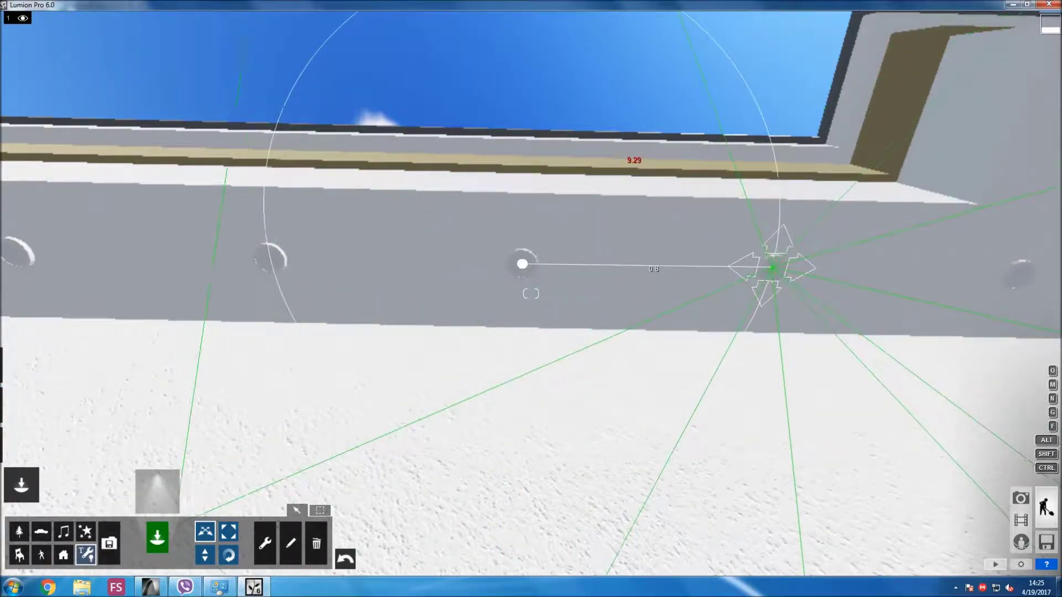
{"action": "right_click_drag", "start_coordinate": [772, 271], "coordinate": [773, 271]}
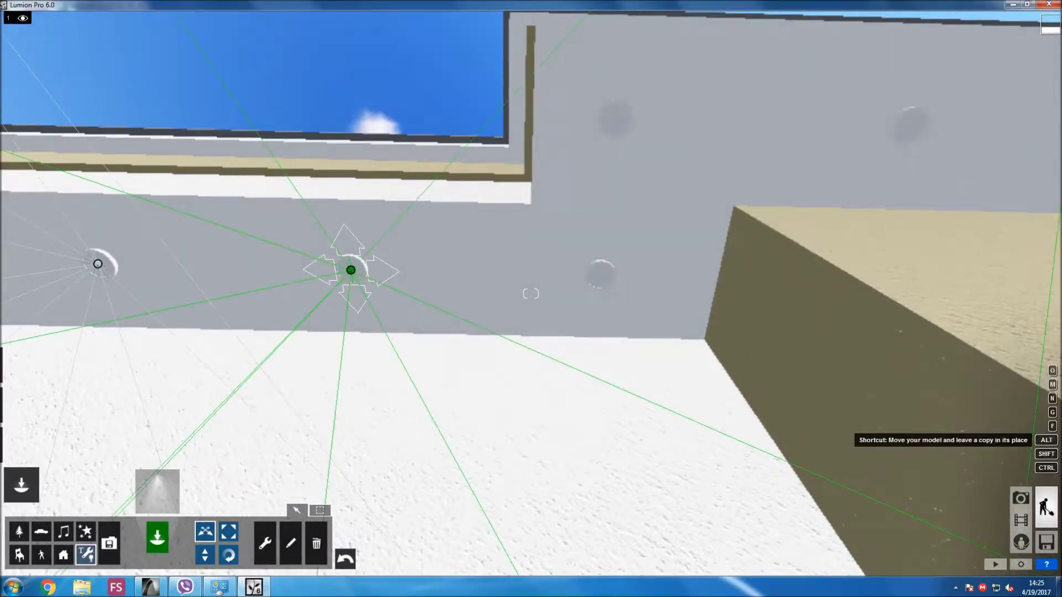
{"action": "left_click_drag", "start_coordinate": [350, 270], "coordinate": [599, 274], "text": "alt"}
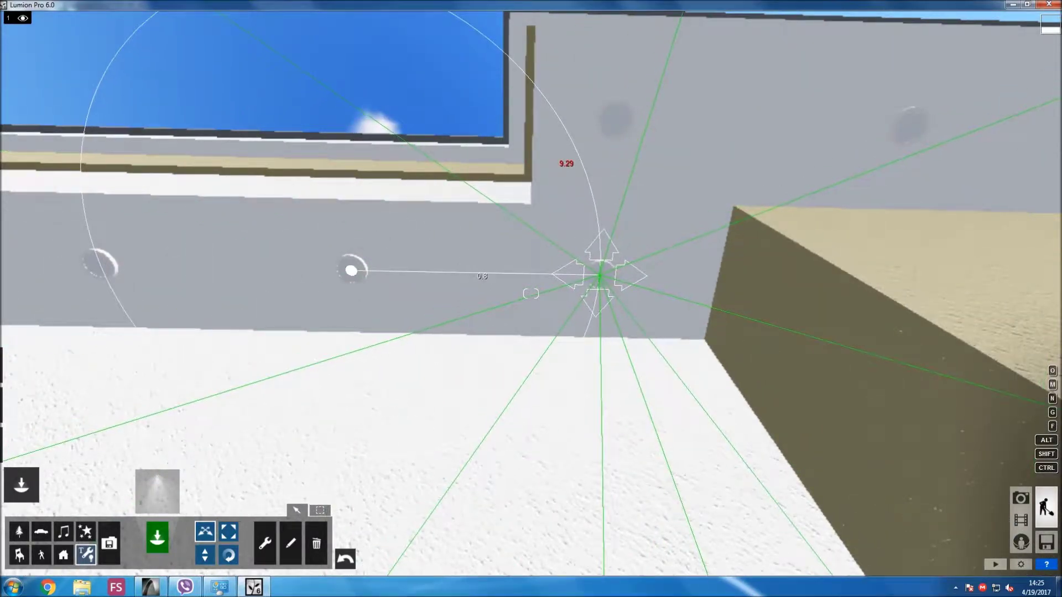
Carry the spotlight row around the corner onto the adjoining slab.
{"action": "left_click_drag", "start_coordinate": [598, 274], "coordinate": [611, 143], "text": "alt"}
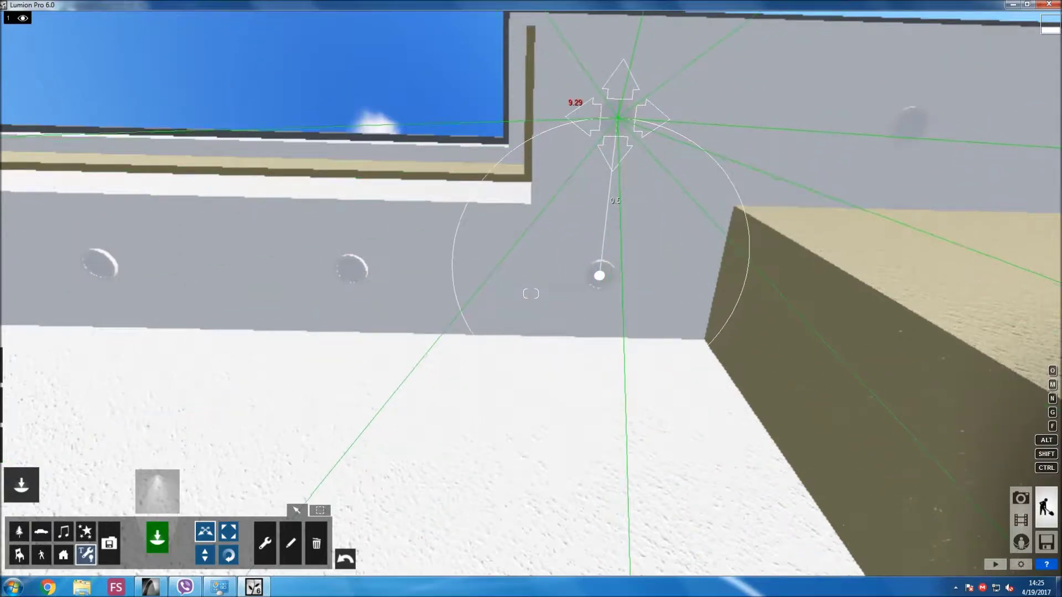
{"action": "right_click_drag", "start_coordinate": [531, 293], "coordinate": [531, 387]}
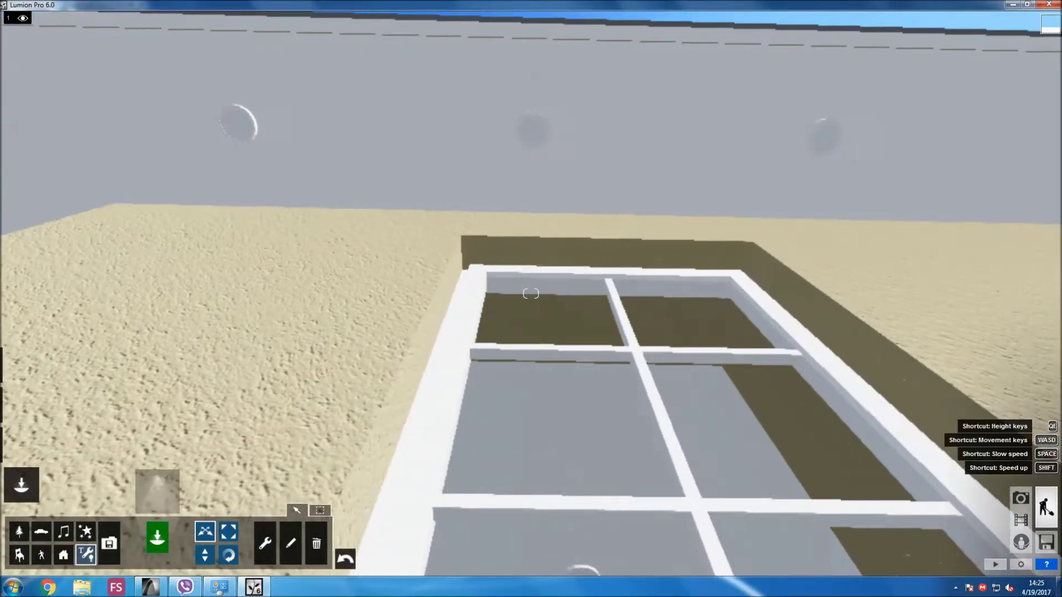
{"action": "right_click_drag", "start_coordinate": [531, 293], "coordinate": [420, 210]}
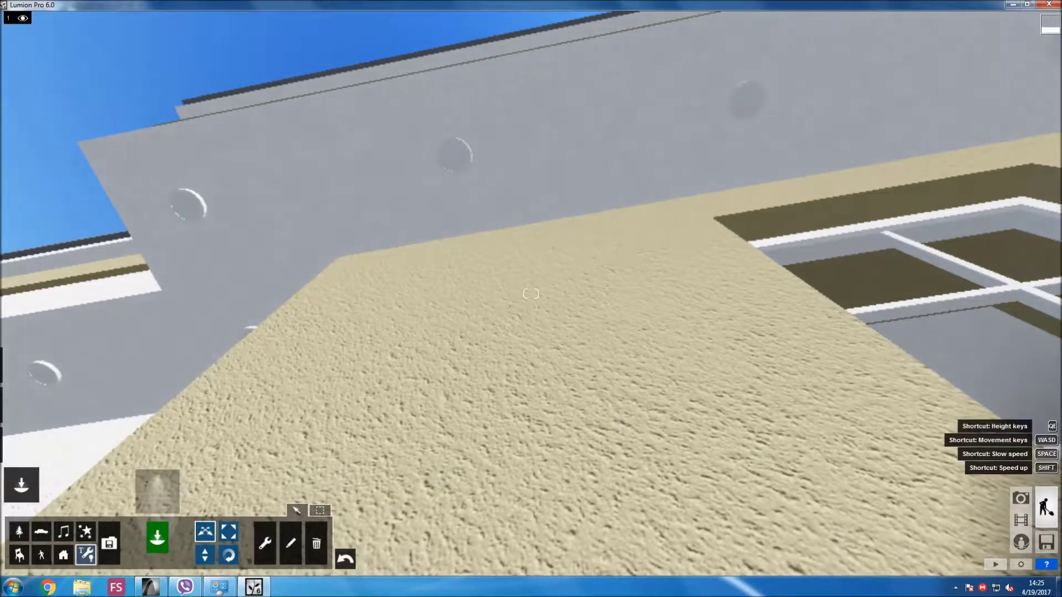
{"action": "left_click_drag", "start_coordinate": [186, 209], "coordinate": [669, 130]}
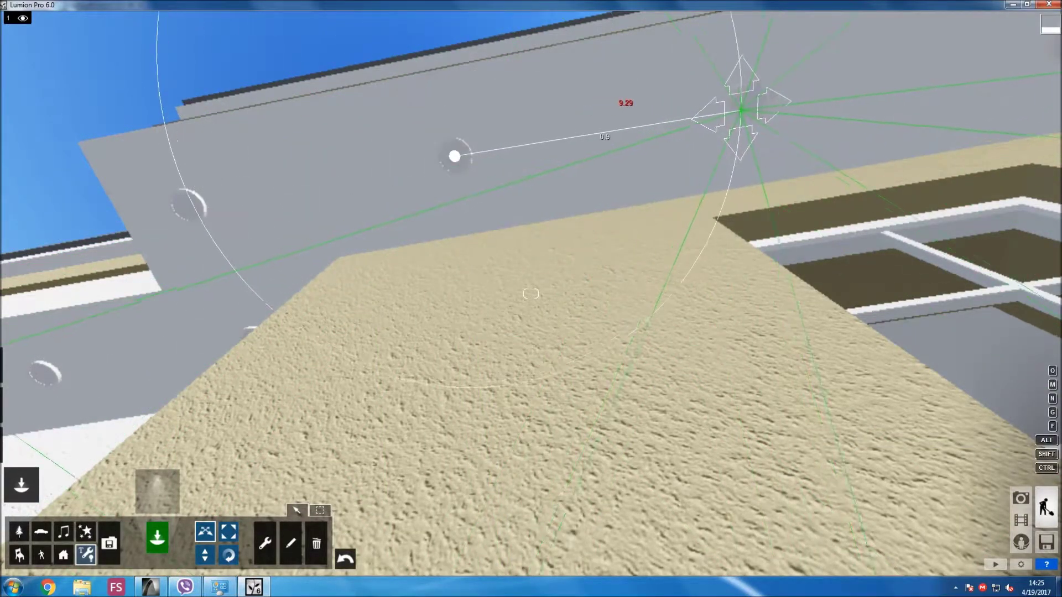
{"action": "right_click_drag", "start_coordinate": [531, 293], "coordinate": [531, 293]}
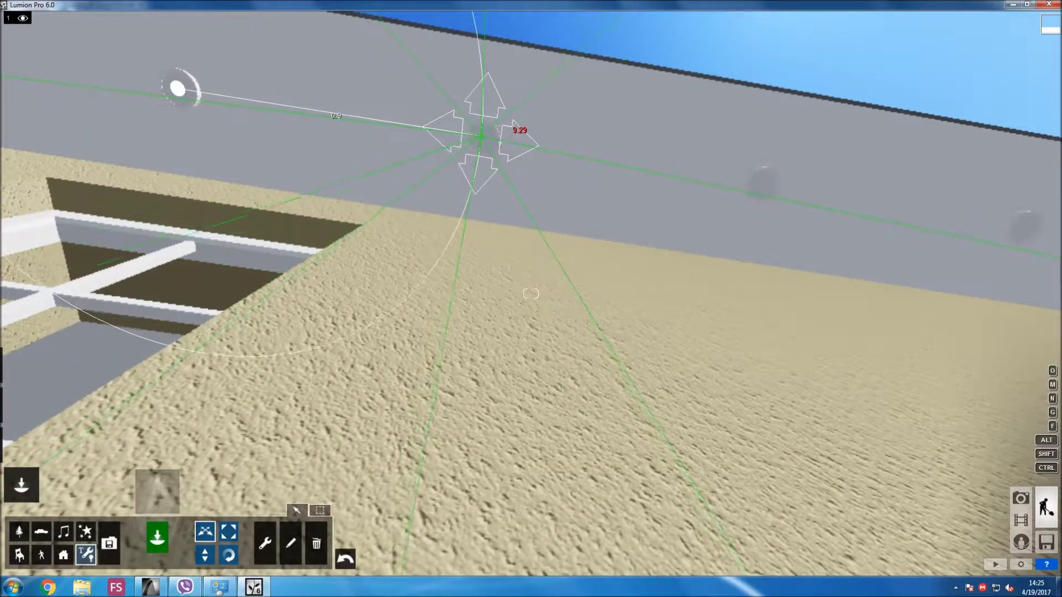
{"action": "left_click_drag", "start_coordinate": [482, 140], "coordinate": [784, 180]}
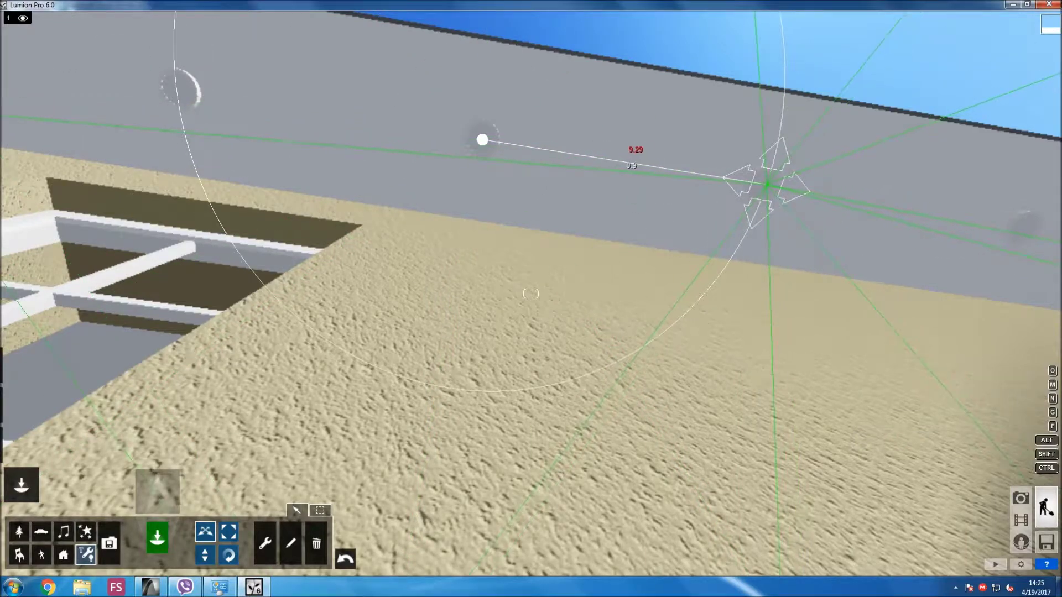
{"action": "right_click_drag", "start_coordinate": [530, 293], "coordinate": [531, 293]}
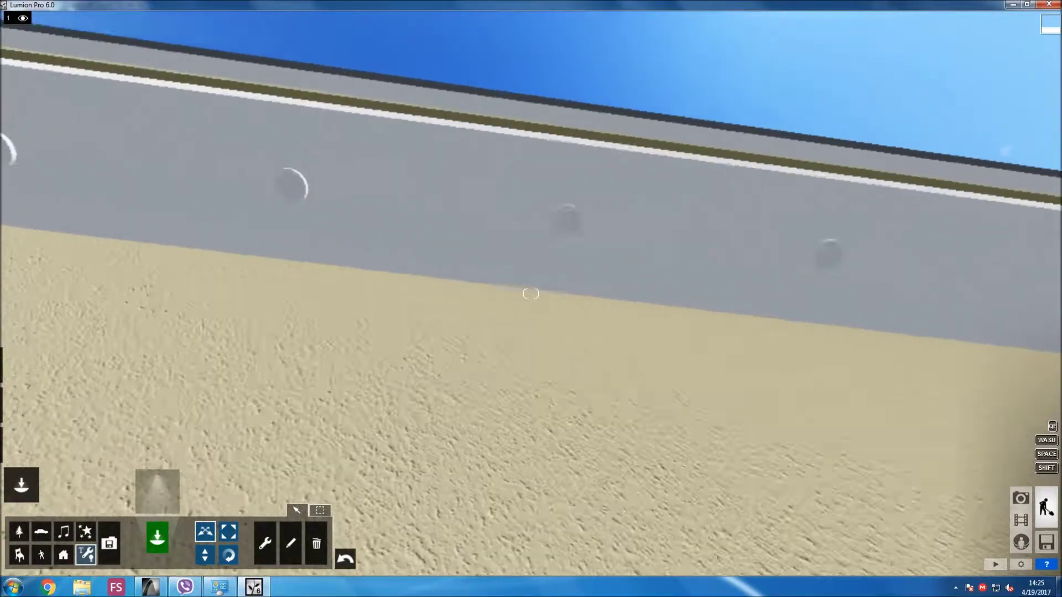
{"action": "right_click_drag", "start_coordinate": [531, 293], "coordinate": [530, 293]}
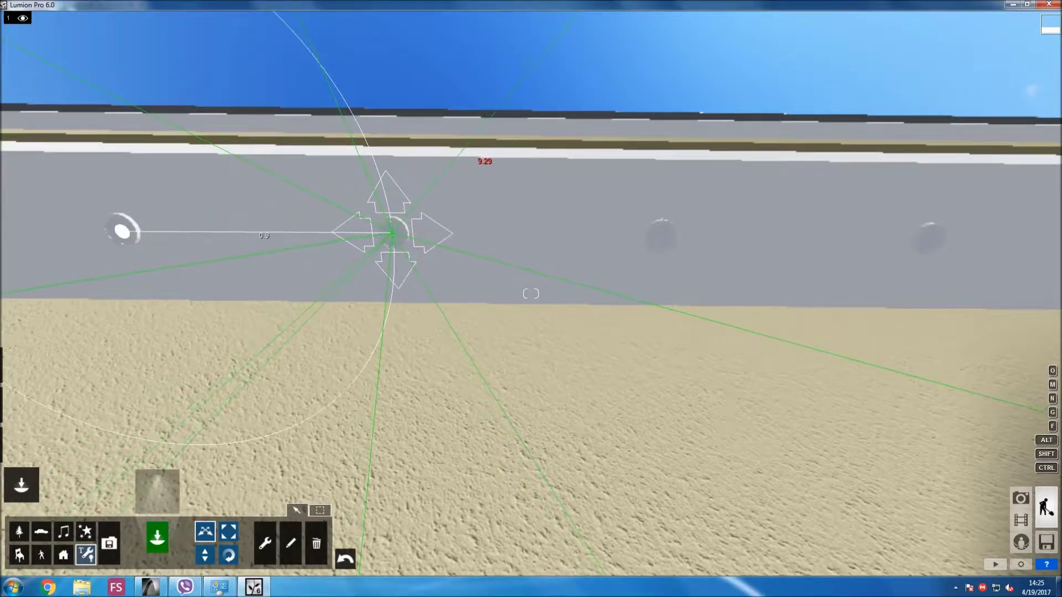
Add more spotlight copies past the slab corner, keeping the spacing even.
{"action": "left_click_drag", "start_coordinate": [391, 233], "coordinate": [659, 239]}
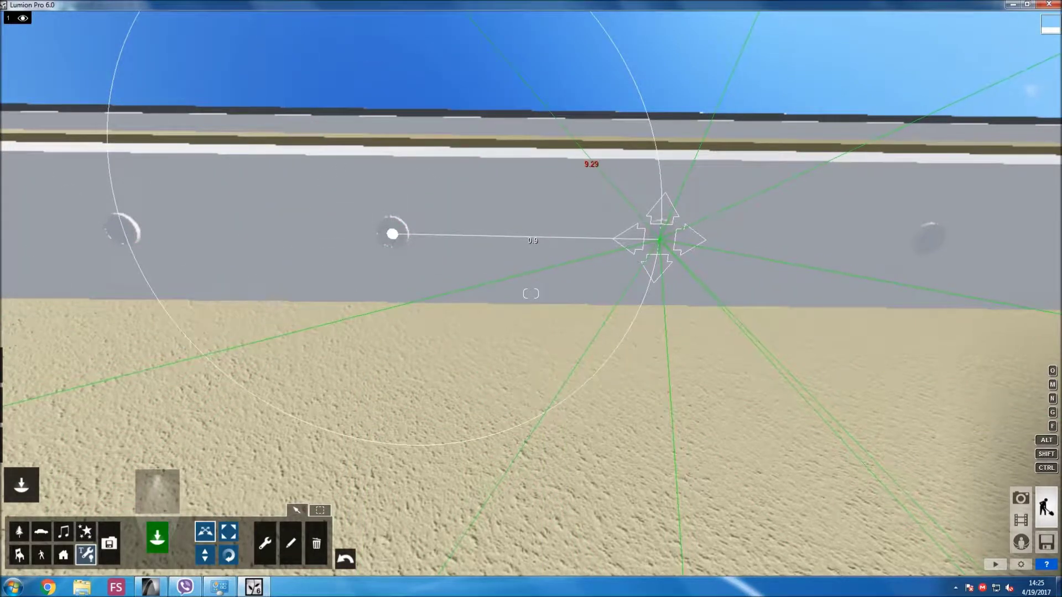
{"action": "right_click_drag", "start_coordinate": [530, 293], "coordinate": [531, 293]}
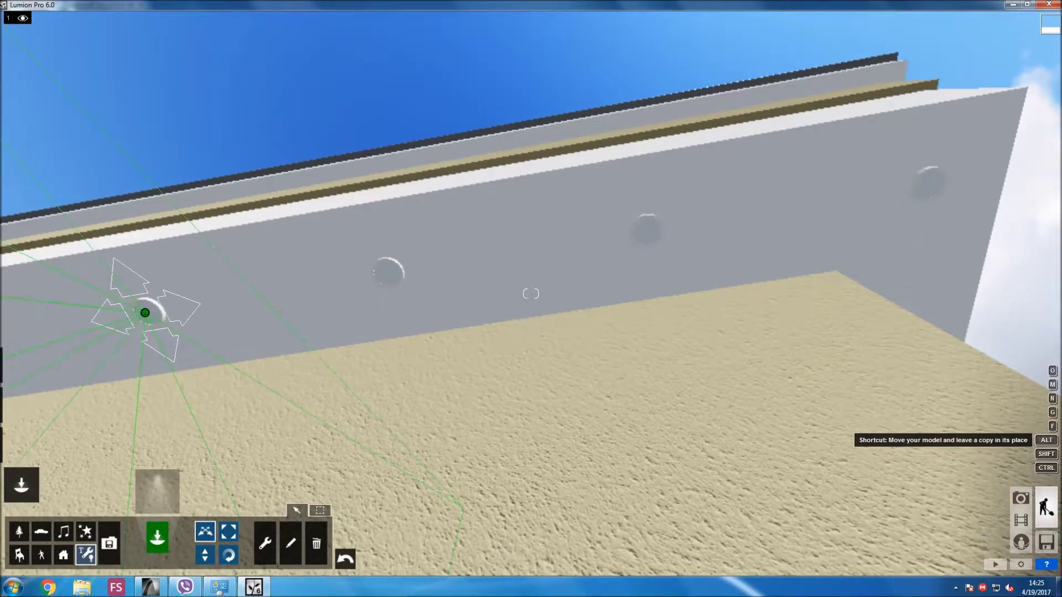
{"action": "left_click_drag", "start_coordinate": [340, 294], "coordinate": [651, 235]}
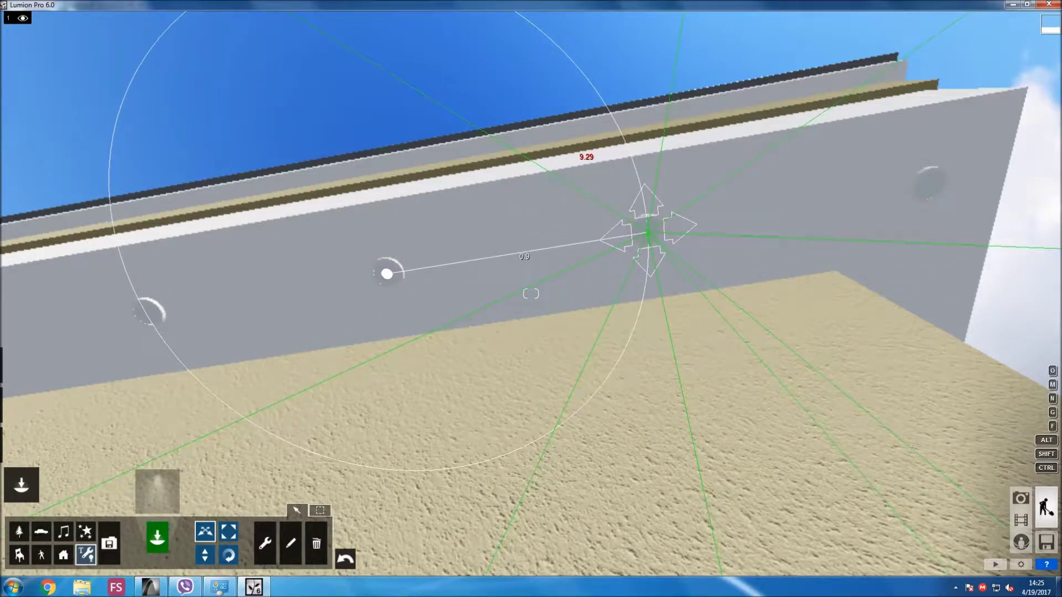
{"action": "right_click_drag", "start_coordinate": [531, 293], "coordinate": [531, 293]}
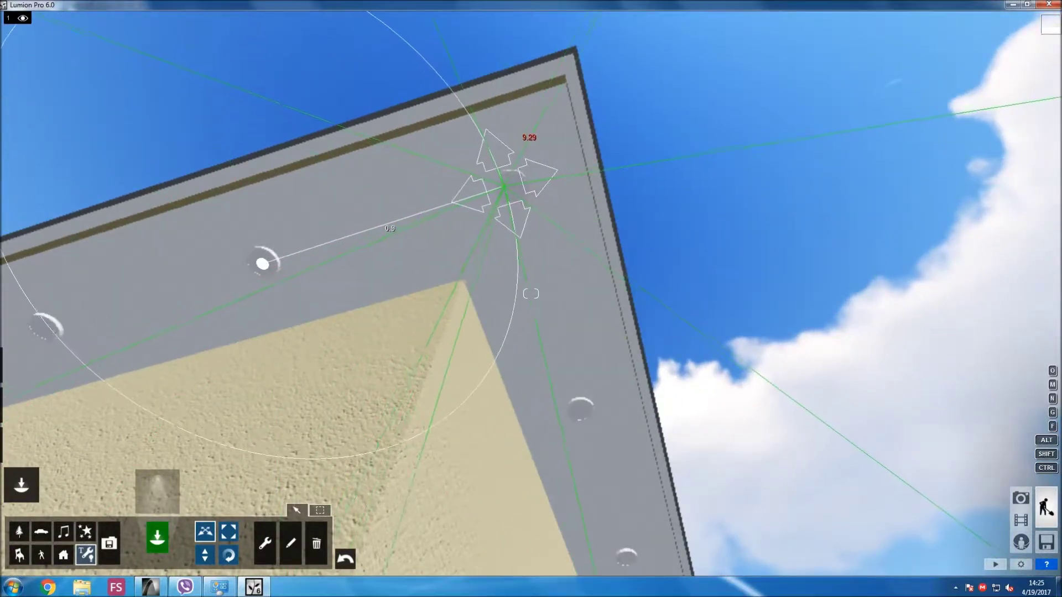
{"action": "right_click_drag", "start_coordinate": [531, 293], "coordinate": [531, 293]}
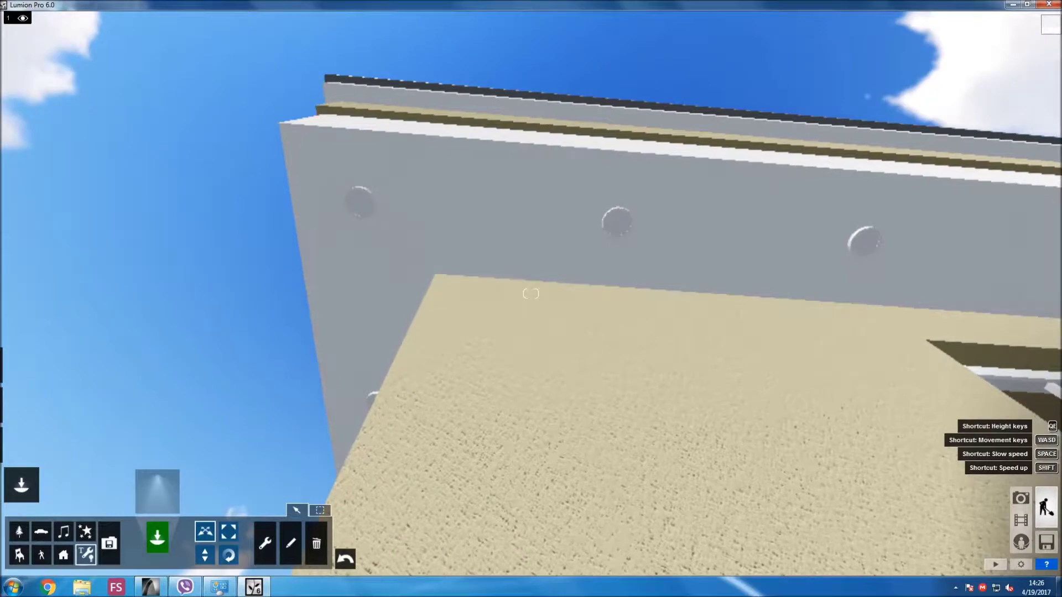
{"action": "left_click_drag", "start_coordinate": [359, 203], "coordinate": [618, 224]}
{"action": "right_click_drag", "start_coordinate": [531, 293], "coordinate": [531, 293]}
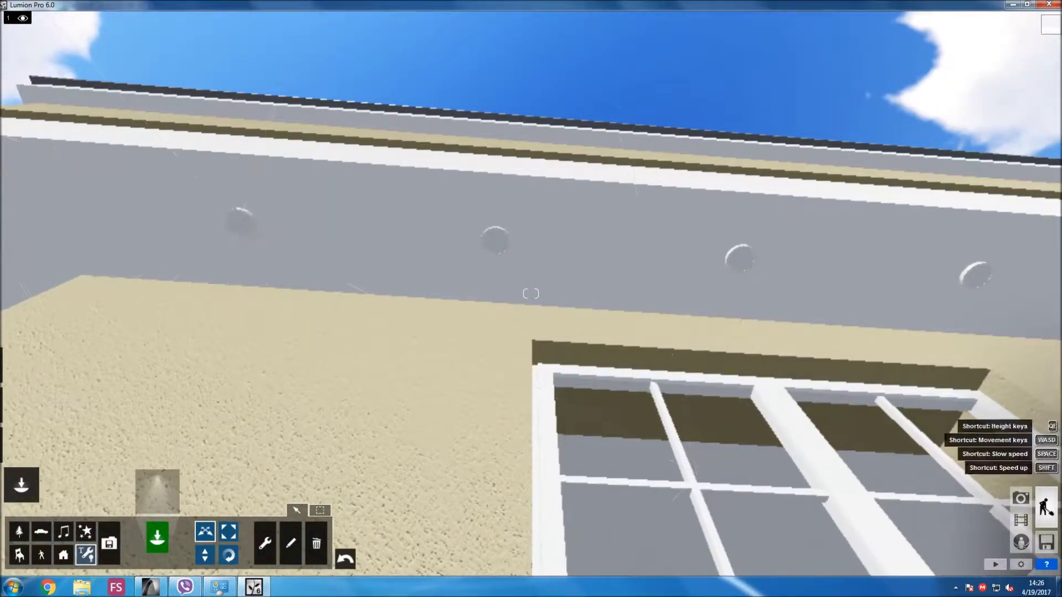
{"action": "left_click_drag", "start_coordinate": [239, 223], "coordinate": [492, 244]}
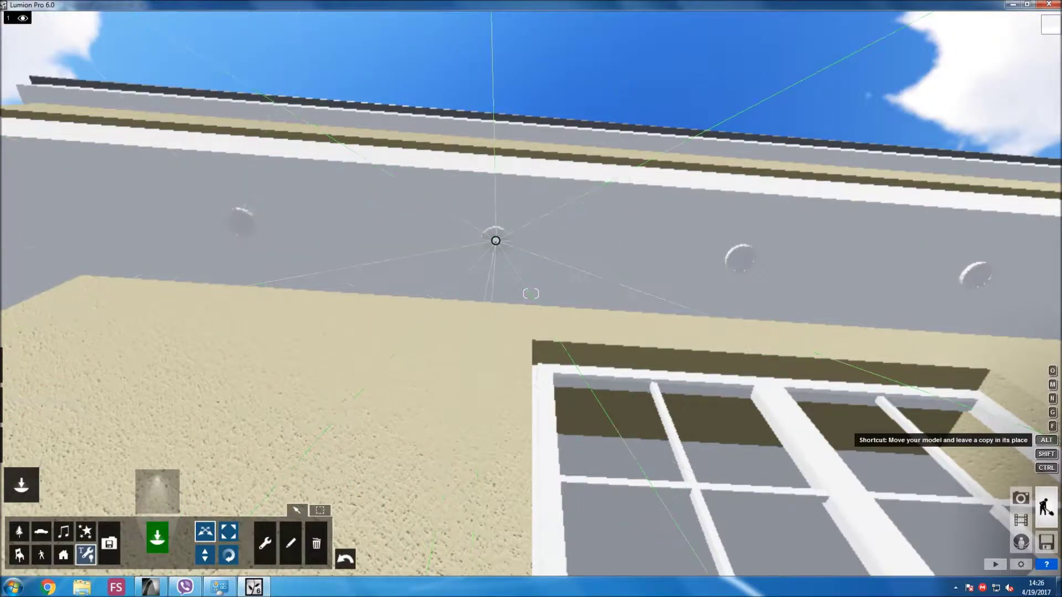
{"action": "left_click_drag", "start_coordinate": [734, 264], "coordinate": [741, 262]}
Continue copying spotlights along the slab beside the skylight toward its inner corner.
{"action": "right_click_drag", "start_coordinate": [741, 261], "coordinate": [741, 261]}
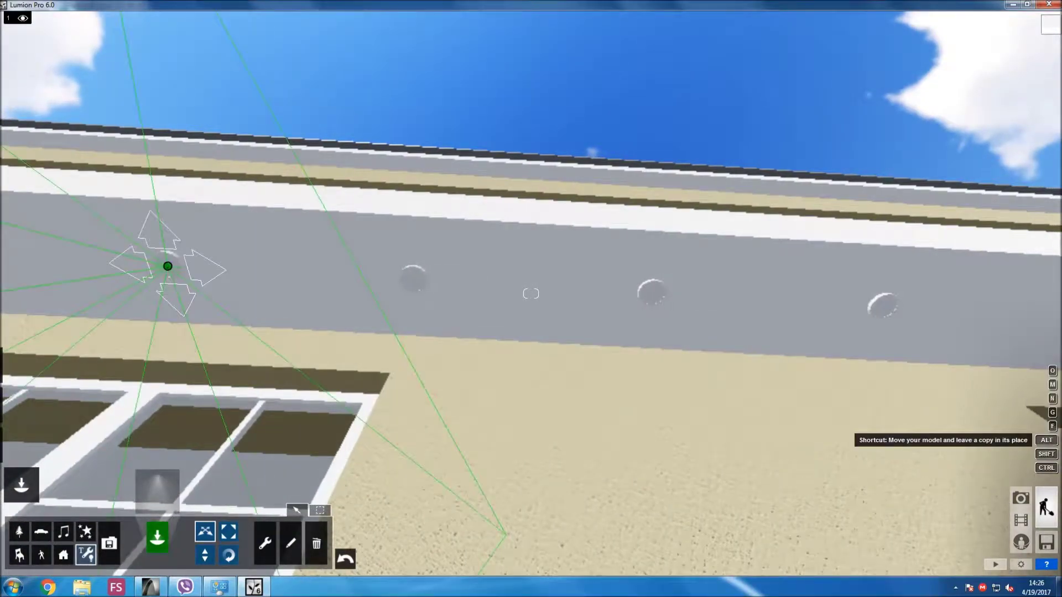
{"action": "left_click_drag", "start_coordinate": [167, 266], "coordinate": [415, 282]}
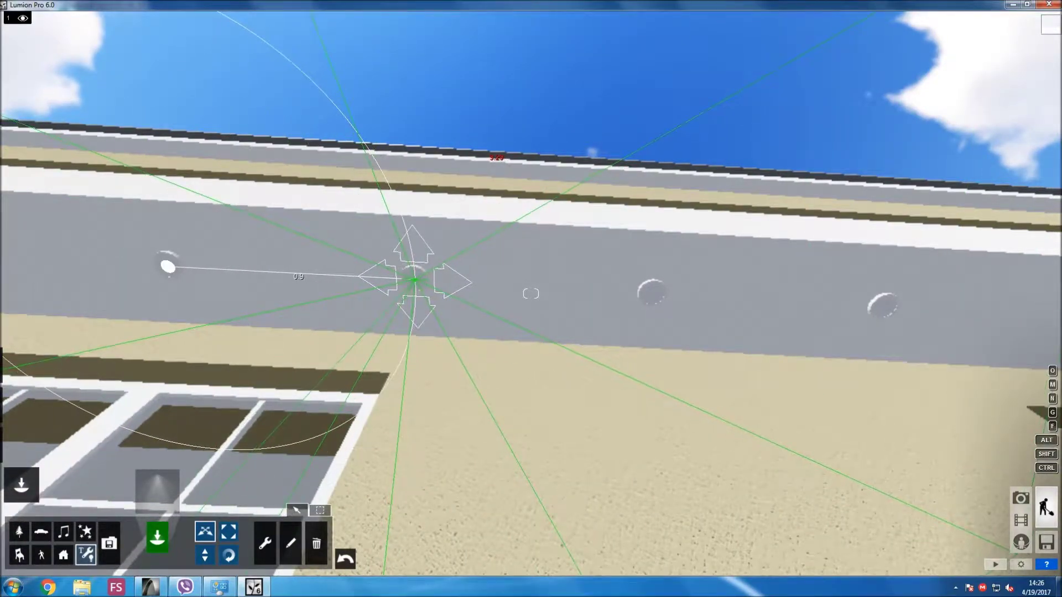
{"action": "right_click_drag", "start_coordinate": [415, 282], "coordinate": [414, 282]}
{"action": "right_click_drag", "start_coordinate": [530, 293], "coordinate": [530, 293]}
{"action": "left_click_drag", "start_coordinate": [243, 381], "coordinate": [441, 323]}
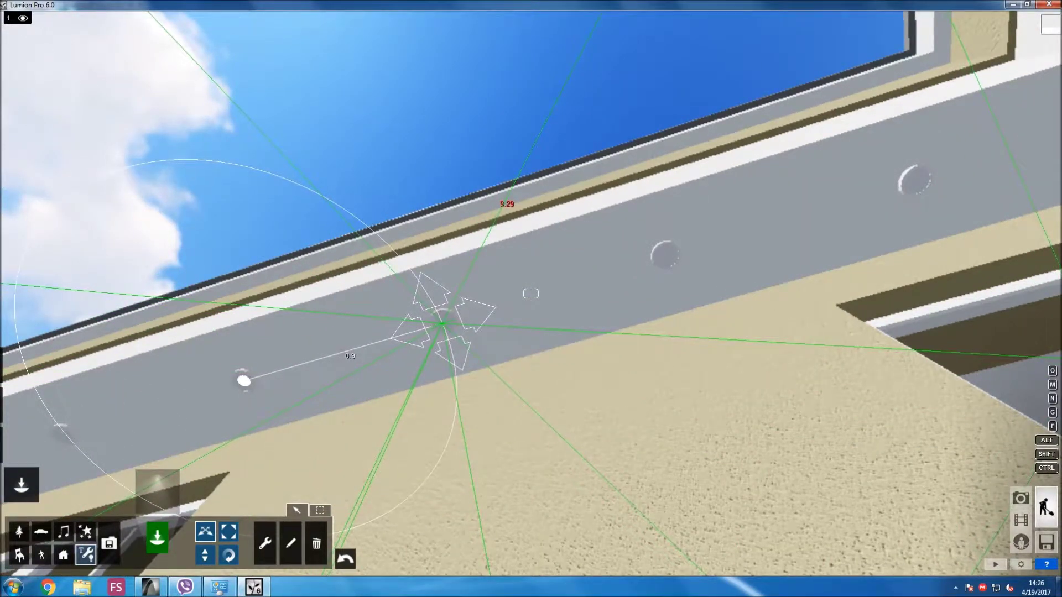
{"action": "left_click_drag", "start_coordinate": [443, 322], "coordinate": [667, 258]}
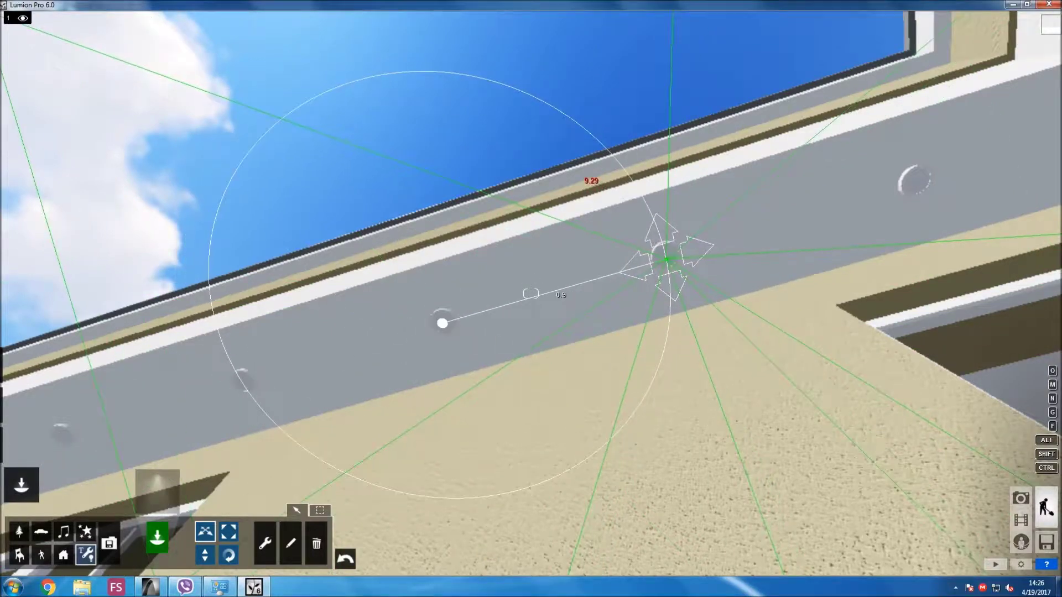
{"action": "right_click_drag", "start_coordinate": [530, 293], "coordinate": [530, 293]}
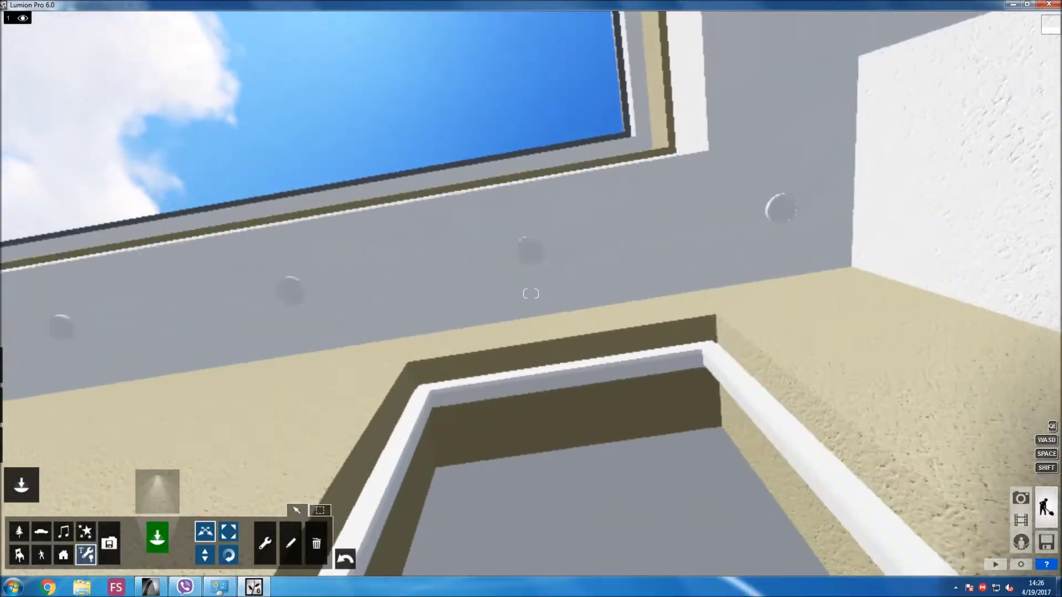
{"action": "left_click_drag", "start_coordinate": [265, 267], "coordinate": [754, 246]}
{"action": "right_click_drag", "start_coordinate": [531, 293], "coordinate": [530, 293]}
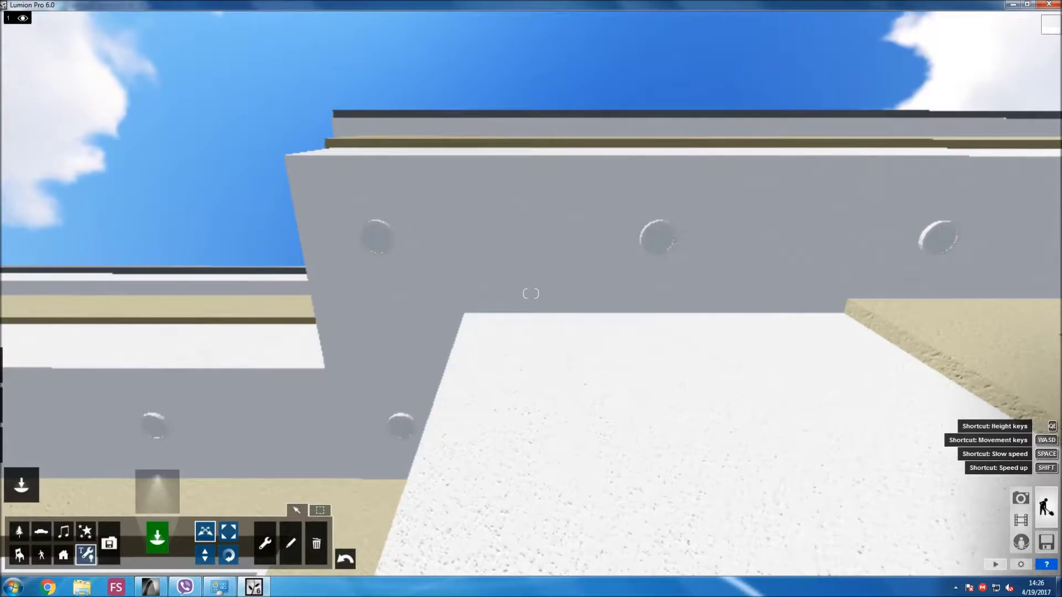
Add five spotlight copies about 0.9 m apart along the slab out to the outer corner.
{"action": "mouse_move", "coordinate": [399, 430]}
{"action": "left_mouse_down", "text": "alt"}
{"action": "mouse_move", "coordinate": [378, 247]}
{"action": "mouse_move", "coordinate": [658, 237]}
{"action": "left_mouse_up", "text": "alt"}
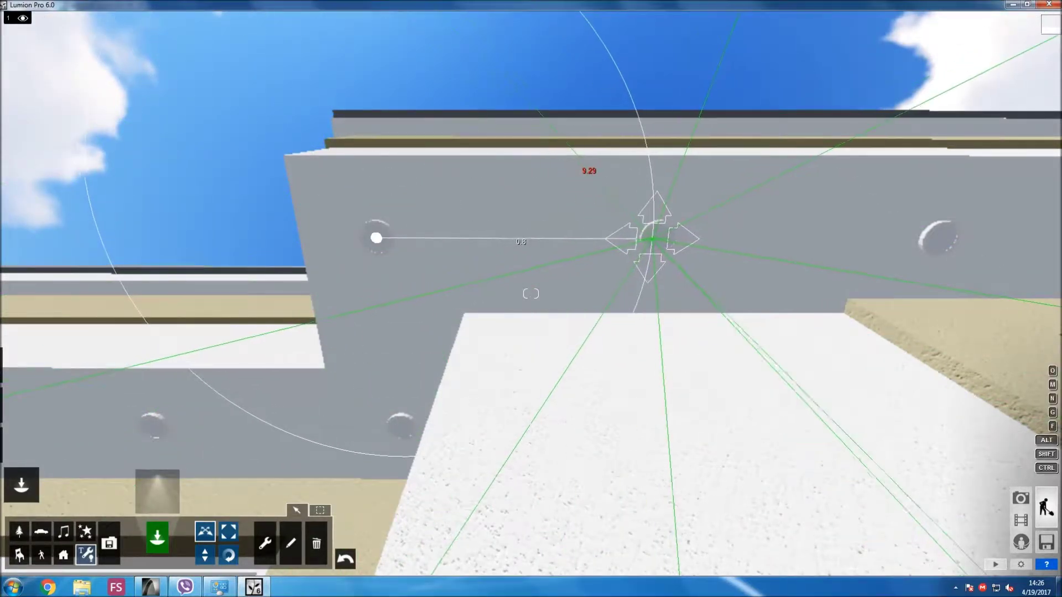
{"action": "key", "text": "d"}
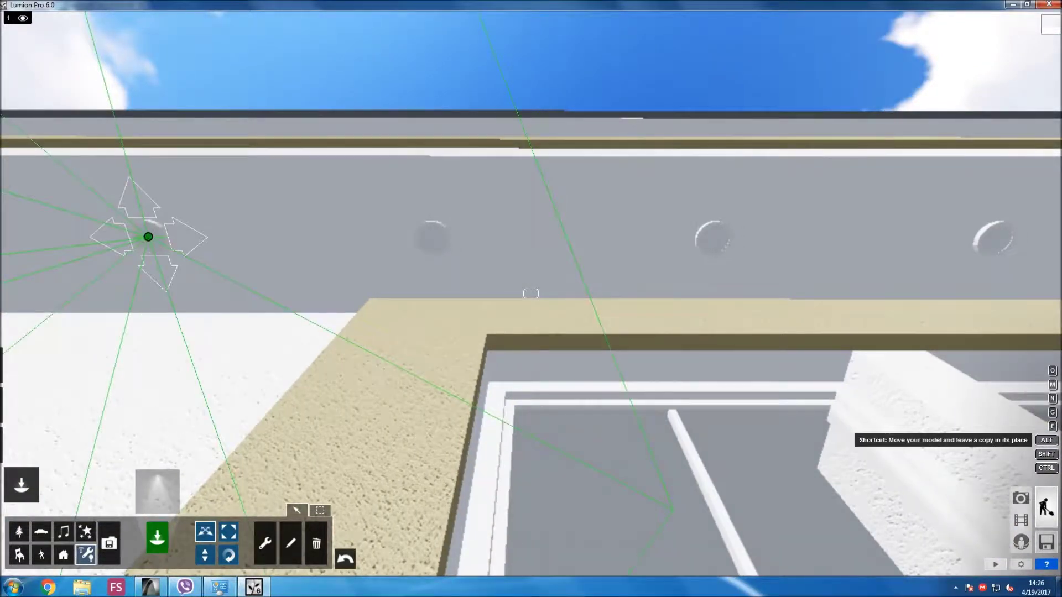
{"action": "left_click_drag", "start_coordinate": [148, 237], "coordinate": [426, 241], "text": "alt"}
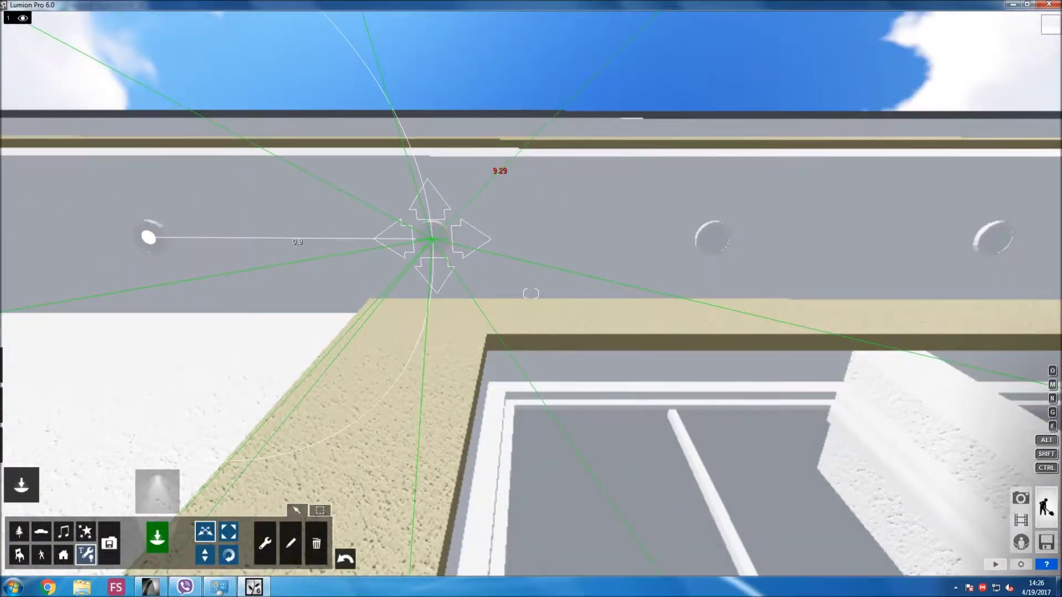
{"action": "left_click_drag", "start_coordinate": [432, 239], "coordinate": [716, 241], "text": "alt"}
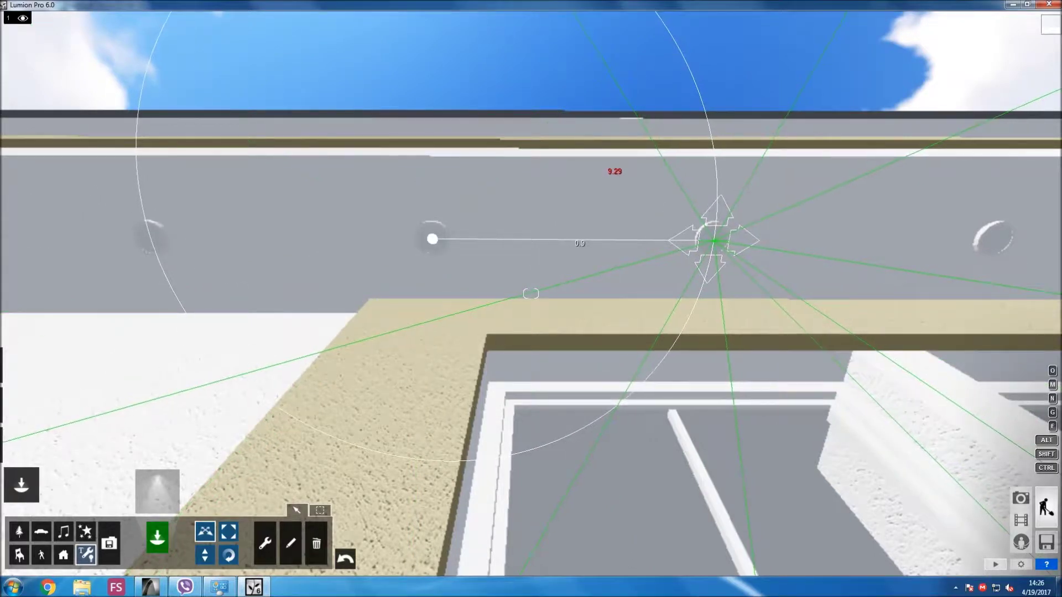
{"action": "key", "text": "d"}
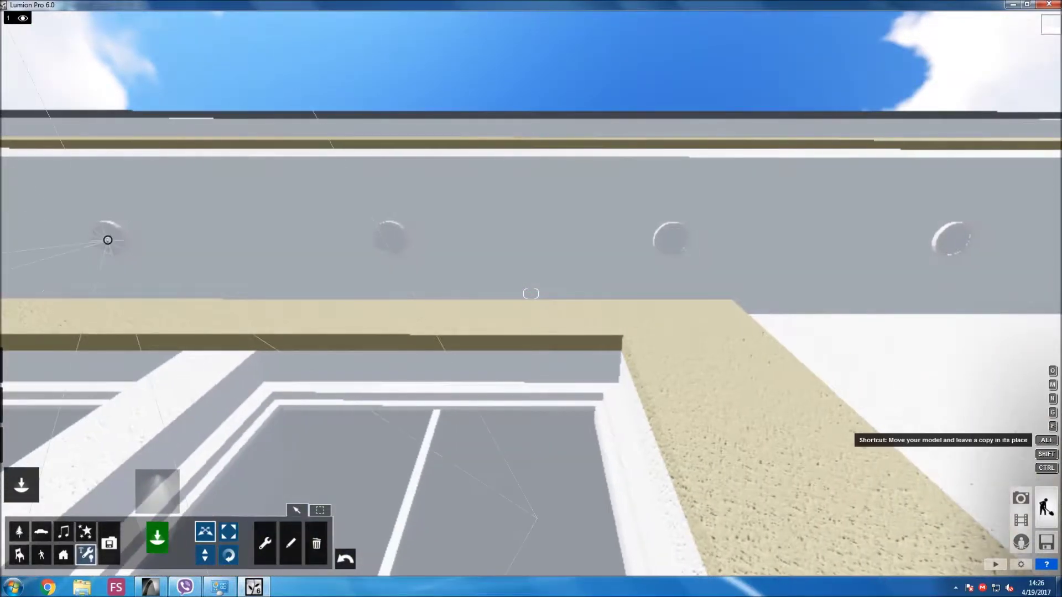
{"action": "left_click_drag", "start_coordinate": [108, 240], "coordinate": [663, 237], "text": "alt"}
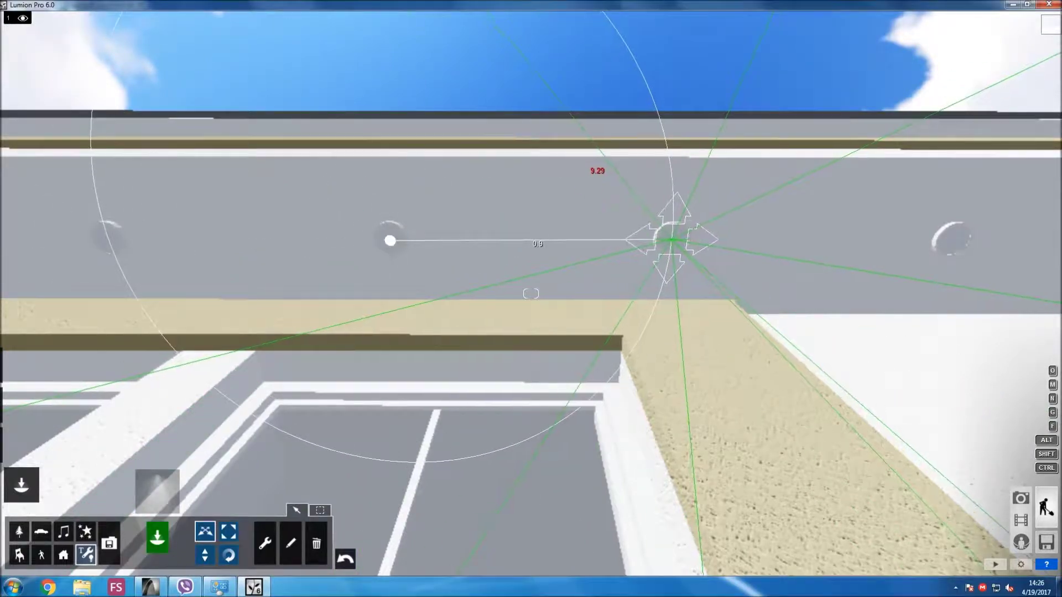
{"action": "key", "text": "d"}
{"action": "key", "text": "d"}
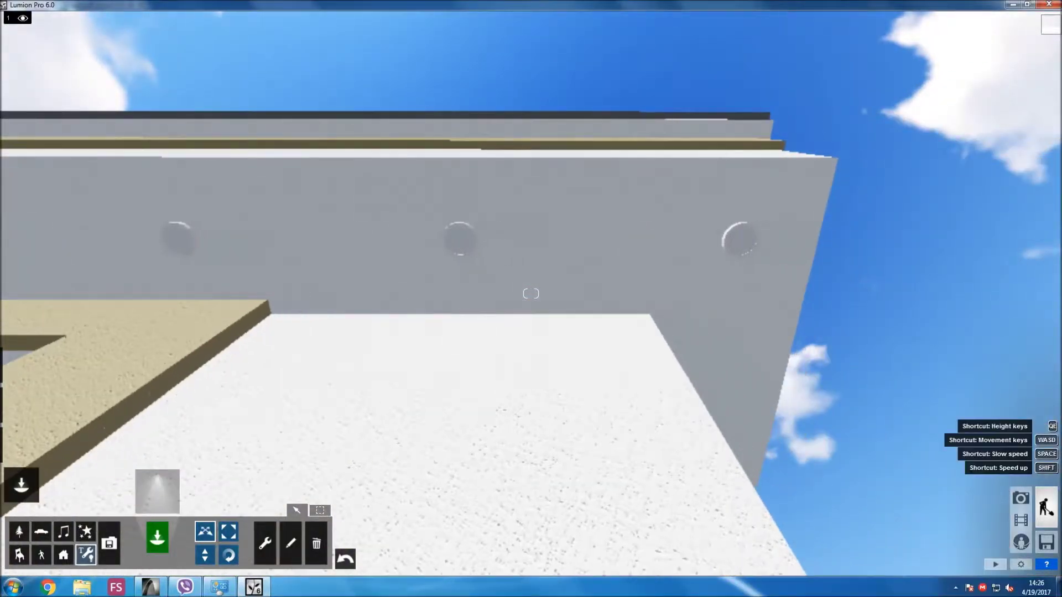
{"action": "left_click_drag", "start_coordinate": [173, 240], "coordinate": [701, 244], "text": "alt"}
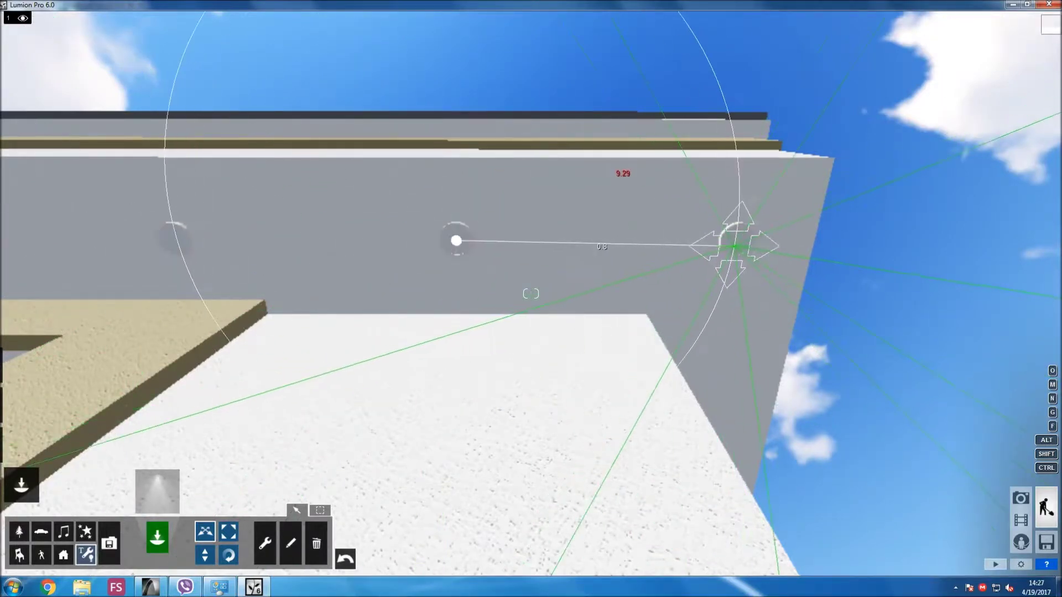
{"action": "mouse_move", "coordinate": [739, 241]}
{"action": "right_mouse_down"}
{"action": "mouse_move", "coordinate": [663, 166]}
{"action": "mouse_move", "coordinate": [608, 178]}
{"action": "right_mouse_up"}
{"action": "right_click_drag", "start_coordinate": [530, 293], "coordinate": [520, 343]}
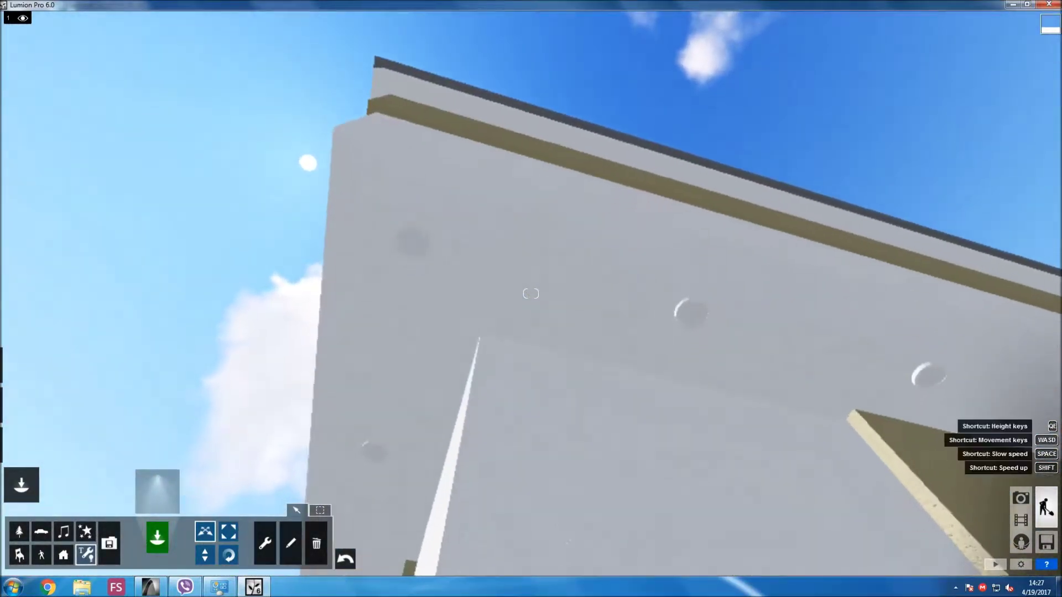
Copy spotlights around the corner onto the adjoining slab edge.
{"action": "left_click_drag", "start_coordinate": [412, 238], "coordinate": [691, 310]}
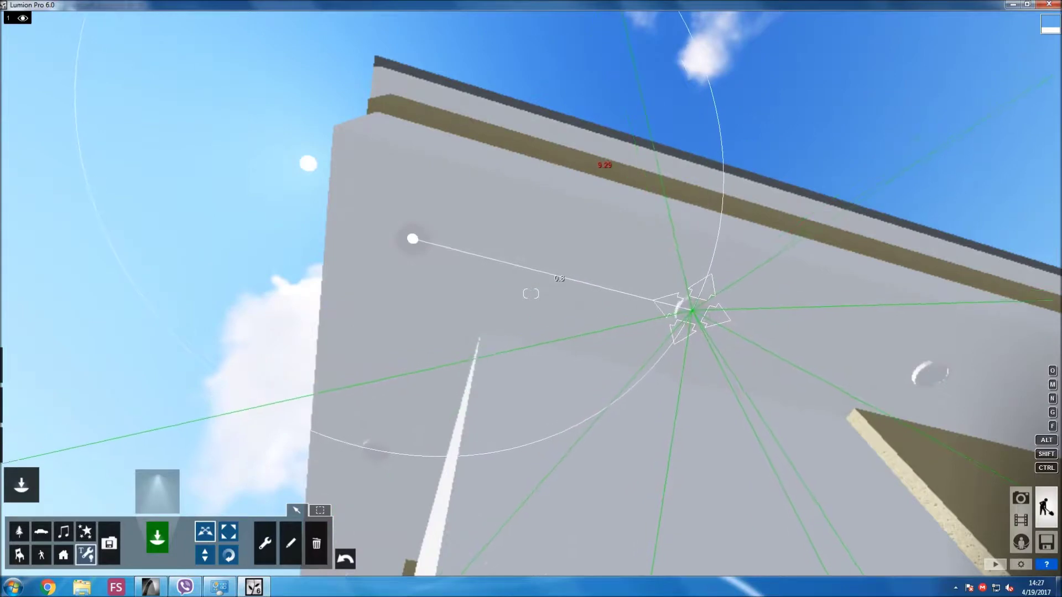
{"action": "mouse_move", "coordinate": [691, 310]}
{"action": "right_mouse_down"}
{"action": "mouse_move", "coordinate": [740, 288]}
{"action": "mouse_move", "coordinate": [758, 295]}
{"action": "right_mouse_up"}
{"action": "right_click_drag", "start_coordinate": [530, 293], "coordinate": [534, 292]}
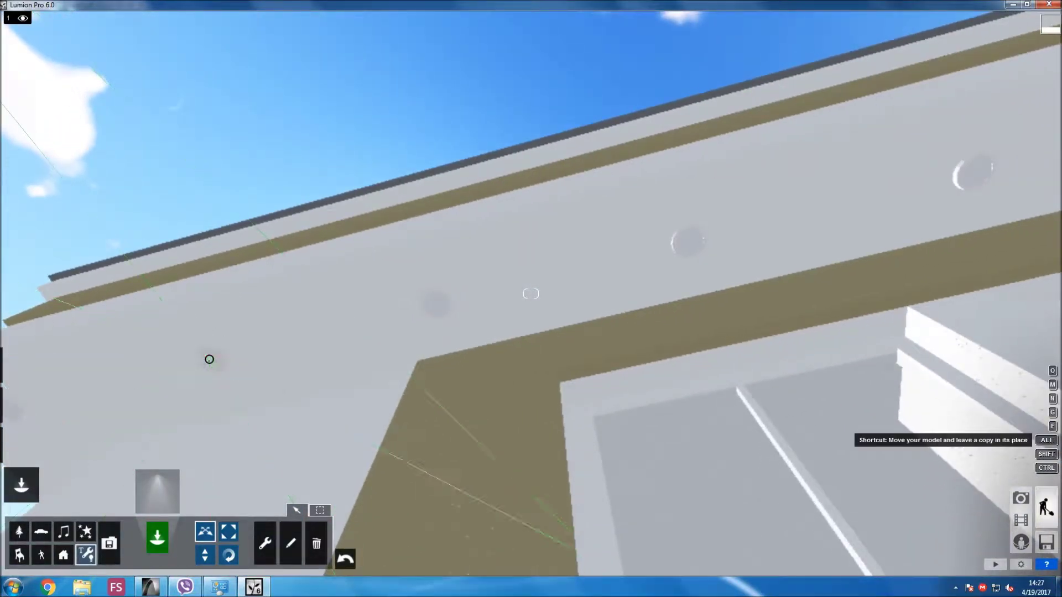
{"action": "left_click_drag", "start_coordinate": [209, 359], "coordinate": [435, 303]}
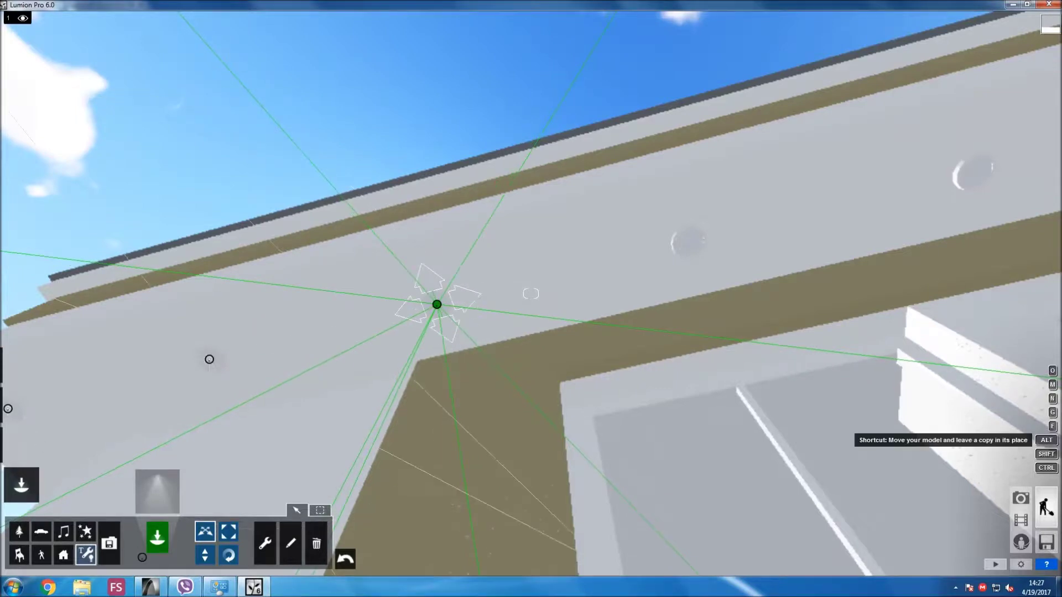
{"action": "left_click_drag", "start_coordinate": [699, 271], "coordinate": [688, 244]}
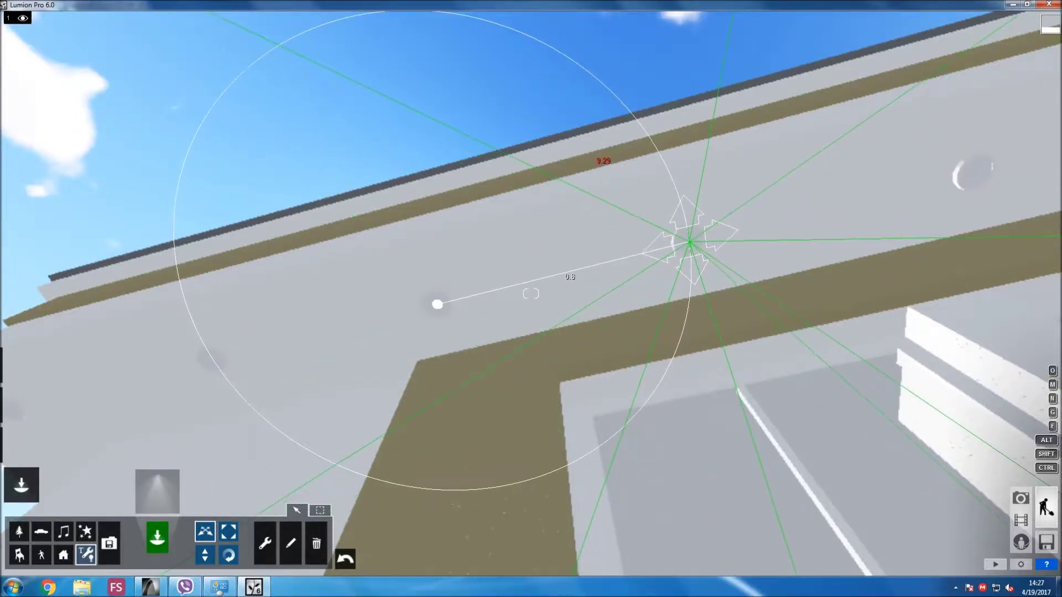
{"action": "right_click_drag", "start_coordinate": [688, 244], "coordinate": [663, 260]}
{"action": "right_click_drag", "start_coordinate": [530, 293], "coordinate": [530, 293]}
Add more evenly spaced spotlight copies along the slab toward the far corner.
{"action": "left_click_drag", "start_coordinate": [63, 290], "coordinate": [590, 321], "text": "alt"}
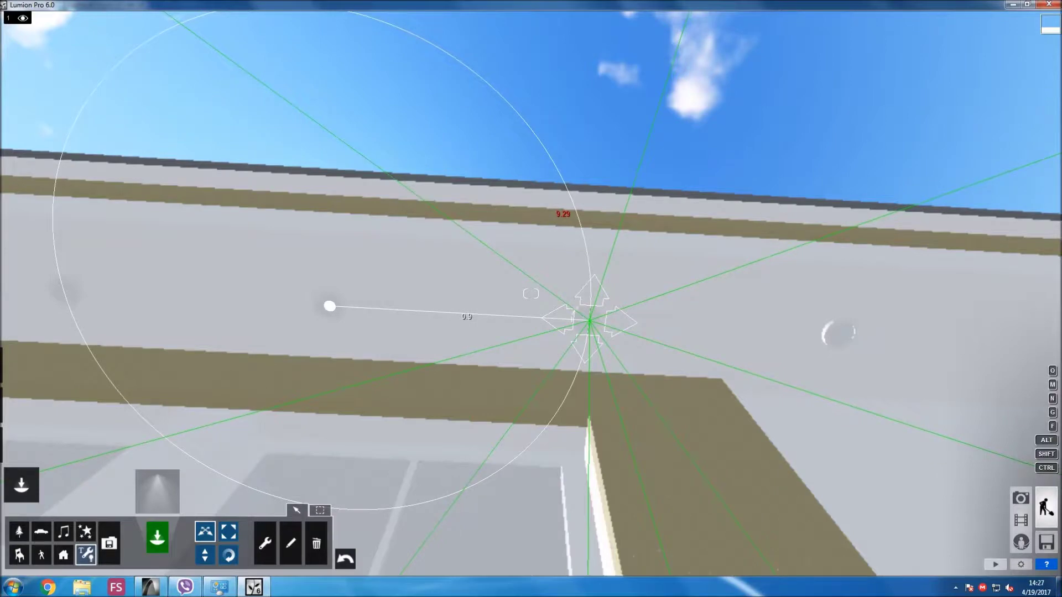
{"action": "left_click_drag", "start_coordinate": [589, 320], "coordinate": [841, 337], "text": "alt"}
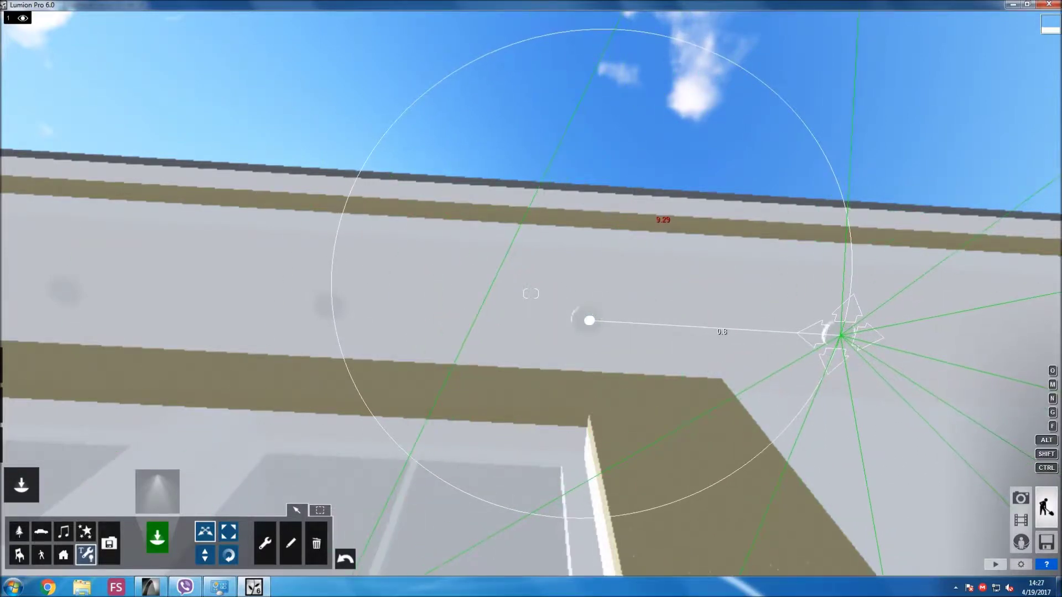
{"action": "key", "text": "w"}
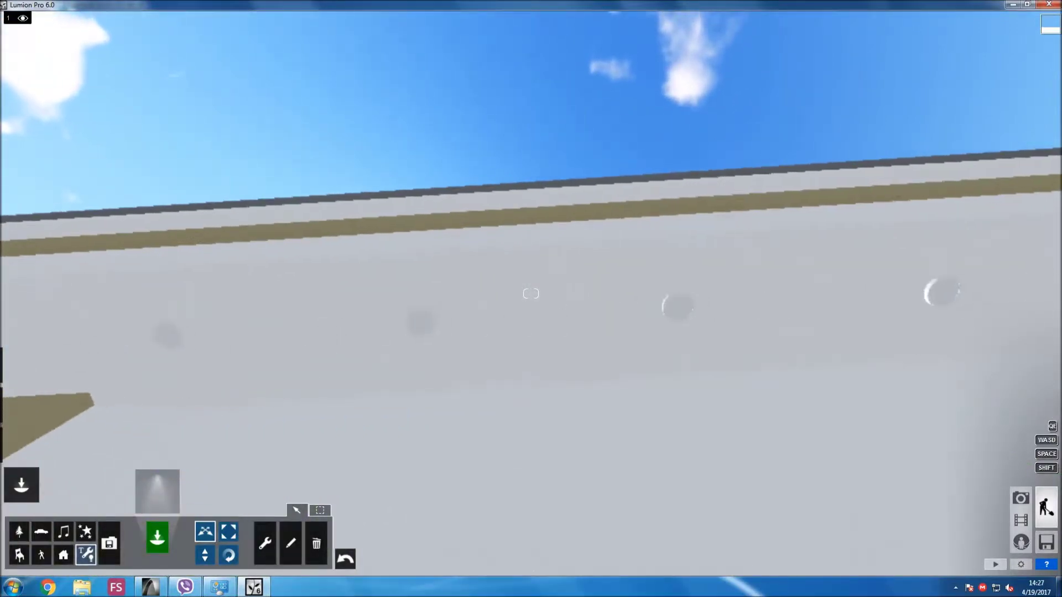
{"action": "key", "text": "d"}
{"action": "left_click_drag", "start_coordinate": [374, 322], "coordinate": [667, 308], "text": "alt"}
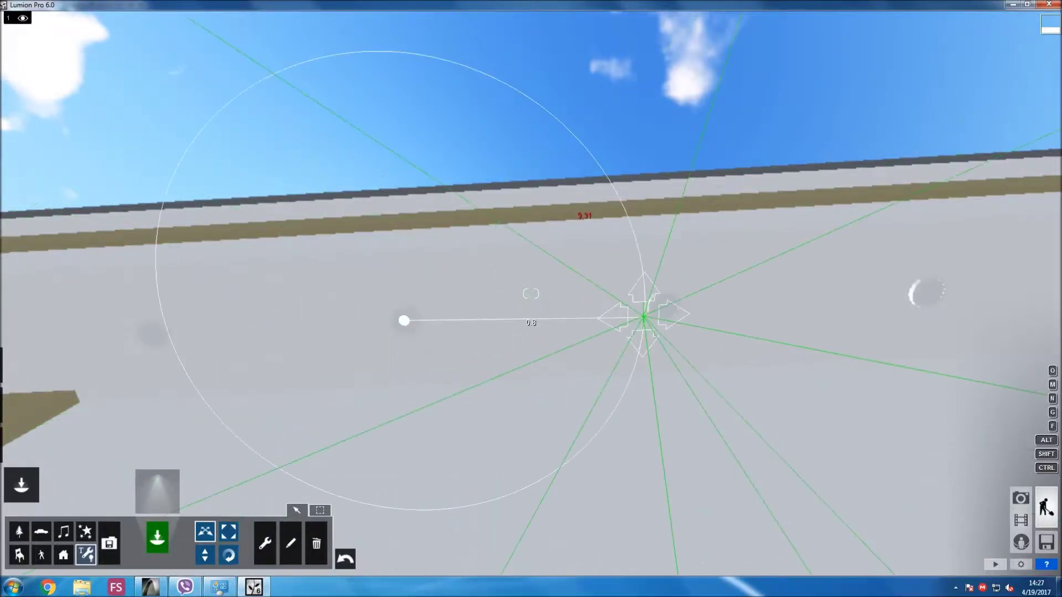
{"action": "right_click_drag", "start_coordinate": [531, 294], "coordinate": [531, 309]}
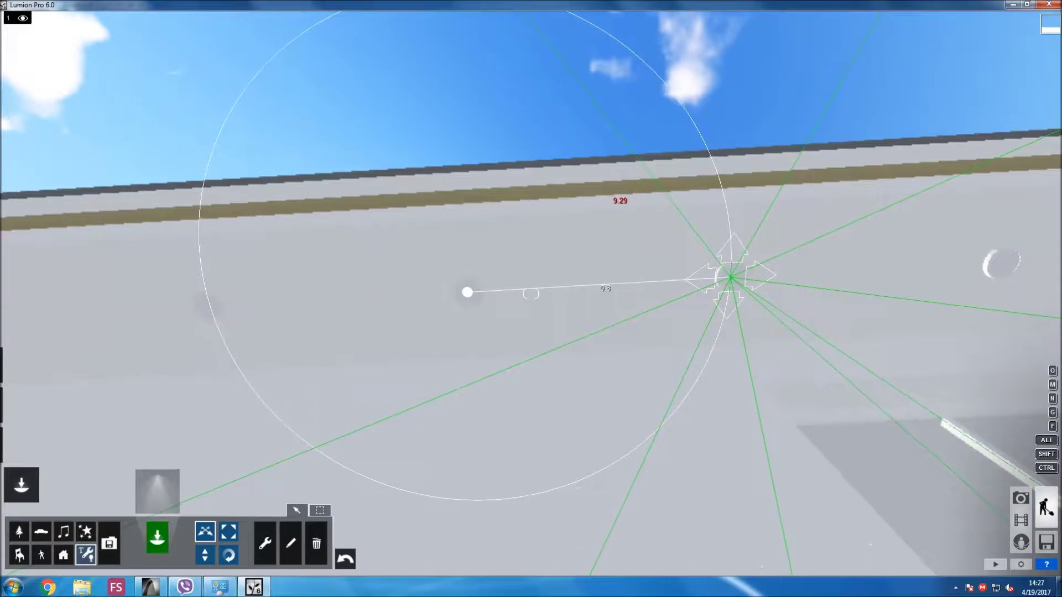
{"action": "right_click_drag", "start_coordinate": [530, 293], "coordinate": [608, 287]}
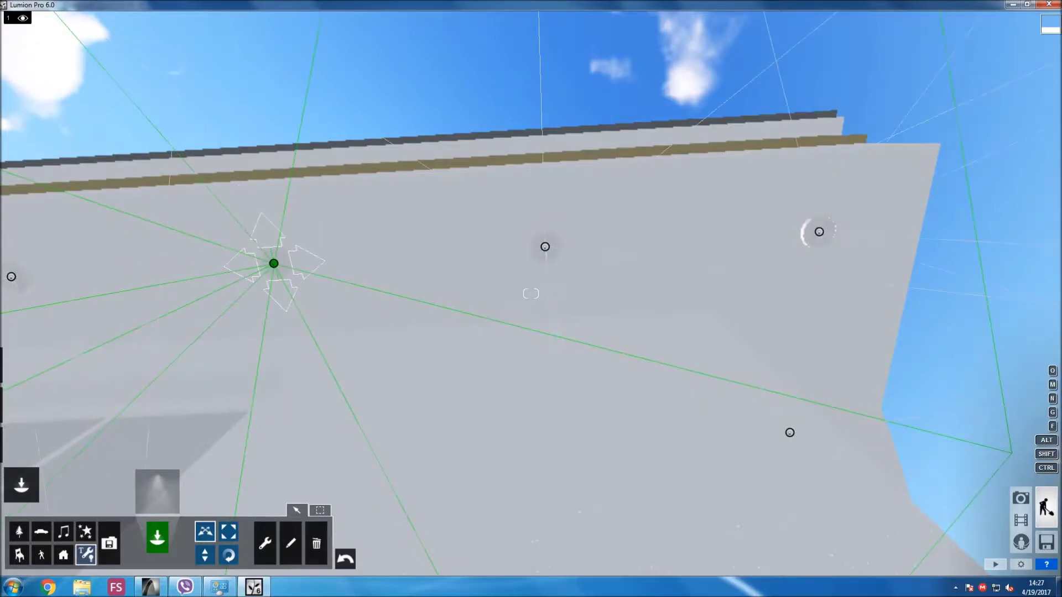
Swing the view across the building and fly through the doorway into the kitchen.
{"action": "right_click_drag", "start_coordinate": [531, 293], "coordinate": [531, 293]}
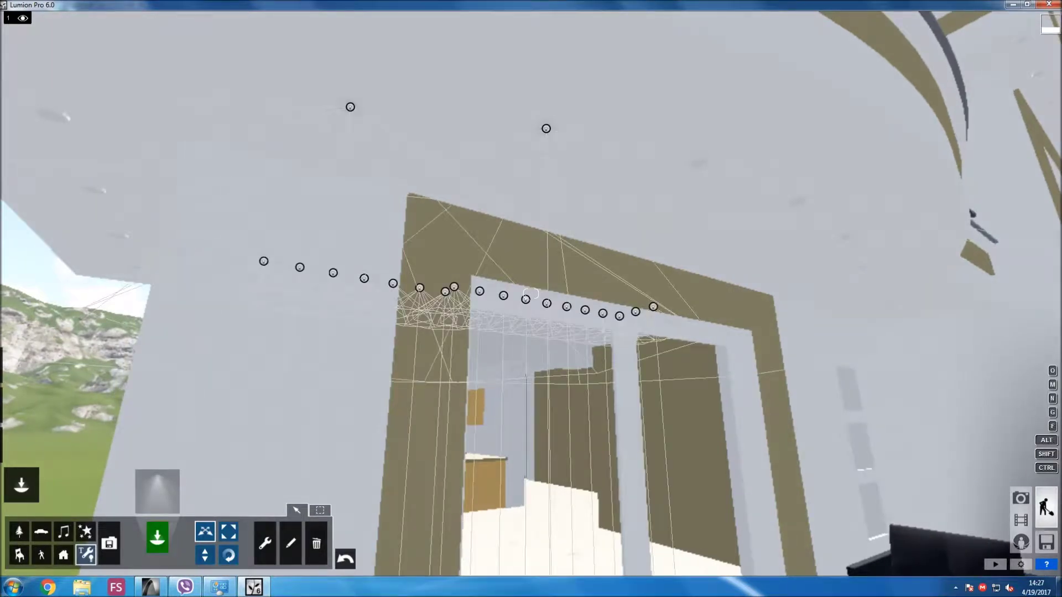
{"action": "right_click_drag", "start_coordinate": [531, 293], "coordinate": [531, 293]}
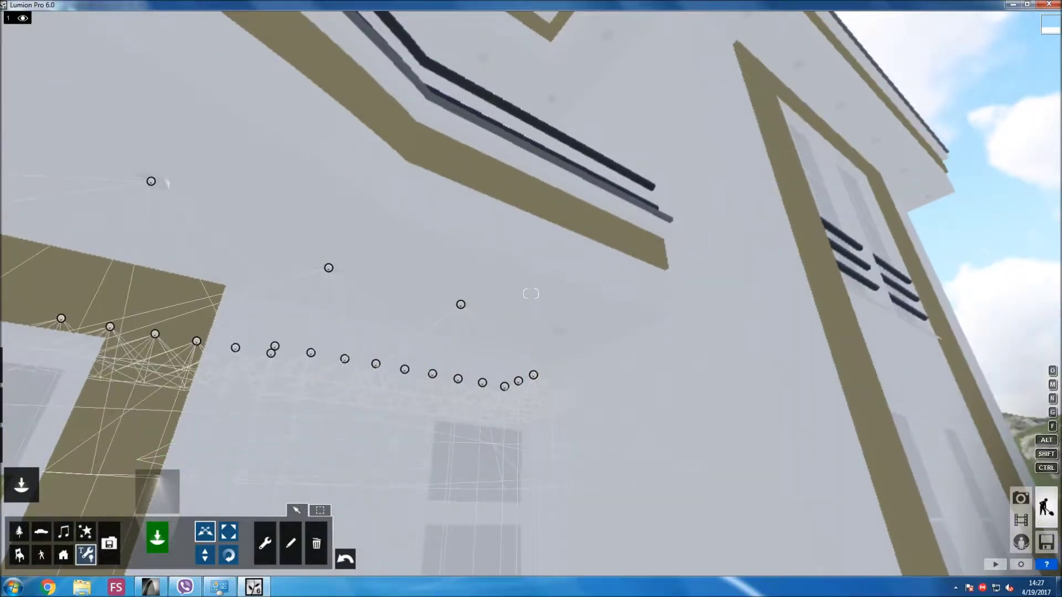
{"action": "right_click_drag", "start_coordinate": [531, 293], "coordinate": [531, 293]}
Place a Lamp23 spotlight at a ceiling downlight at 9.29 height inside the house.
{"action": "left_click", "coordinate": [157, 491]}
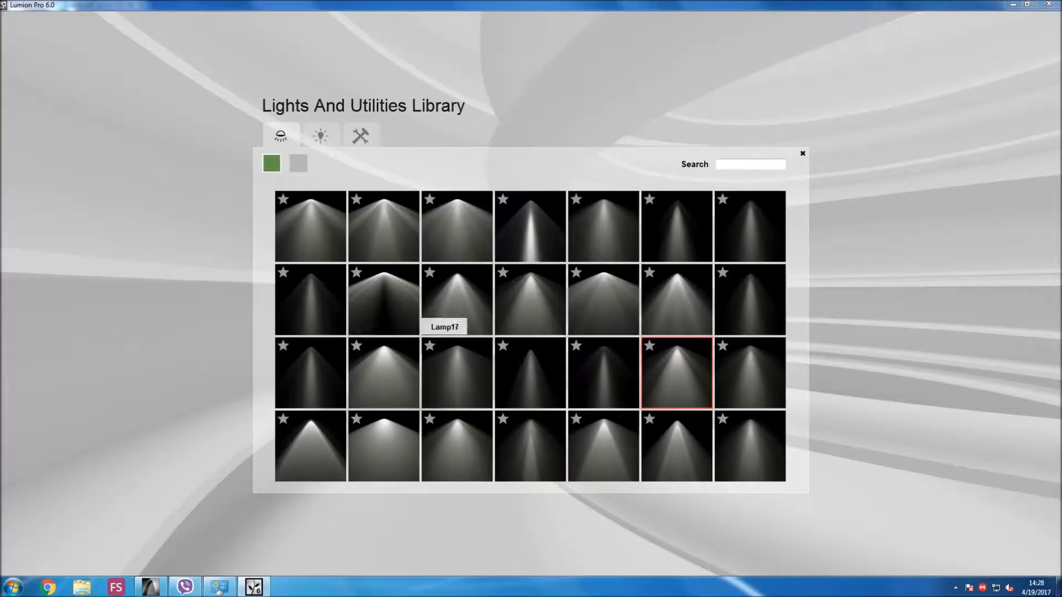
{"action": "left_click", "coordinate": [368, 392]}
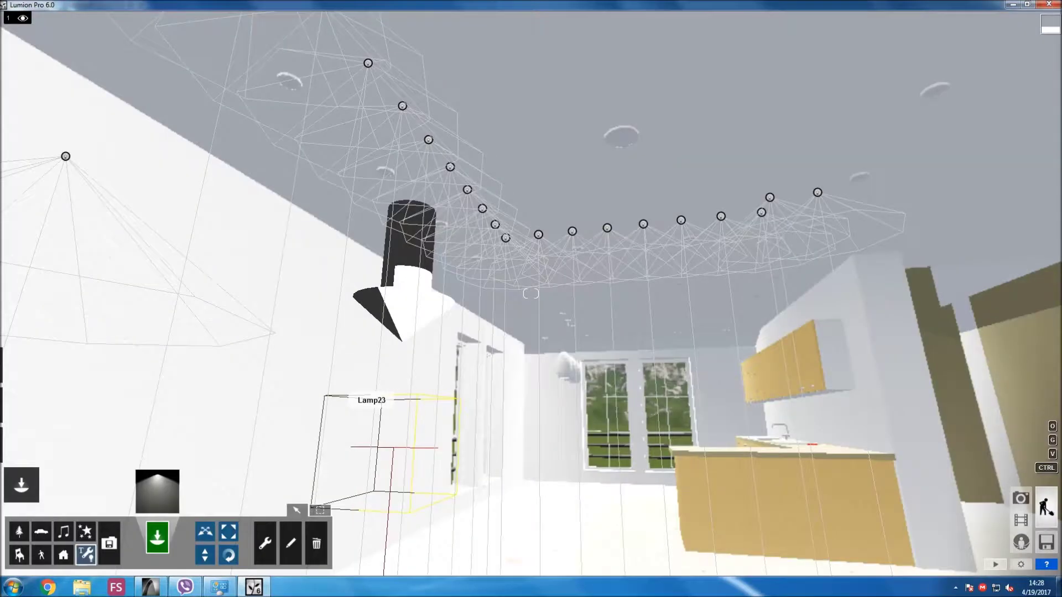
{"action": "right_click_drag", "start_coordinate": [531, 293], "coordinate": [531, 293]}
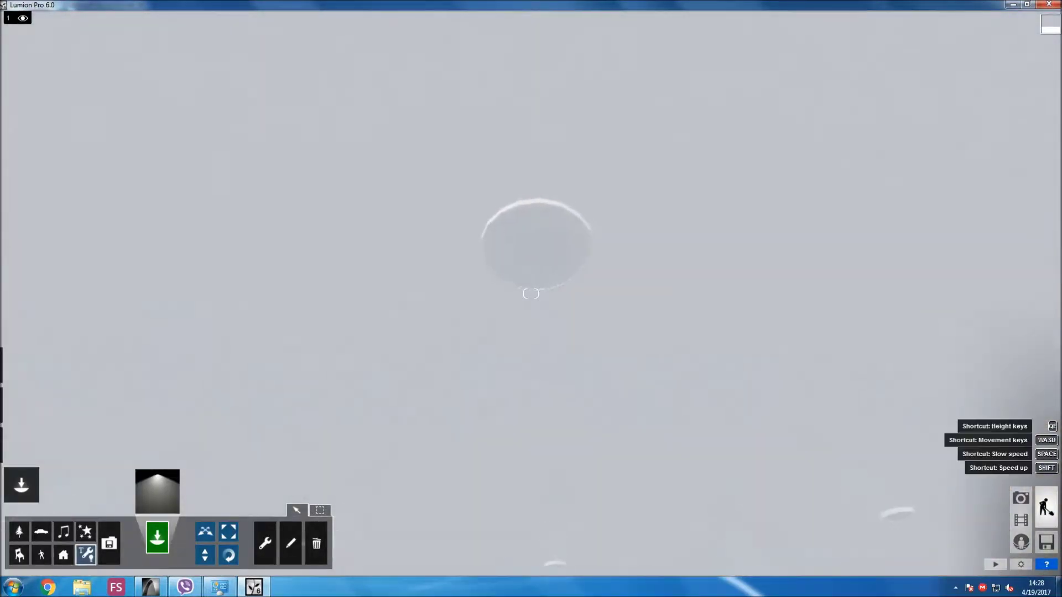
{"action": "right_click_drag", "start_coordinate": [531, 293], "coordinate": [528, 293]}
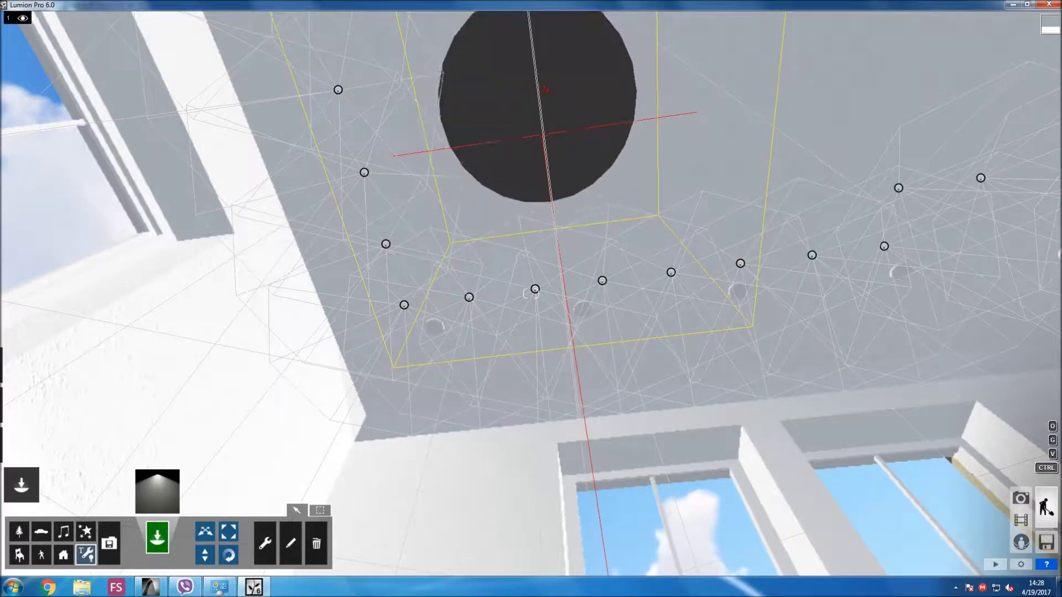
{"action": "right_click_drag", "start_coordinate": [530, 293], "coordinate": [531, 293]}
{"action": "key", "text": "w"}
{"action": "key", "text": "w"}
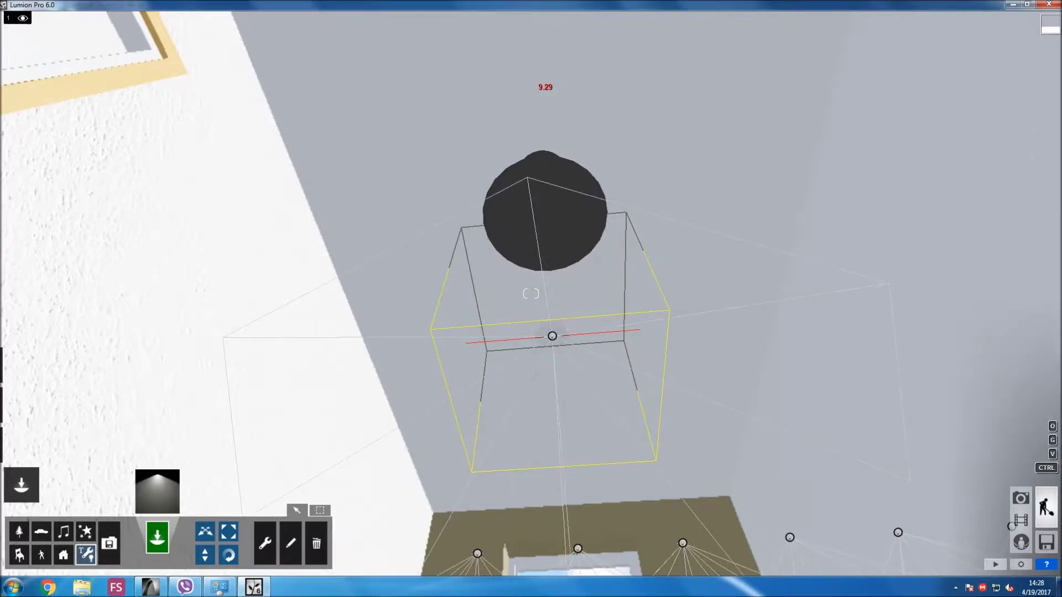
{"action": "right_click_drag", "start_coordinate": [530, 293], "coordinate": [531, 293]}
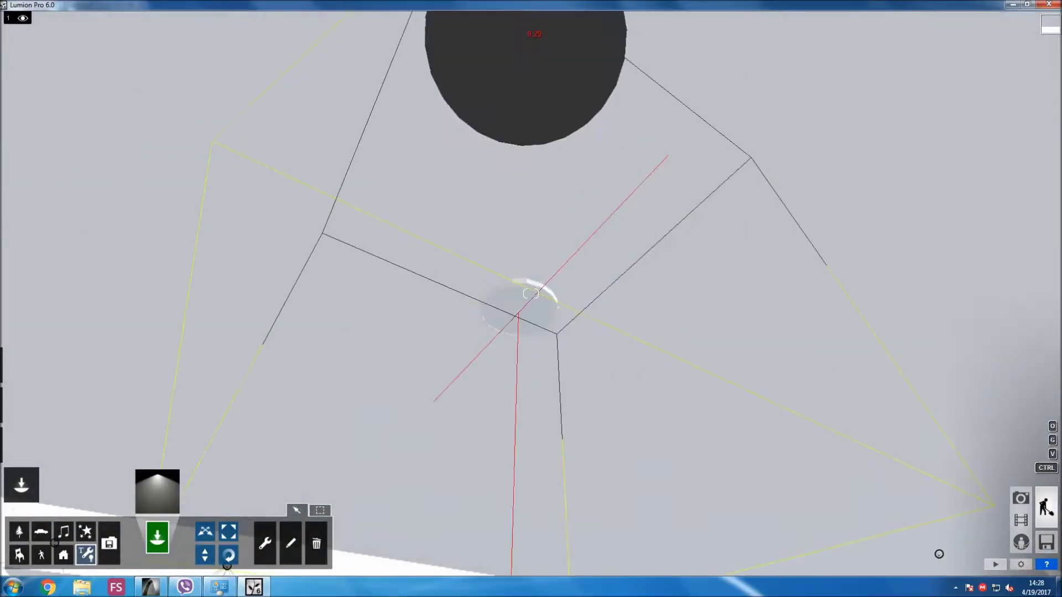
Tilt the view down toward the wall and windows.
{"action": "right_click_drag", "start_coordinate": [530, 293], "coordinate": [531, 293]}
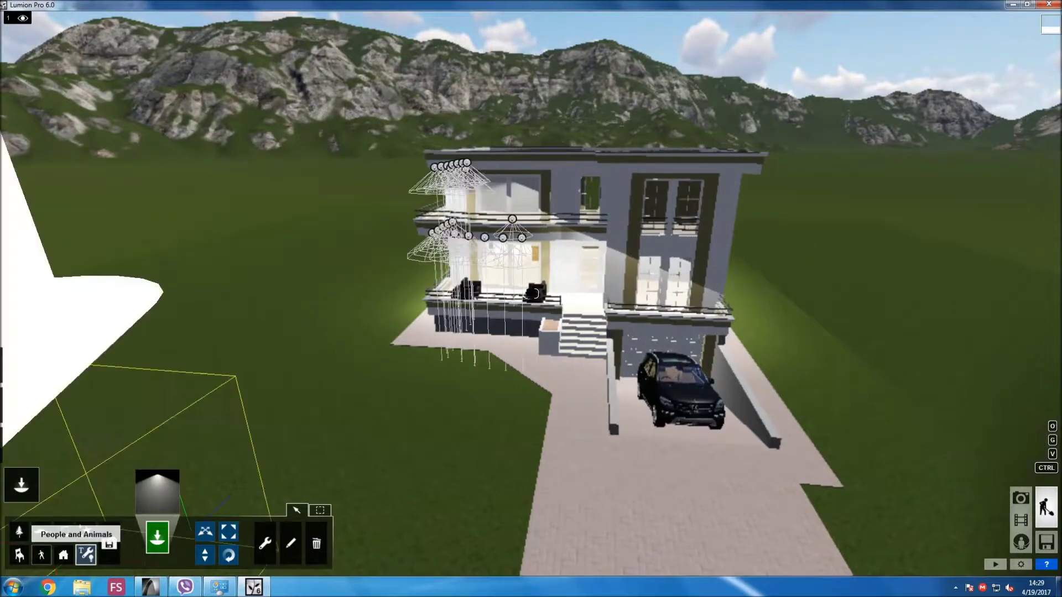
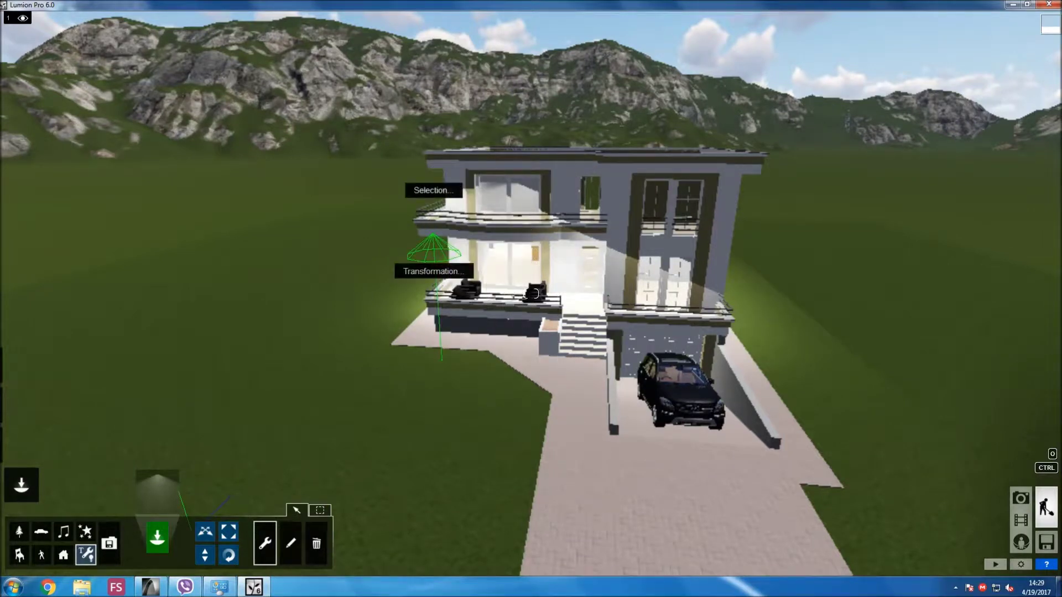
Lower the first group of ceiling lights' brightness from 300 to about 49.
{"action": "left_click", "coordinate": [433, 150]}
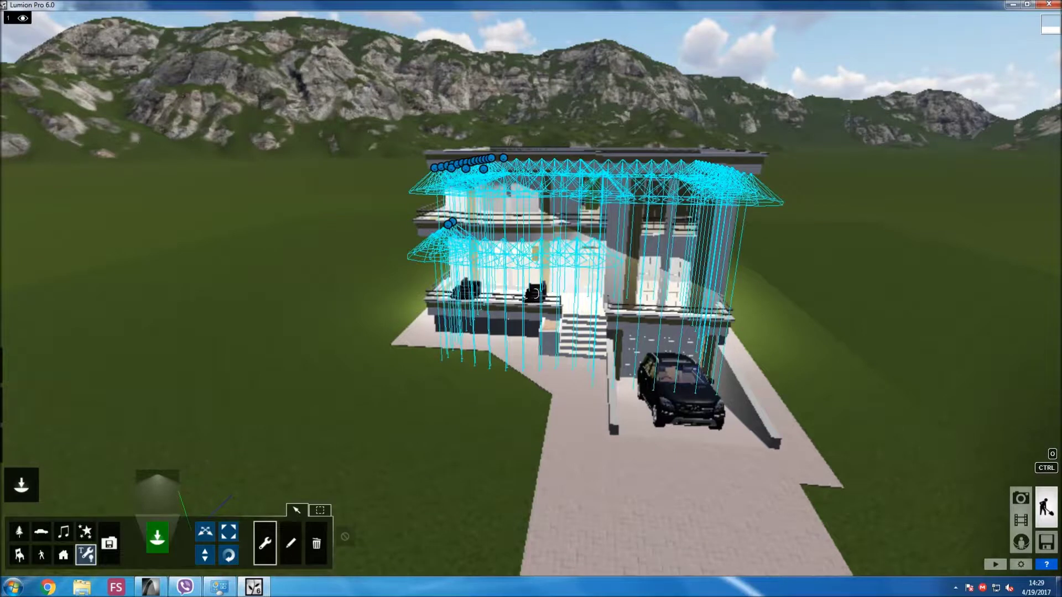
{"action": "left_click", "coordinate": [290, 543]}
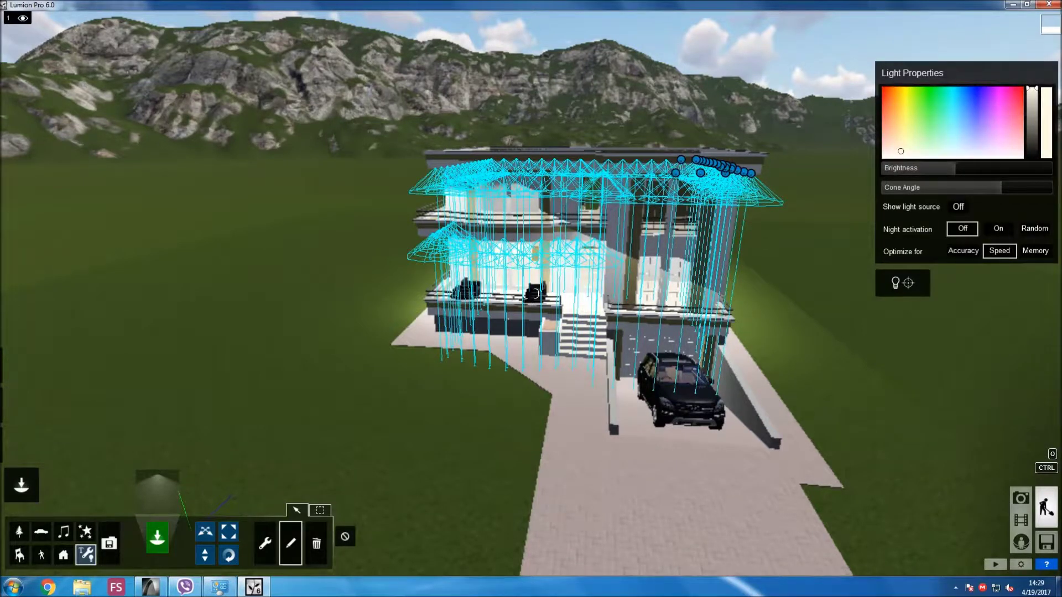
{"action": "left_click_drag", "start_coordinate": [954, 167], "coordinate": [932, 167]}
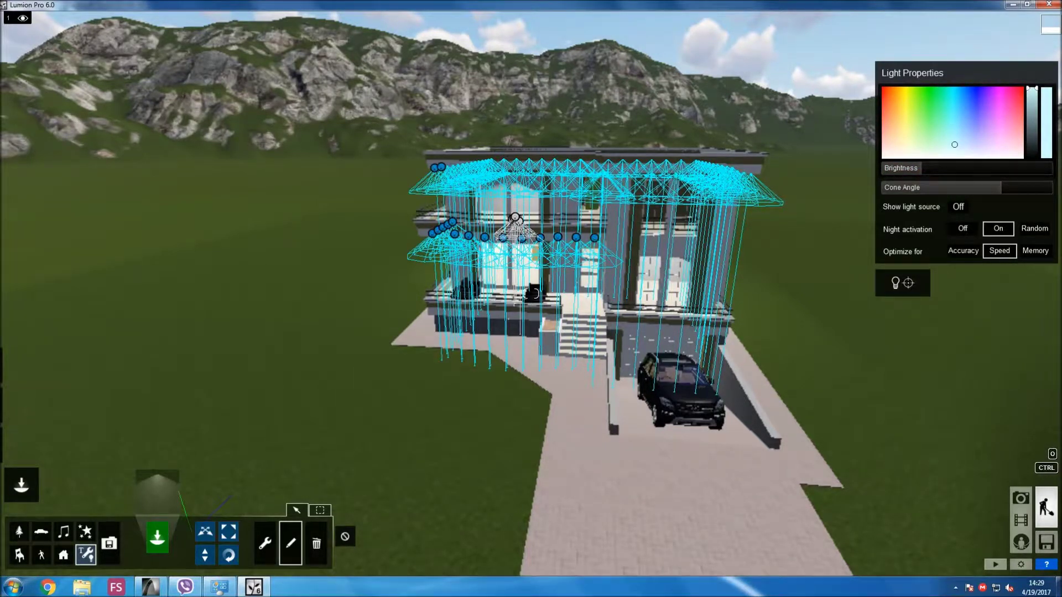
{"action": "scroll", "coordinate": [532, 293], "scroll_direction": "up", "scroll_amount": 2}
{"action": "scroll", "coordinate": [531, 294], "scroll_direction": "up", "scroll_amount": 3}
{"action": "scroll", "coordinate": [528, 293], "scroll_direction": "up", "scroll_amount": 3}
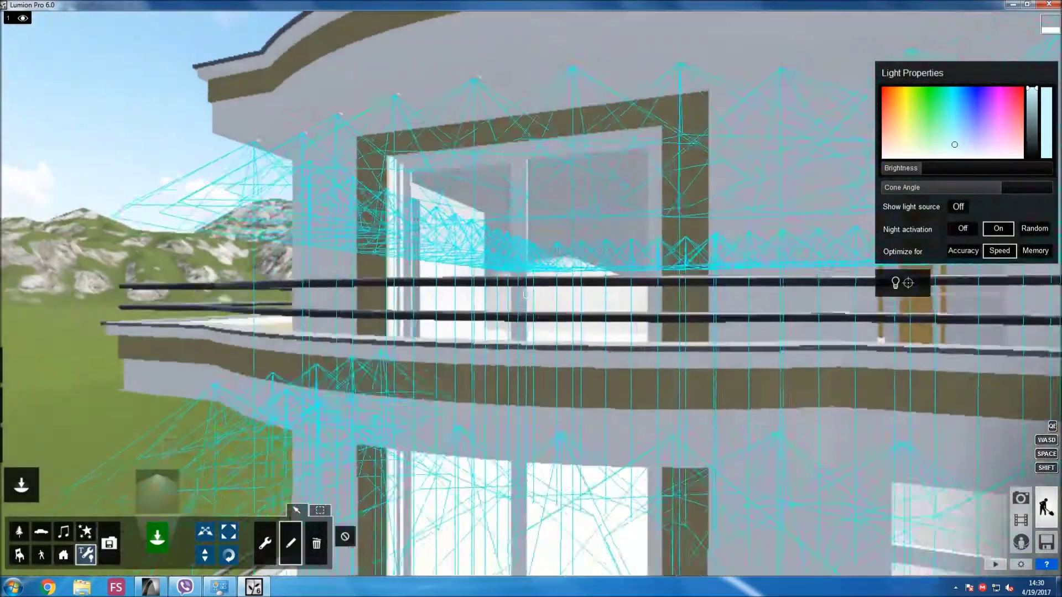
{"action": "scroll", "coordinate": [525, 295], "scroll_direction": "up", "scroll_amount": 3}
Dim all similar interior ceiling lights from 300 to about 66, then deselect all.
{"action": "left_click", "coordinate": [345, 536]}
{"action": "left_click", "coordinate": [265, 543]}
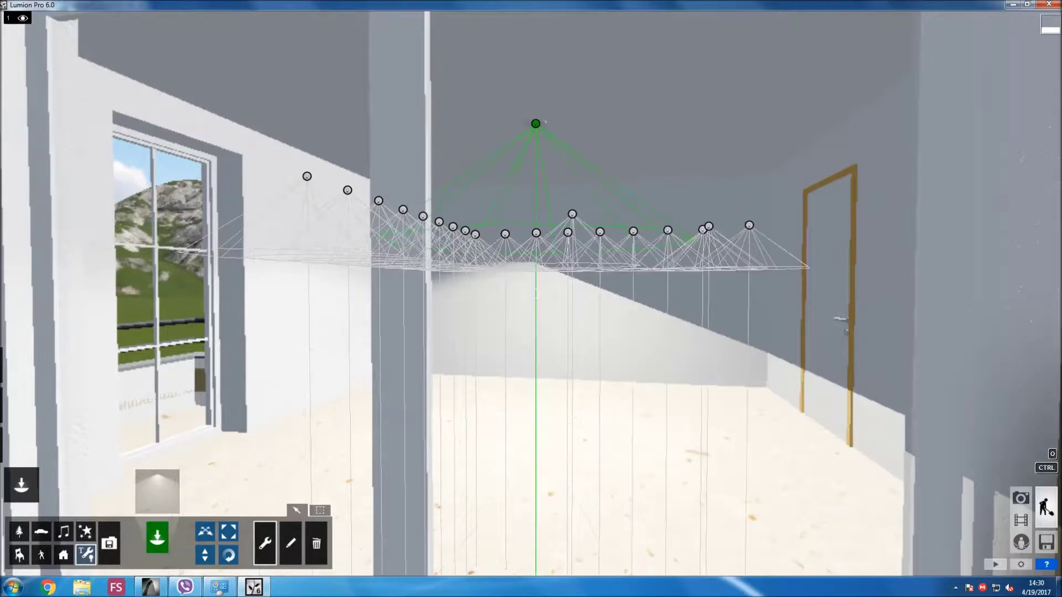
{"action": "left_click", "coordinate": [535, 123]}
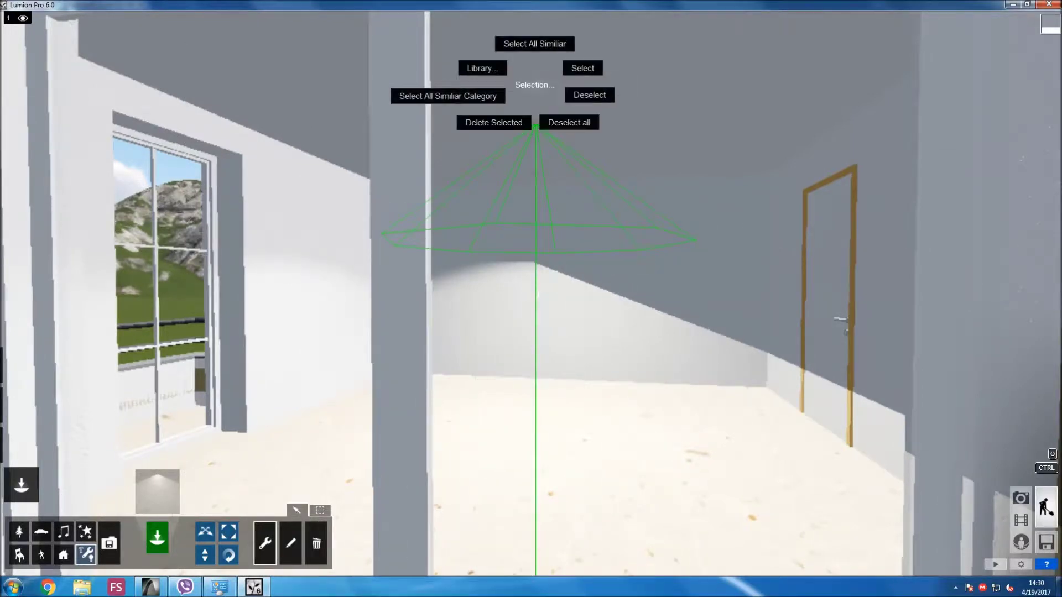
{"action": "left_click", "coordinate": [534, 44]}
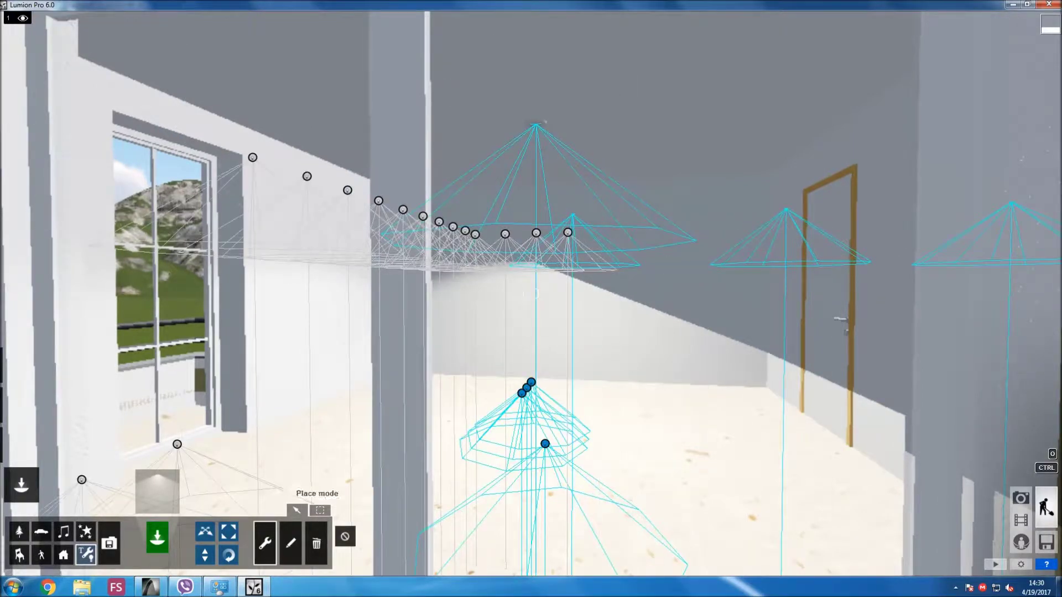
{"action": "left_click", "coordinate": [291, 544]}
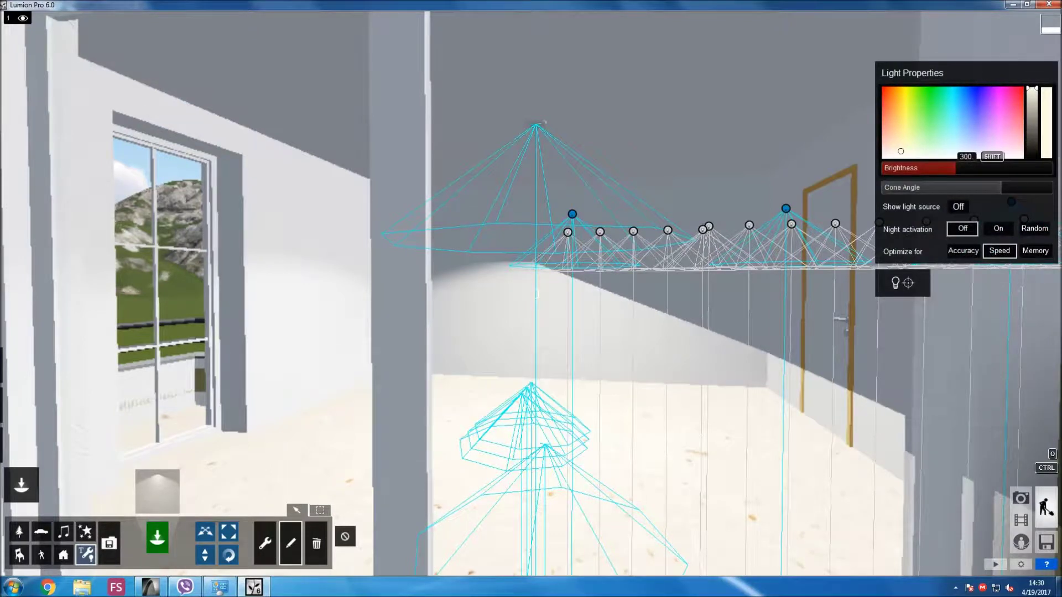
{"action": "left_click_drag", "start_coordinate": [536, 293], "coordinate": [531, 294]}
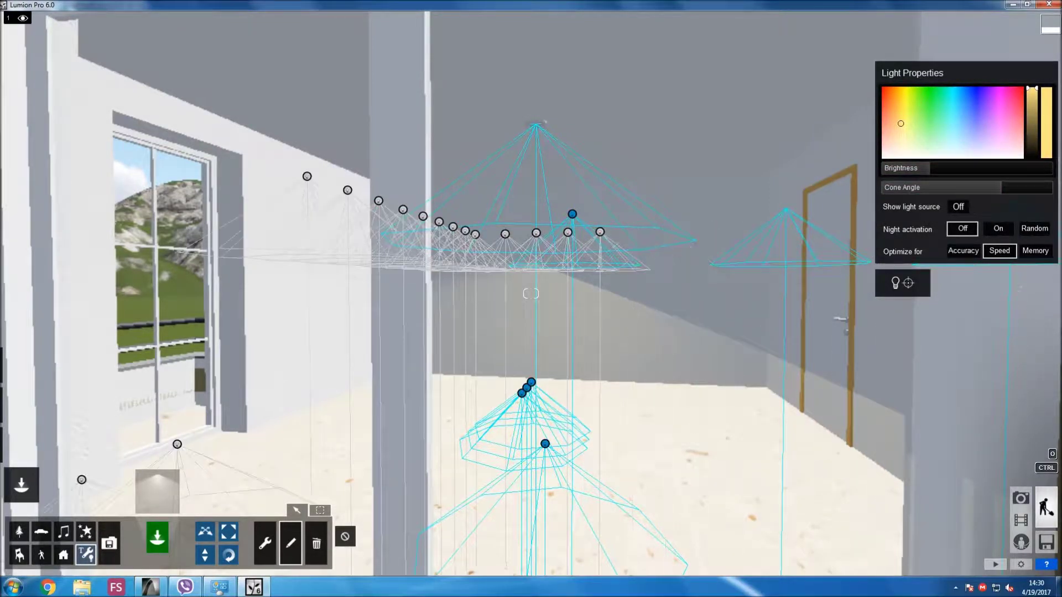
{"action": "left_click", "coordinate": [345, 536]}
{"action": "key", "text": "shift+s"}
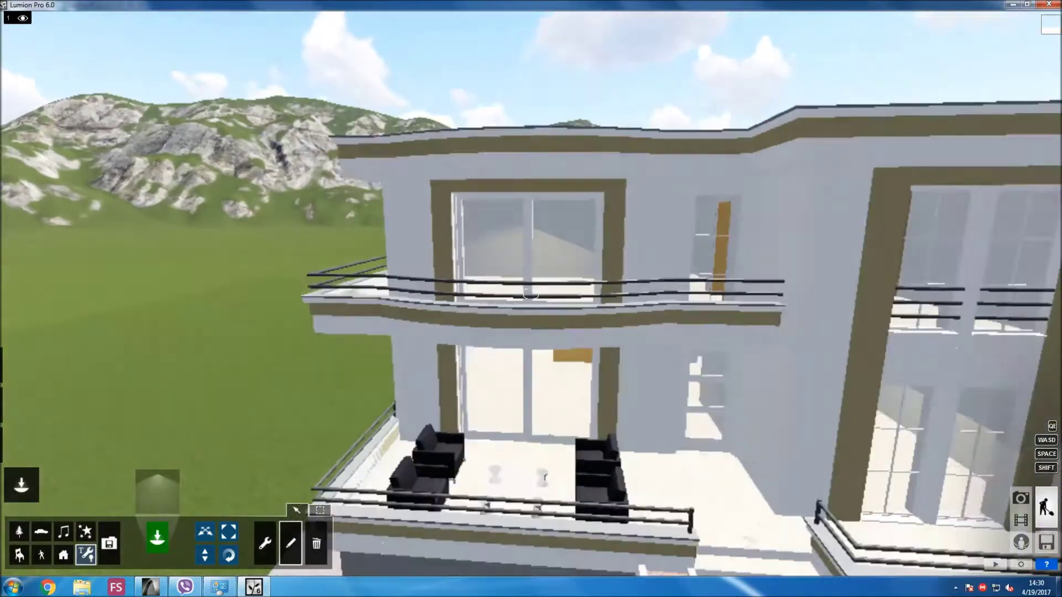
Place a low shrub from the Nature library on the lawn.
{"action": "key", "text": "shift+s"}
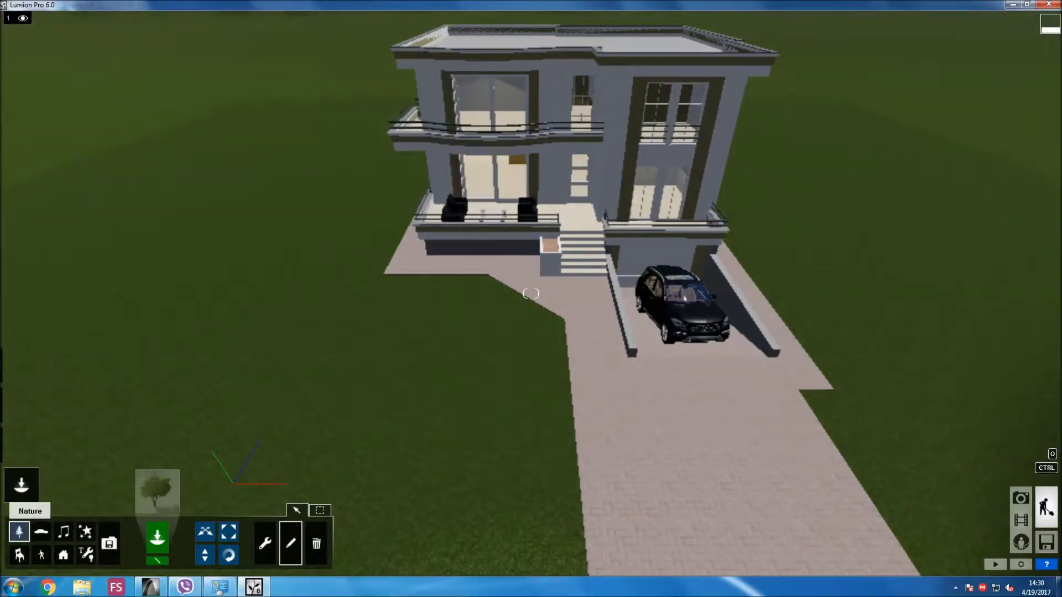
{"action": "left_click", "coordinate": [157, 491]}
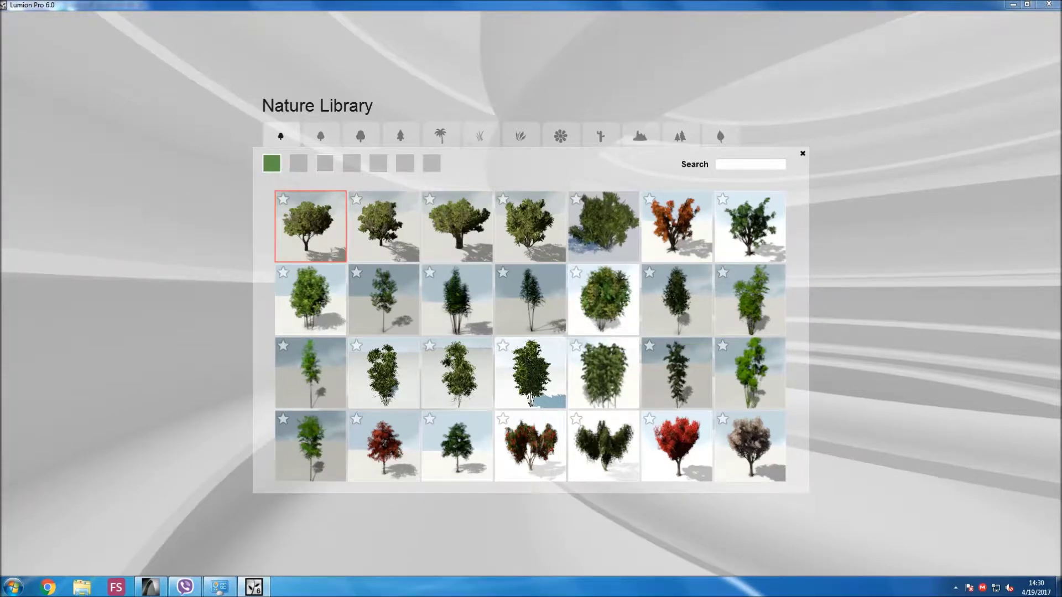
{"action": "scroll", "coordinate": [456, 227], "scroll_direction": "down", "scroll_amount": 3}
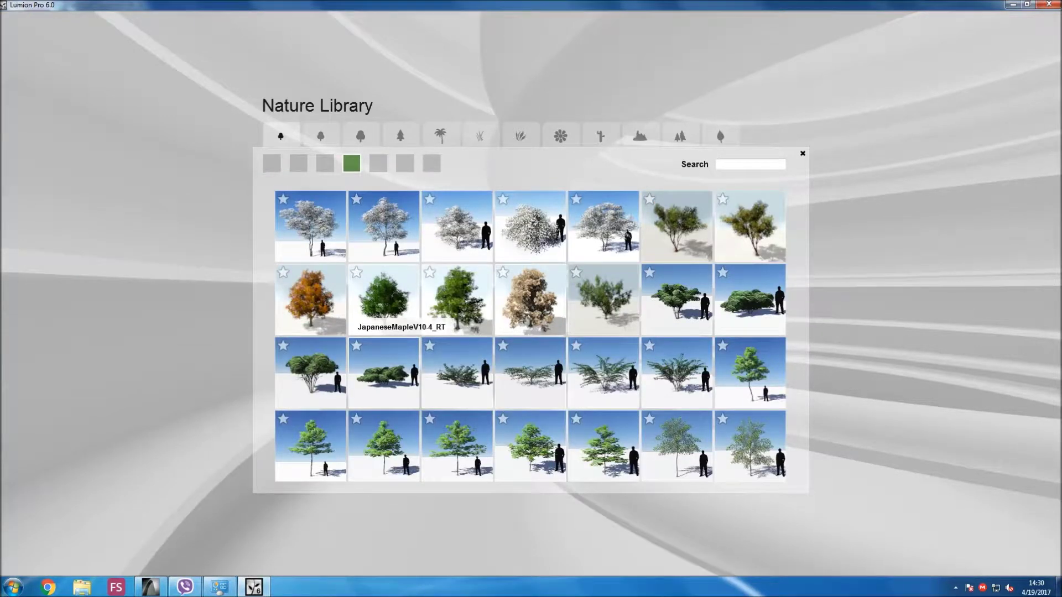
{"action": "left_click", "coordinate": [383, 373]}
{"action": "left_click", "coordinate": [417, 398]}
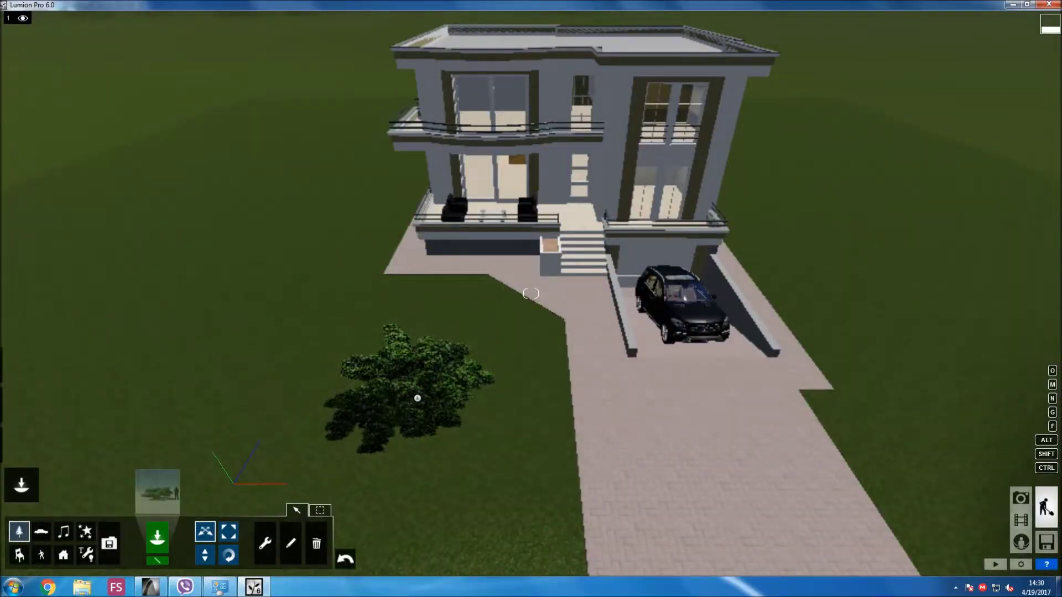
Move the shrub beside the driveway and enlarge it.
{"action": "left_click_drag", "start_coordinate": [418, 398], "coordinate": [434, 367]}
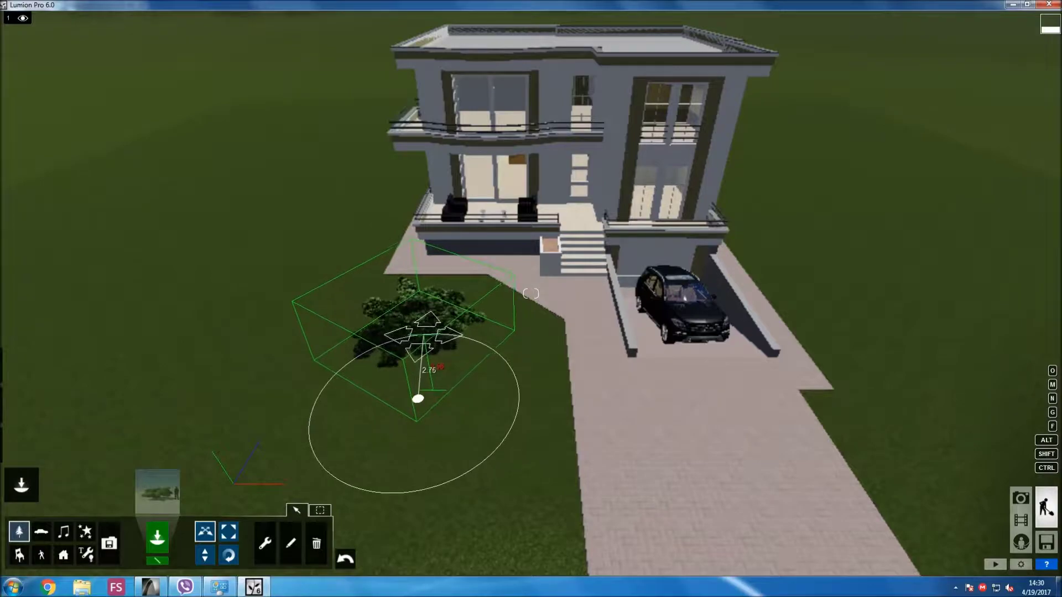
{"action": "key", "text": "w"}
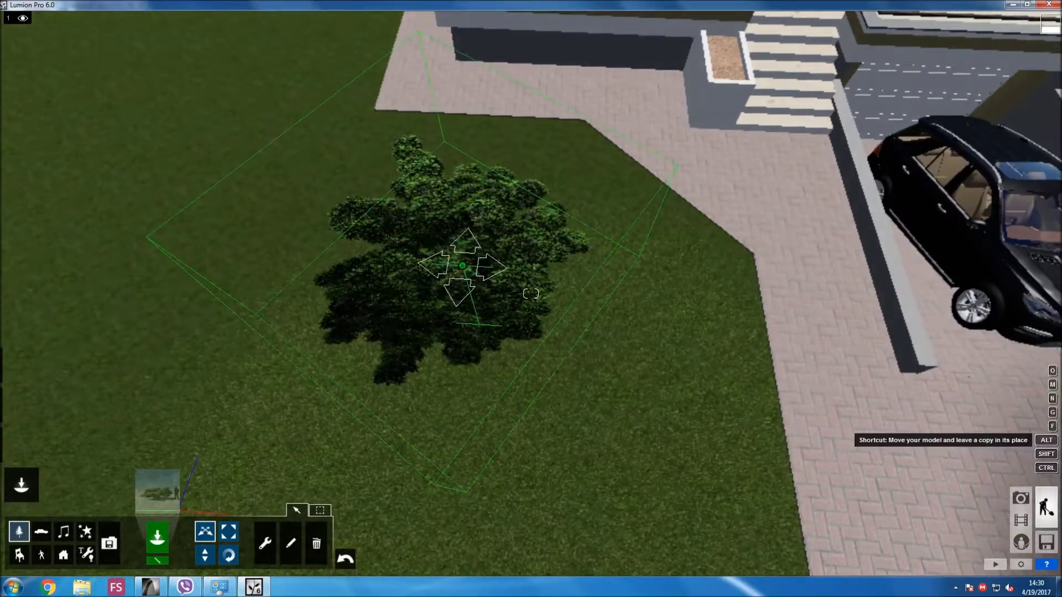
{"action": "left_click_drag", "start_coordinate": [530, 293], "coordinate": [529, 293]}
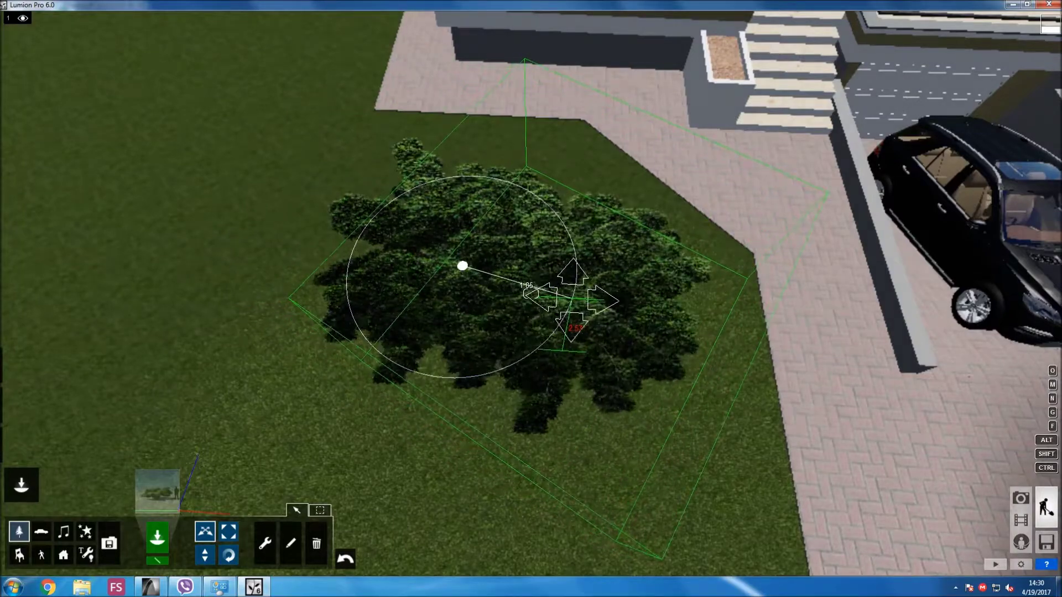
{"action": "left_click_drag", "start_coordinate": [530, 293], "coordinate": [530, 293]}
{"action": "right_click_drag", "start_coordinate": [530, 293], "coordinate": [530, 293]}
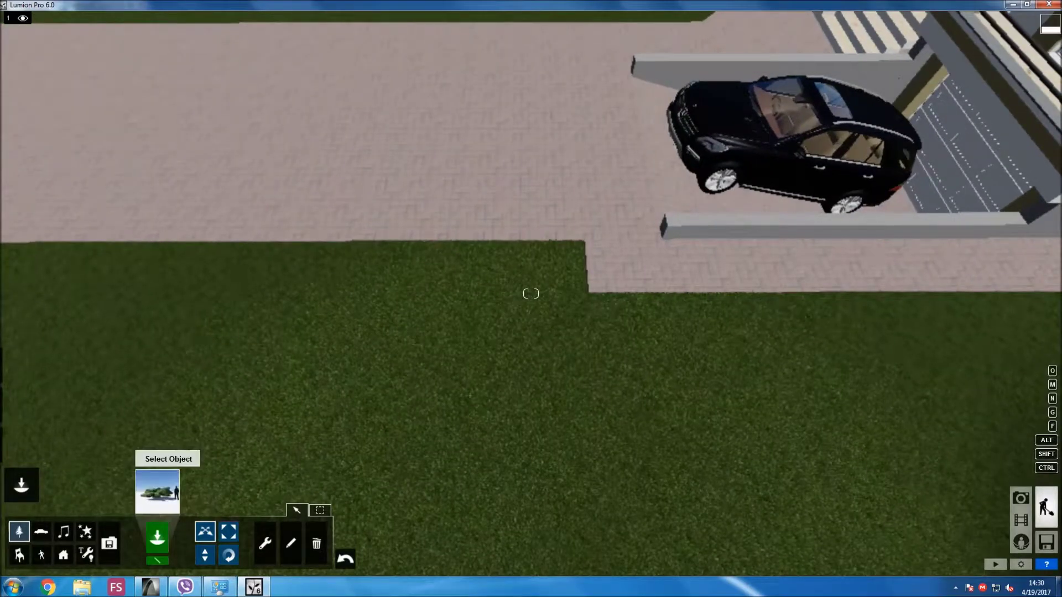
Pick a flowering plant from the Flower category and start its row at the lawn edge.
{"action": "left_click", "coordinate": [157, 491]}
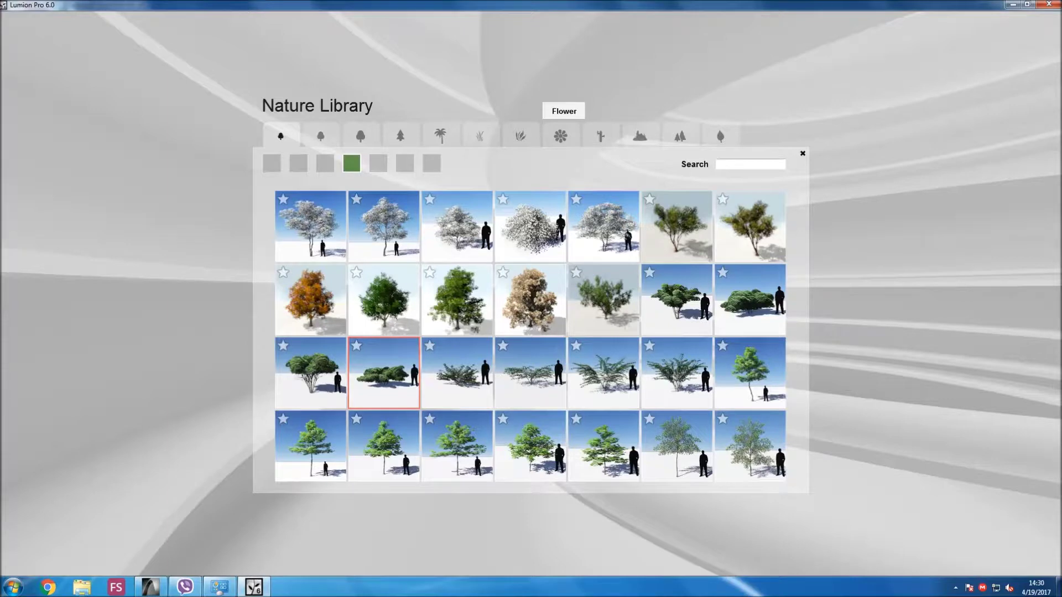
{"action": "left_click", "coordinate": [560, 136]}
{"action": "left_click", "coordinate": [351, 163]}
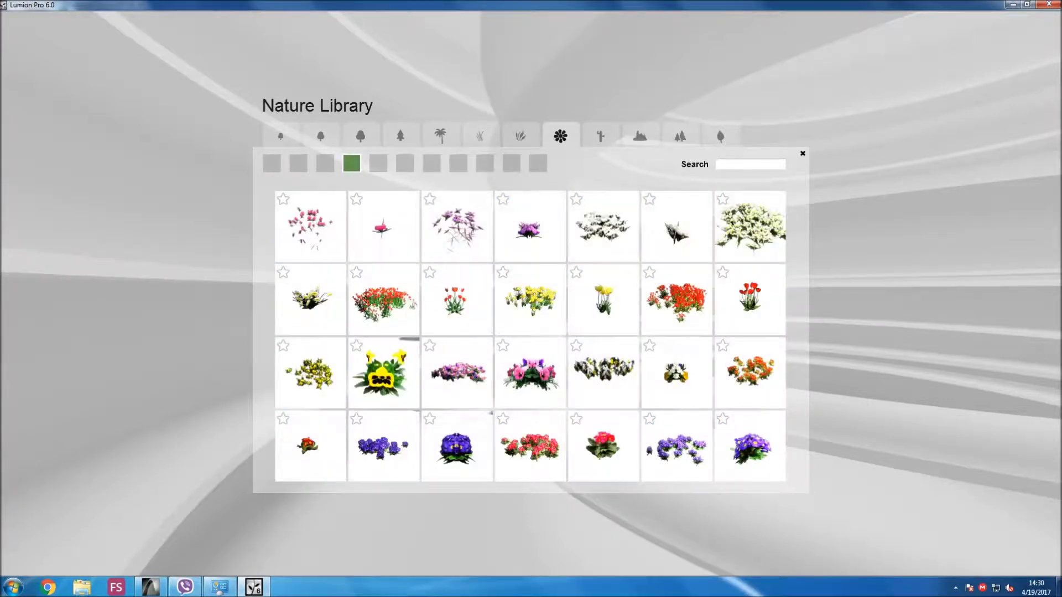
{"action": "left_click", "coordinate": [378, 163]}
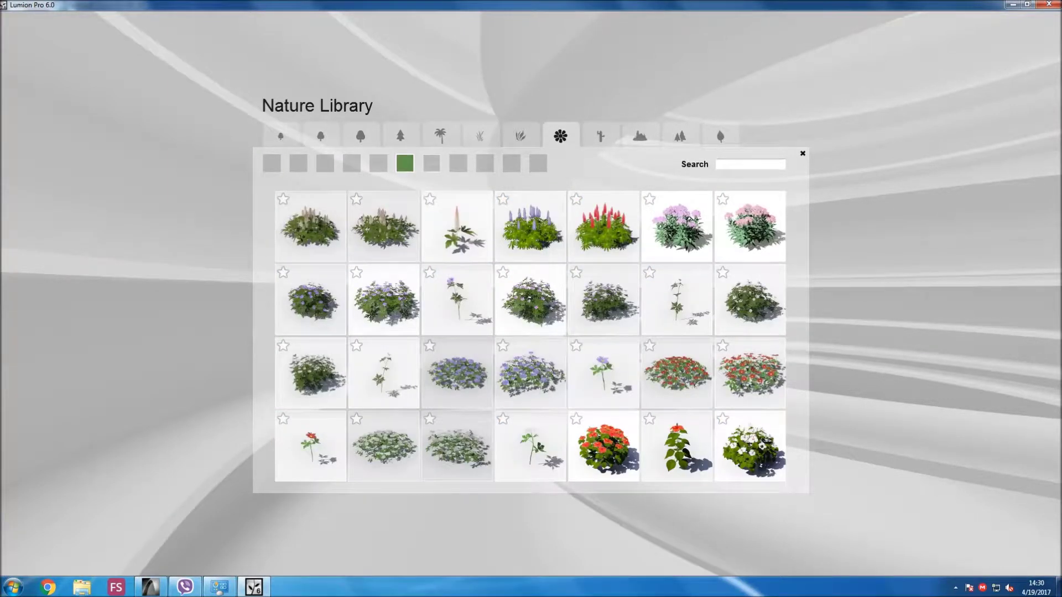
{"action": "scroll", "coordinate": [529, 373], "scroll_direction": "down", "scroll_amount": 1}
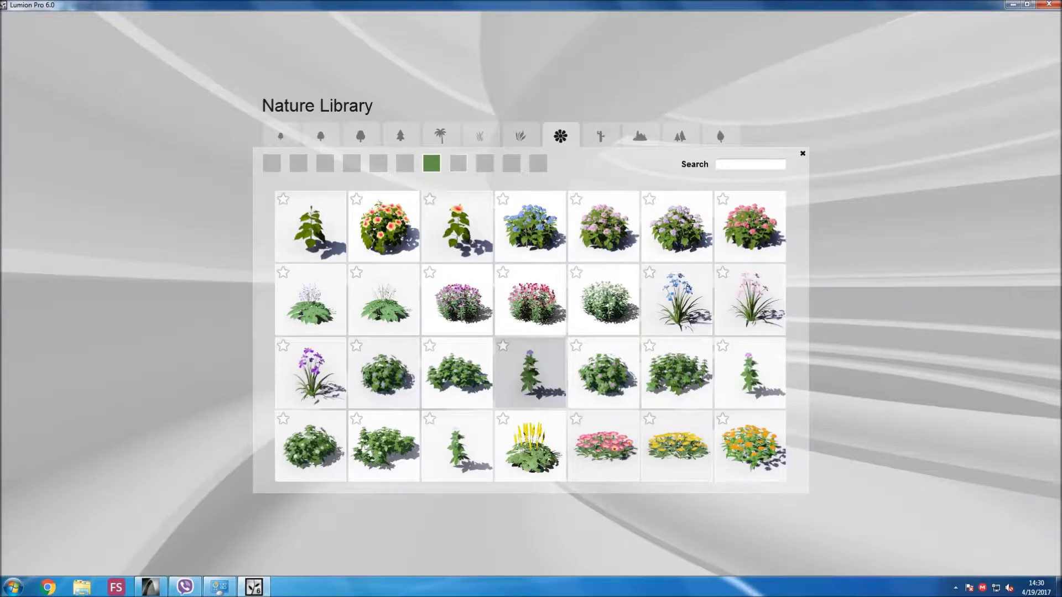
{"action": "scroll", "coordinate": [530, 374], "scroll_direction": "down", "scroll_amount": 1}
{"action": "scroll", "coordinate": [530, 374], "scroll_direction": "down", "scroll_amount": 1}
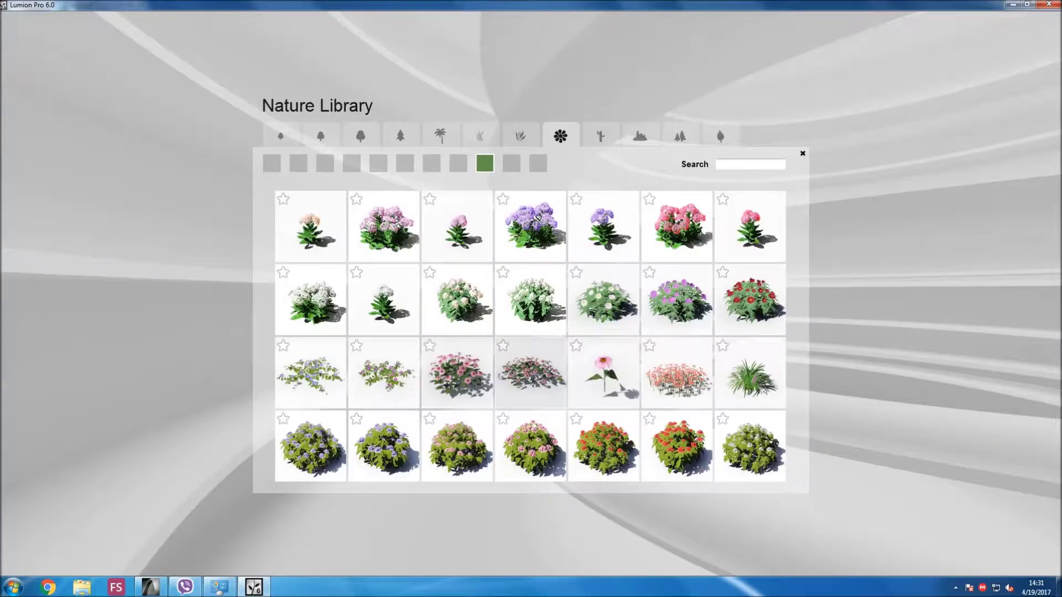
{"action": "scroll", "coordinate": [530, 374], "scroll_direction": "down", "scroll_amount": 1}
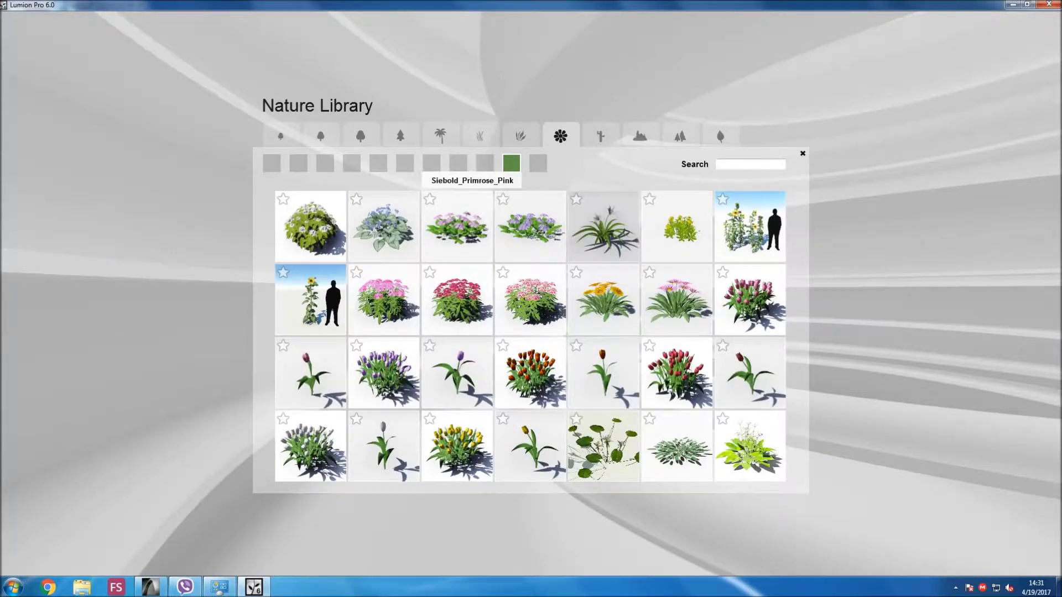
{"action": "left_click", "coordinate": [384, 226]}
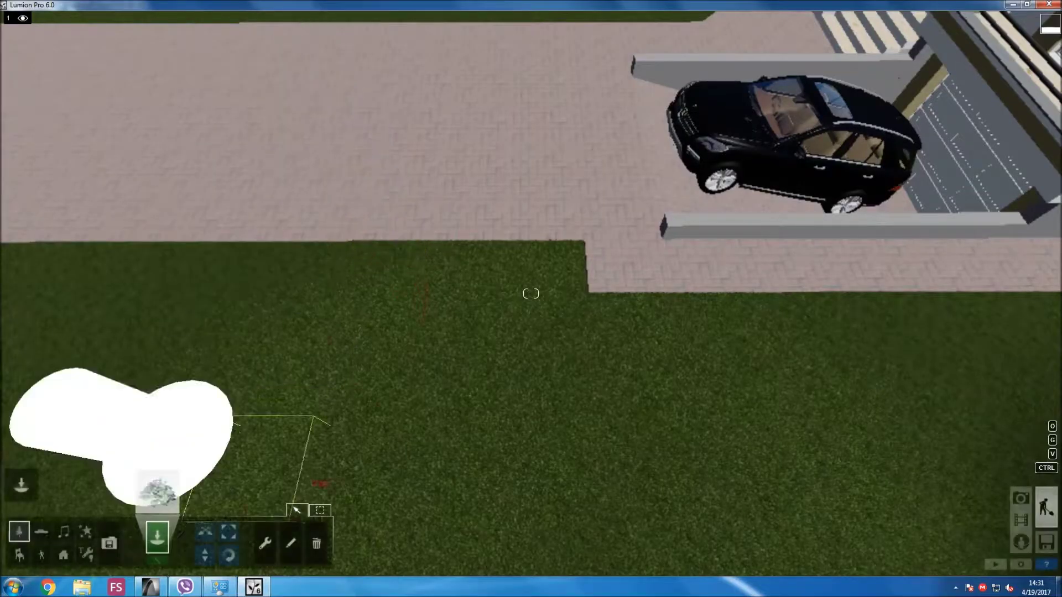
{"action": "left_click", "coordinate": [531, 294]}
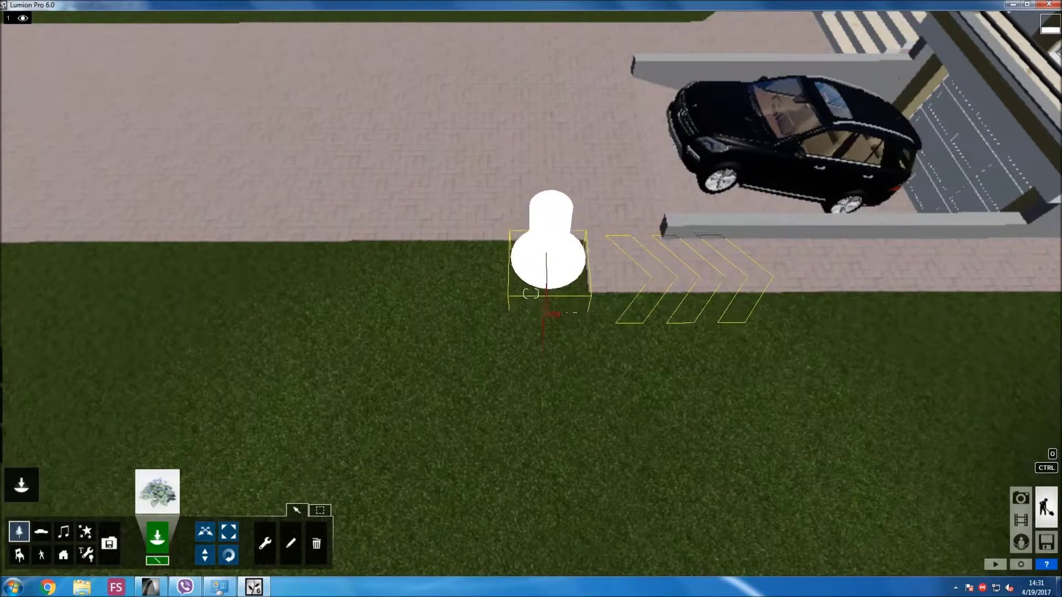
{"action": "left_click", "coordinate": [530, 293]}
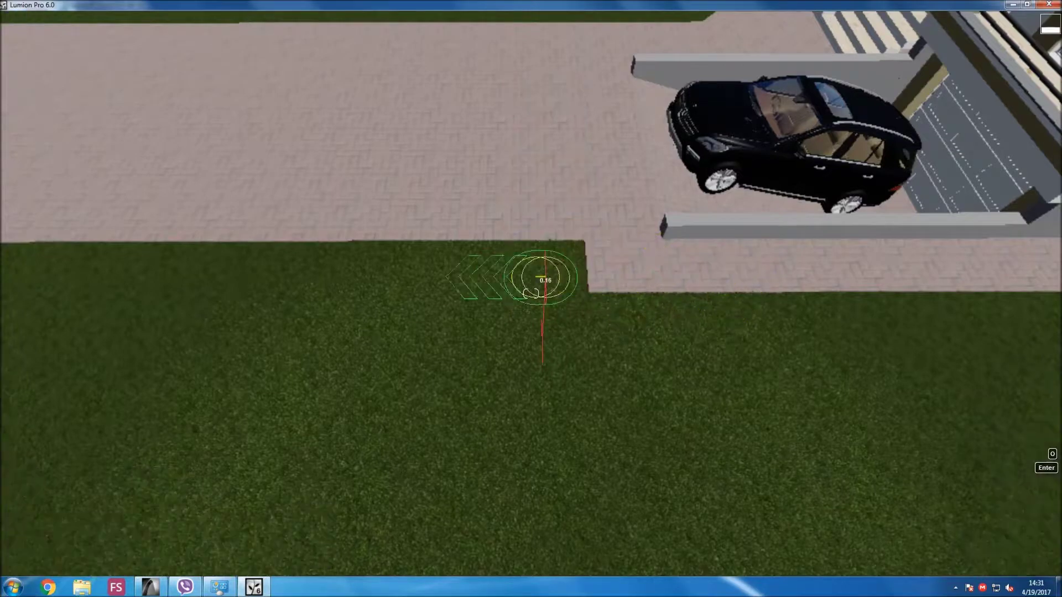
Lay a first row of blue-flowered plants along the paving's lawn edge.
{"action": "key", "text": "d"}
{"action": "right_click_drag", "start_coordinate": [530, 293], "coordinate": [530, 294]}
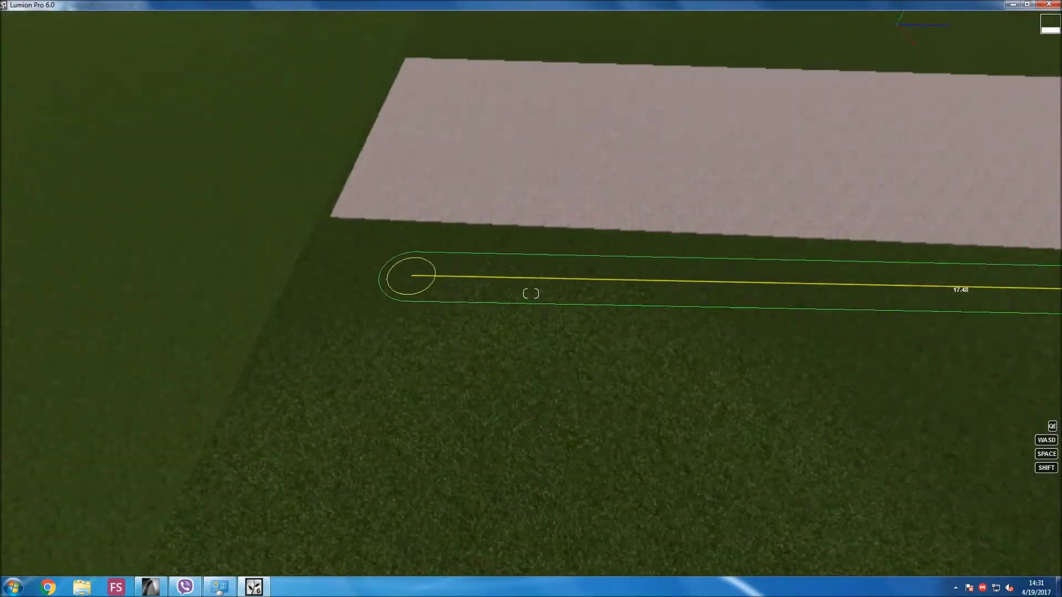
{"action": "left_click", "coordinate": [531, 293]}
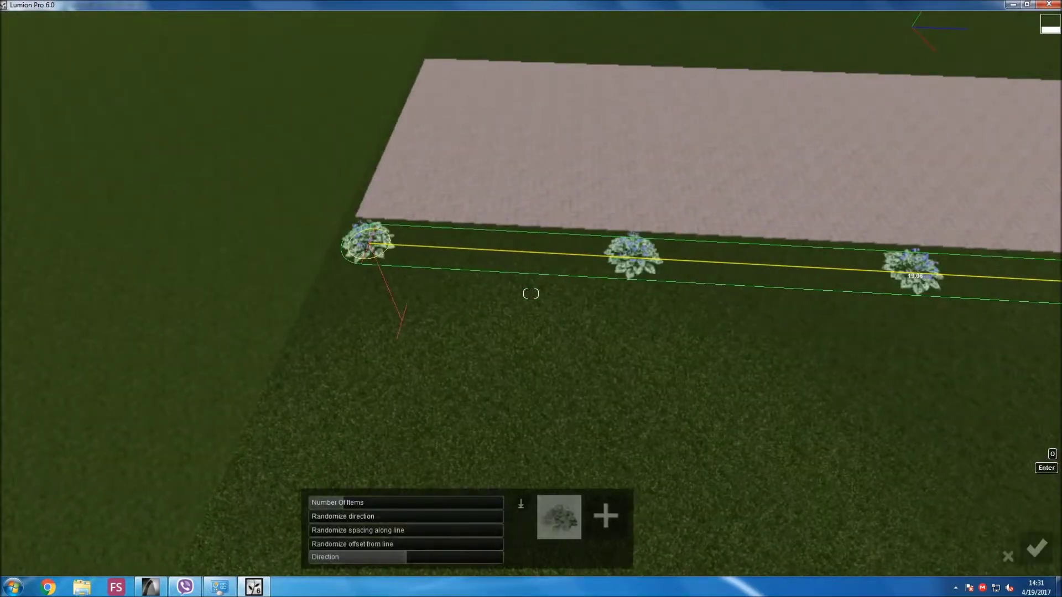
{"action": "scroll", "coordinate": [531, 293], "scroll_direction": "up", "scroll_amount": 1}
{"action": "scroll", "coordinate": [531, 294], "scroll_direction": "up", "scroll_amount": 1}
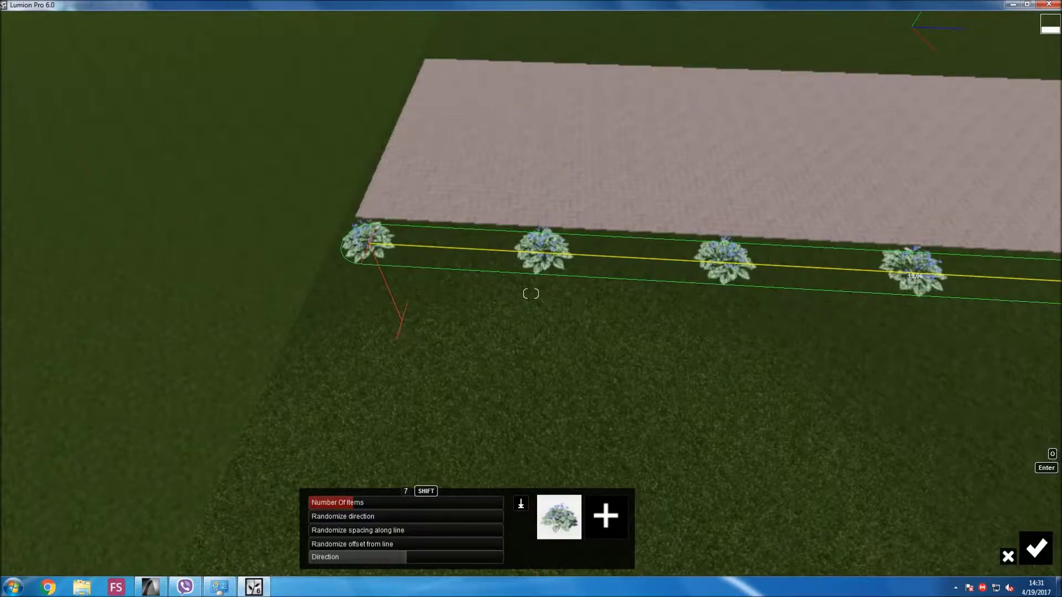
{"action": "key", "text": "Return"}
{"action": "right_click_drag", "start_coordinate": [531, 294], "coordinate": [530, 293]}
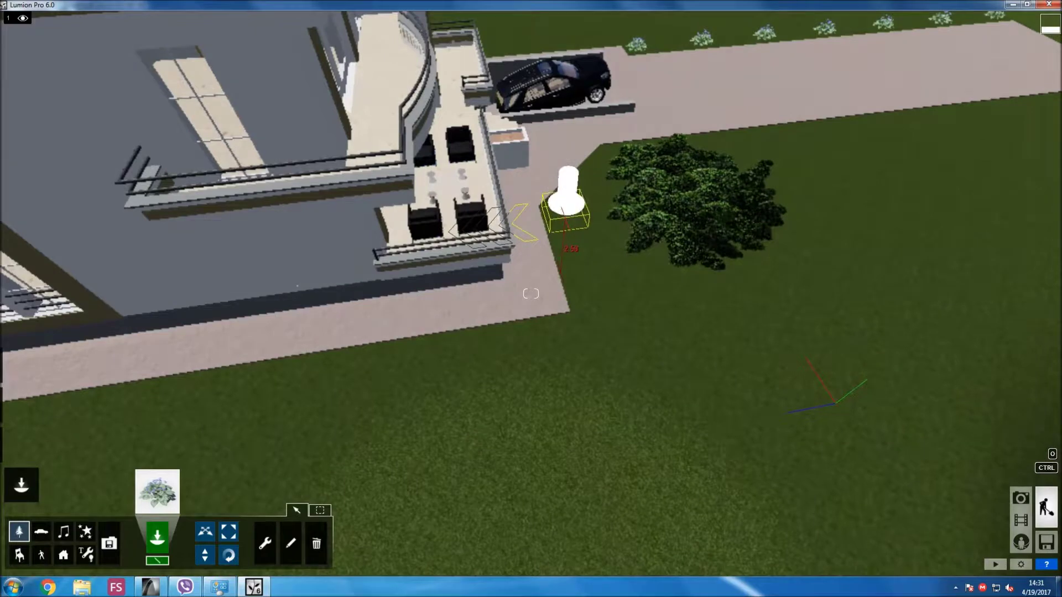
{"action": "key", "text": "Return"}
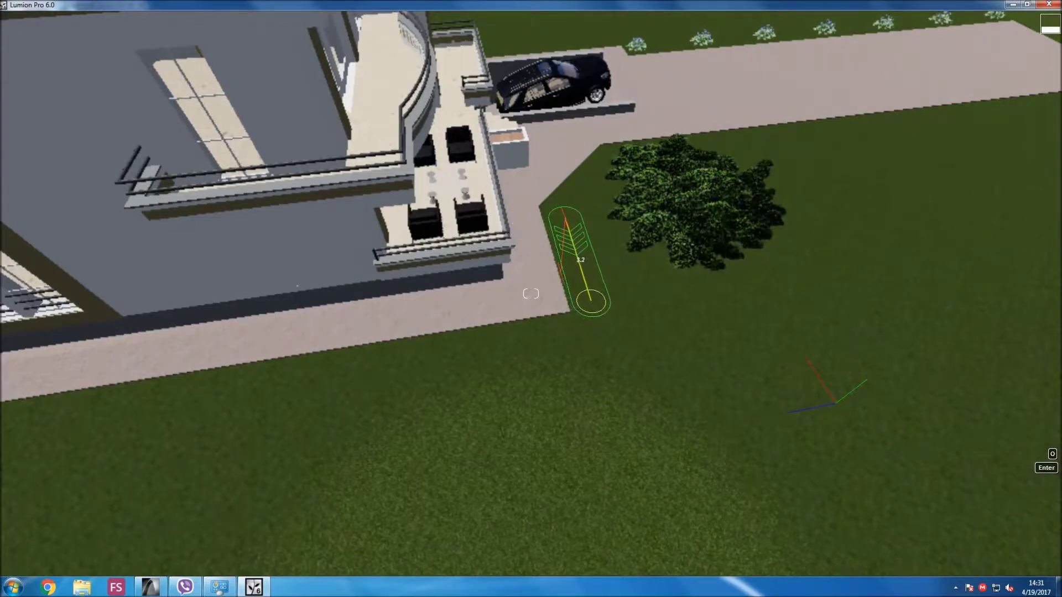
{"action": "left_click", "coordinate": [597, 321]}
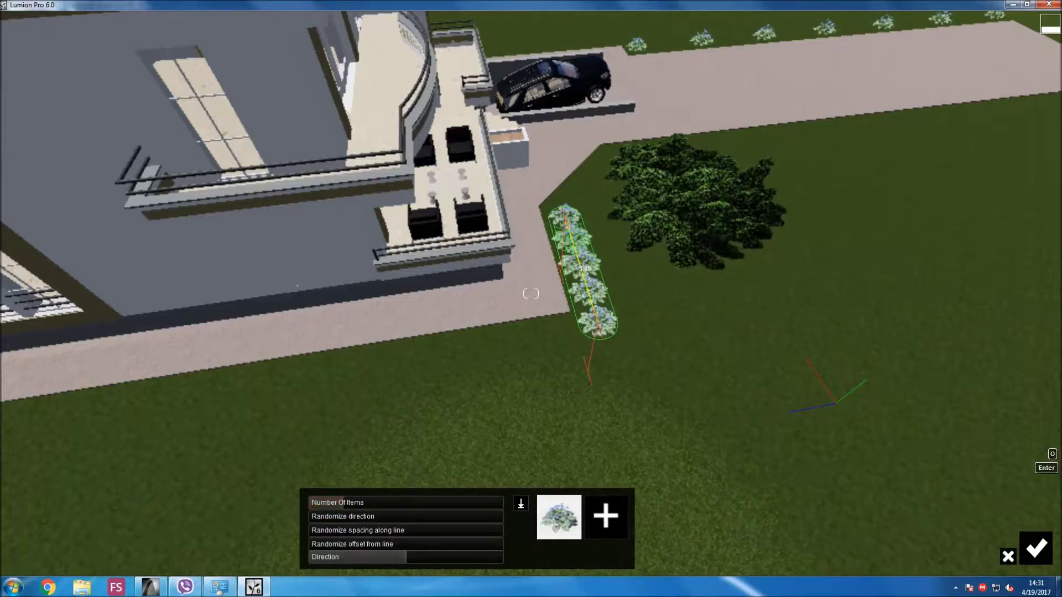
{"action": "key", "text": "Return"}
{"action": "key", "text": "ctrl"}
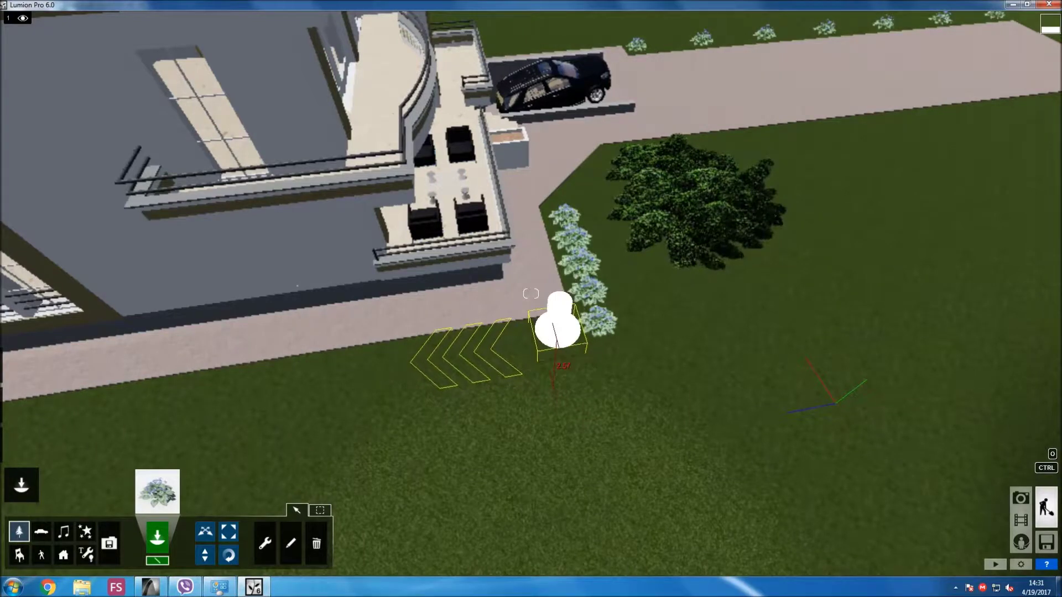
Add a second row of four plants running left along the path, forming an L.
{"action": "key", "text": "Return"}
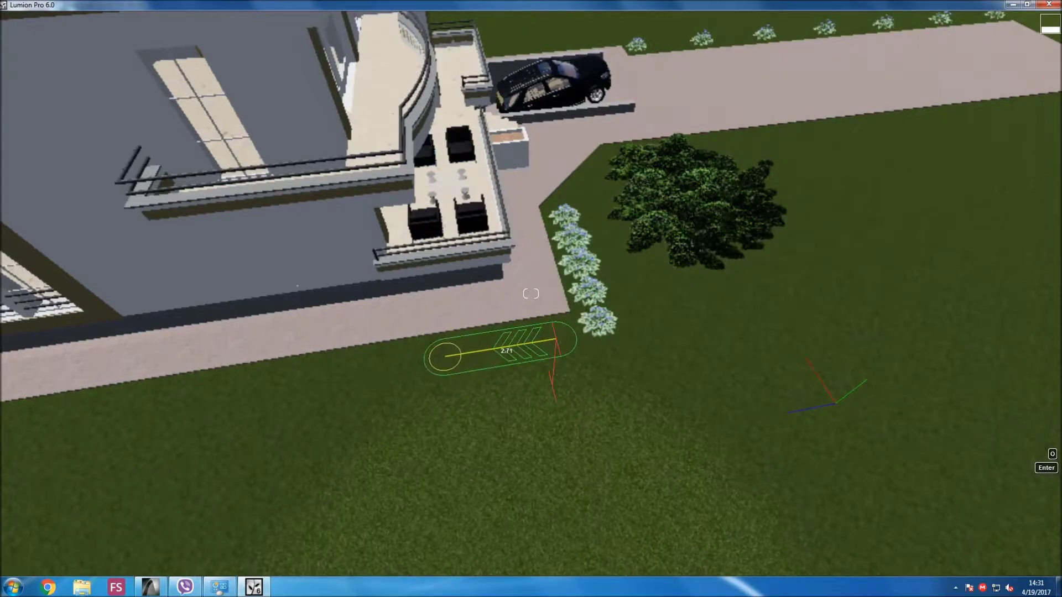
{"action": "left_click_drag", "start_coordinate": [442, 355], "coordinate": [428, 356]}
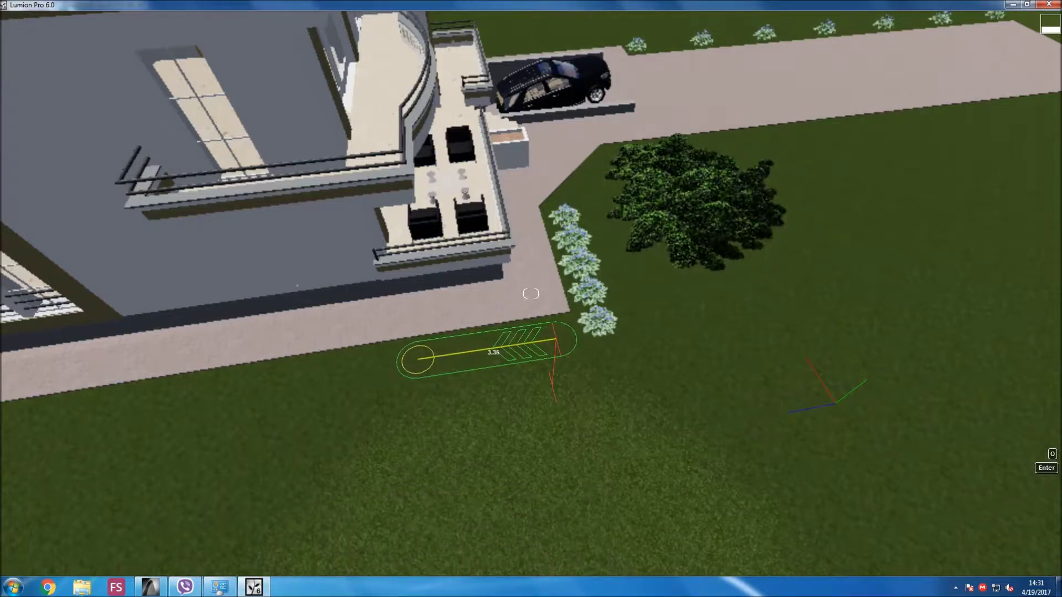
{"action": "left_click", "coordinate": [417, 359]}
{"action": "left_click_drag", "start_coordinate": [415, 358], "coordinate": [402, 356]}
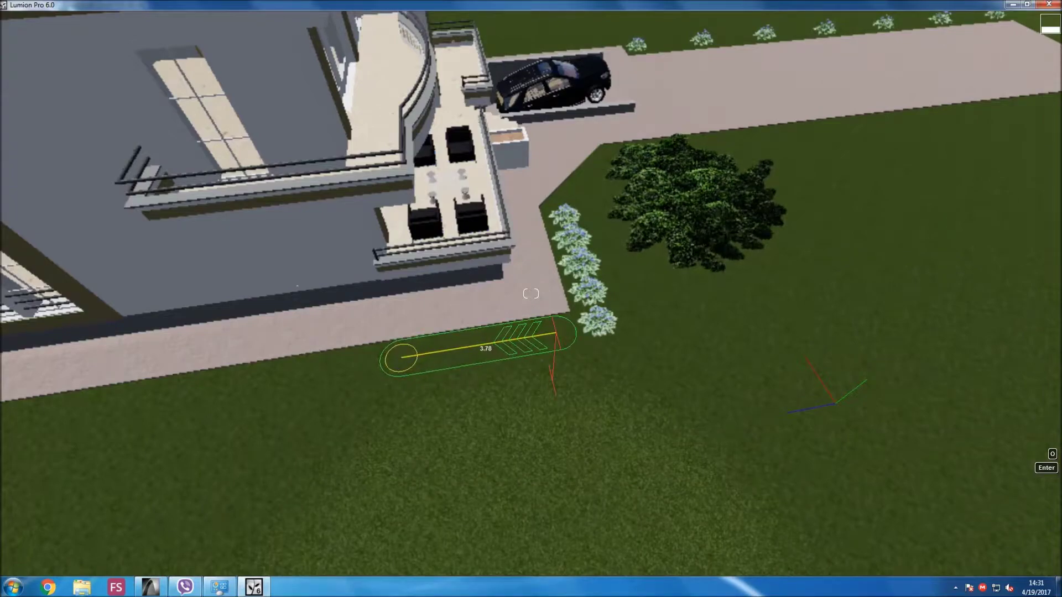
{"action": "scroll", "coordinate": [530, 293], "scroll_direction": "up", "scroll_amount": 5}
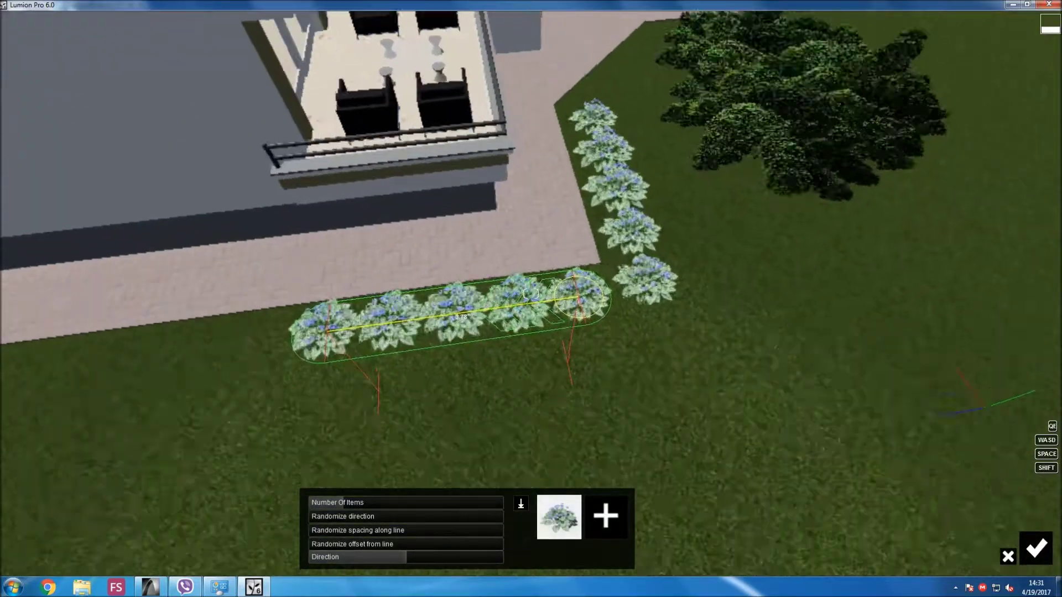
{"action": "scroll", "coordinate": [530, 293], "scroll_direction": "up", "scroll_amount": 3}
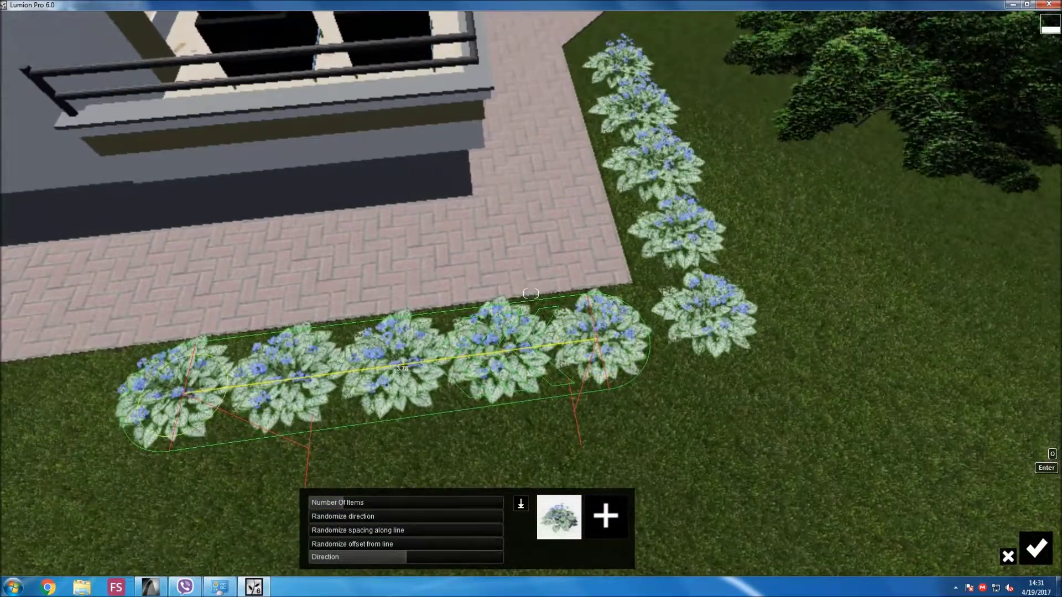
{"action": "left_click_drag", "start_coordinate": [183, 392], "coordinate": [175, 389]}
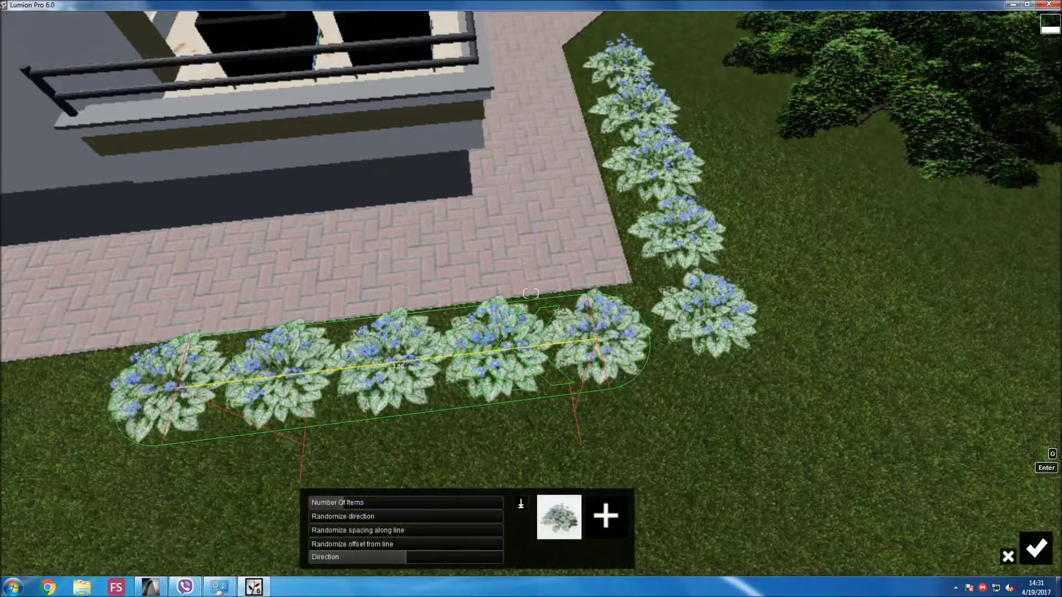
{"action": "scroll", "coordinate": [531, 293], "scroll_direction": "down", "scroll_amount": 1, "text": "shift"}
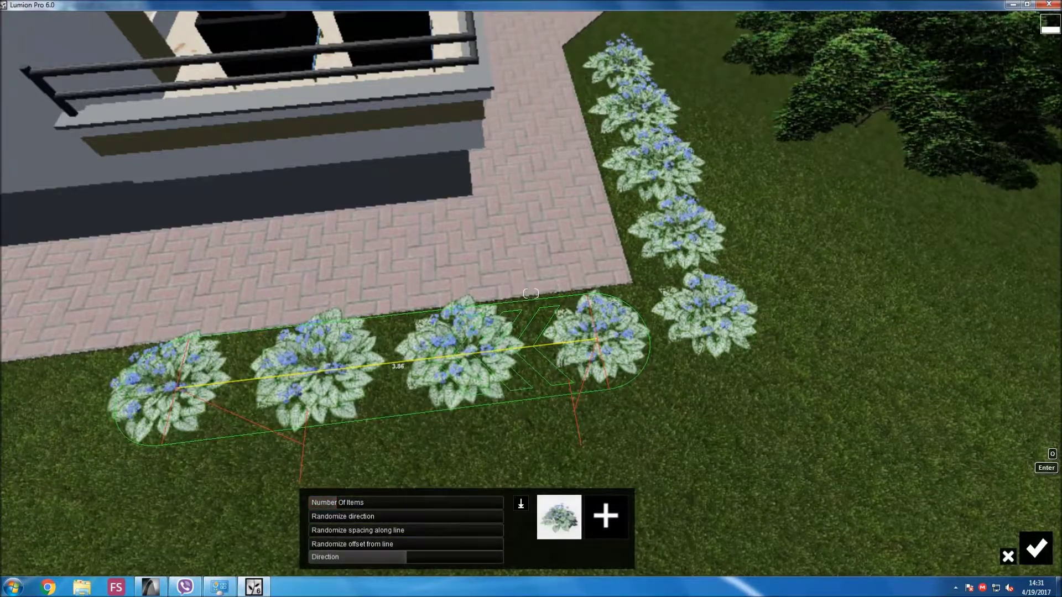
{"action": "left_click_drag", "start_coordinate": [597, 338], "coordinate": [587, 337]}
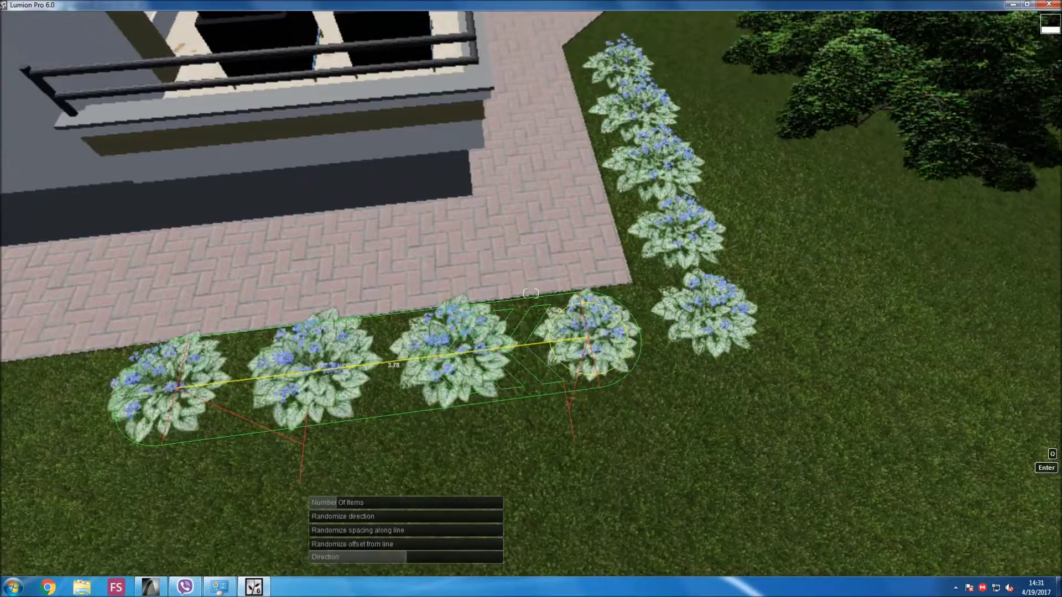
{"action": "key", "text": "Return"}
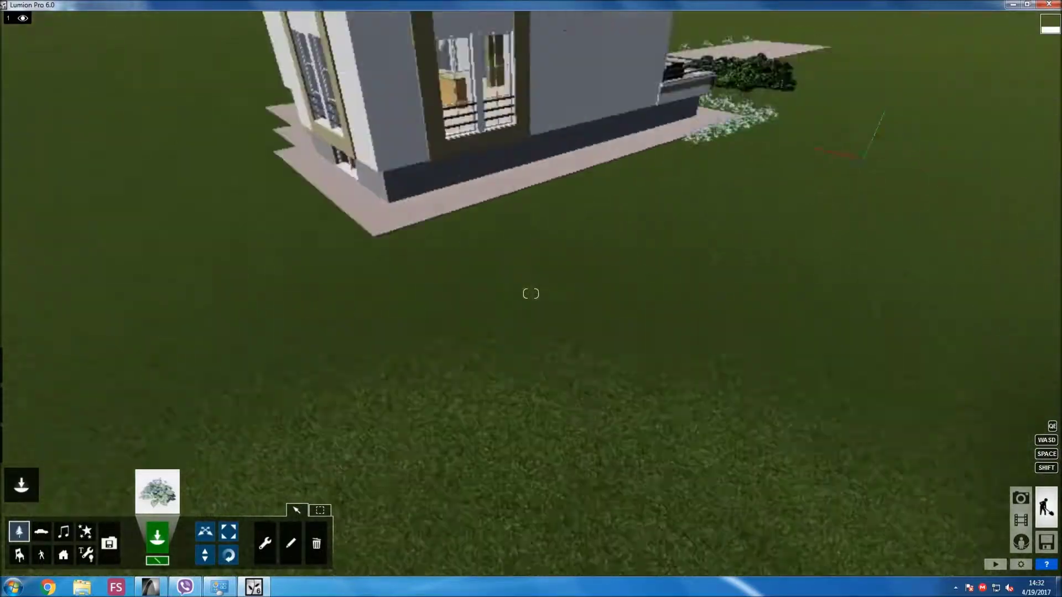
Place a line of four blue-flowered plants along the house wall.
{"action": "right_click_drag", "start_coordinate": [531, 293], "coordinate": [531, 293]}
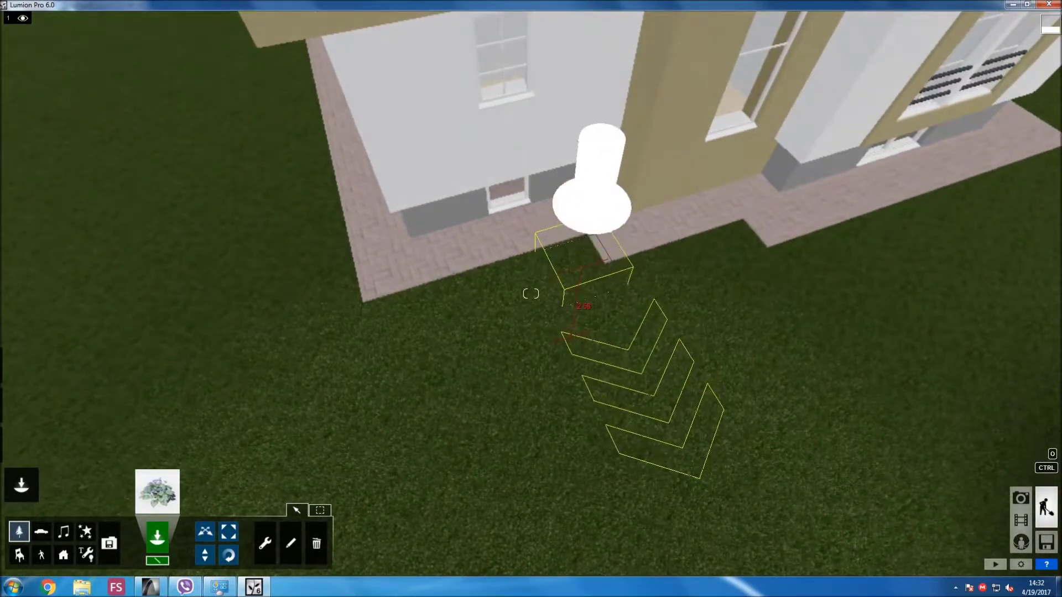
{"action": "left_click_drag", "start_coordinate": [531, 293], "coordinate": [531, 293]}
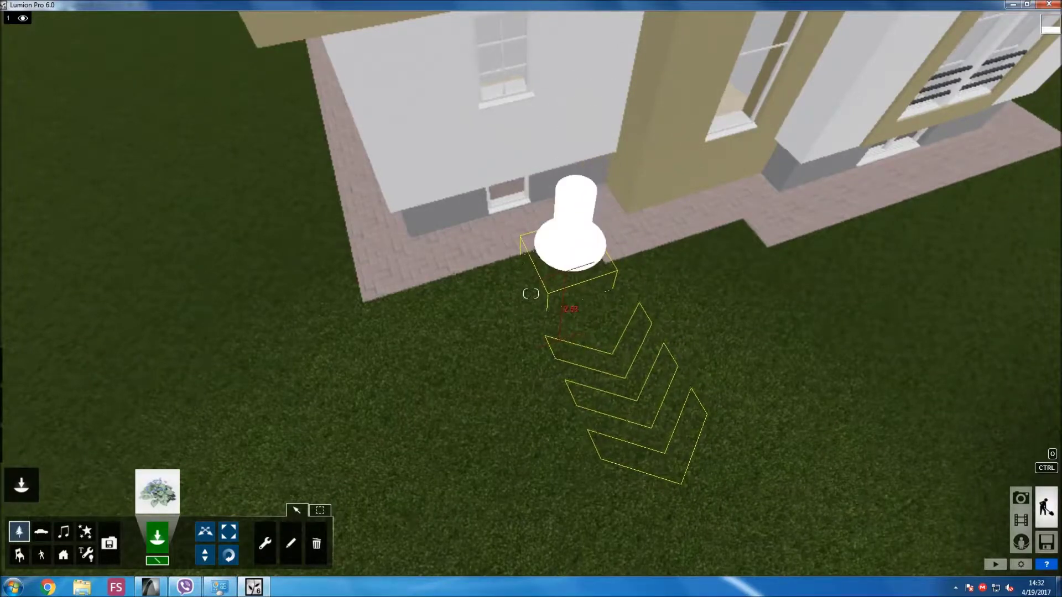
{"action": "key", "text": "Return"}
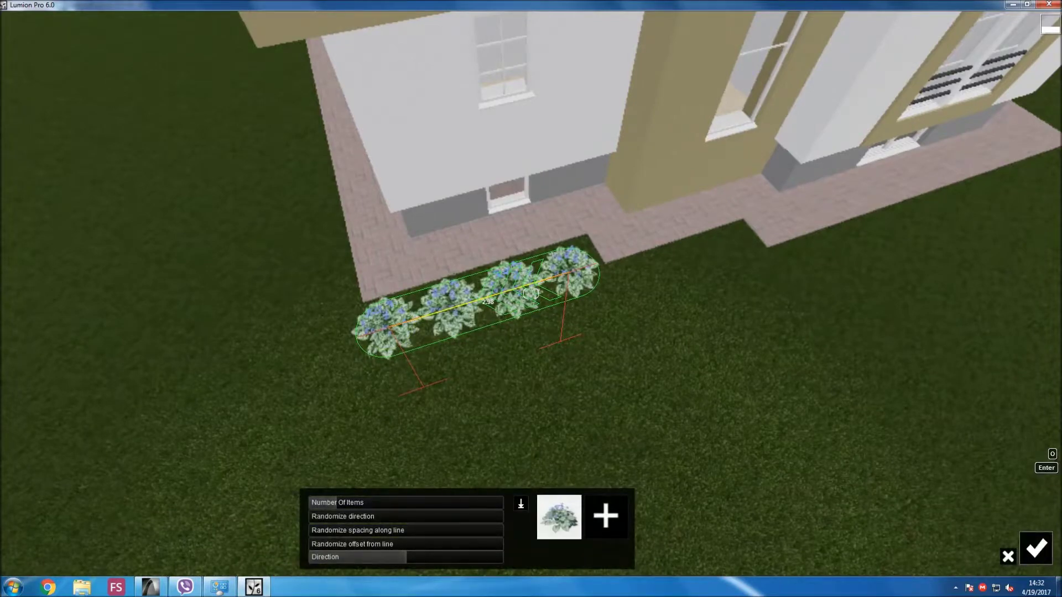
{"action": "key", "text": "Return"}
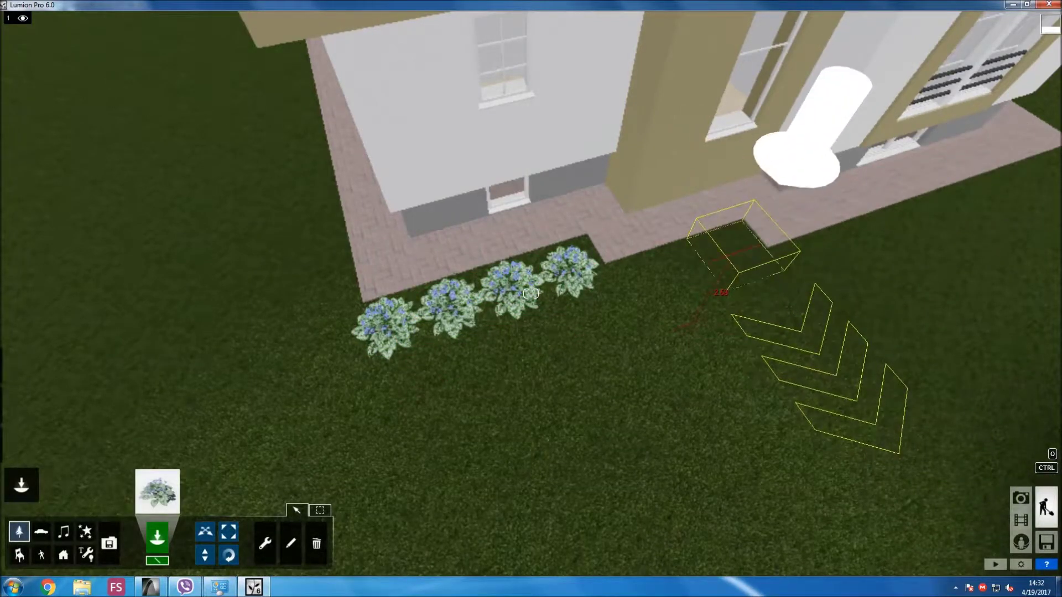
Add a short two-plant extension along the paving's inner step.
{"action": "key", "text": "Return"}
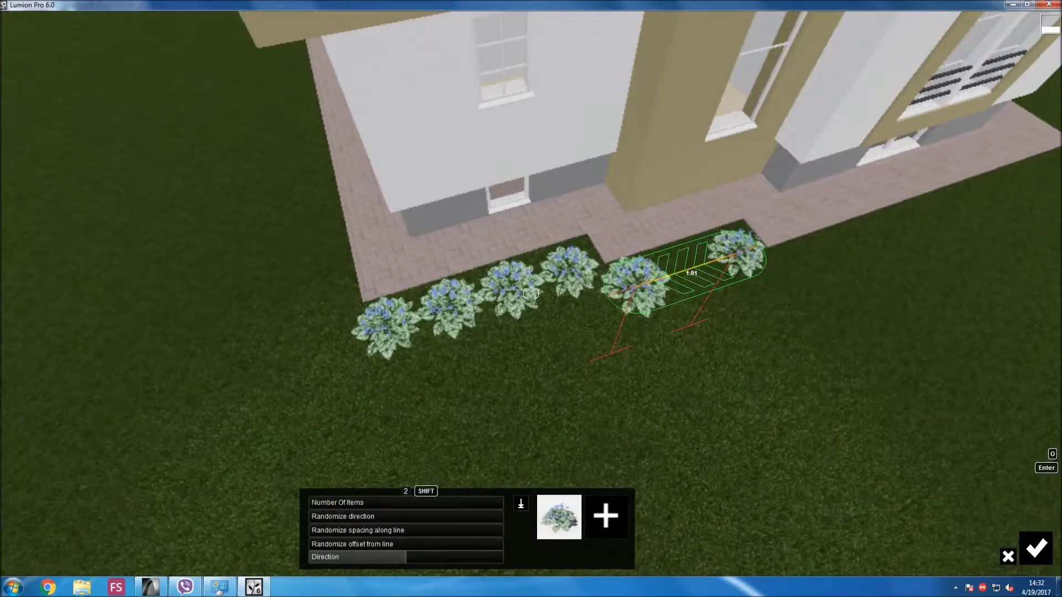
{"action": "left_click_drag", "start_coordinate": [633, 285], "coordinate": [650, 283]}
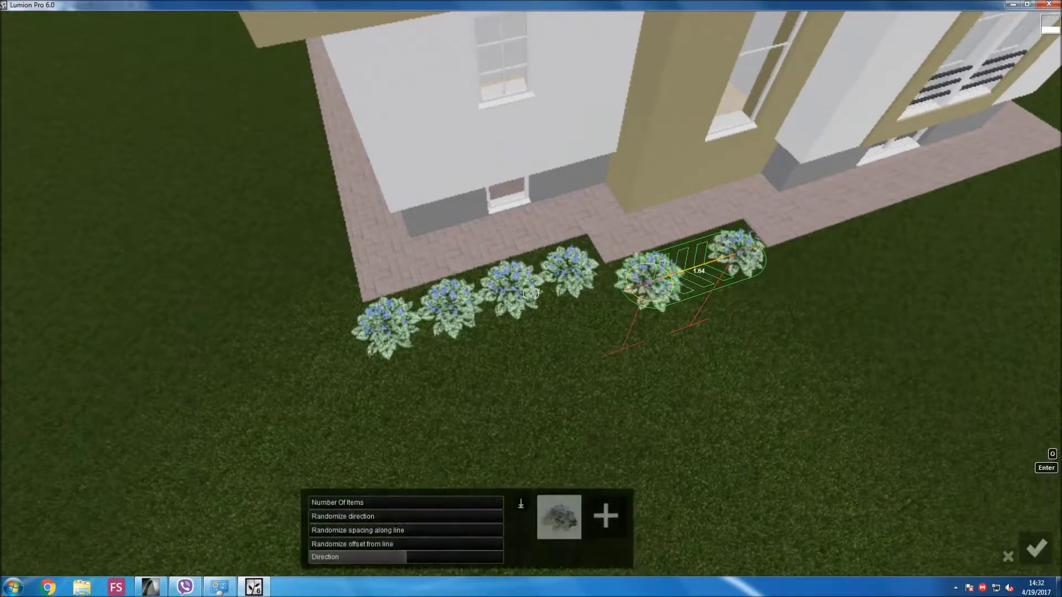
{"action": "left_click_drag", "start_coordinate": [732, 252], "coordinate": [734, 252]}
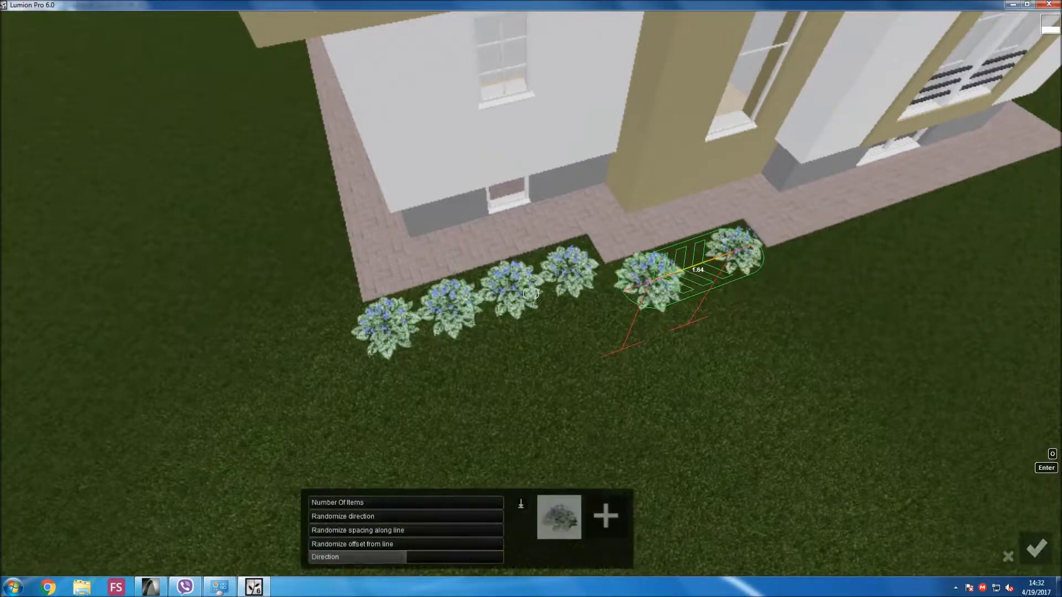
{"action": "key", "text": "Return"}
{"action": "right_click_drag", "start_coordinate": [531, 293], "coordinate": [531, 293]}
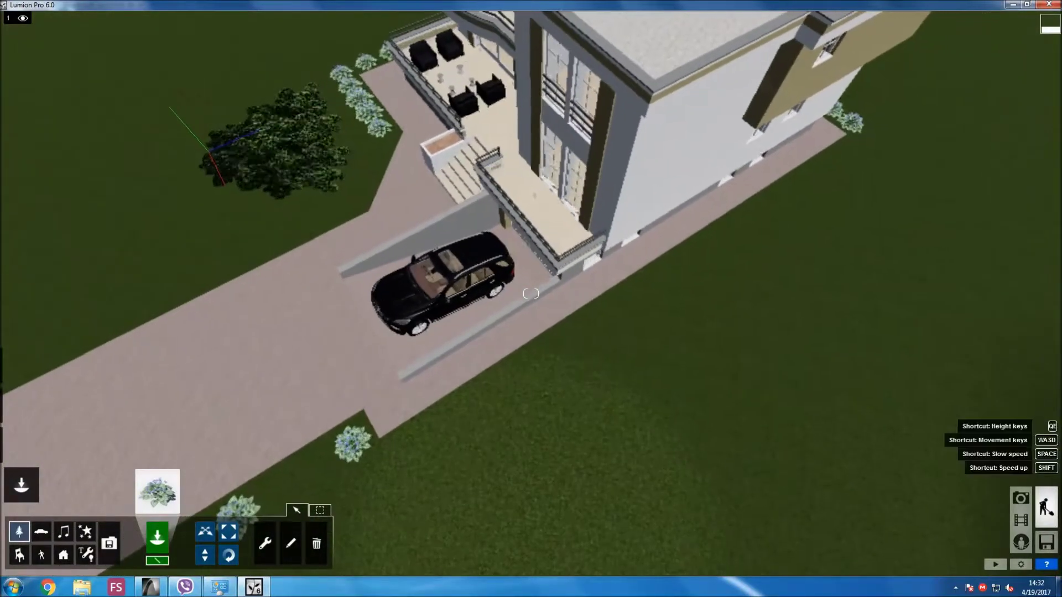
Select a flowering dogwood from the small-leaf trees in the Nature library.
{"action": "left_click", "coordinate": [158, 490]}
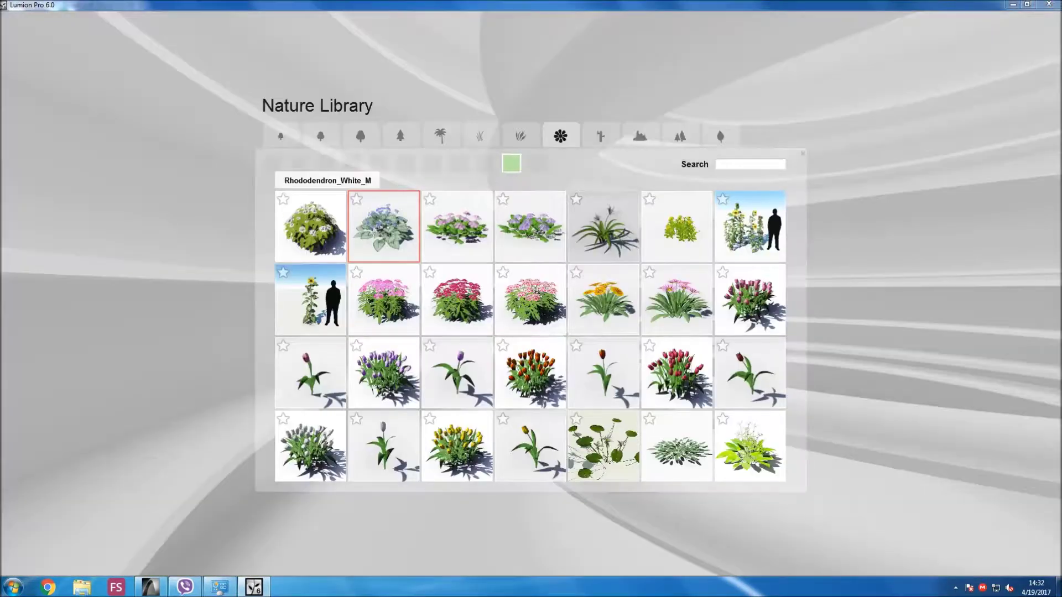
{"action": "left_click", "coordinate": [281, 135]}
{"action": "left_click", "coordinate": [298, 163]}
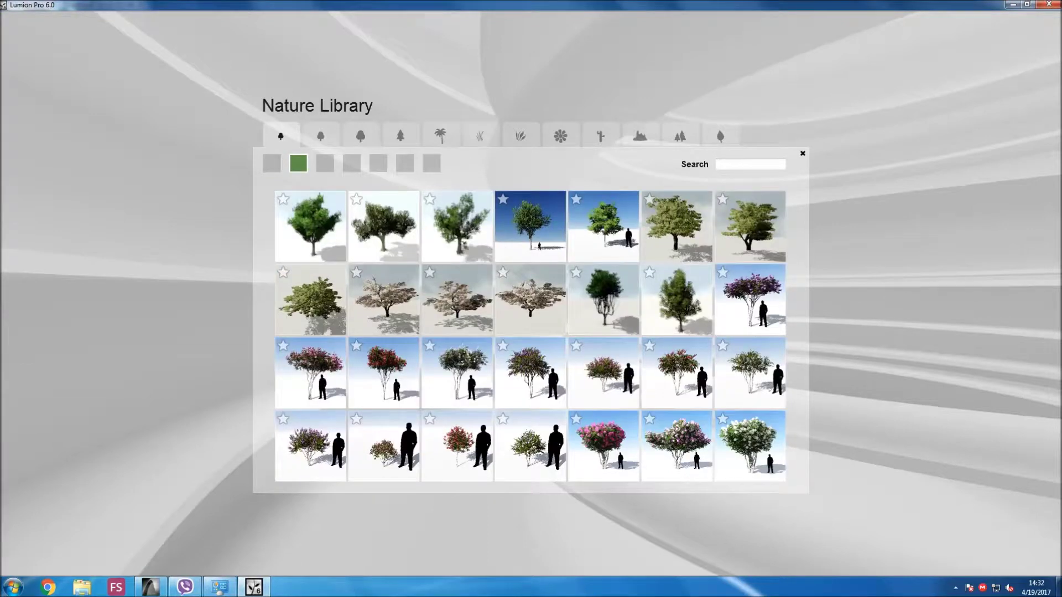
{"action": "left_click", "coordinate": [324, 164]}
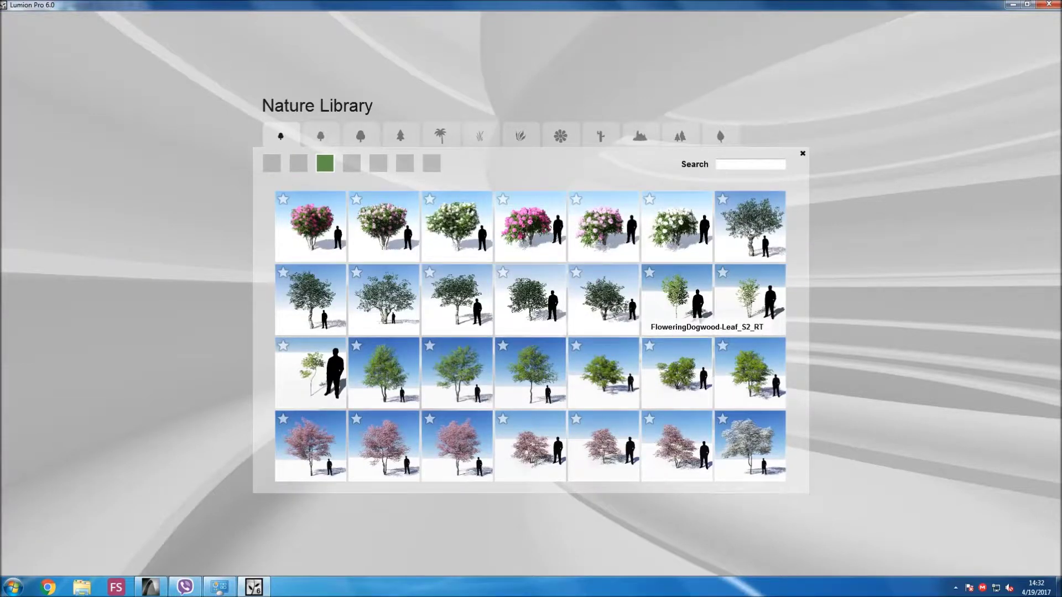
{"action": "left_click", "coordinate": [677, 299]}
{"action": "right_click_drag", "start_coordinate": [758, 310], "coordinate": [531, 293]}
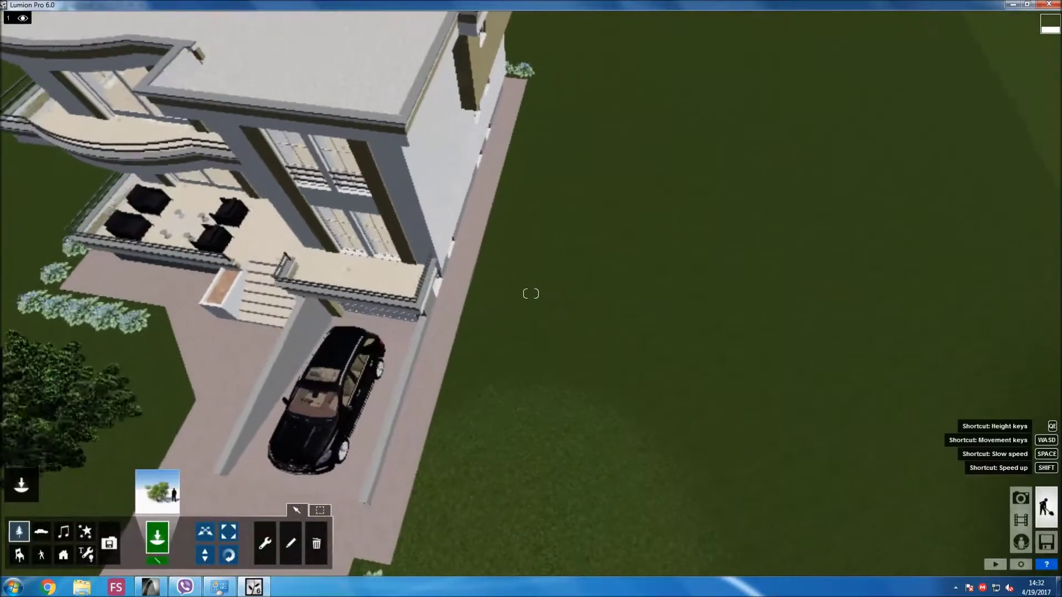
Choose a different leafy tree from the fourth page and plant it on the front lawn.
{"action": "left_click", "coordinate": [157, 491]}
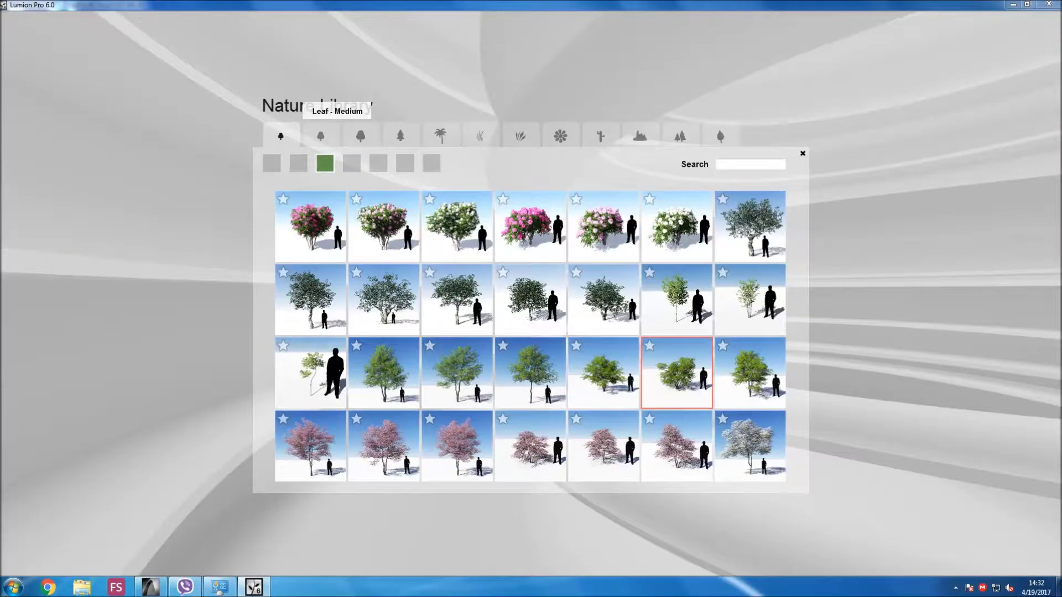
{"action": "left_click", "coordinate": [351, 163]}
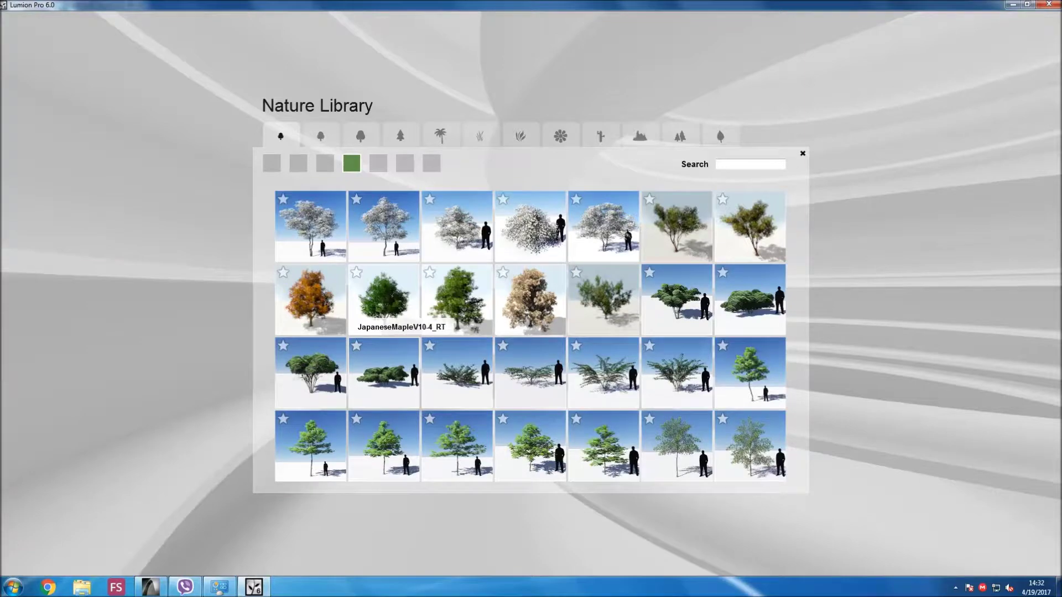
{"action": "left_click", "coordinate": [383, 310]}
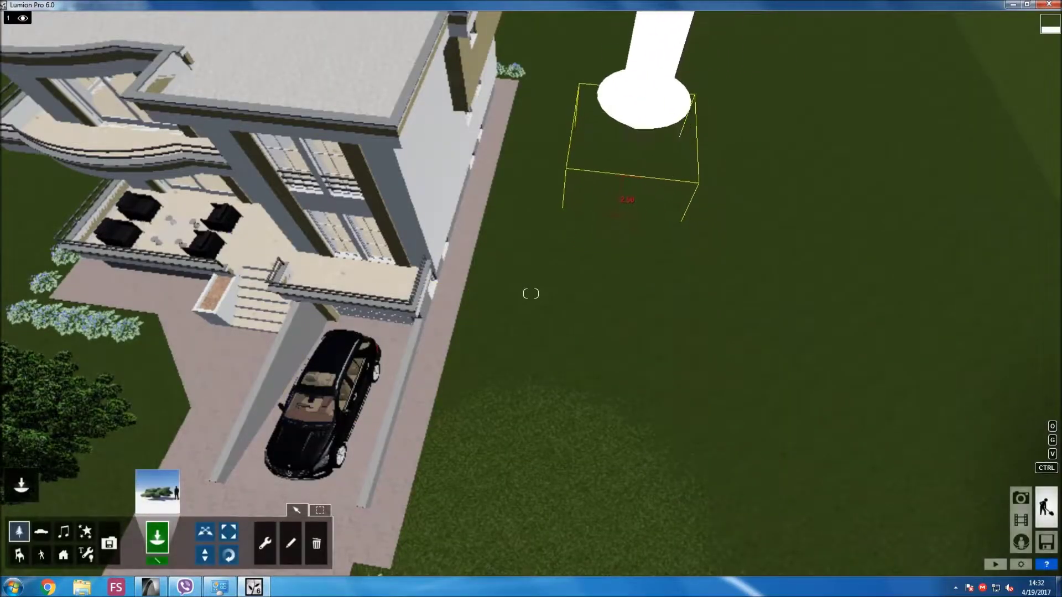
{"action": "right_click_drag", "start_coordinate": [531, 293], "coordinate": [531, 293]}
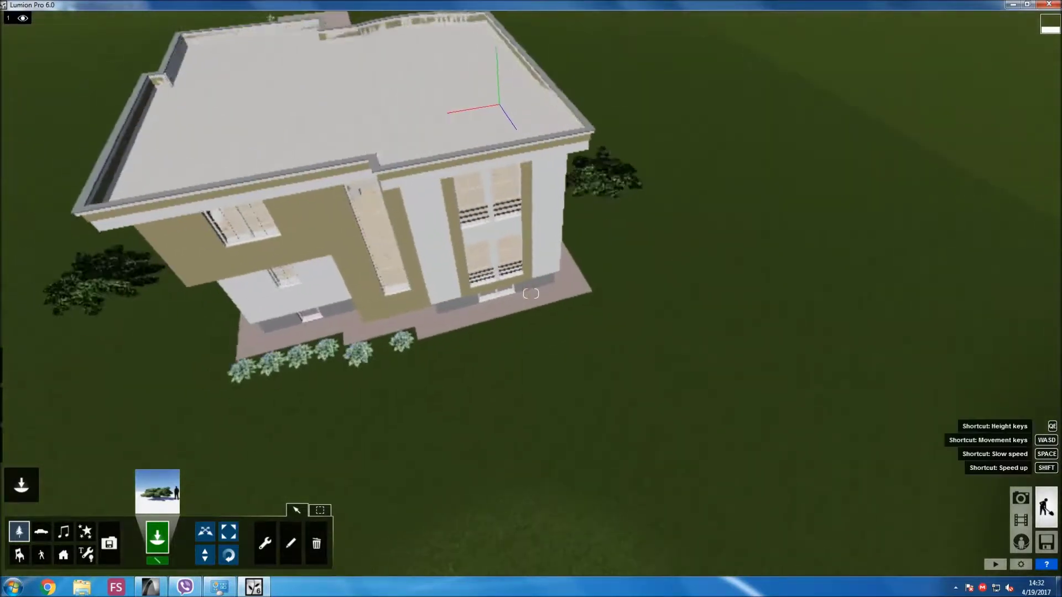
{"action": "left_click", "coordinate": [569, 445]}
Plant two more leafy trees around the house and move one closer to the building.
{"action": "right_click_drag", "start_coordinate": [570, 445], "coordinate": [530, 293]}
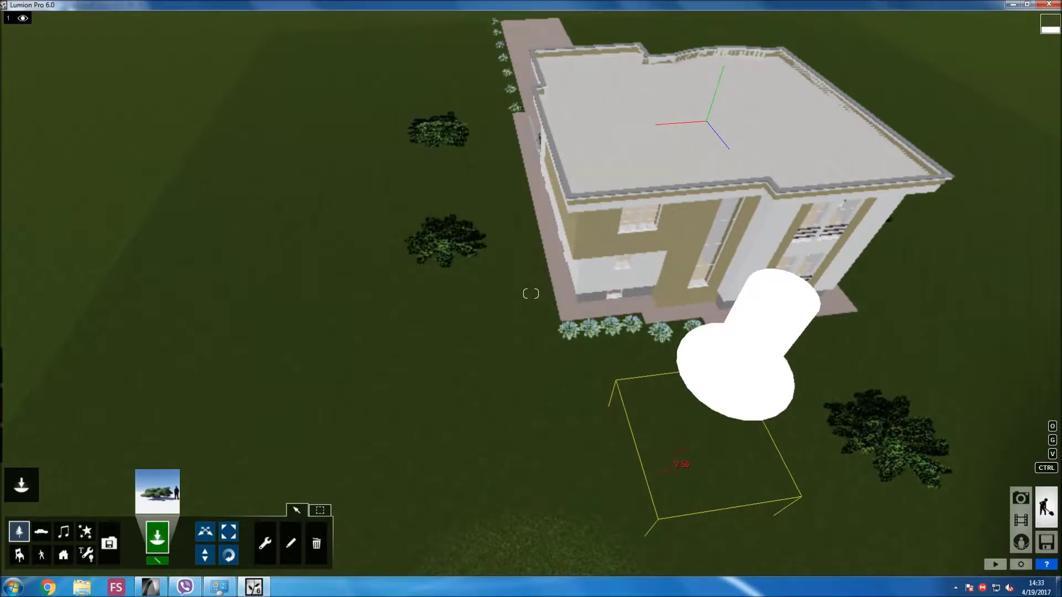
{"action": "left_click", "coordinate": [463, 462]}
{"action": "right_click_drag", "start_coordinate": [462, 462], "coordinate": [531, 293]}
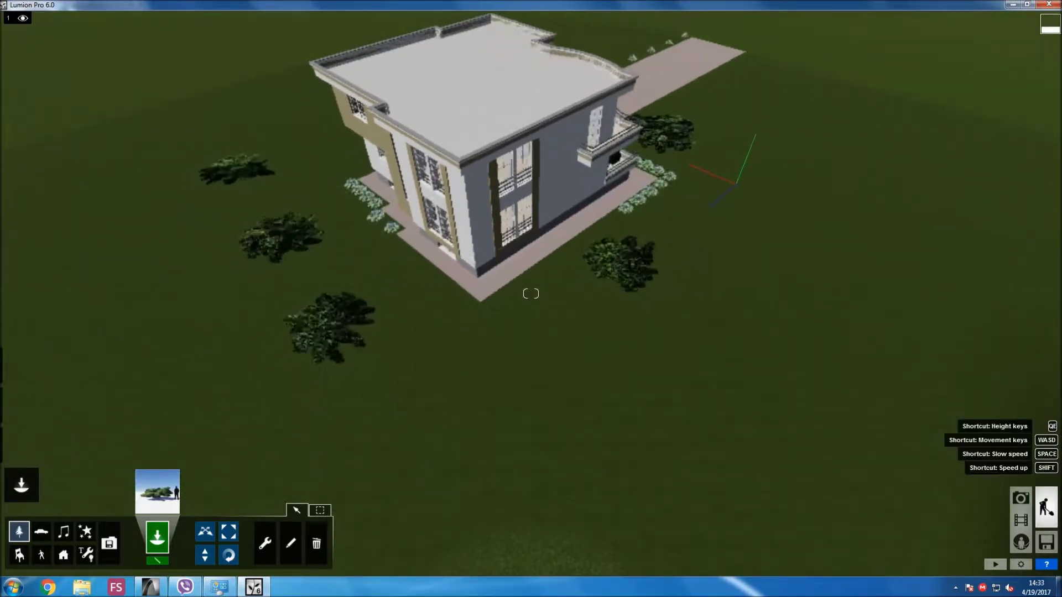
{"action": "right_click_drag", "start_coordinate": [531, 293], "coordinate": [531, 293]}
{"action": "left_click", "coordinate": [423, 390]}
{"action": "right_click_drag", "start_coordinate": [423, 390], "coordinate": [531, 293]}
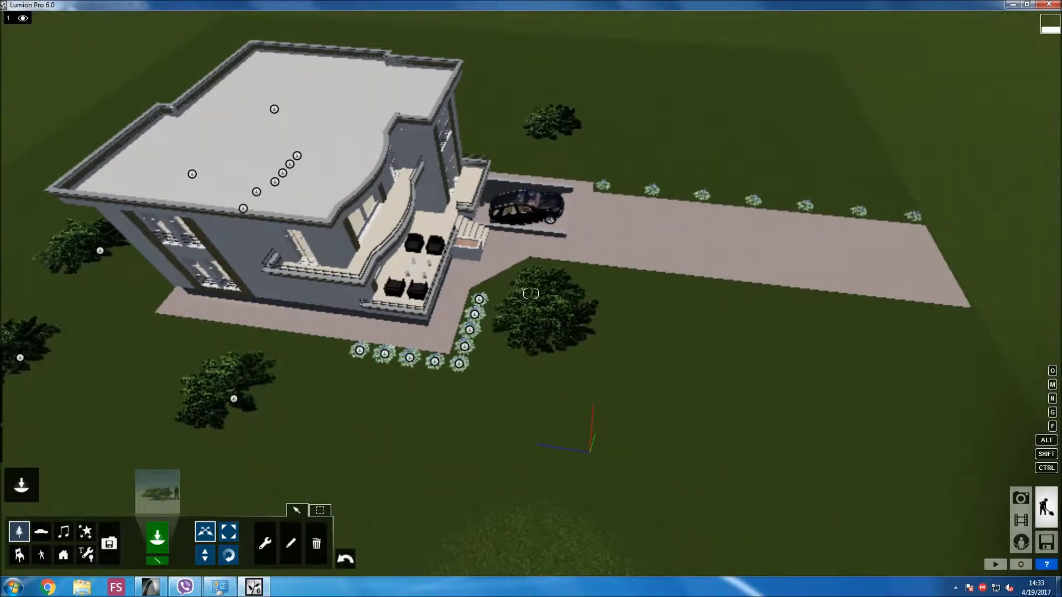
{"action": "mouse_move", "coordinate": [233, 398]}
{"action": "left_mouse_down"}
{"action": "mouse_move", "coordinate": [199, 404]}
{"action": "mouse_move", "coordinate": [399, 440]}
{"action": "left_mouse_up"}
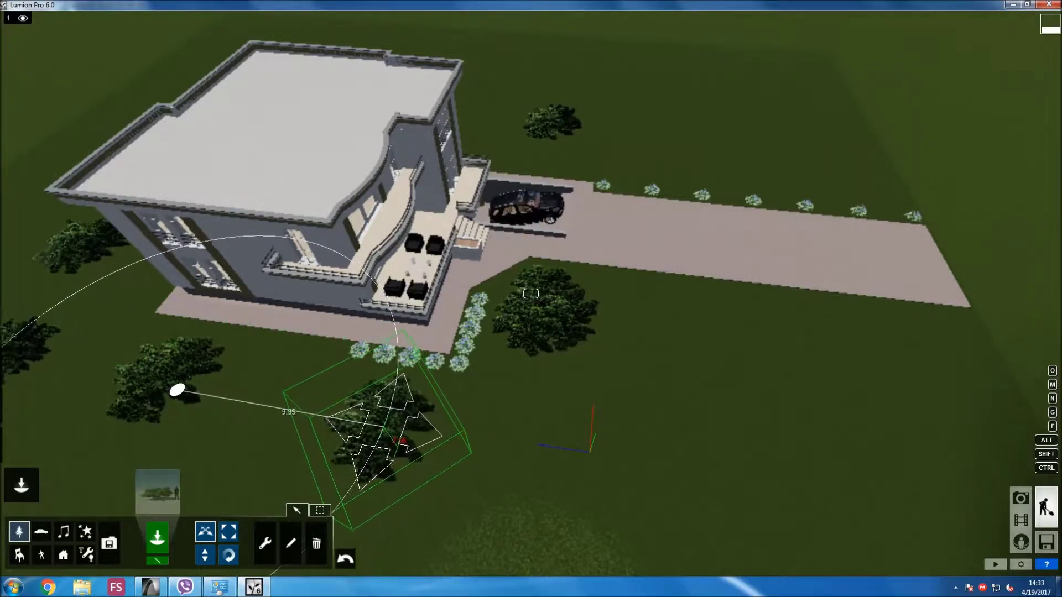
{"action": "mouse_move", "coordinate": [399, 440]}
{"action": "right_mouse_down"}
{"action": "mouse_move", "coordinate": [276, 440]}
{"action": "mouse_move", "coordinate": [157, 535]}
{"action": "right_mouse_up"}
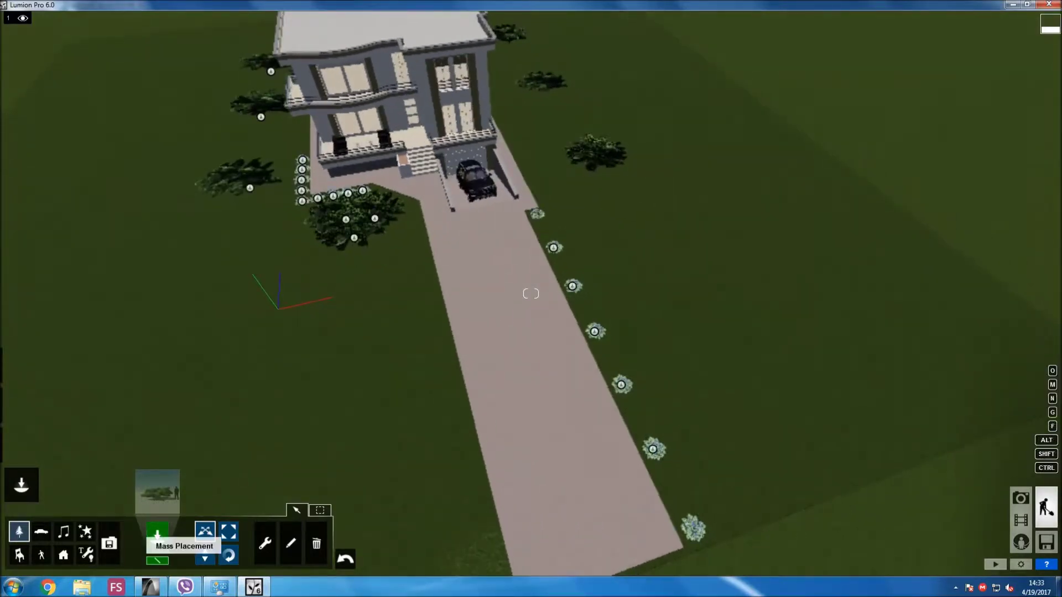
Mass-place a row of seven blue-flowered plants along the driveway's left edge.
{"action": "left_click", "coordinate": [157, 535]}
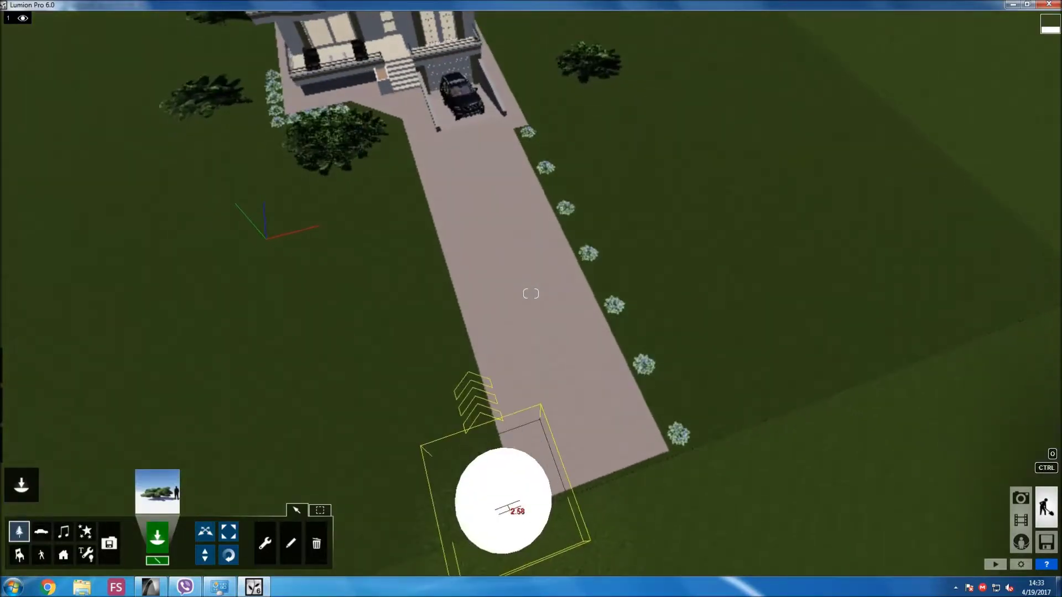
{"action": "left_click", "coordinate": [499, 496]}
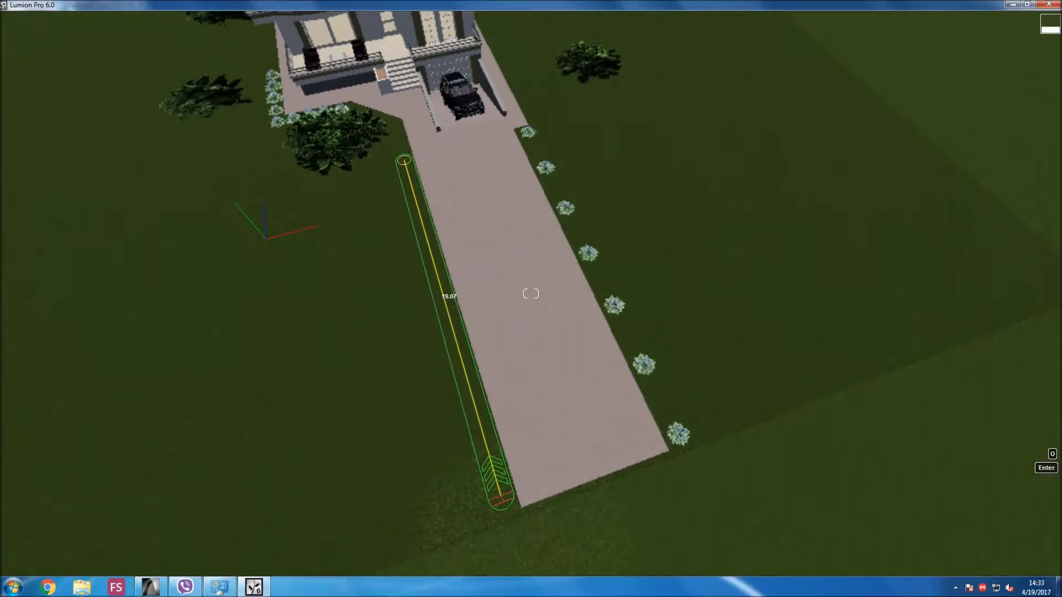
{"action": "left_click", "coordinate": [404, 160]}
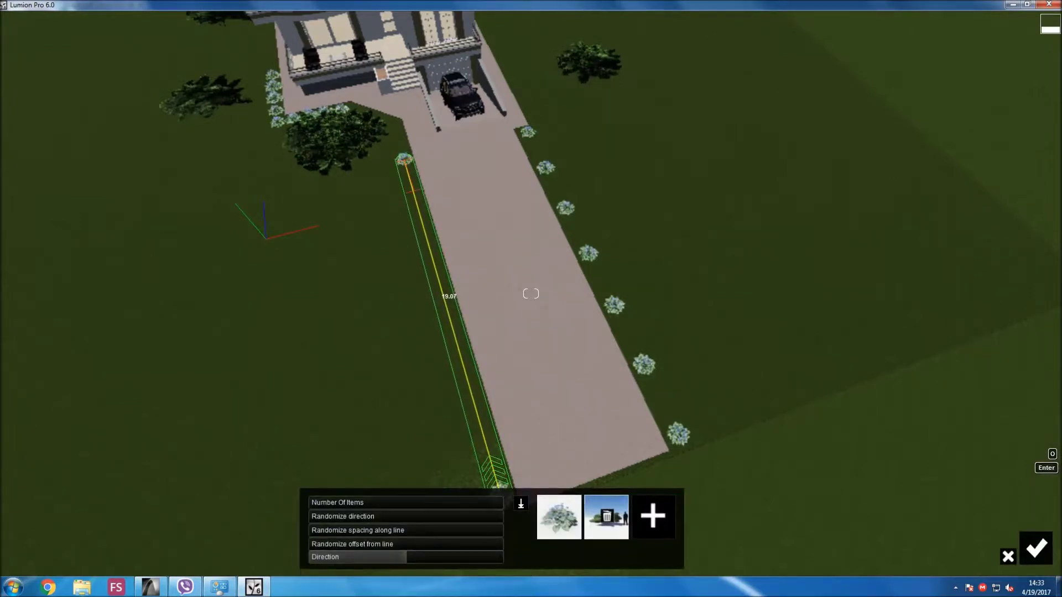
{"action": "key", "text": "s"}
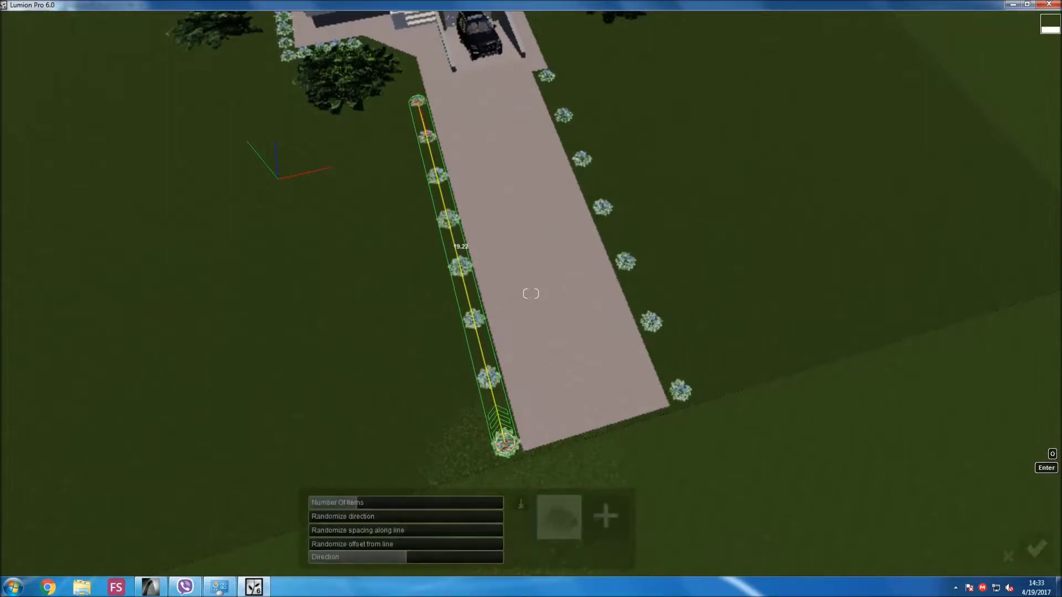
{"action": "key", "text": "a"}
{"action": "right_click_drag", "start_coordinate": [531, 293], "coordinate": [531, 294]}
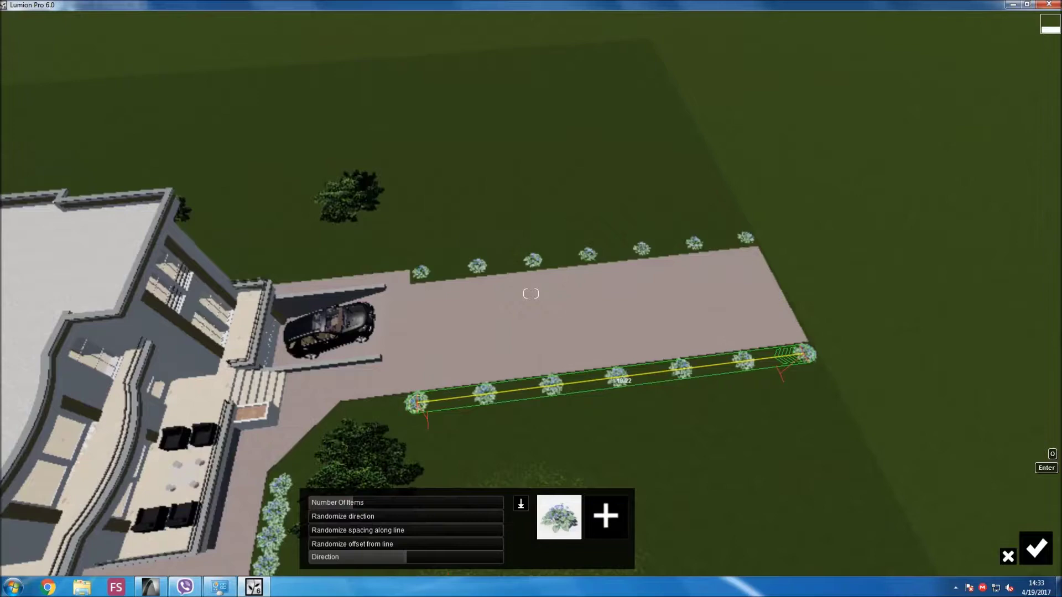
{"action": "left_click", "coordinate": [426, 402]}
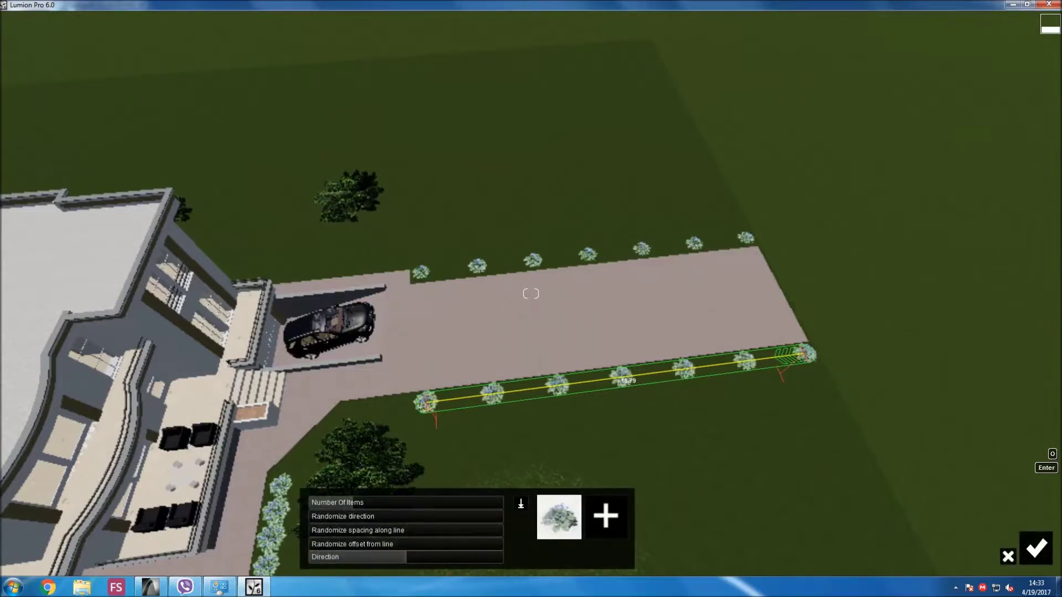
{"action": "key", "text": "Return"}
{"action": "right_click_drag", "start_coordinate": [531, 294], "coordinate": [531, 294]}
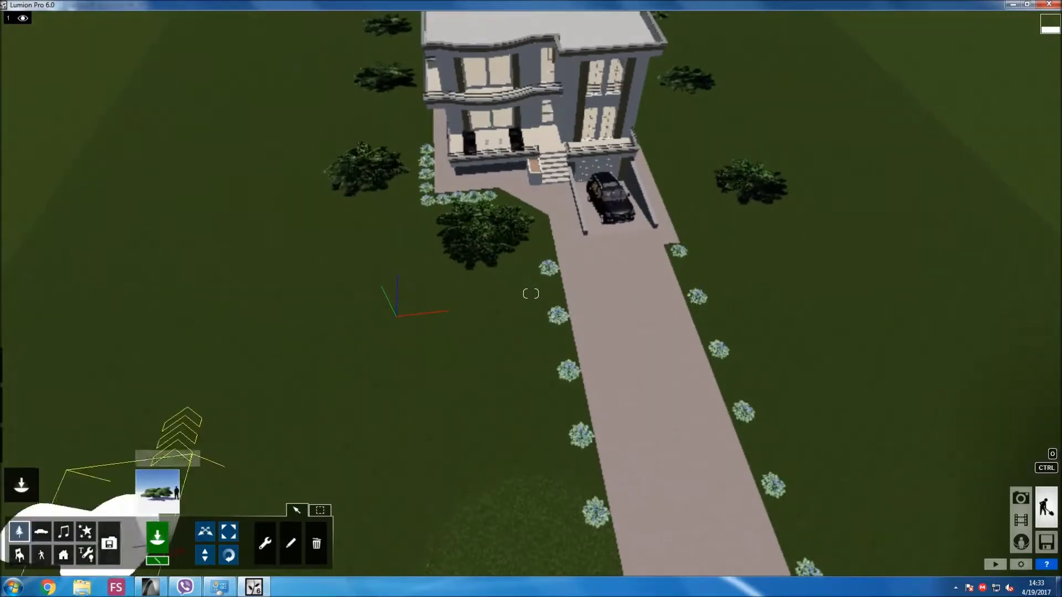
Place three white flowering dogwoods on the left and right lawns.
{"action": "left_click", "coordinate": [158, 491]}
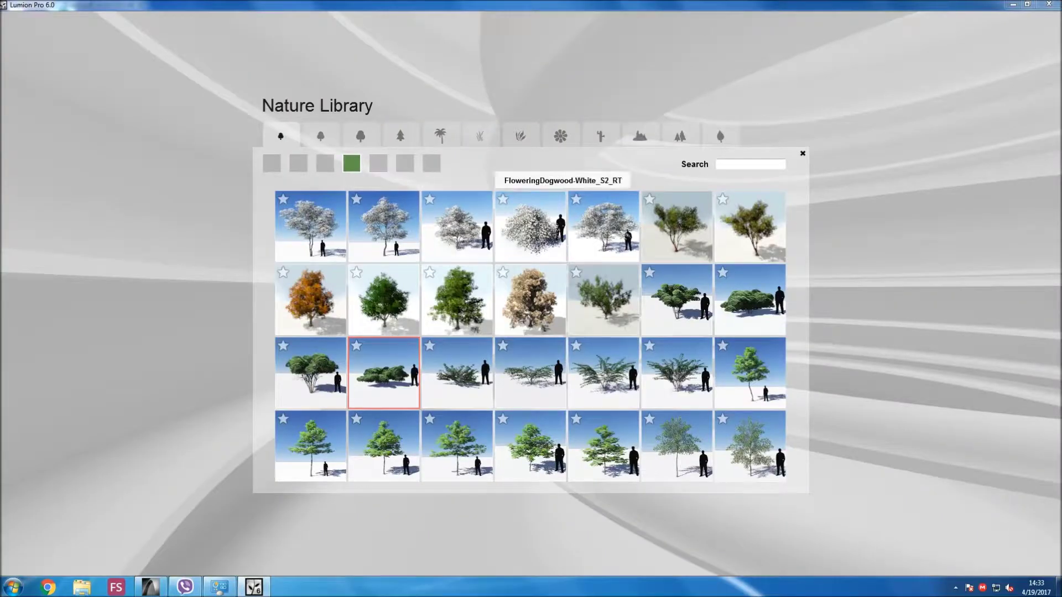
{"action": "left_click", "coordinate": [548, 224]}
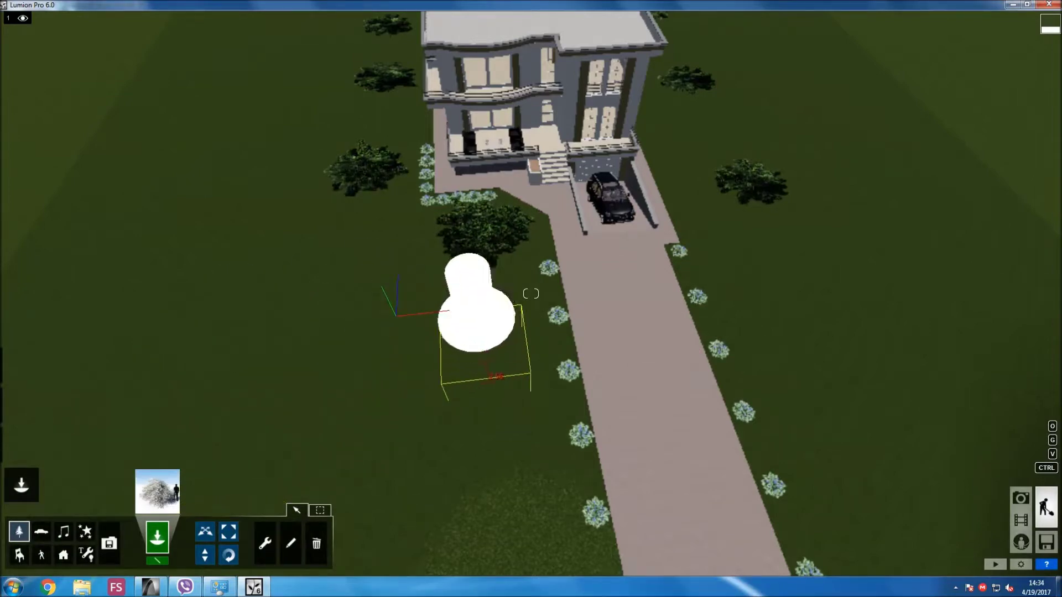
{"action": "left_click", "coordinate": [476, 301]}
{"action": "right_click_drag", "start_coordinate": [475, 301], "coordinate": [522, 426]}
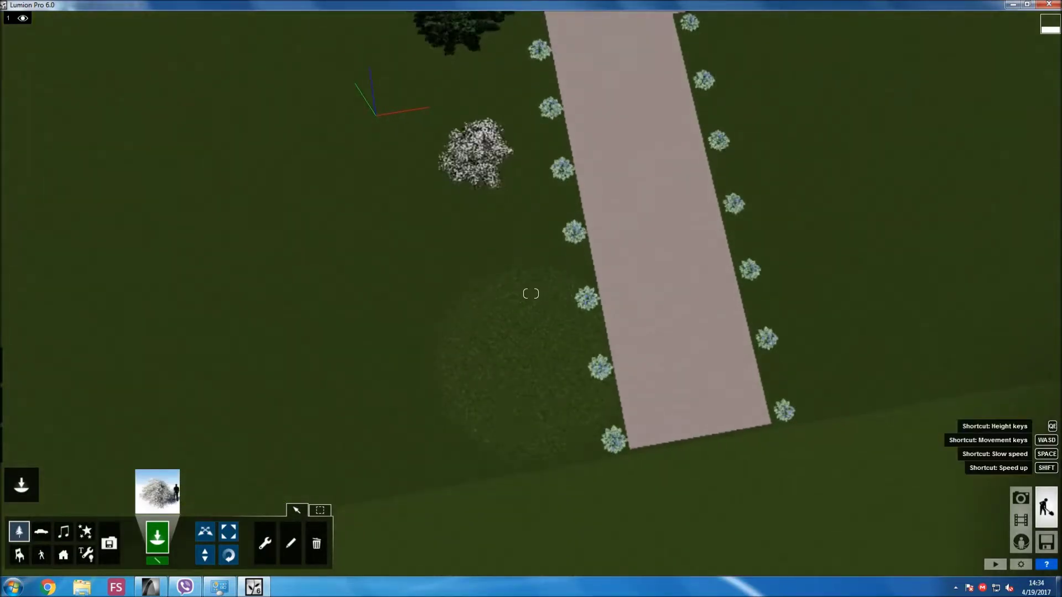
{"action": "right_click_drag", "start_coordinate": [523, 425], "coordinate": [486, 409]}
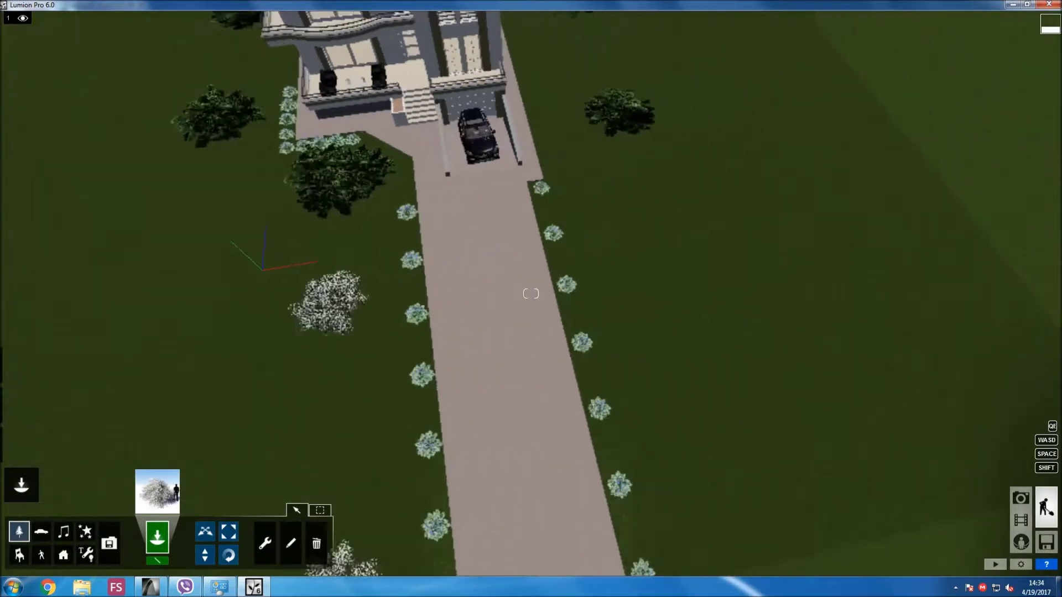
{"action": "right_click_drag", "start_coordinate": [531, 293], "coordinate": [613, 293]}
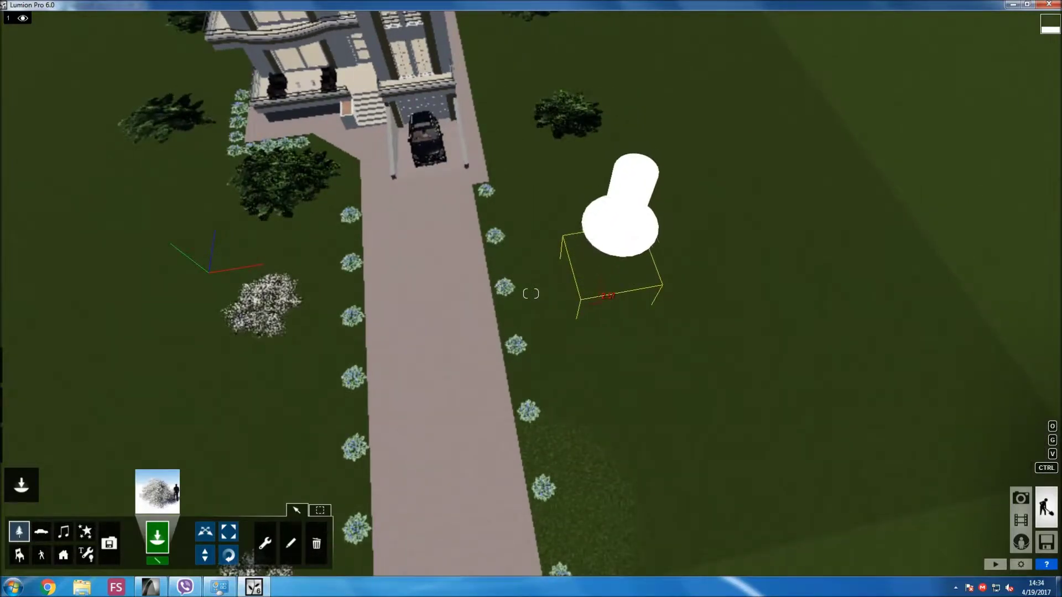
{"action": "left_click", "coordinate": [611, 276]}
{"action": "left_click", "coordinate": [676, 500]}
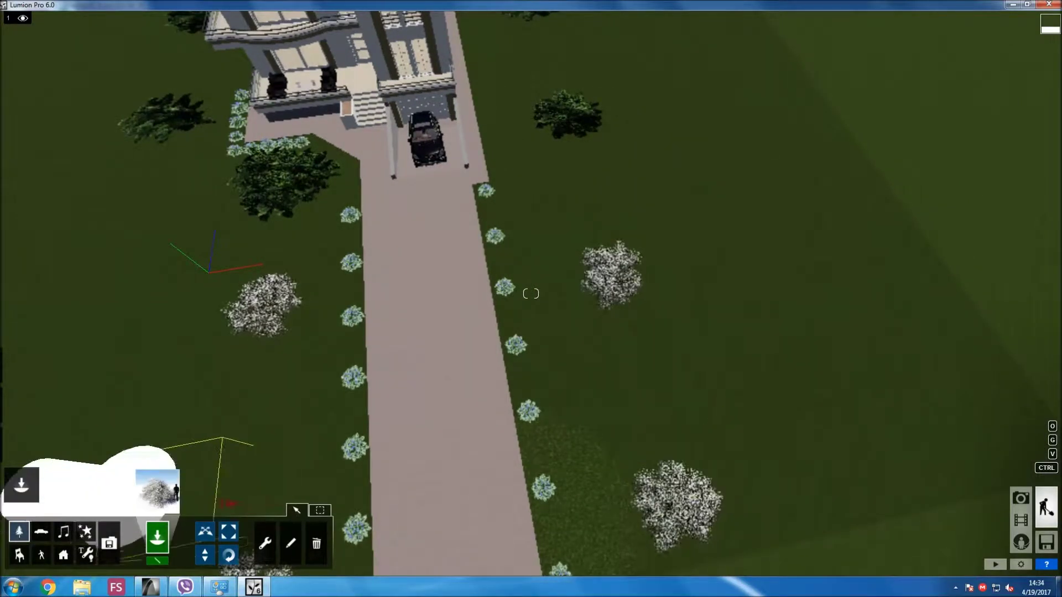
Place pink flowering trees on the right and left lawns.
{"action": "left_click", "coordinate": [157, 491]}
{"action": "left_click", "coordinate": [325, 163]}
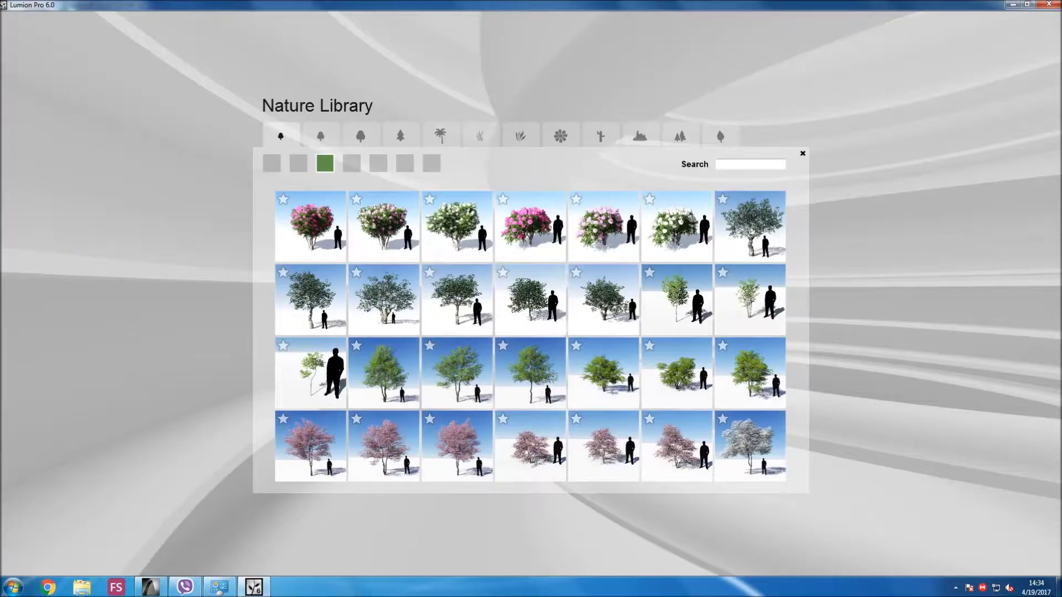
{"action": "left_click", "coordinate": [530, 445]}
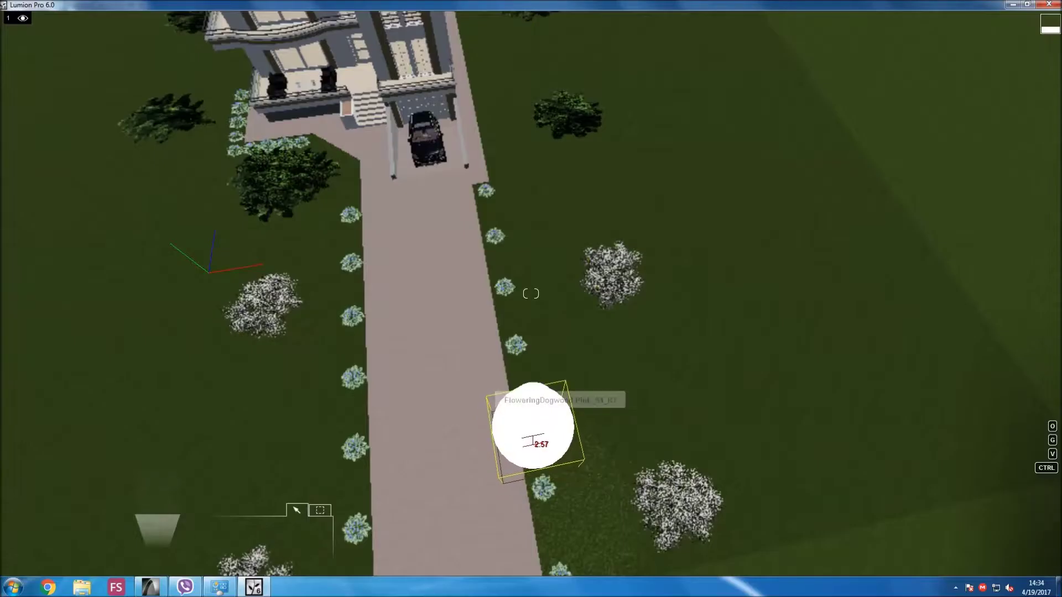
{"action": "left_click", "coordinate": [642, 387]}
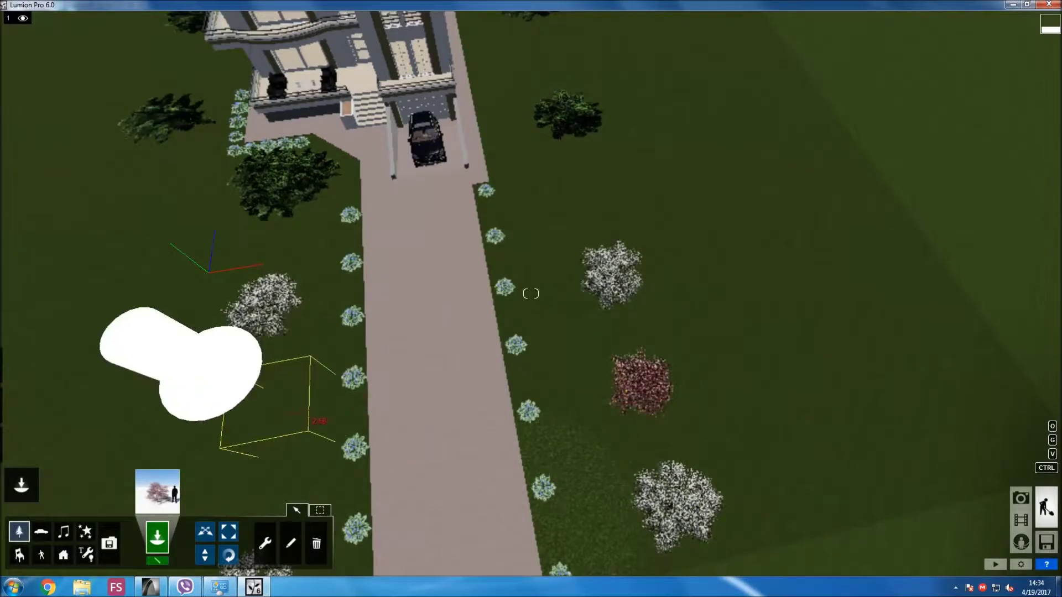
{"action": "left_click", "coordinate": [271, 395]}
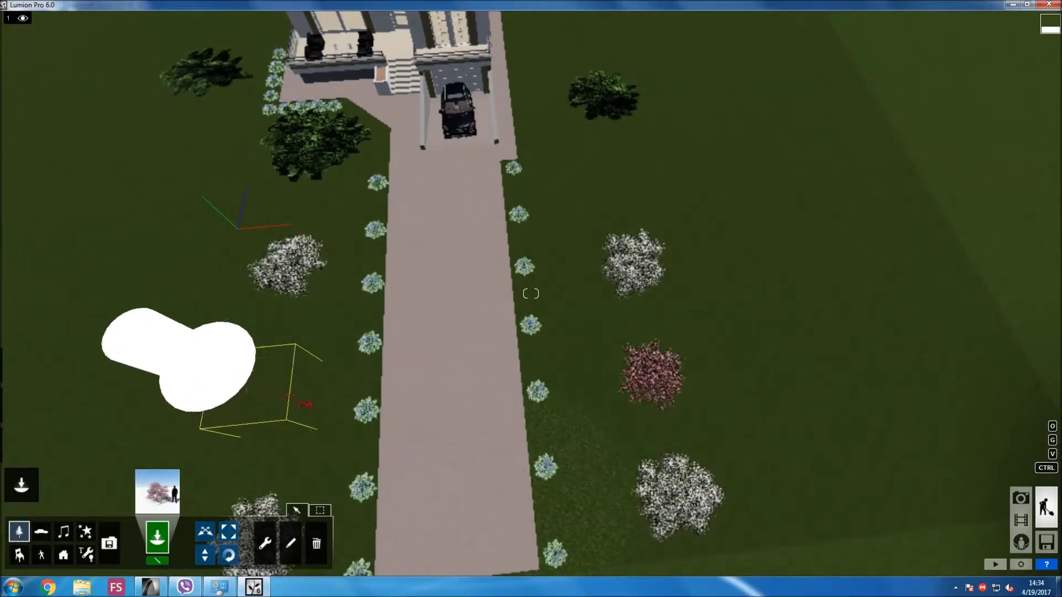
Select the LacebarkElm tree from the Leaf - Medium category.
{"action": "left_click", "coordinate": [158, 491]}
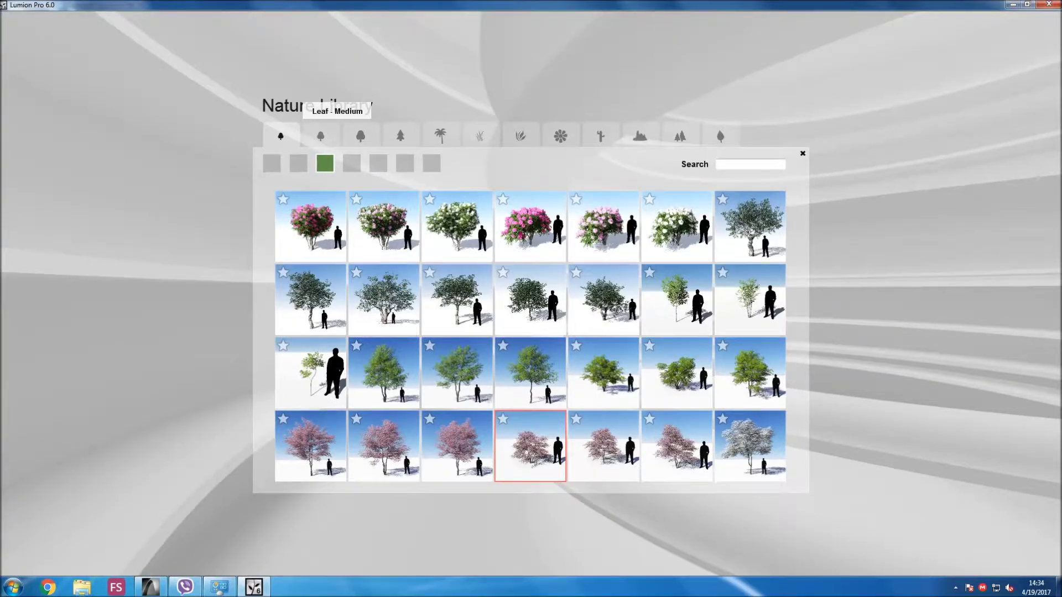
{"action": "left_click", "coordinate": [320, 136]}
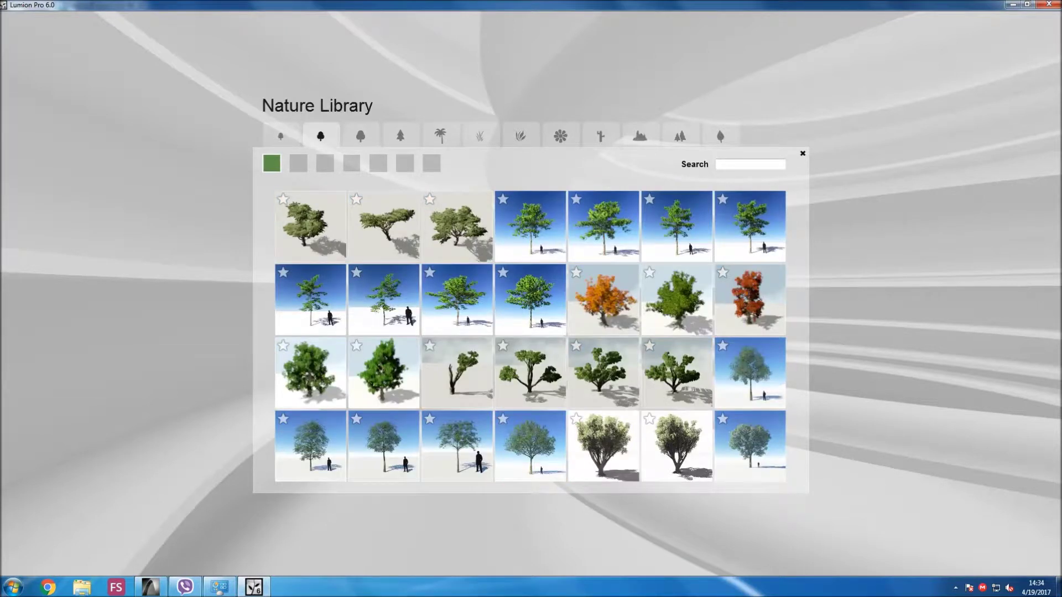
{"action": "scroll", "coordinate": [529, 336], "scroll_direction": "down", "scroll_amount": 3}
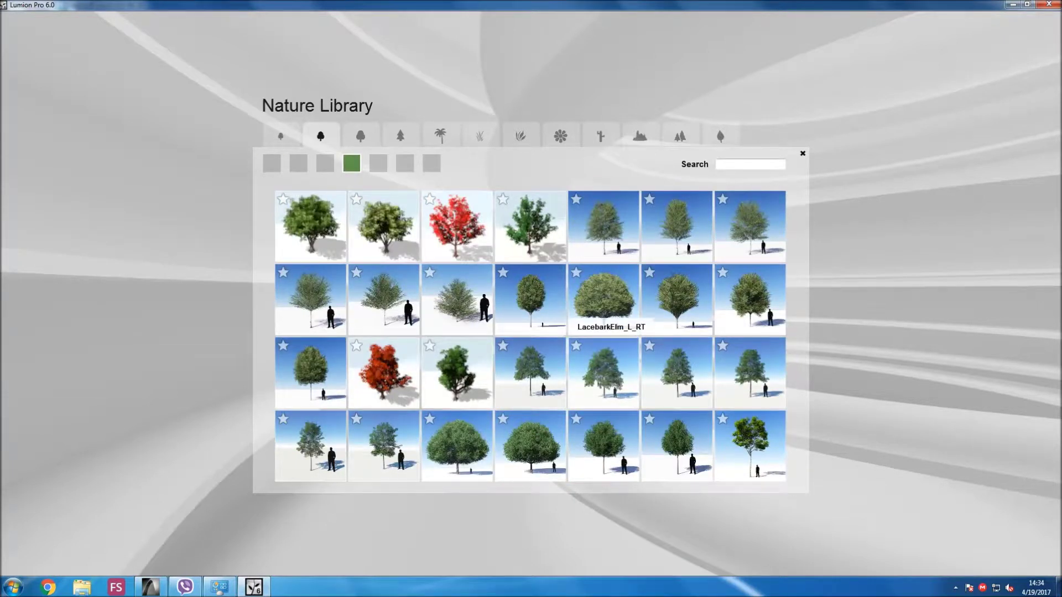
{"action": "left_click", "coordinate": [604, 301]}
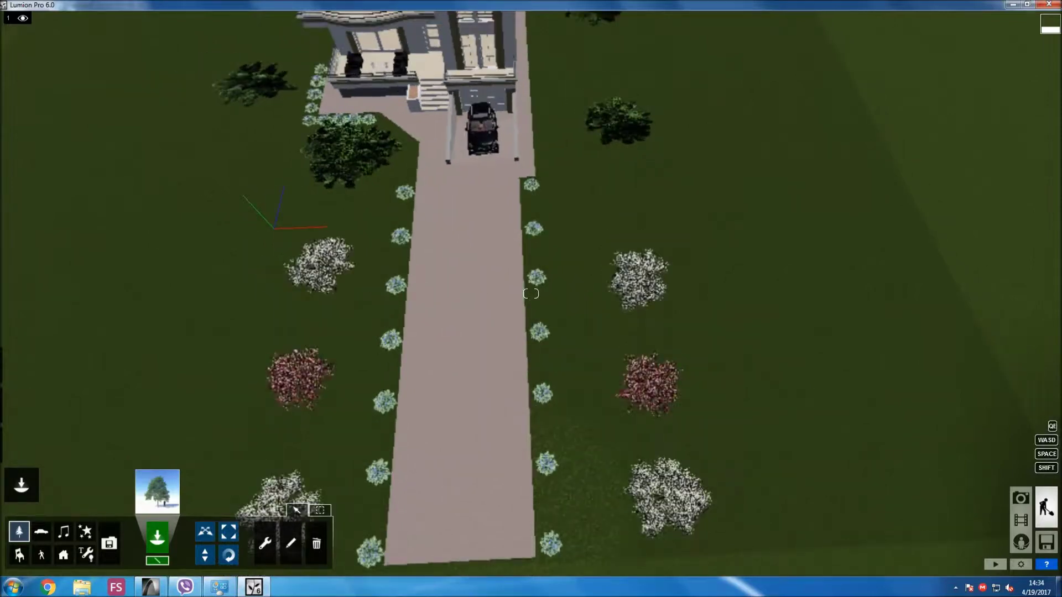
{"action": "scroll", "coordinate": [531, 294], "scroll_direction": "down", "scroll_amount": 5}
{"action": "scroll", "coordinate": [531, 294], "scroll_direction": "down", "scroll_amount": 3}
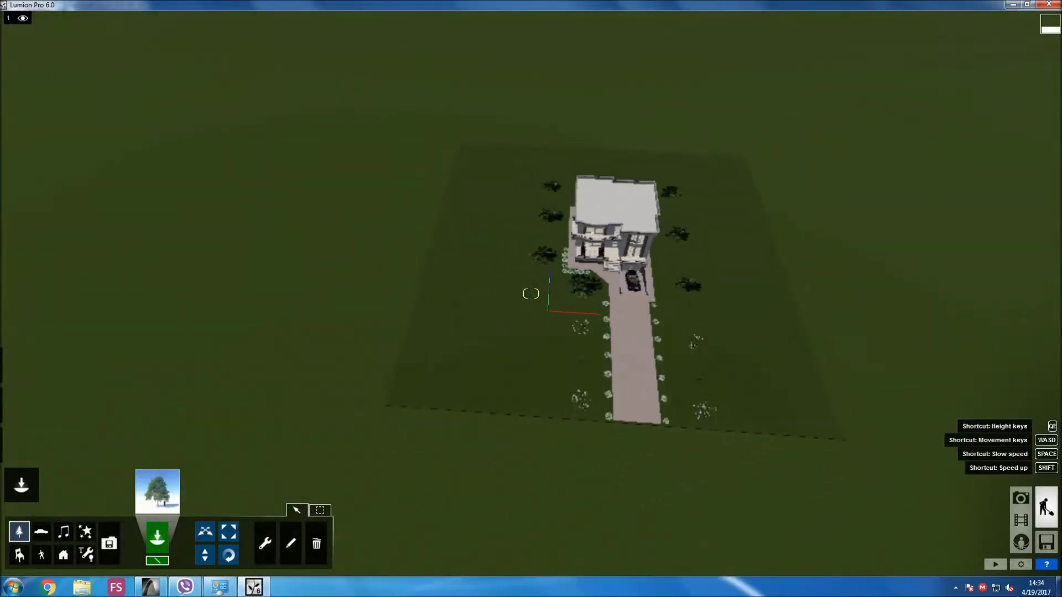
Start a tree line using WaterOak_L2, increasing its tree count and sideways scatter.
{"action": "key", "text": "Return"}
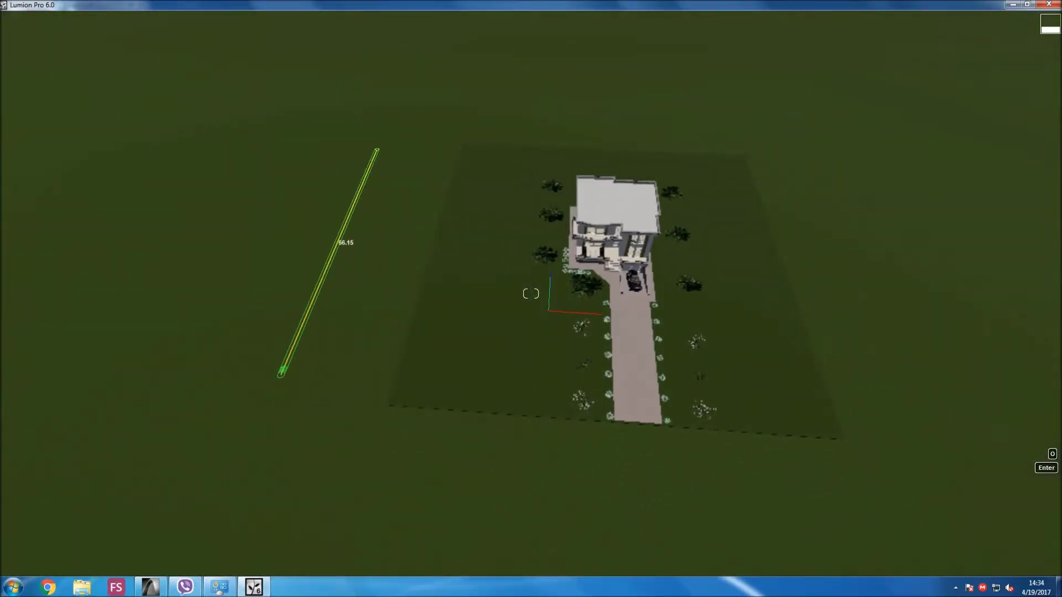
{"action": "left_click", "coordinate": [396, 94]}
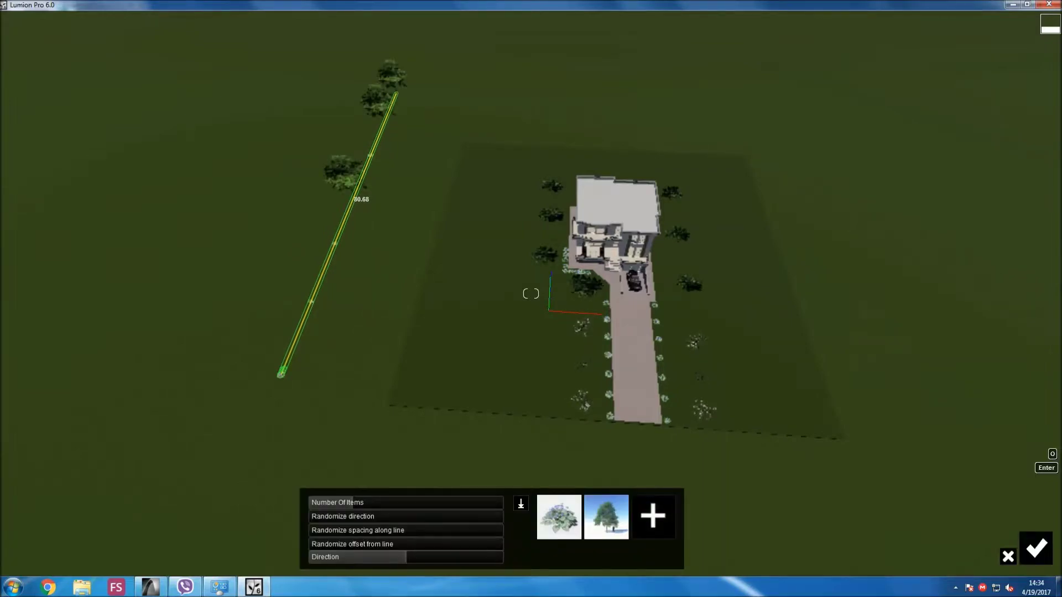
{"action": "left_click", "coordinate": [559, 517]}
{"action": "left_click", "coordinate": [605, 515]}
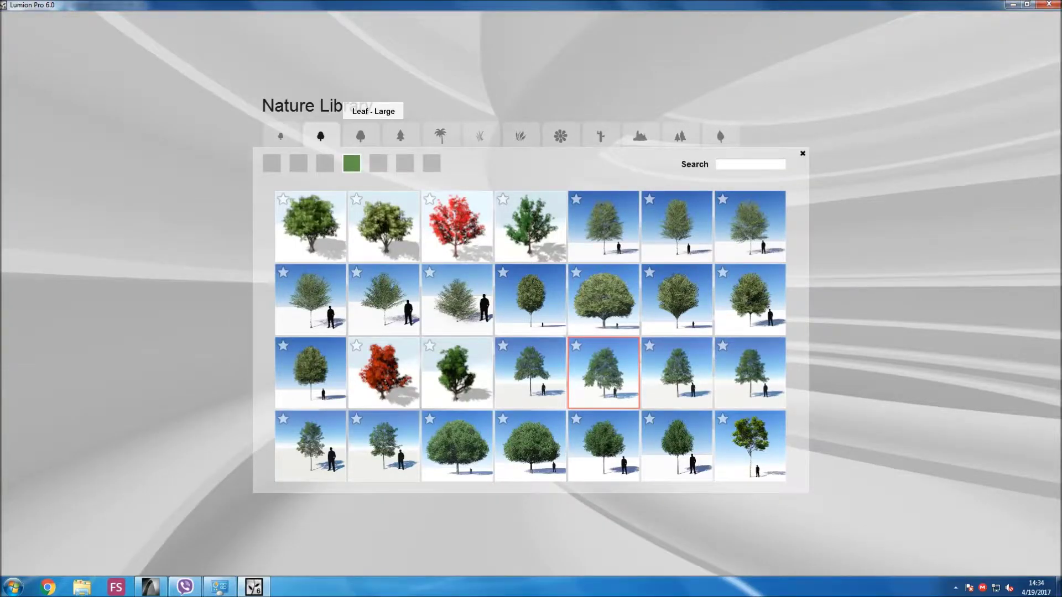
{"action": "left_click", "coordinate": [360, 135]}
{"action": "left_click", "coordinate": [351, 163]}
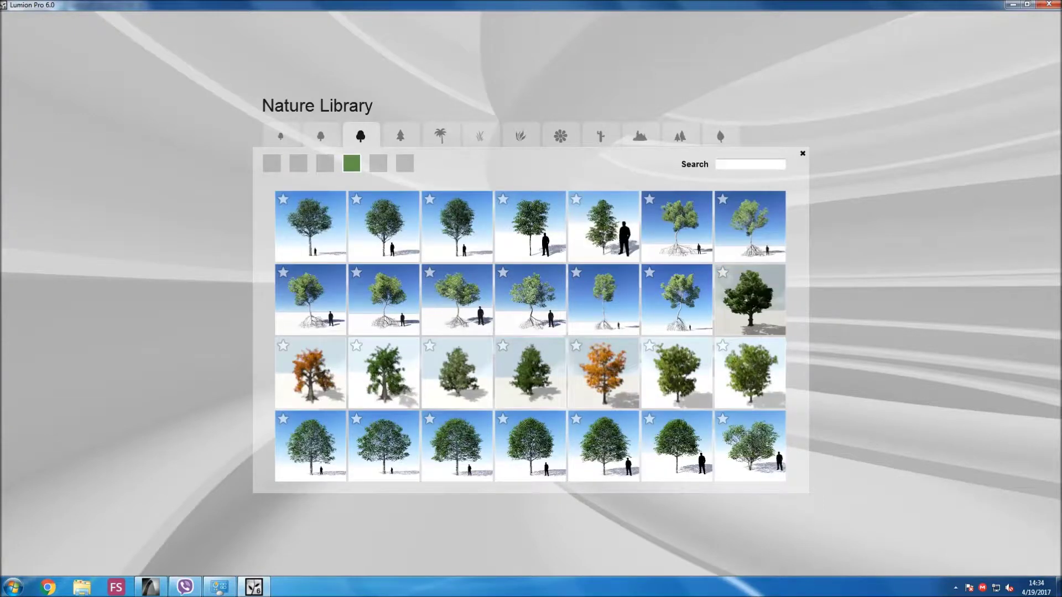
{"action": "left_click", "coordinate": [378, 163]}
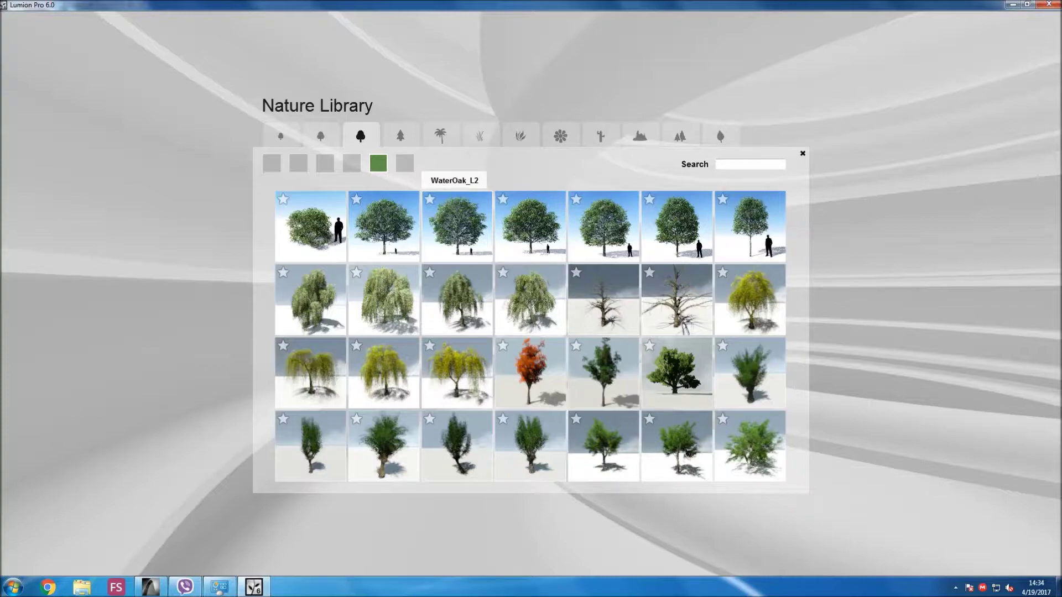
{"action": "left_click", "coordinate": [456, 226]}
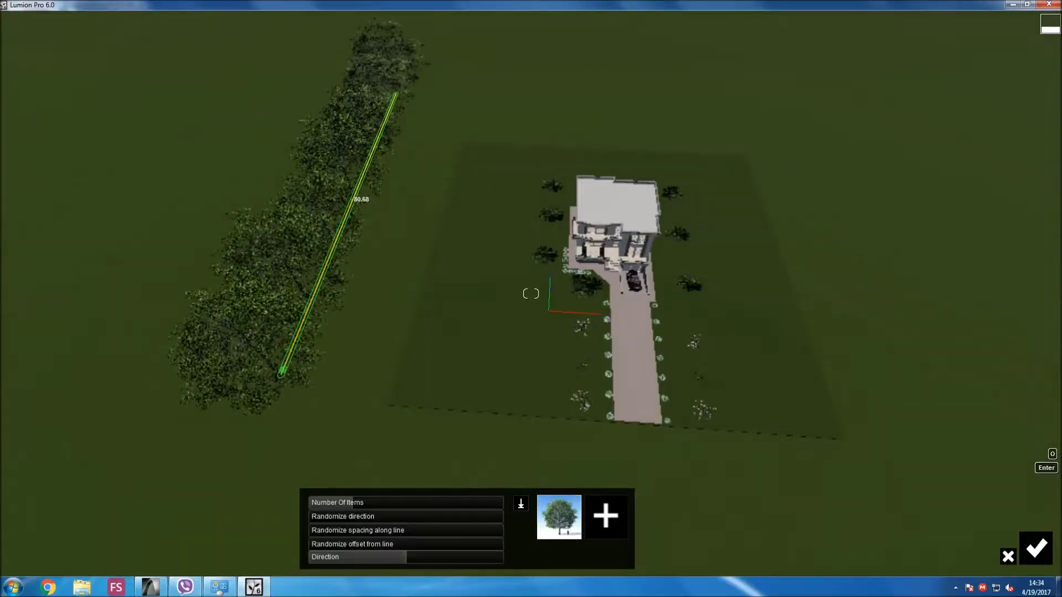
{"action": "left_click_drag", "start_coordinate": [312, 544], "coordinate": [326, 544]}
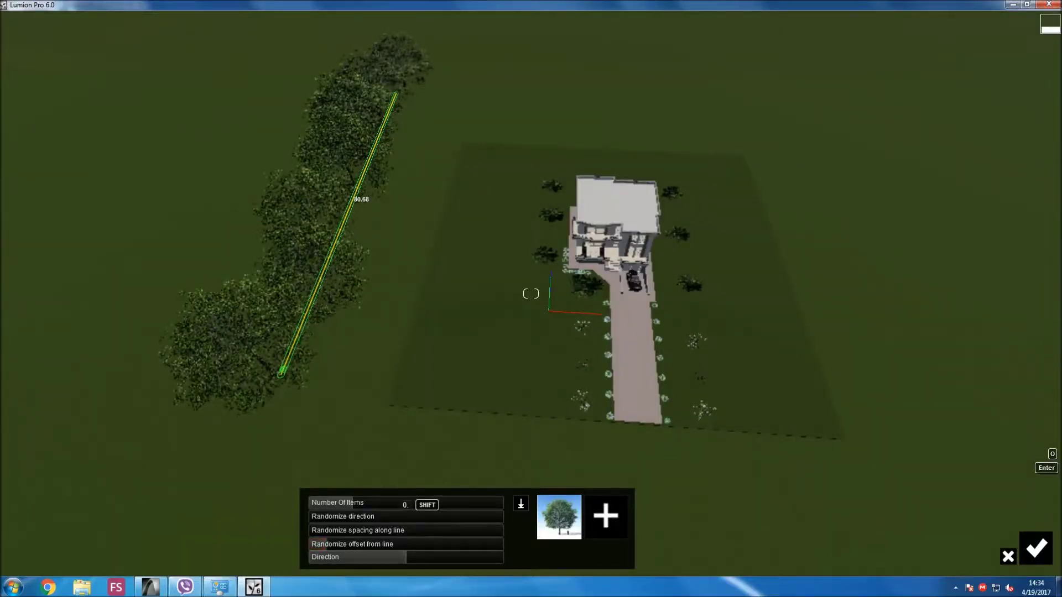
{"action": "left_click_drag", "start_coordinate": [357, 502], "coordinate": [442, 503]}
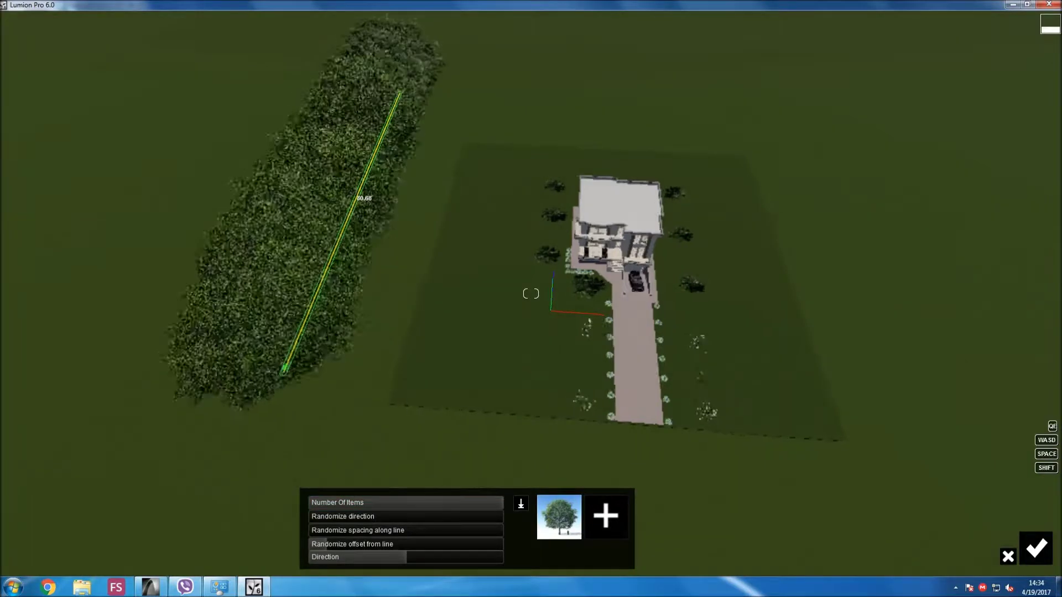
Stretch and angle the left-side tree band with wider scatter, then confirm it.
{"action": "key", "text": "a"}
{"action": "scroll", "coordinate": [531, 294], "scroll_direction": "down", "scroll_amount": 5}
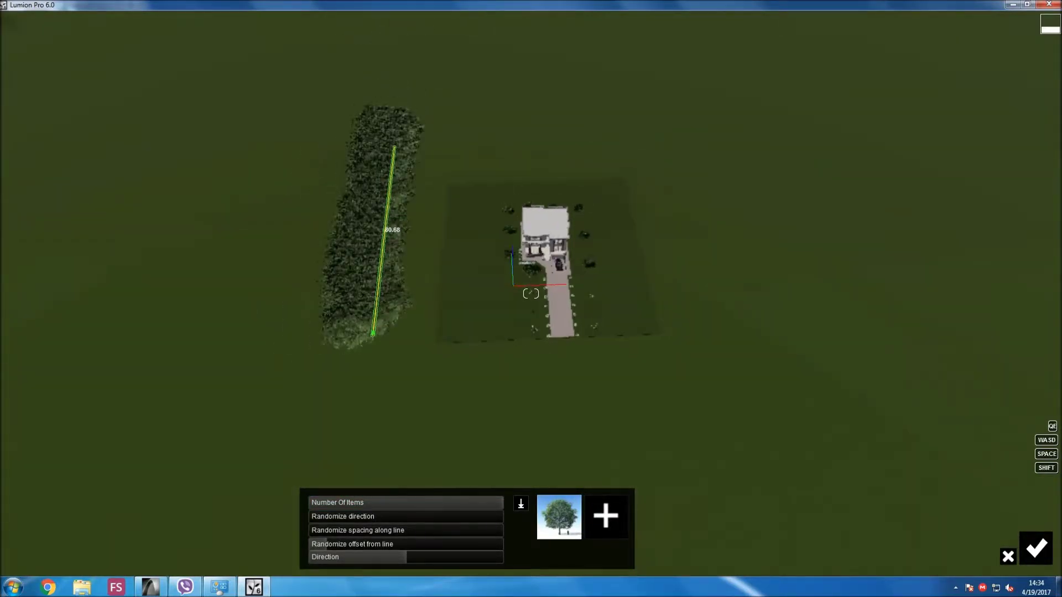
{"action": "left_click_drag", "start_coordinate": [378, 333], "coordinate": [375, 348]}
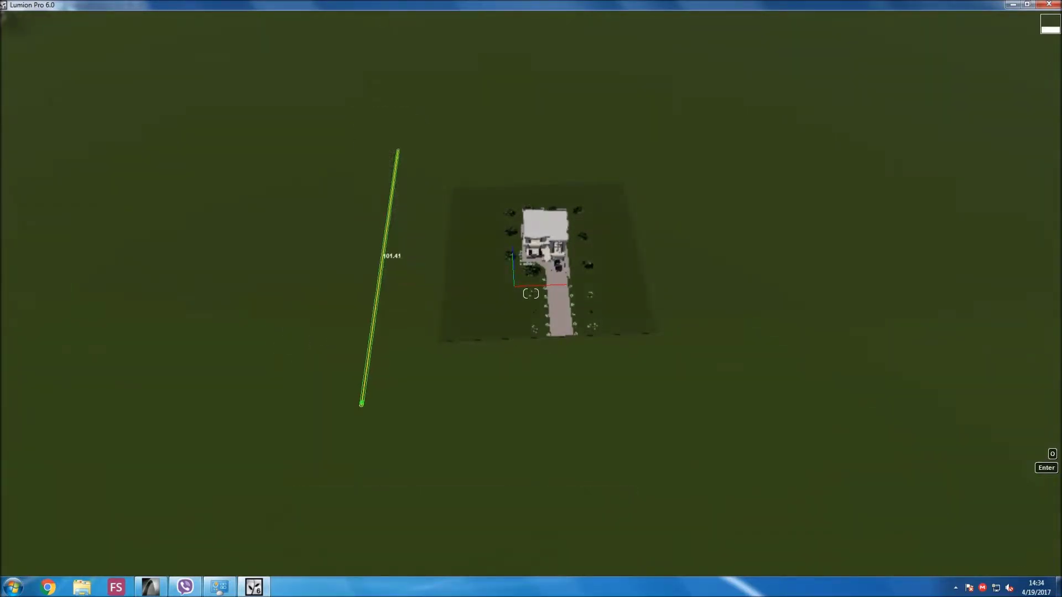
{"action": "left_click_drag", "start_coordinate": [361, 404], "coordinate": [360, 406]}
{"action": "left_click_drag", "start_coordinate": [397, 150], "coordinate": [398, 126]}
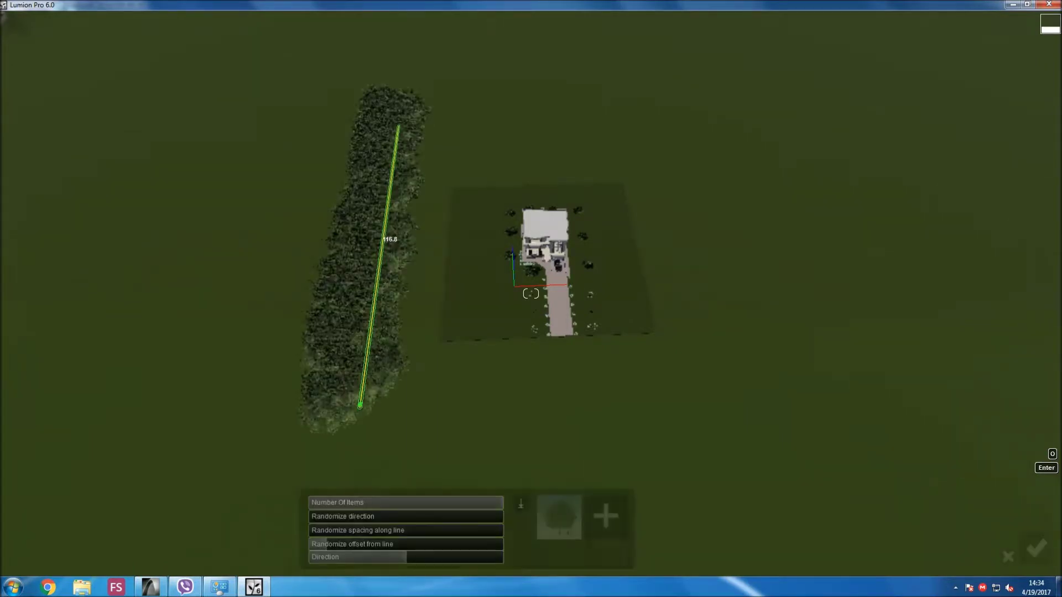
{"action": "left_click_drag", "start_coordinate": [326, 544], "coordinate": [350, 544]}
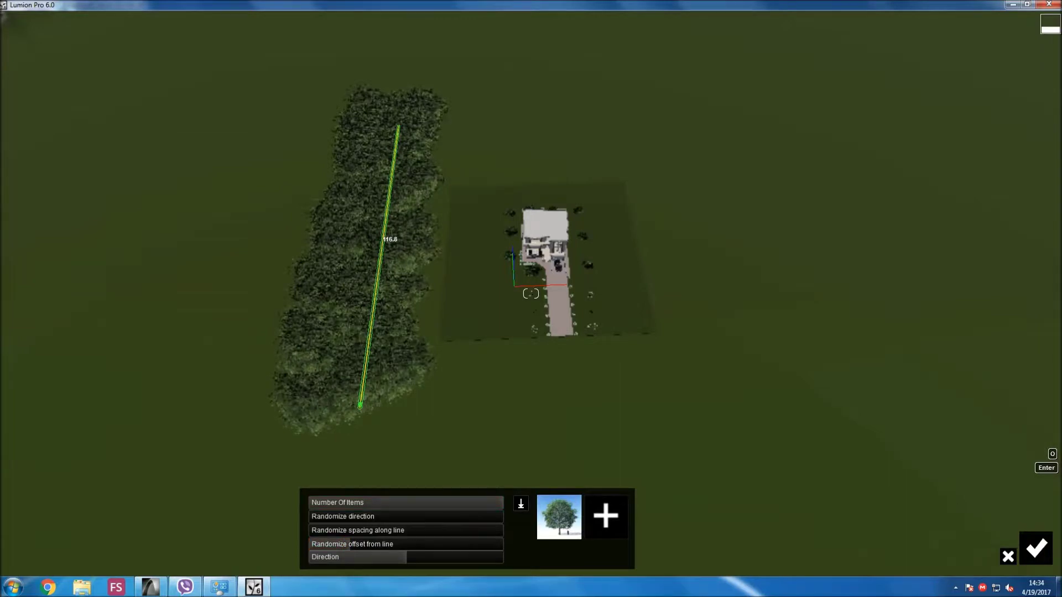
{"action": "left_click_drag", "start_coordinate": [360, 405], "coordinate": [339, 403]}
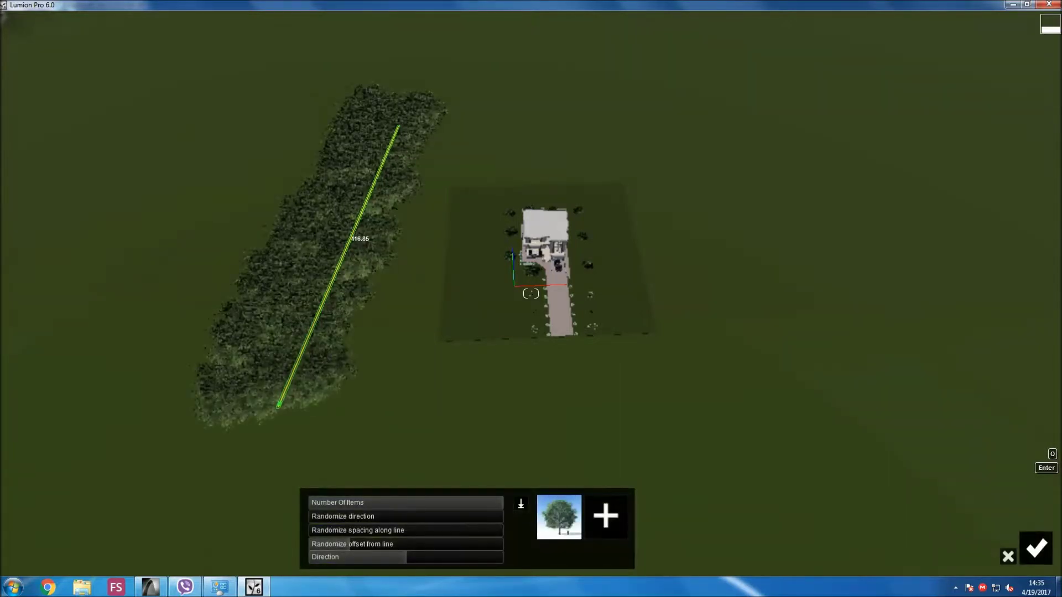
{"action": "left_click_drag", "start_coordinate": [398, 126], "coordinate": [354, 125]}
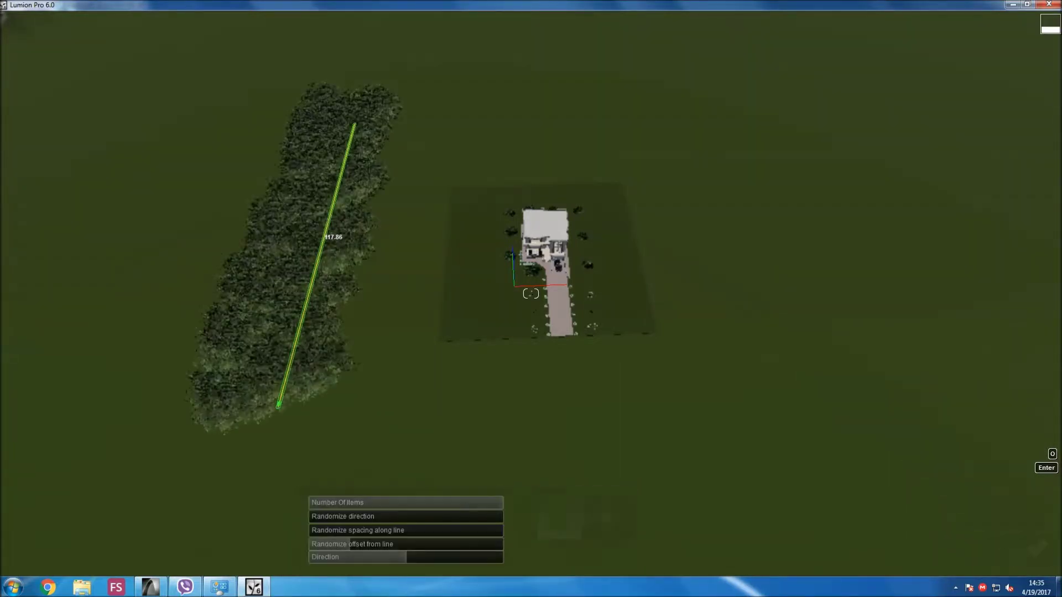
{"action": "left_click", "coordinate": [1035, 547]}
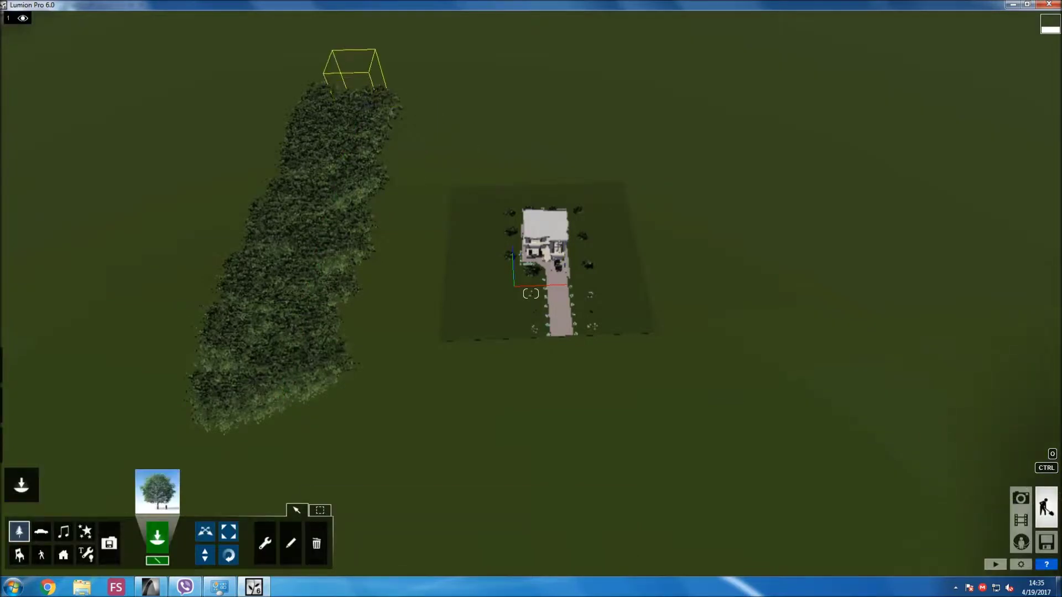
Add tree bands along the top and right sides of the lot and confirm them.
{"action": "left_click_drag", "start_coordinate": [354, 89], "coordinate": [371, 103]}
{"action": "left_click_drag", "start_coordinate": [755, 89], "coordinate": [759, 92]}
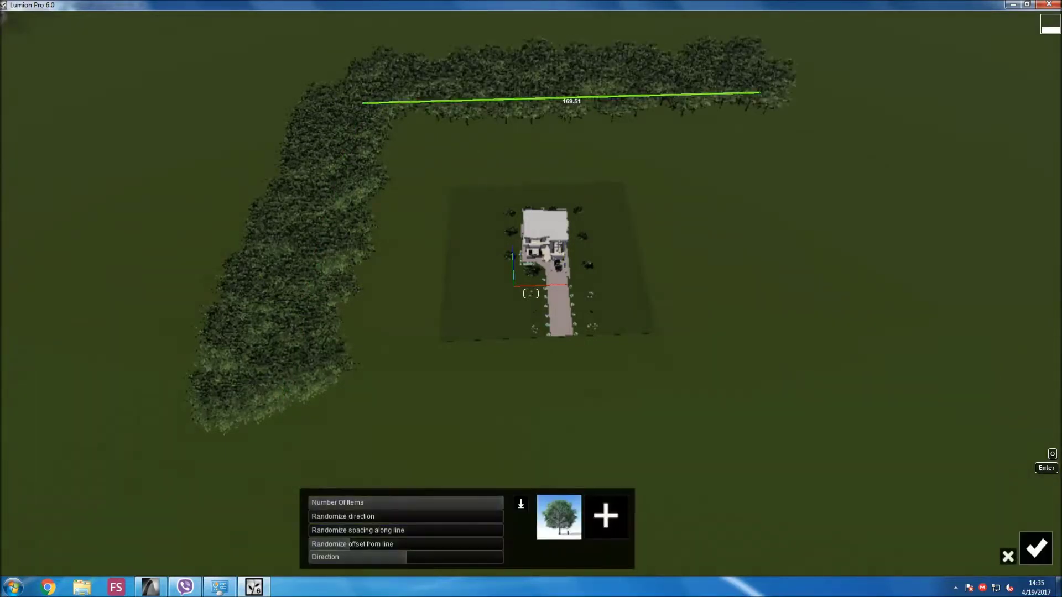
{"action": "left_click", "coordinate": [1035, 547]}
{"action": "left_click_drag", "start_coordinate": [796, 95], "coordinate": [825, 316]}
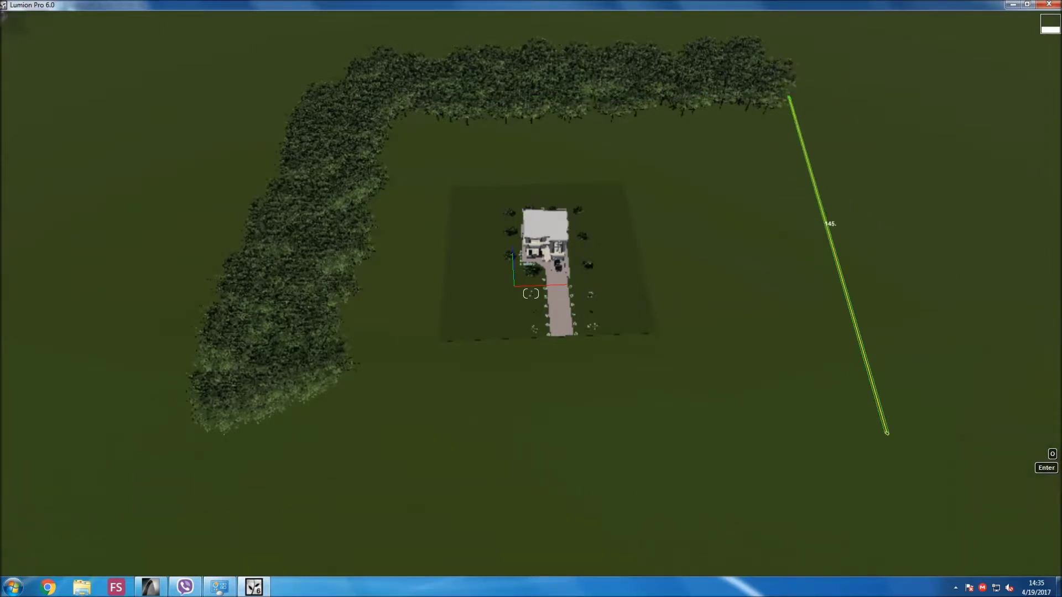
{"action": "mouse_move", "coordinate": [886, 433]}
{"action": "left_mouse_down"}
{"action": "mouse_move", "coordinate": [900, 445]}
{"action": "mouse_move", "coordinate": [173, 502]}
{"action": "left_mouse_up"}
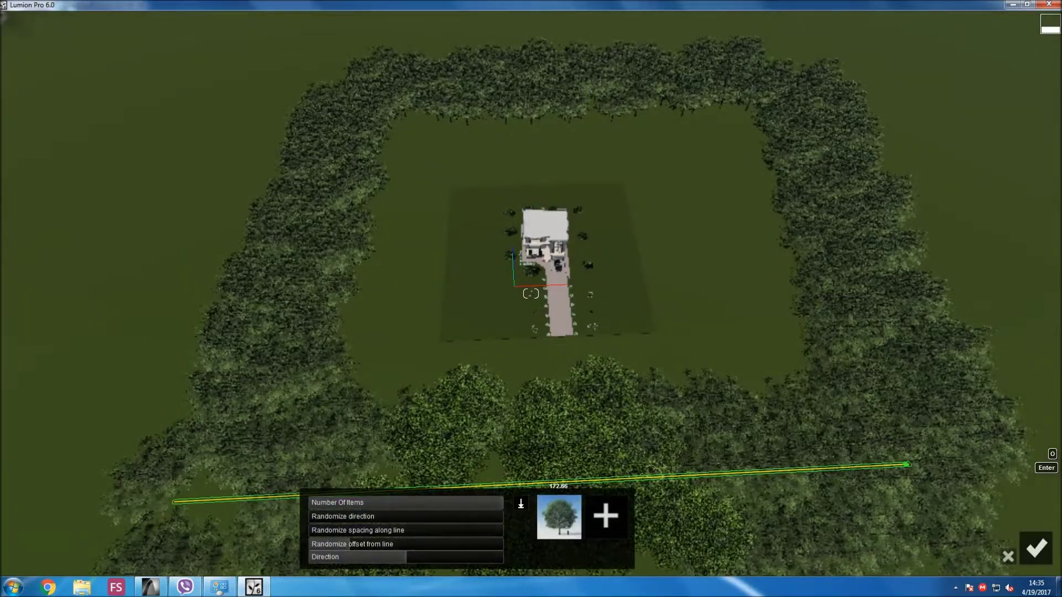
{"action": "key", "text": "Return"}
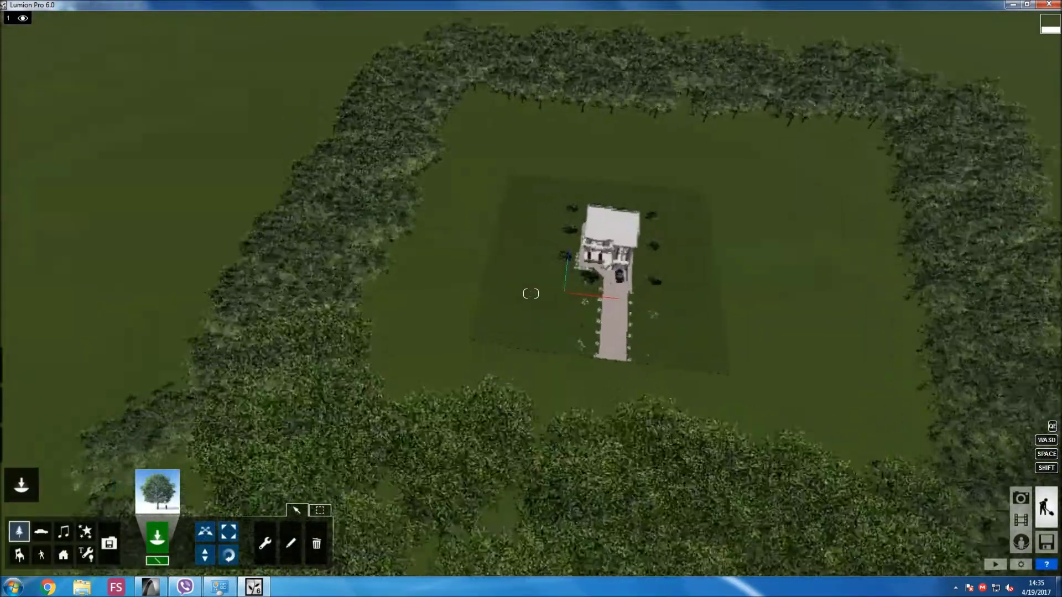
{"action": "scroll", "coordinate": [530, 293], "scroll_direction": "up", "scroll_amount": 3}
Choose the pink flowering dogwood from Leaf - Small trees and draw a row on the left lawn.
{"action": "scroll", "coordinate": [530, 294], "scroll_direction": "up", "scroll_amount": 3}
{"action": "scroll", "coordinate": [531, 294], "scroll_direction": "up", "scroll_amount": 3}
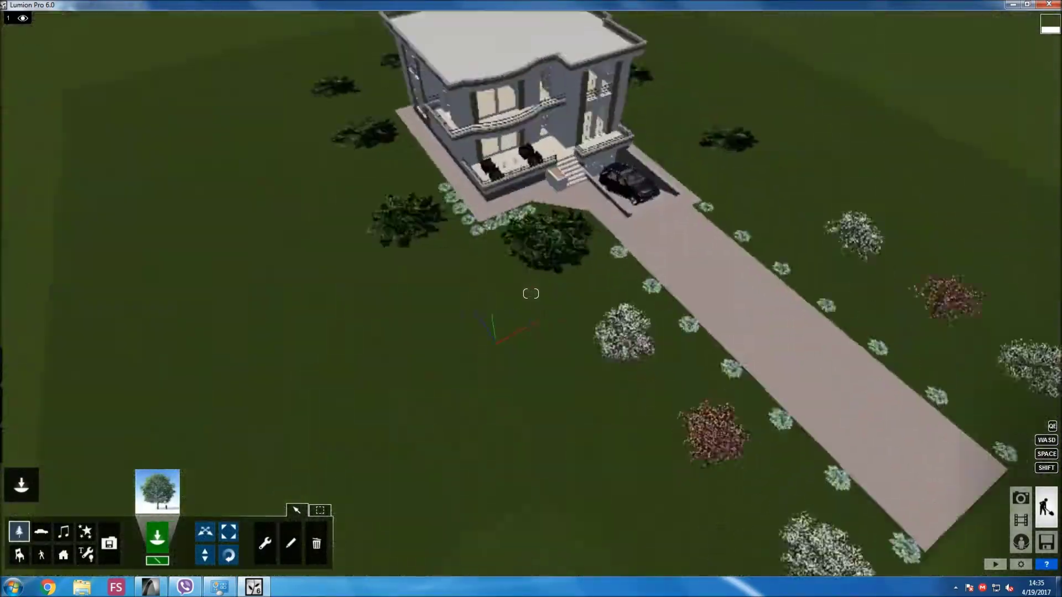
{"action": "scroll", "coordinate": [530, 294], "scroll_direction": "up", "scroll_amount": 3}
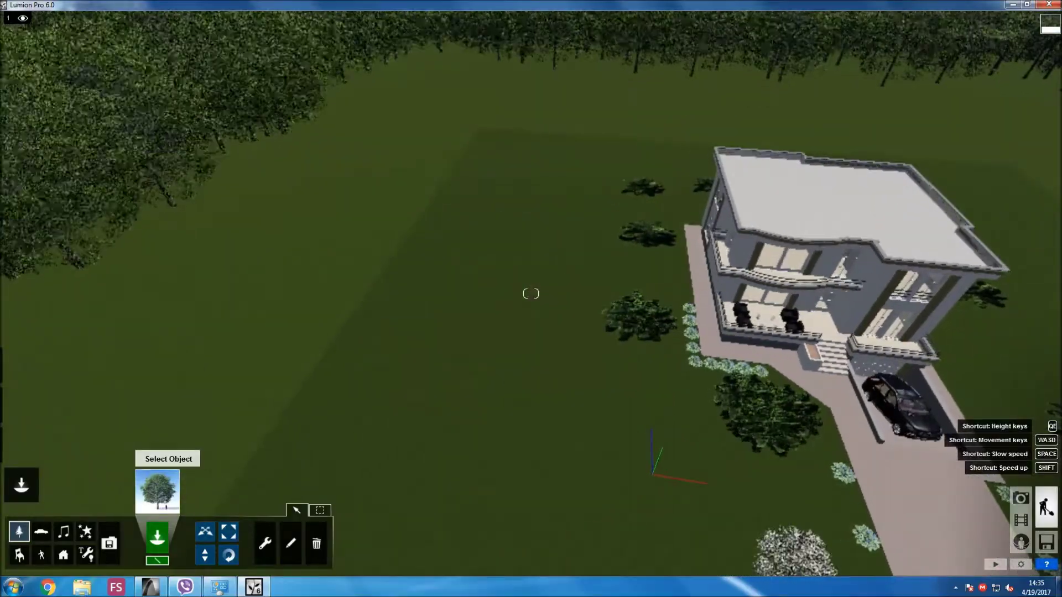
{"action": "left_click", "coordinate": [157, 491]}
{"action": "left_click", "coordinate": [320, 135]}
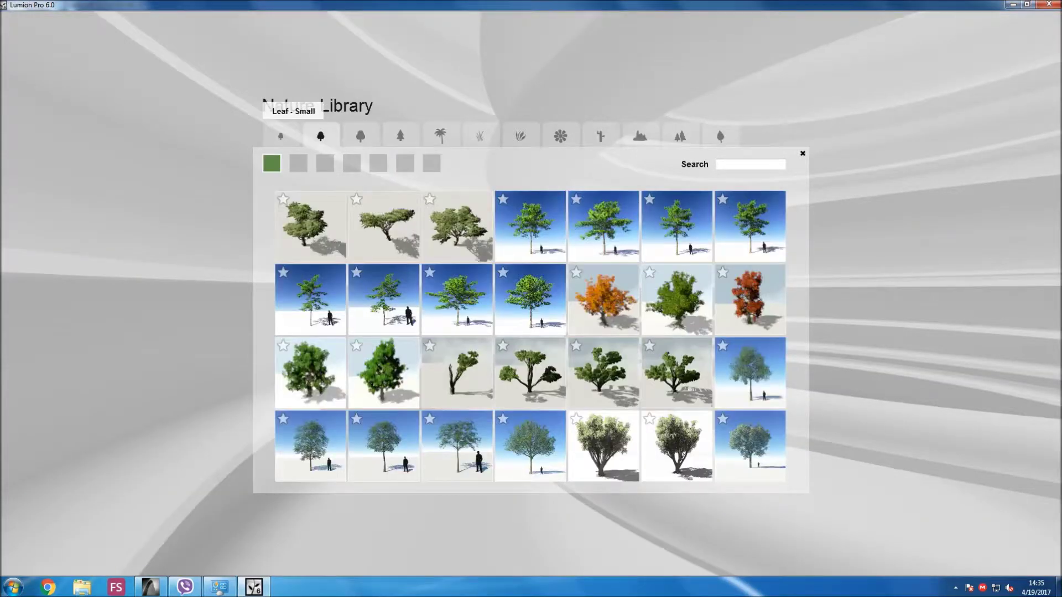
{"action": "left_click", "coordinate": [280, 135]}
{"action": "left_click", "coordinate": [298, 163]}
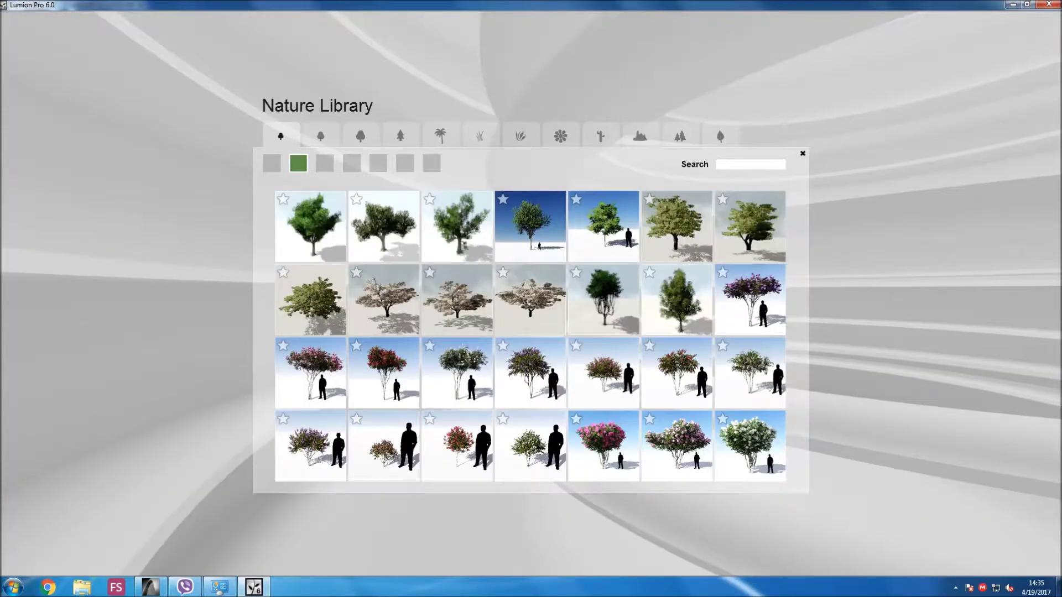
{"action": "left_click", "coordinate": [325, 163]}
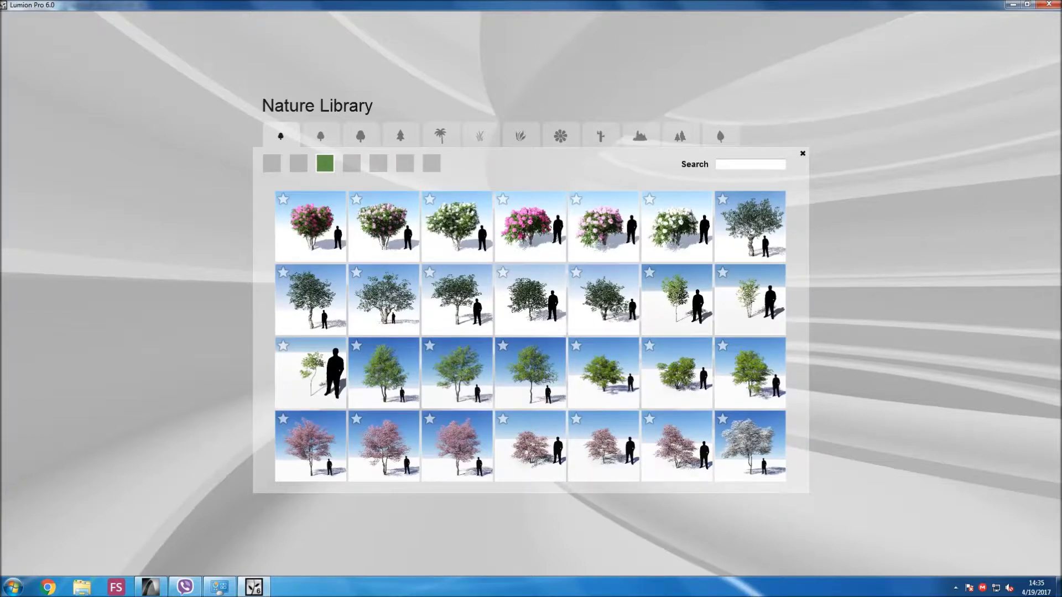
{"action": "left_click", "coordinate": [283, 393]}
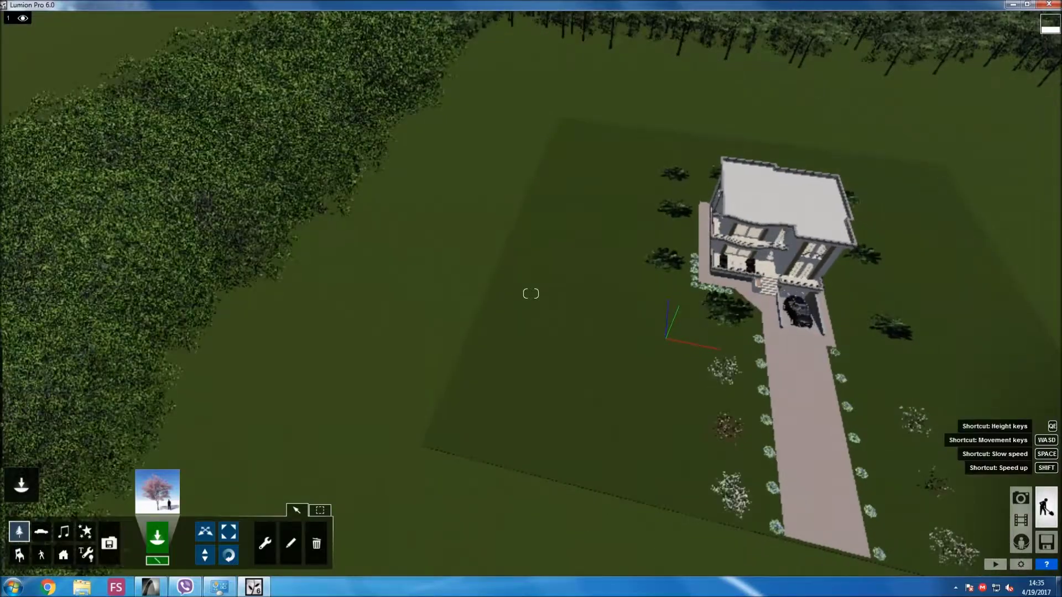
{"action": "left_click", "coordinate": [436, 437]}
{"action": "left_click_drag", "start_coordinate": [437, 440], "coordinate": [562, 120], "text": "ctrl"}
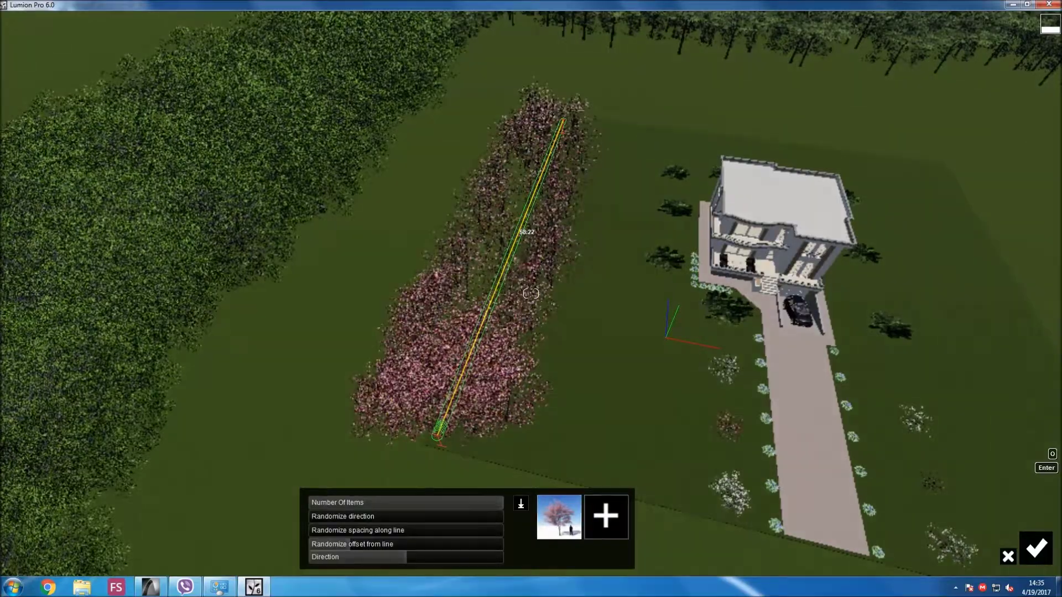
Add a green tree and a white flowering dogwood to the left-lawn row.
{"action": "left_click", "coordinate": [606, 516]}
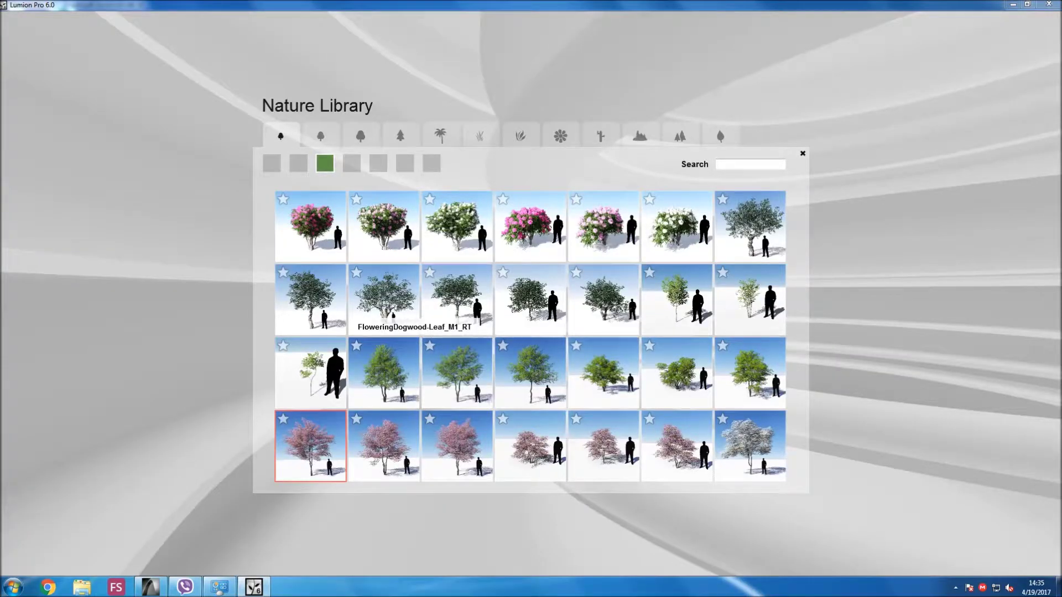
{"action": "left_click", "coordinate": [387, 315]}
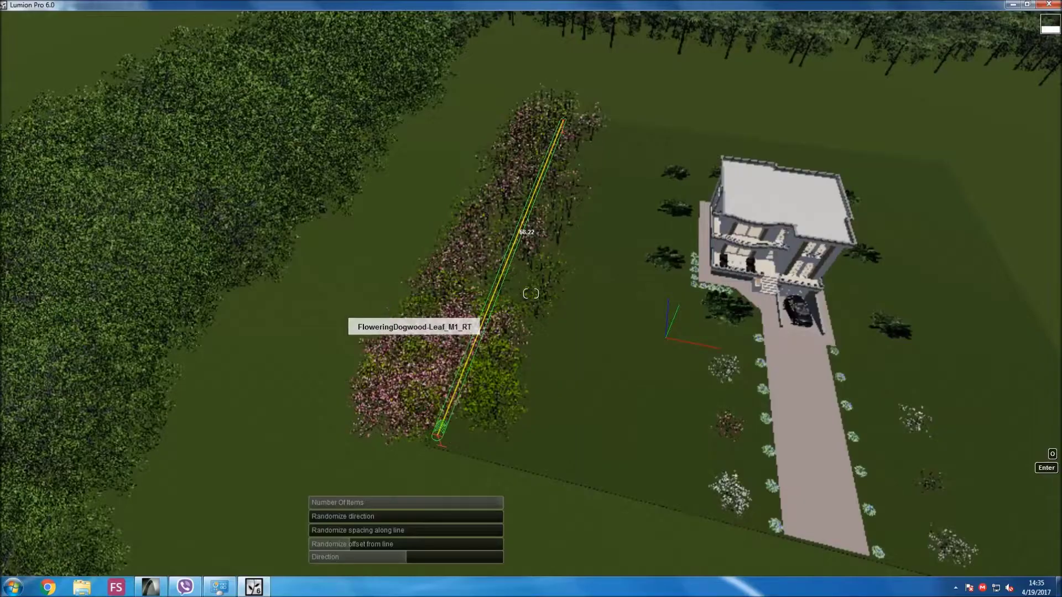
{"action": "left_click", "coordinate": [609, 511]}
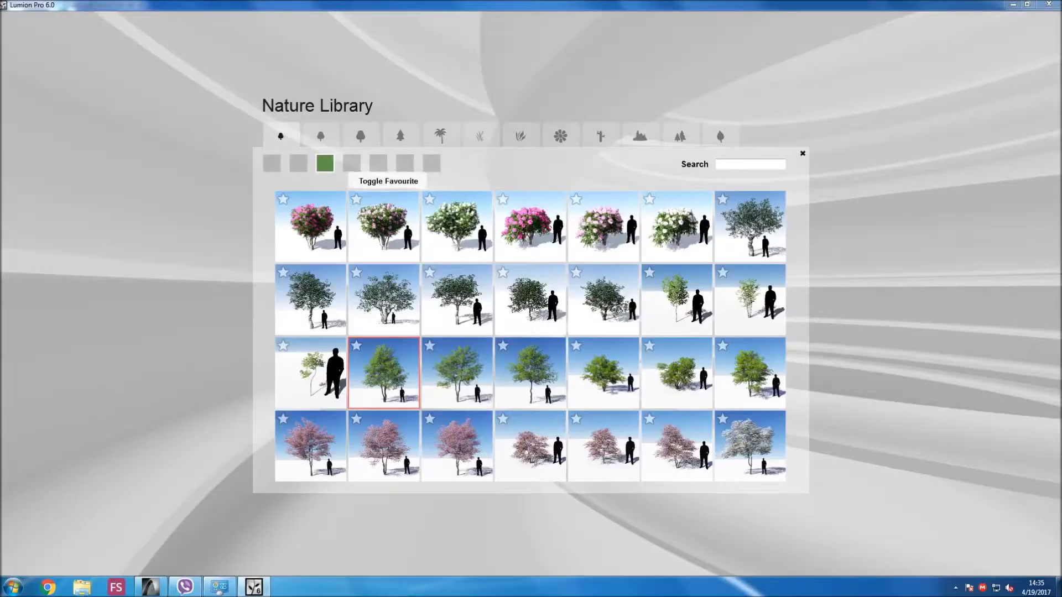
{"action": "left_click", "coordinate": [352, 163]}
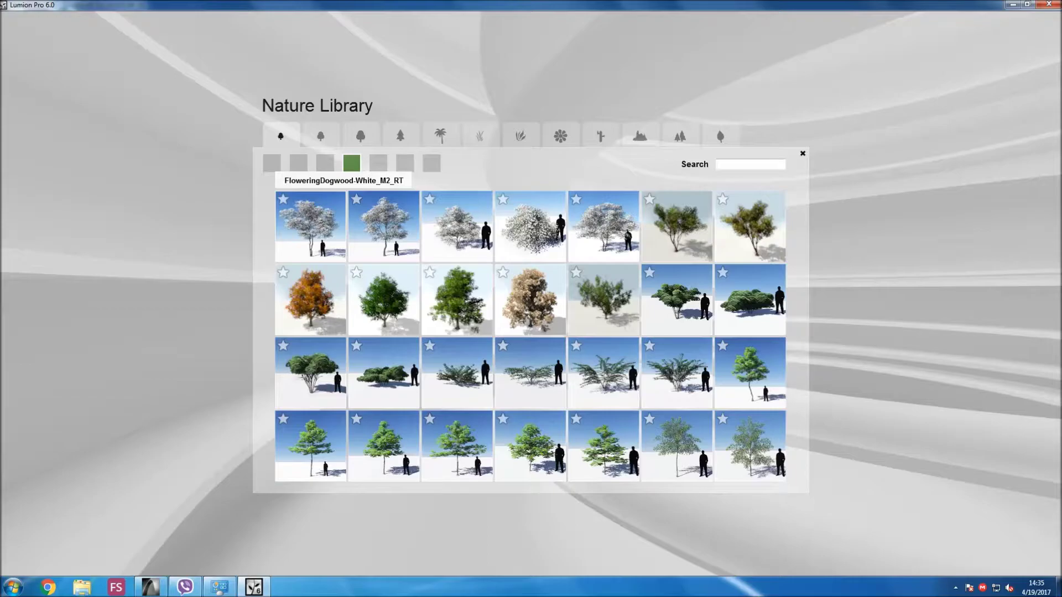
{"action": "left_click", "coordinate": [310, 226]}
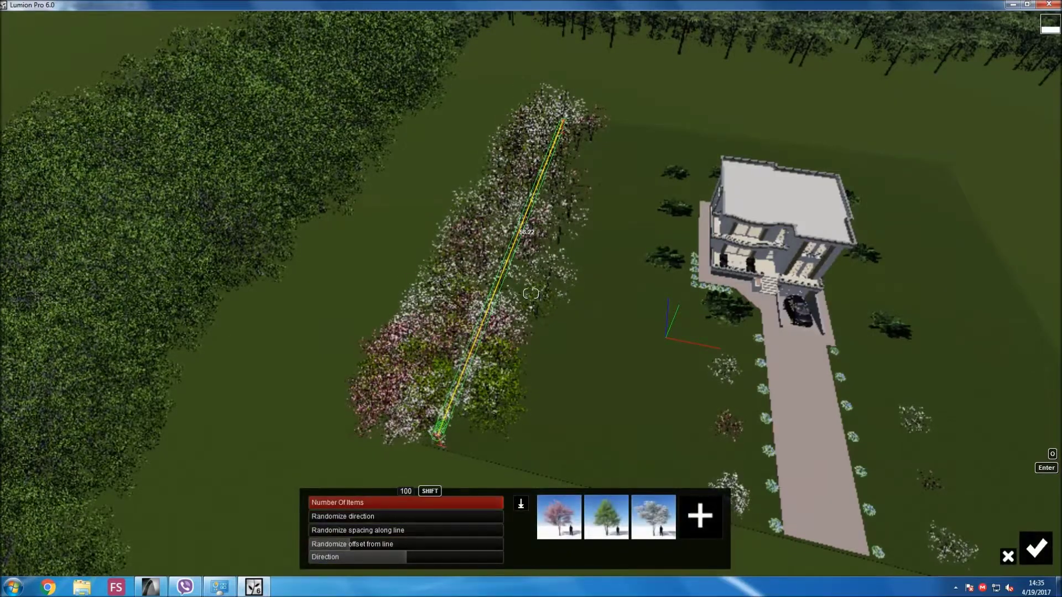
Thin the row to far fewer trees, spread them from the line, and commit.
{"action": "left_click_drag", "start_coordinate": [500, 502], "coordinate": [393, 502]}
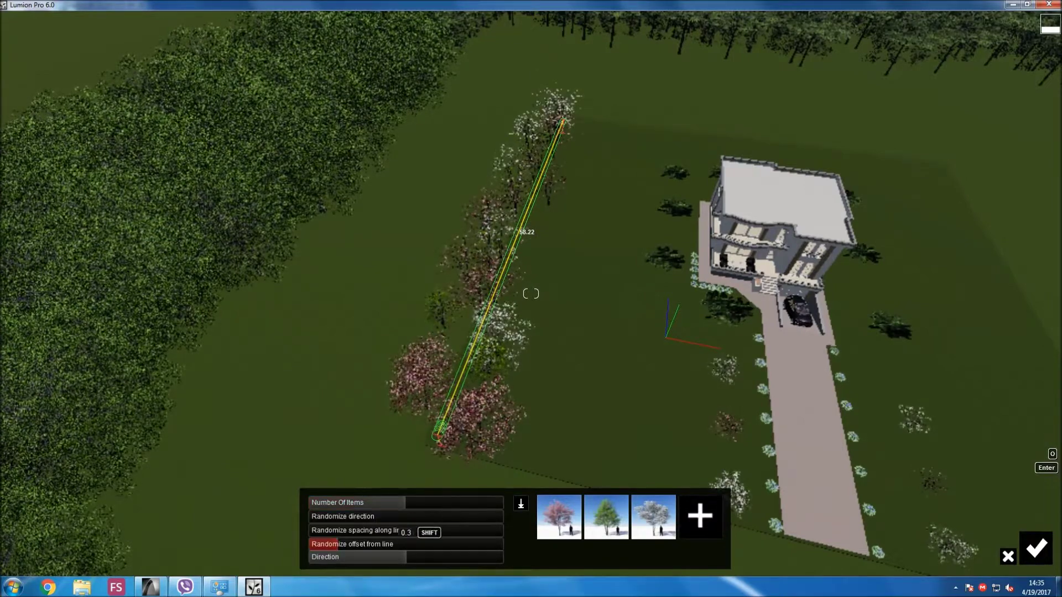
{"action": "left_click_drag", "start_coordinate": [351, 544], "coordinate": [358, 544]}
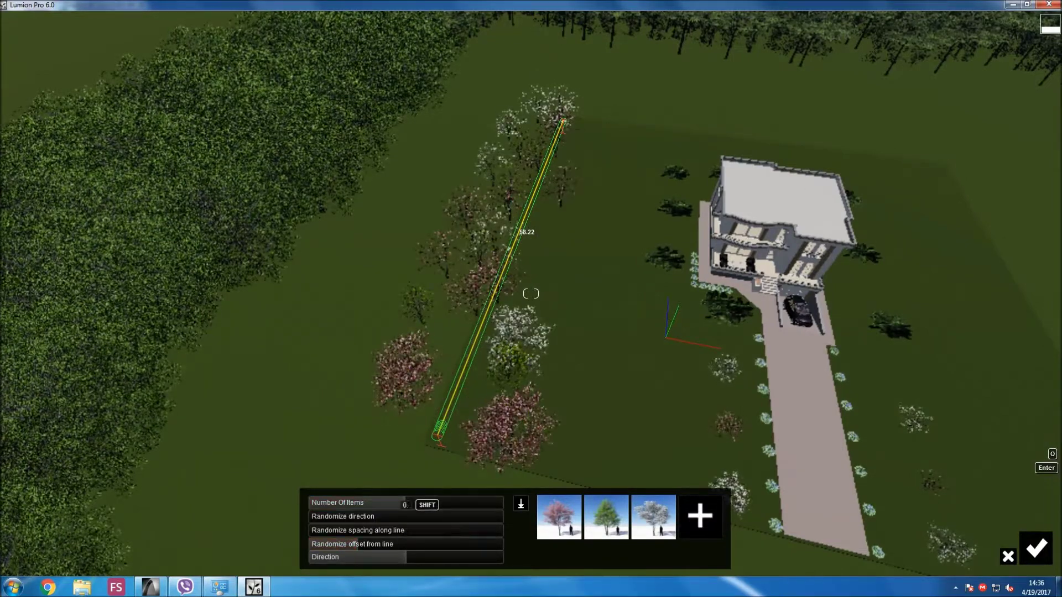
{"action": "left_click_drag", "start_coordinate": [405, 502], "coordinate": [407, 502]}
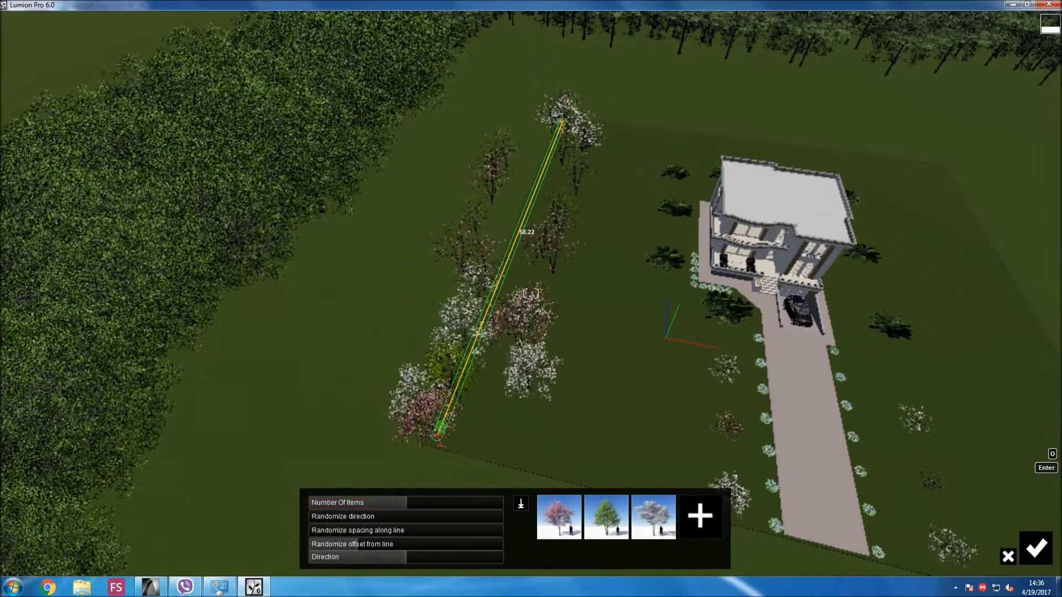
{"action": "key", "text": "Return"}
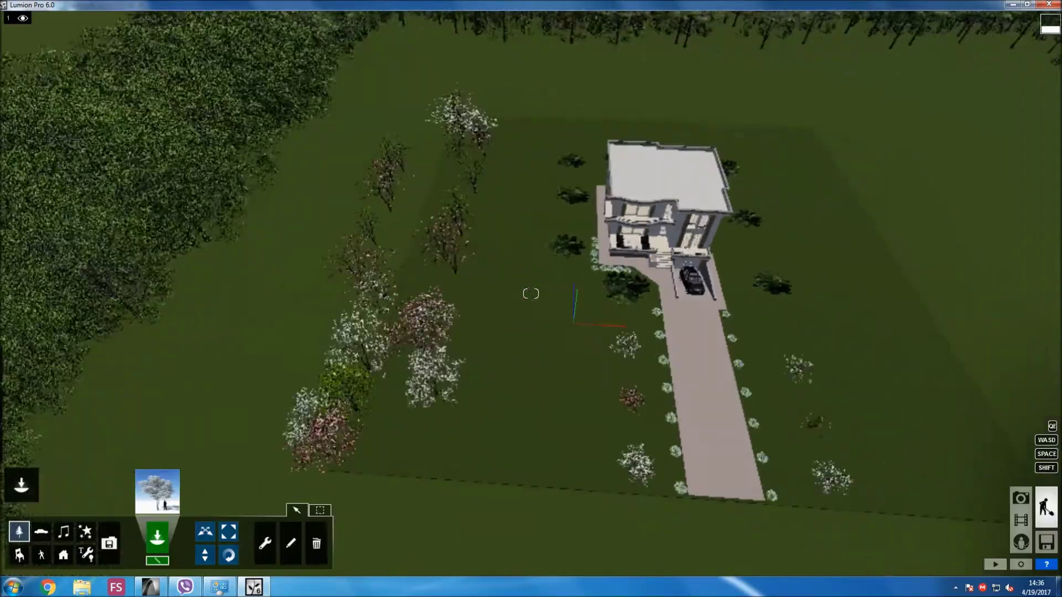
Draw and commit a flowering tree row along the lot's right edge.
{"action": "right_click_drag", "start_coordinate": [851, 353], "coordinate": [852, 354]}
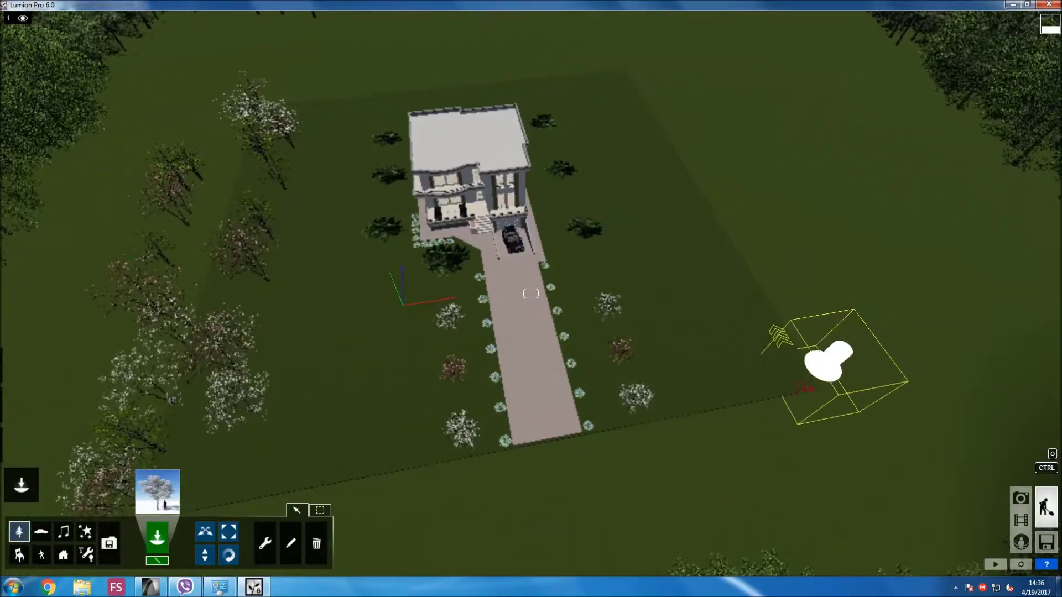
{"action": "left_click_drag", "start_coordinate": [669, 128], "coordinate": [806, 381]}
{"action": "left_click", "coordinate": [806, 382]}
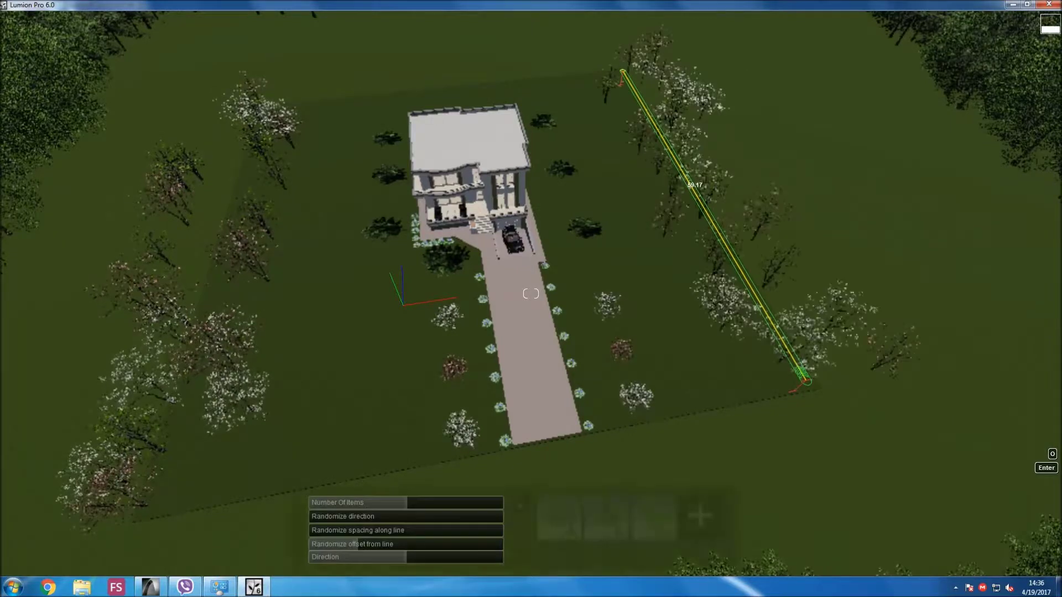
{"action": "key", "text": "Return"}
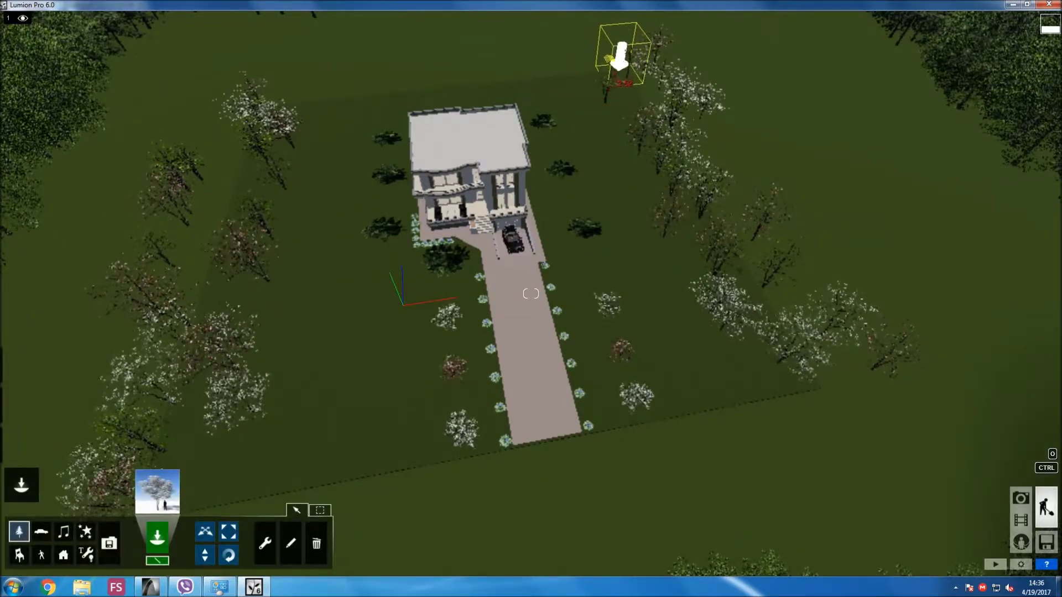
Draw a back-edge tree row, pull the trees closer to the line, and commit it.
{"action": "left_click_drag", "start_coordinate": [386, 91], "coordinate": [615, 77], "text": "ctrl"}
{"action": "key", "text": "Return"}
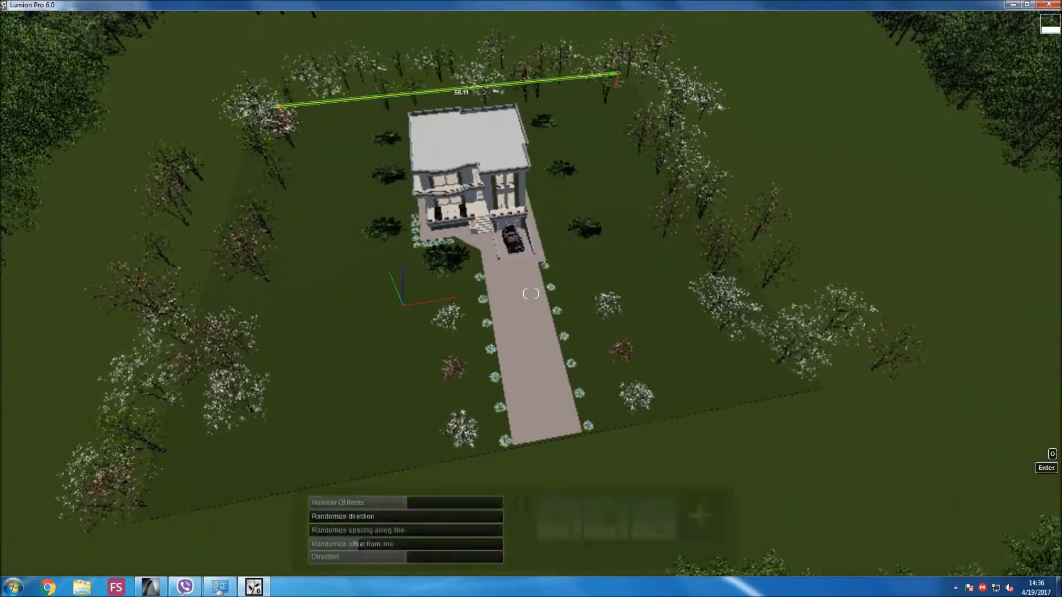
{"action": "scroll", "coordinate": [525, 515], "scroll_direction": "up", "scroll_amount": 5}
{"action": "right_click_drag", "start_coordinate": [531, 293], "coordinate": [530, 293]}
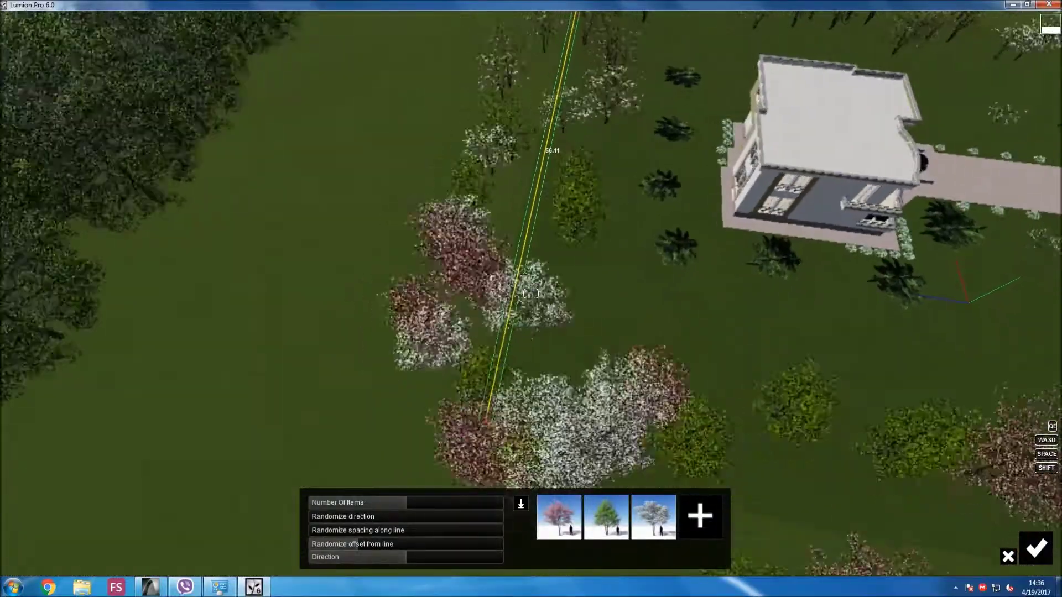
{"action": "type", "text": "0"}
{"action": "left_click_drag", "start_coordinate": [358, 544], "coordinate": [333, 544]}
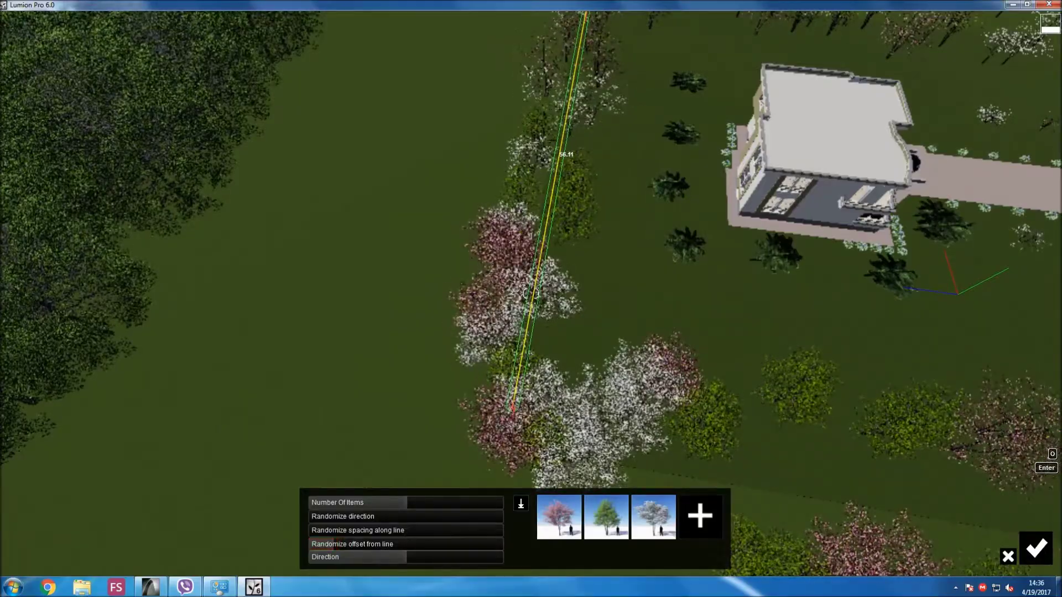
{"action": "key", "text": "Return"}
{"action": "right_click_drag", "start_coordinate": [531, 293], "coordinate": [531, 293]}
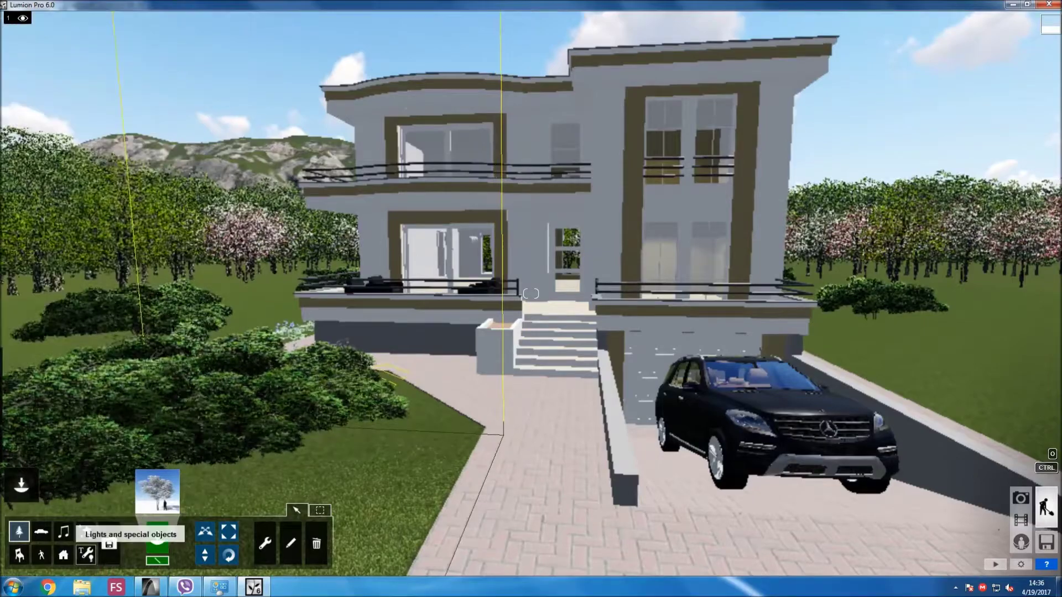
Pick the Lamp13 spotlight from the Lights and special objects library.
{"action": "left_click", "coordinate": [86, 554]}
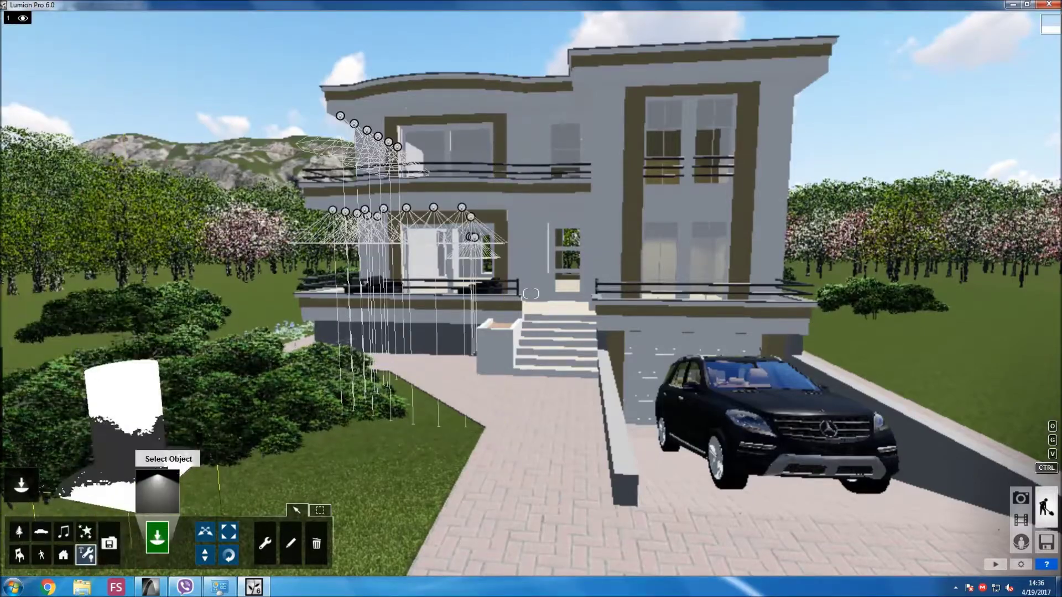
{"action": "left_click", "coordinate": [157, 492]}
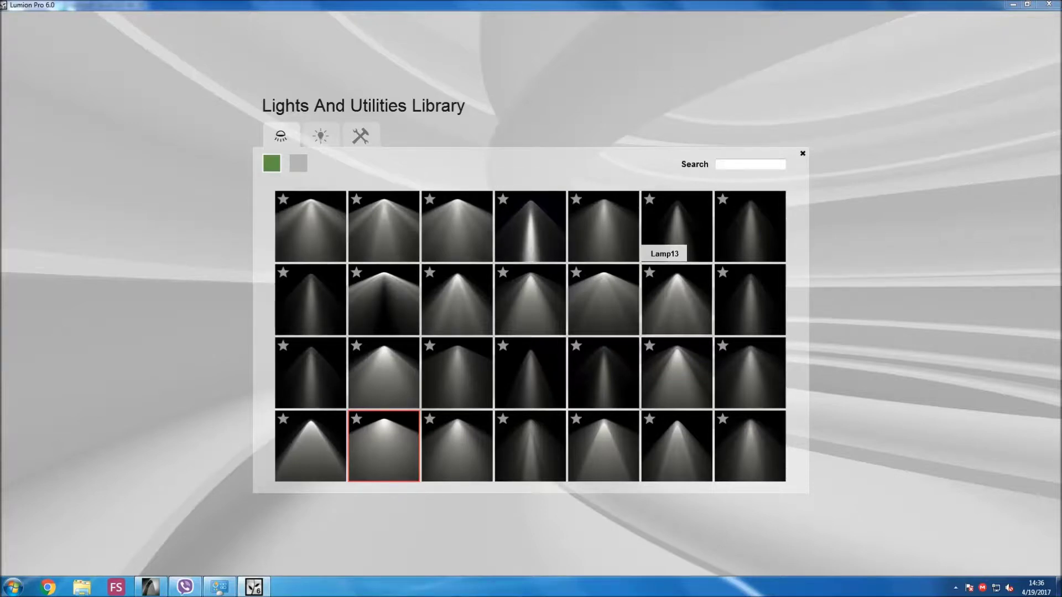
{"action": "left_click", "coordinate": [664, 238]}
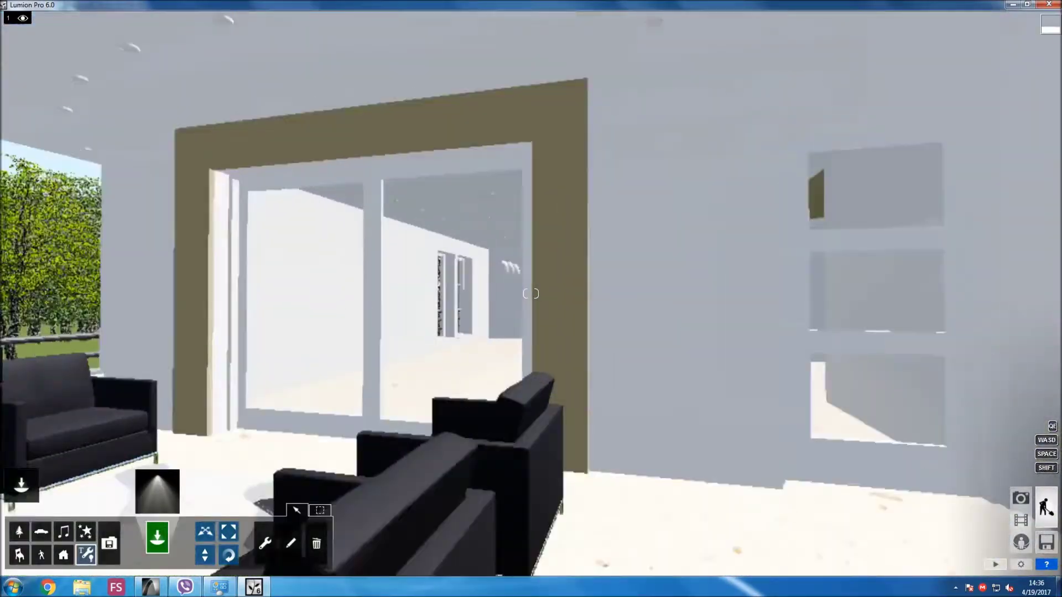
{"action": "right_click_drag", "start_coordinate": [531, 293], "coordinate": [531, 293]}
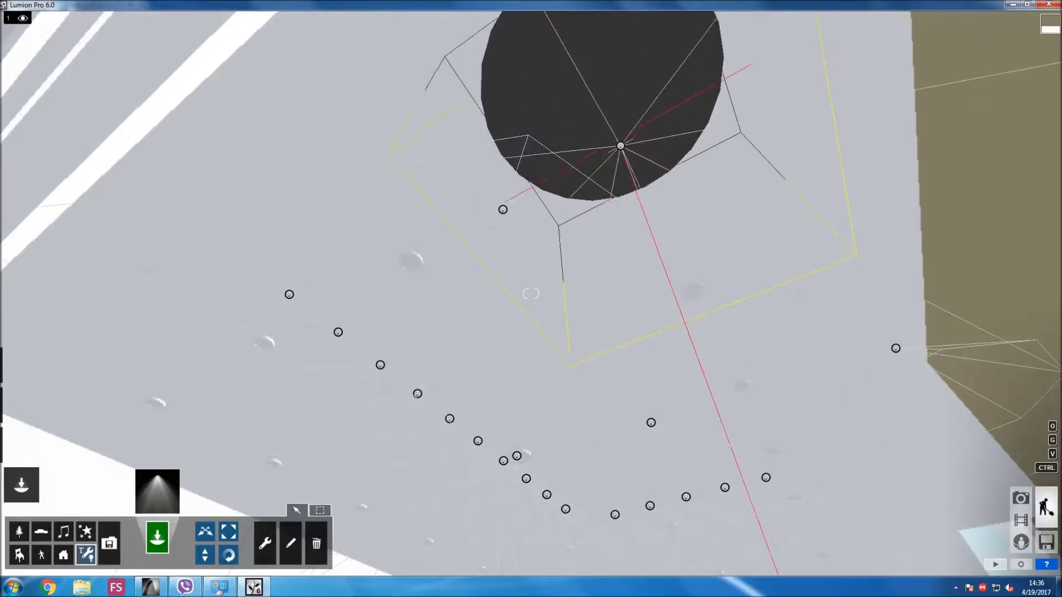
Drag the first spotlight across the ceiling onto a round fixture.
{"action": "left_click_drag", "start_coordinate": [502, 210], "coordinate": [58, 493]}
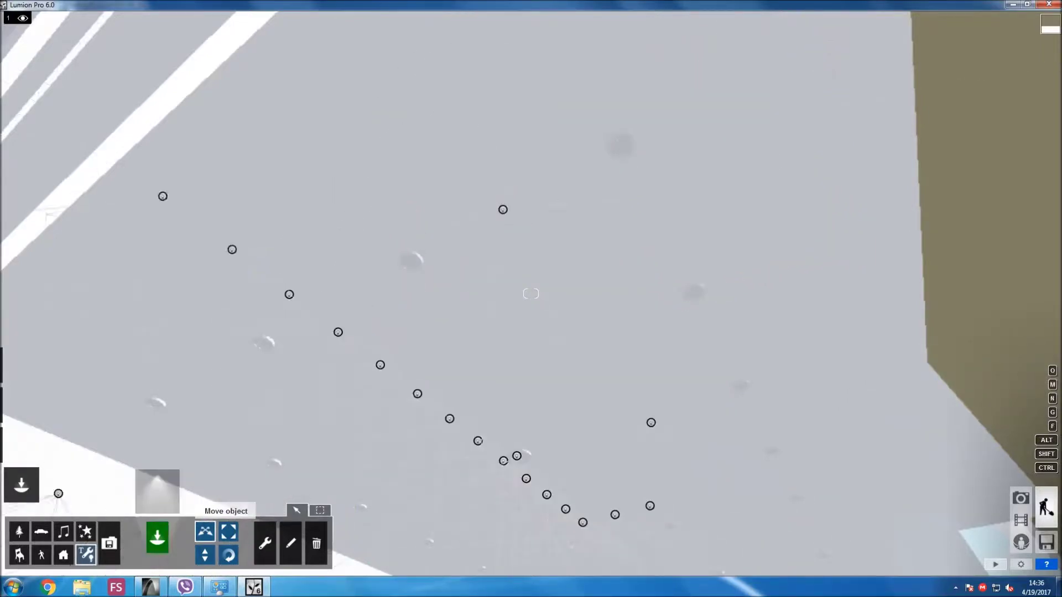
{"action": "mouse_move", "coordinate": [620, 145]}
{"action": "right_mouse_down"}
{"action": "mouse_move", "coordinate": [652, 150]}
{"action": "mouse_move", "coordinate": [616, 182]}
{"action": "right_mouse_up"}
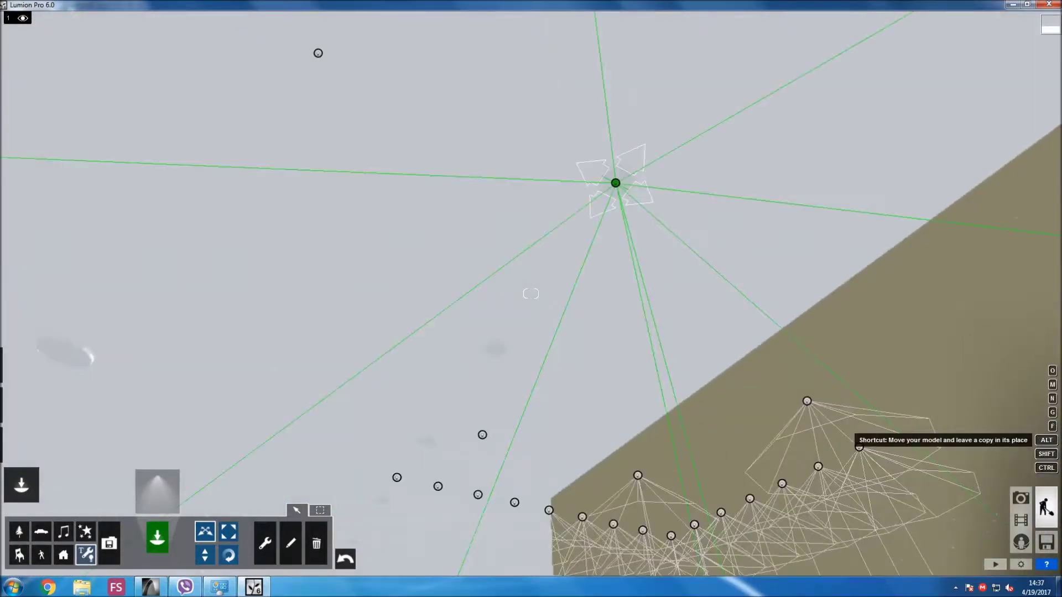
{"action": "left_click_drag", "start_coordinate": [615, 183], "coordinate": [495, 354]}
{"action": "mouse_move", "coordinate": [494, 354]}
{"action": "right_mouse_down"}
{"action": "mouse_move", "coordinate": [487, 299]}
{"action": "mouse_move", "coordinate": [531, 293]}
{"action": "right_mouse_up"}
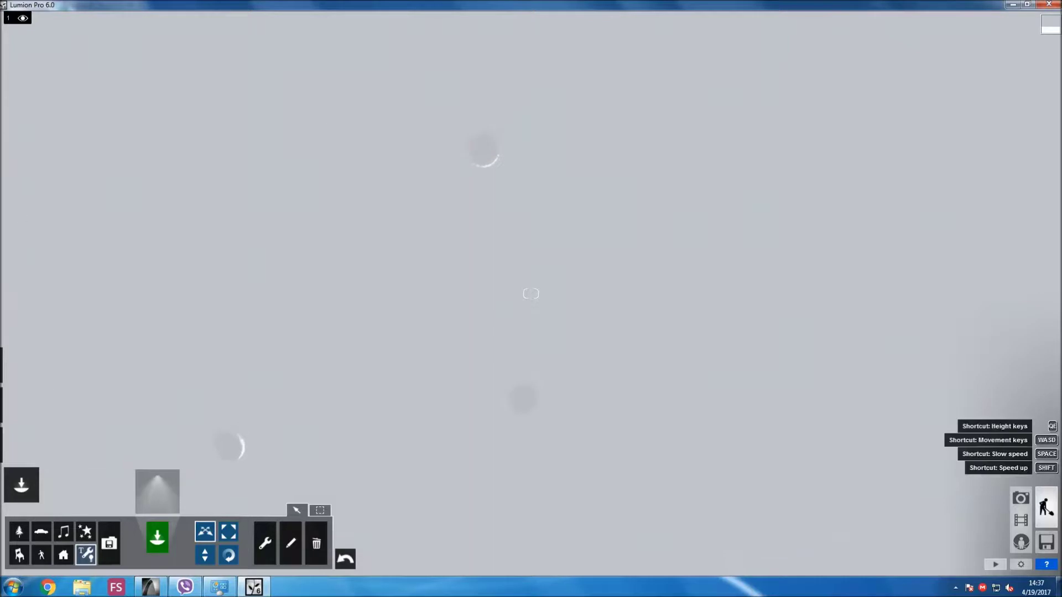
{"action": "right_click_drag", "start_coordinate": [531, 293], "coordinate": [531, 293]}
{"action": "left_click_drag", "start_coordinate": [484, 149], "coordinate": [525, 398]}
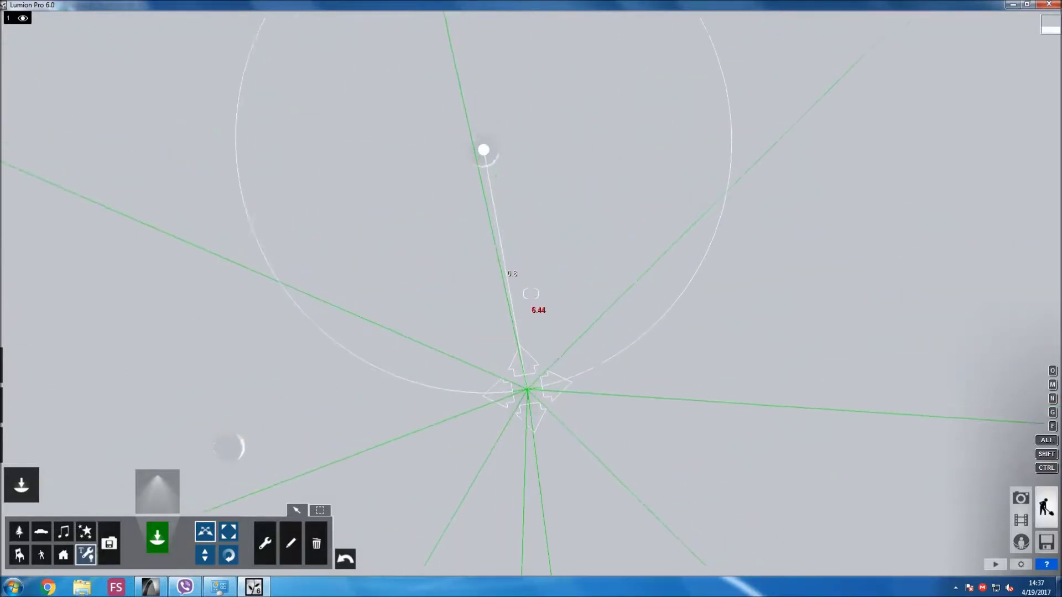
{"action": "right_click_drag", "start_coordinate": [525, 398], "coordinate": [525, 398]}
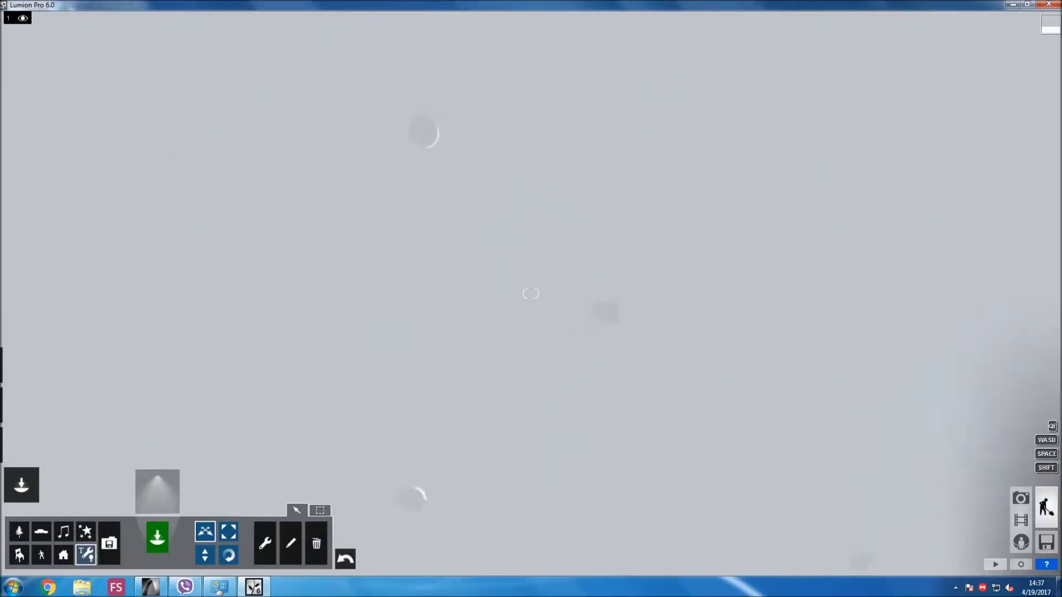
Reposition the next spotlights toward other ceiling fixtures.
{"action": "right_click_drag", "start_coordinate": [531, 293], "coordinate": [530, 293]}
{"action": "left_click_drag", "start_coordinate": [647, 203], "coordinate": [531, 293]}
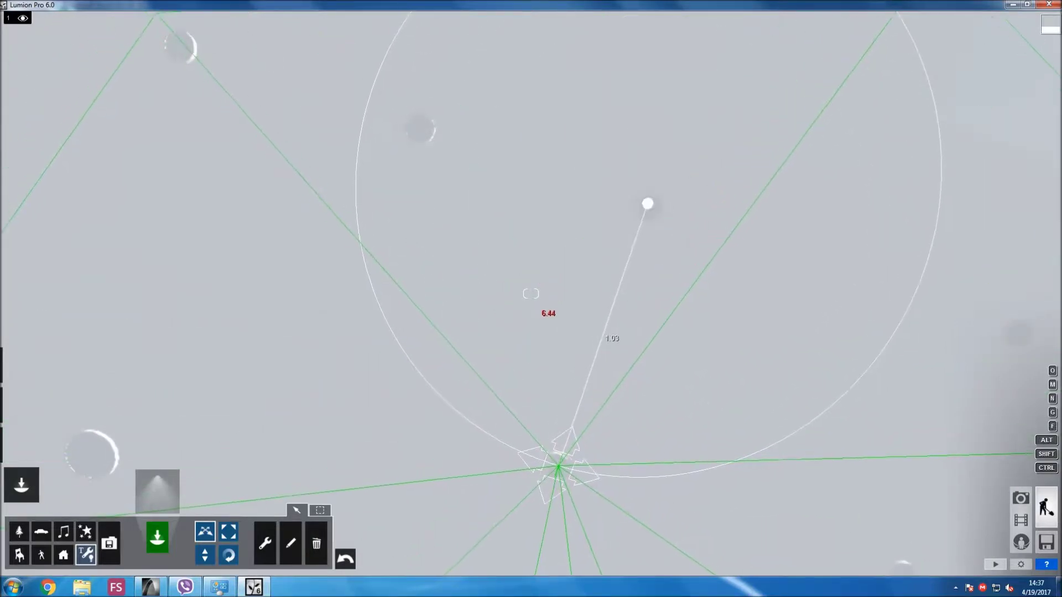
{"action": "right_click_drag", "start_coordinate": [530, 293], "coordinate": [531, 293]}
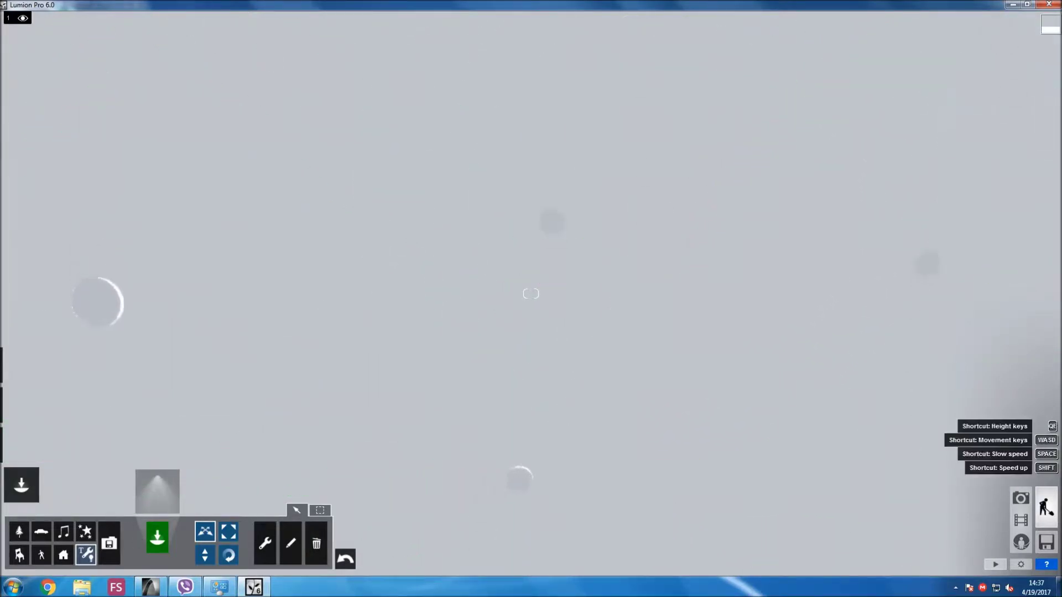
{"action": "left_click_drag", "start_coordinate": [549, 217], "coordinate": [549, 217]}
{"action": "left_click_drag", "start_coordinate": [531, 293], "coordinate": [530, 294]}
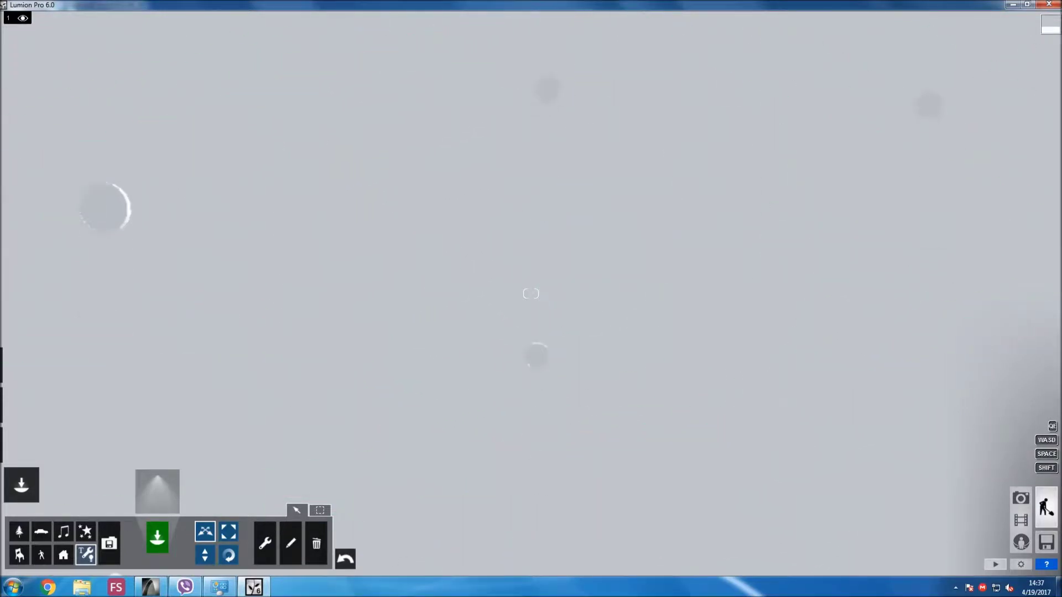
{"action": "right_click_drag", "start_coordinate": [530, 294], "coordinate": [530, 294]}
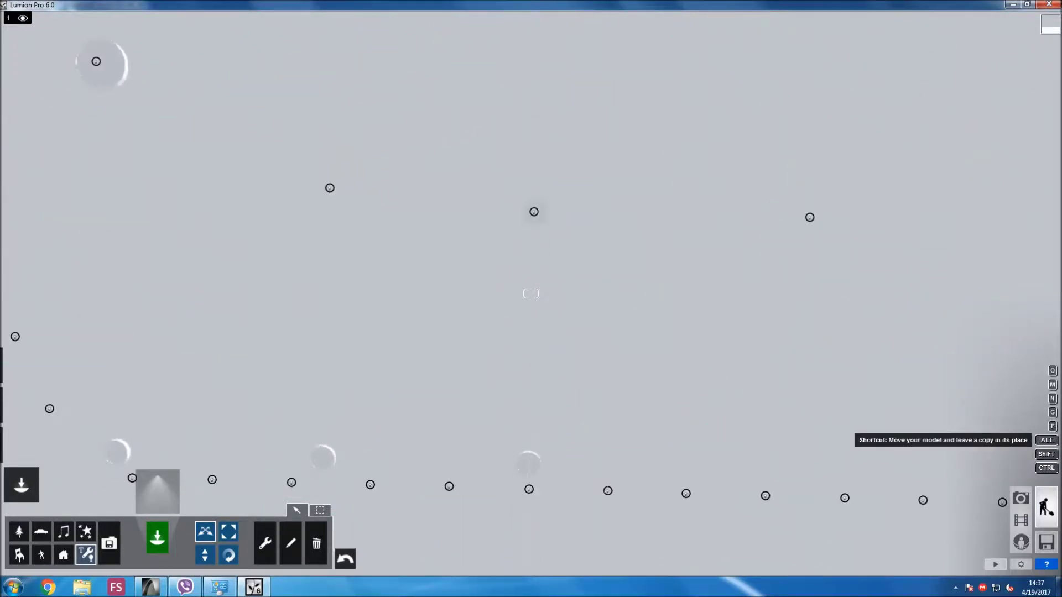
{"action": "left_click", "coordinate": [533, 212]}
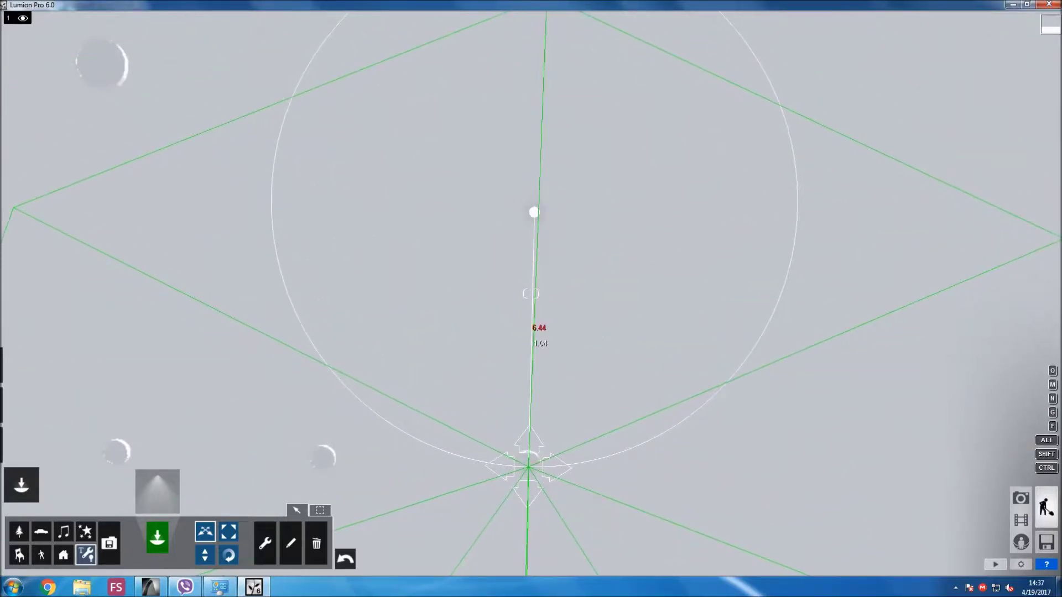
{"action": "left_click_drag", "start_coordinate": [533, 212], "coordinate": [534, 212]}
Shift further spotlights left and up the ceiling onto their fixtures.
{"action": "left_click_drag", "start_coordinate": [527, 467], "coordinate": [321, 460]}
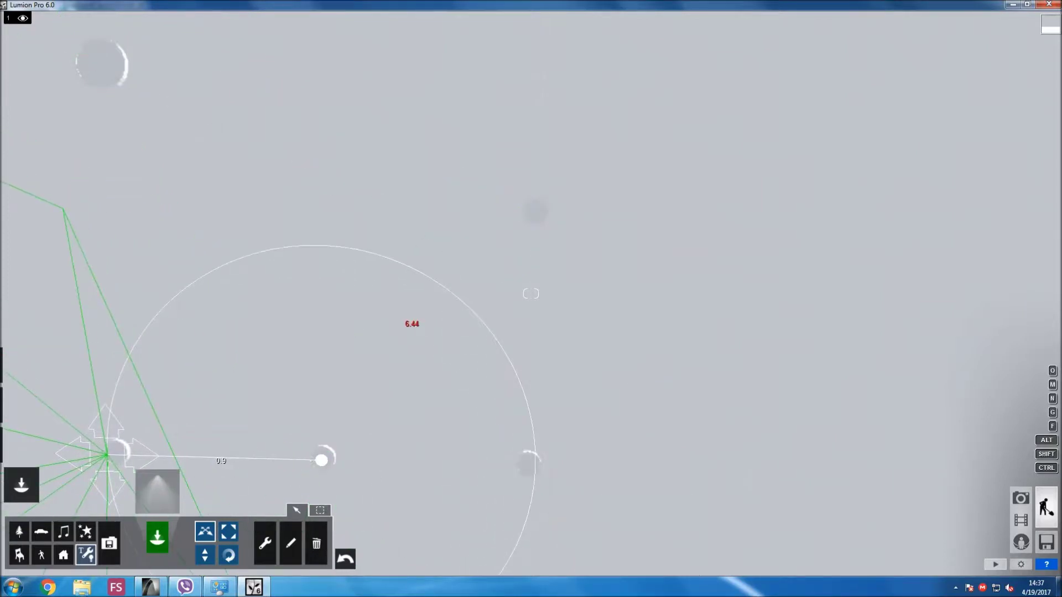
{"action": "left_click_drag", "start_coordinate": [321, 460], "coordinate": [321, 460]}
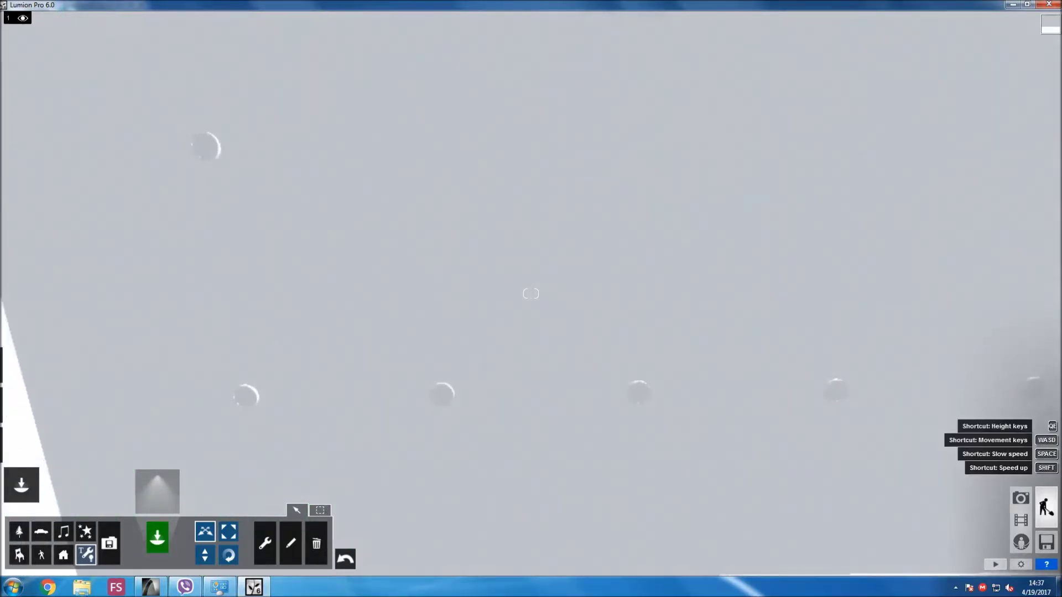
{"action": "left_click_drag", "start_coordinate": [640, 392], "coordinate": [441, 395]}
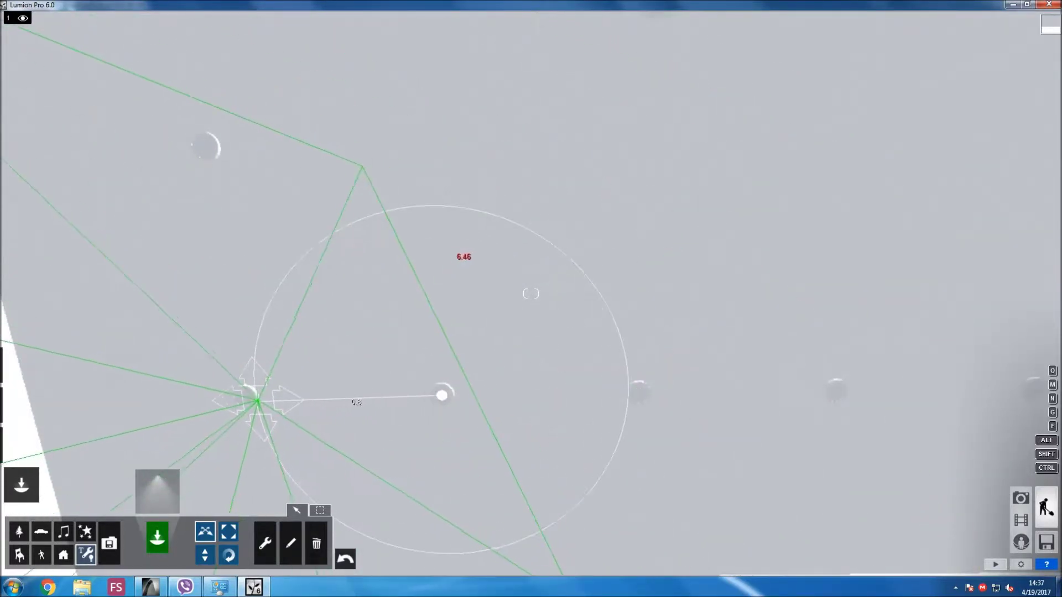
{"action": "left_click_drag", "start_coordinate": [243, 397], "coordinate": [205, 149]}
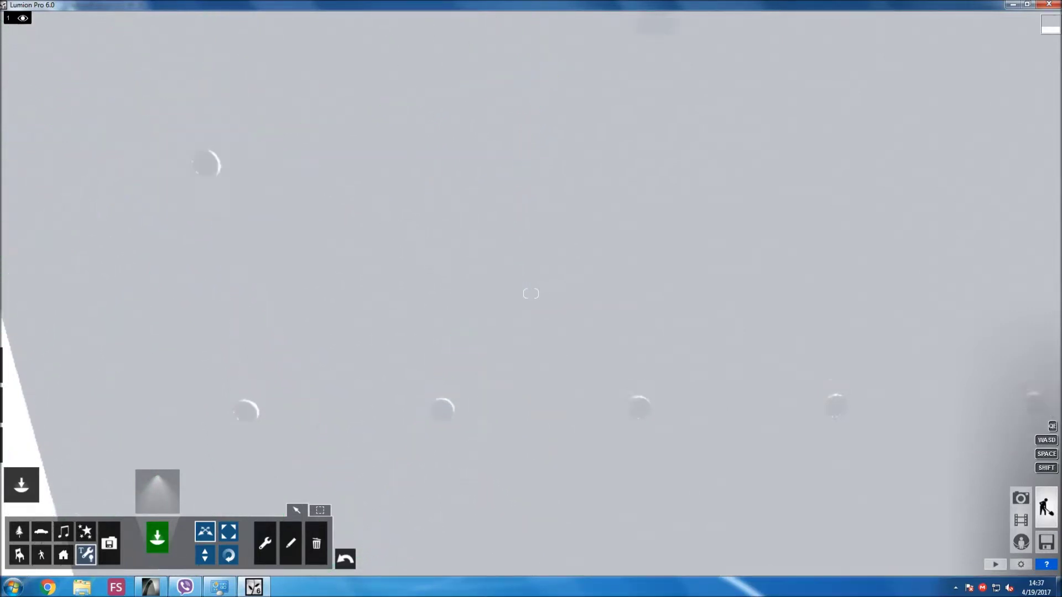
{"action": "right_click_drag", "start_coordinate": [531, 293], "coordinate": [421, 226]}
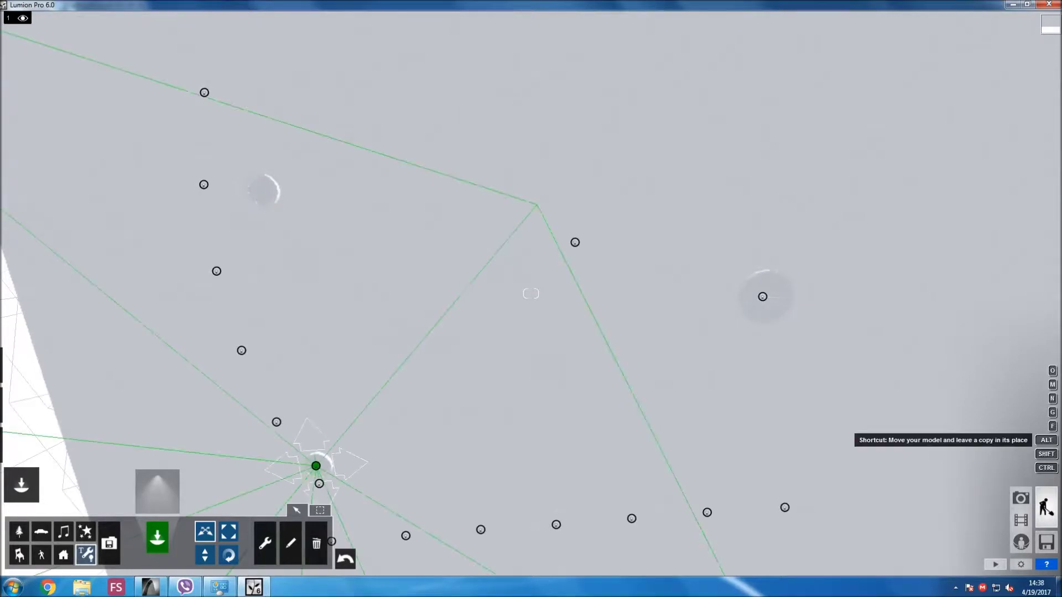
{"action": "left_click_drag", "start_coordinate": [315, 466], "coordinate": [261, 188]}
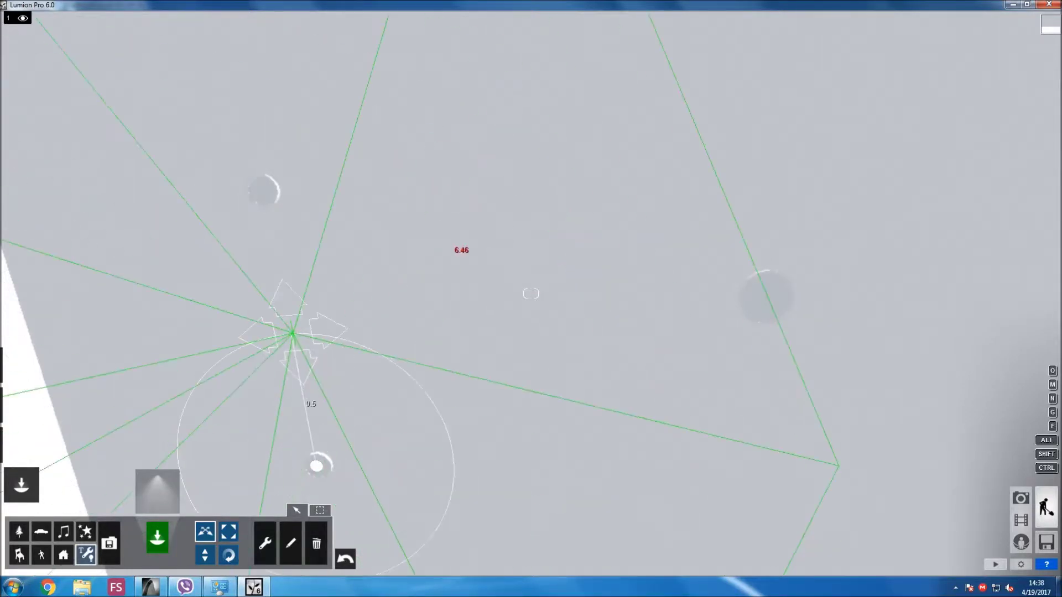
{"action": "mouse_move", "coordinate": [531, 293]}
{"action": "right_mouse_down"}
{"action": "mouse_move", "coordinate": [498, 266]}
{"action": "mouse_move", "coordinate": [497, 309]}
{"action": "mouse_move", "coordinate": [486, 315]}
{"action": "mouse_move", "coordinate": [531, 293]}
{"action": "mouse_move", "coordinate": [531, 360]}
{"action": "right_mouse_up"}
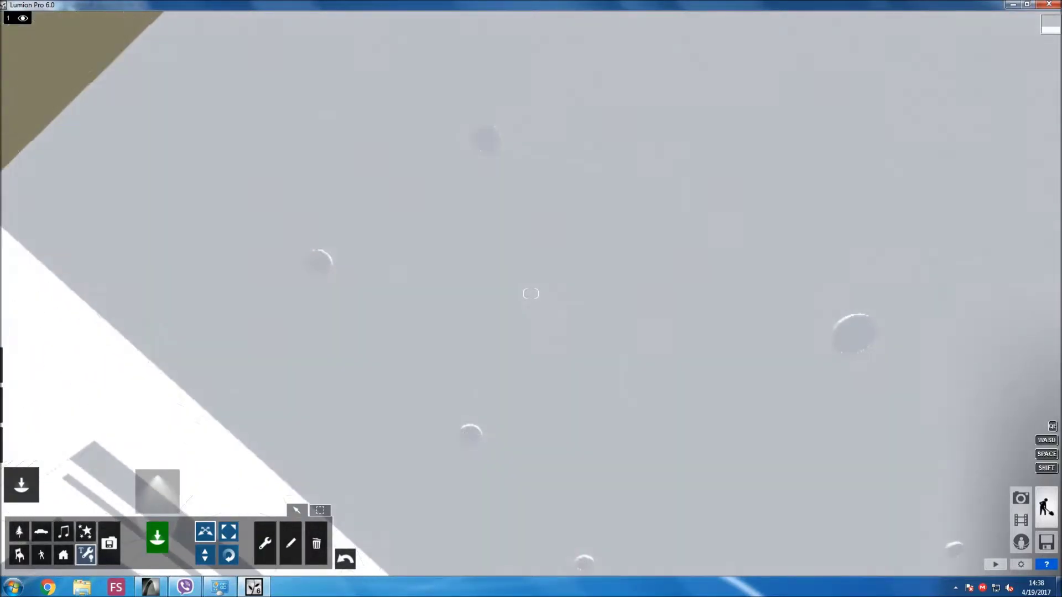
{"action": "key", "text": "w"}
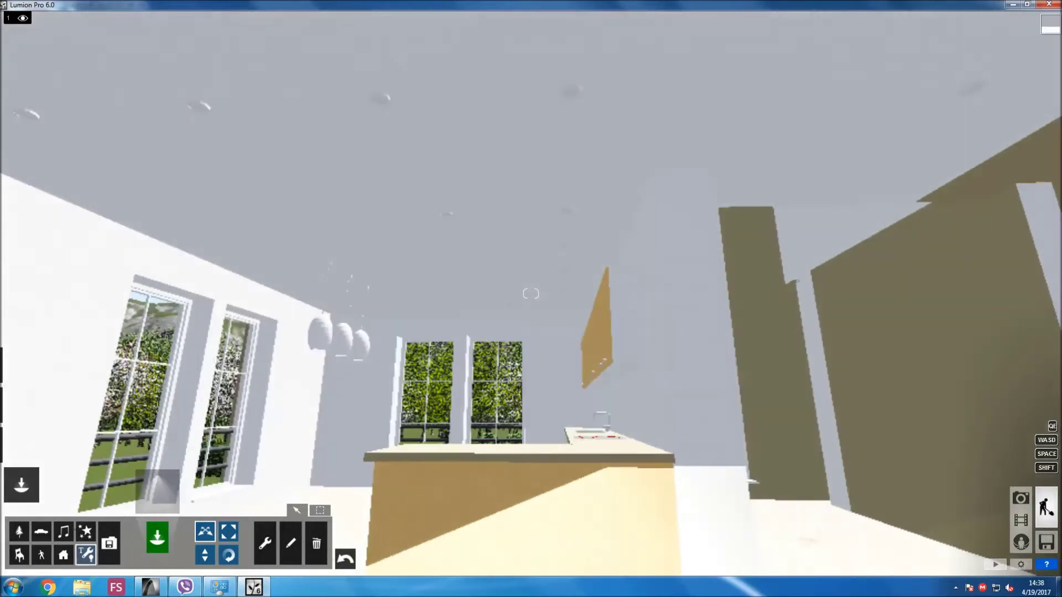
Copy a ceiling spotlight to a new spot and nudge it onto a fixture.
{"action": "right_click_drag", "start_coordinate": [530, 293], "coordinate": [531, 293]}
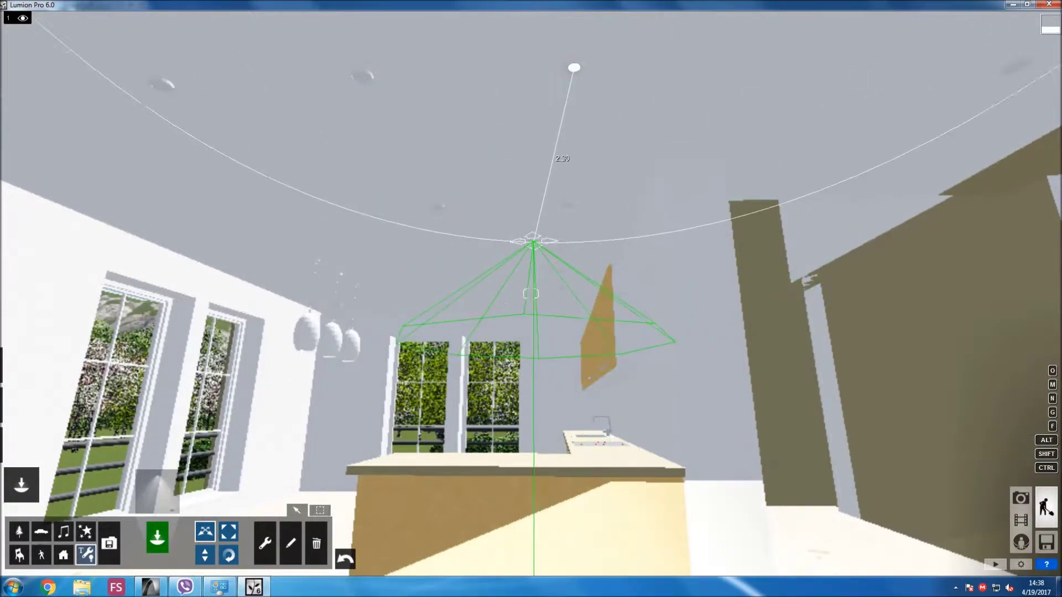
{"action": "right_click_drag", "start_coordinate": [531, 293], "coordinate": [531, 293]}
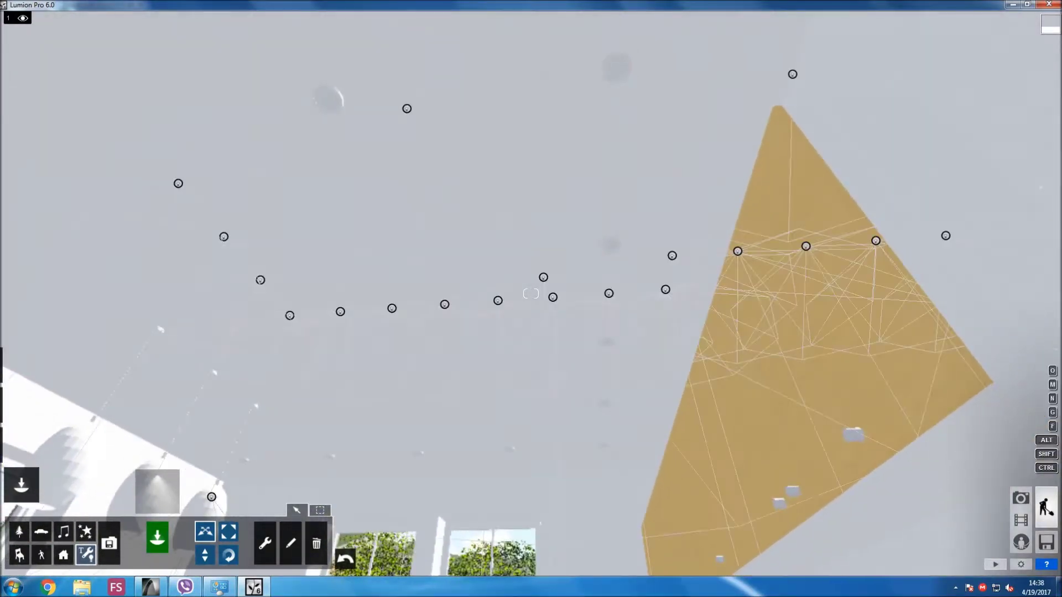
{"action": "left_click", "coordinate": [543, 277]}
{"action": "mouse_move", "coordinate": [543, 277]}
{"action": "left_mouse_down", "text": "alt"}
{"action": "mouse_move", "coordinate": [618, 66]}
{"action": "mouse_move", "coordinate": [327, 99]}
{"action": "left_mouse_up", "text": "alt"}
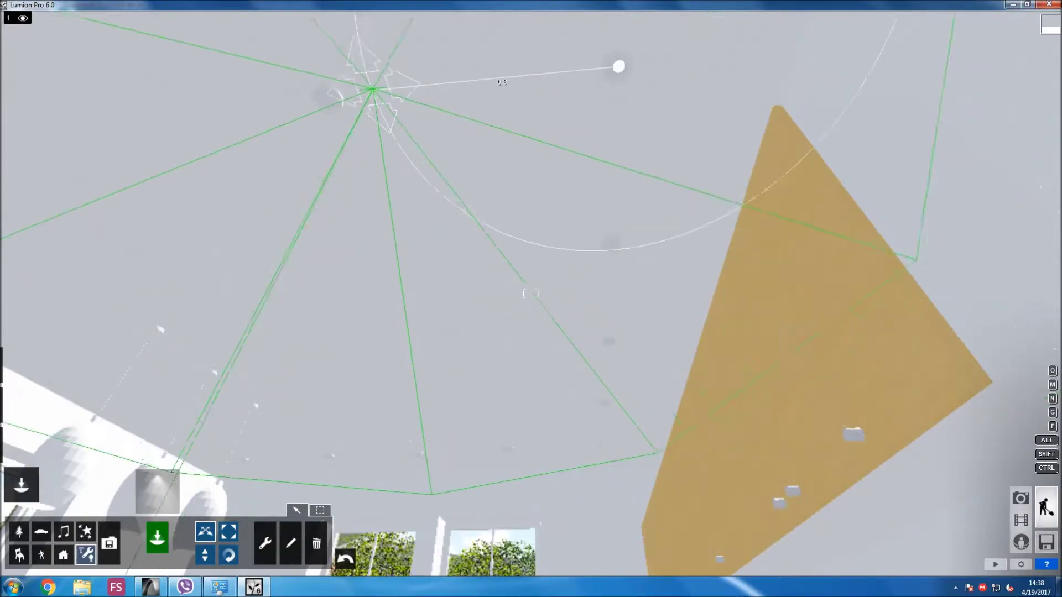
{"action": "left_click_drag", "start_coordinate": [326, 98], "coordinate": [609, 244]}
{"action": "left_click_drag", "start_coordinate": [542, 277], "coordinate": [606, 343]}
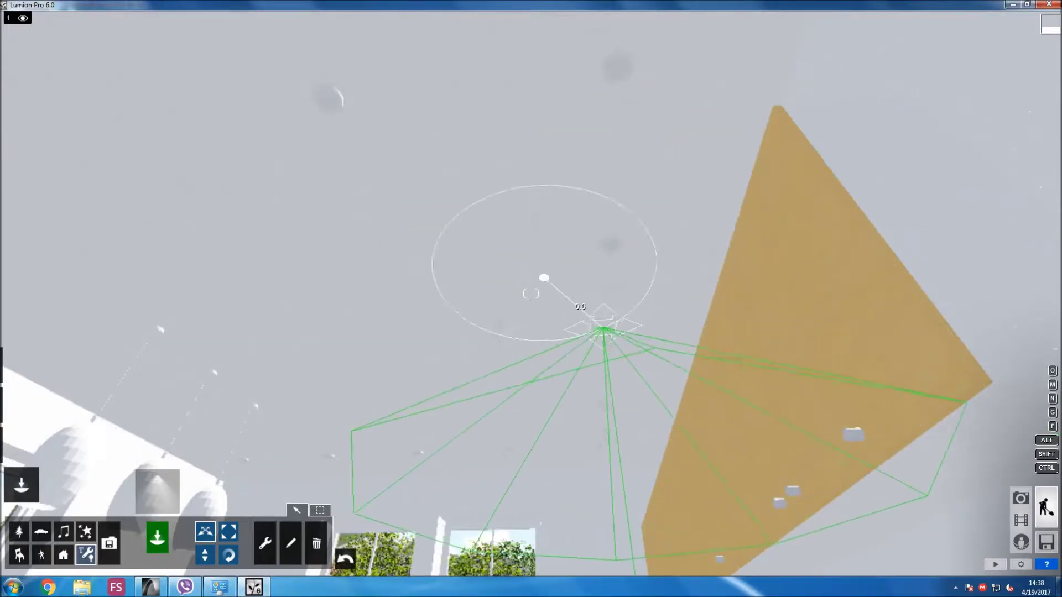
{"action": "right_click_drag", "start_coordinate": [606, 343], "coordinate": [606, 342]}
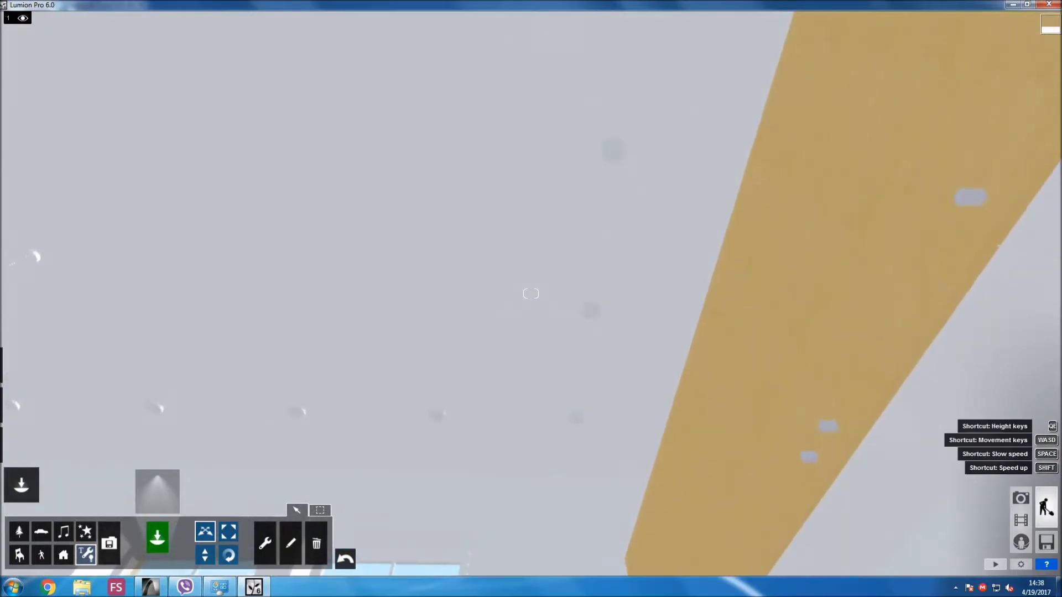
{"action": "right_click_drag", "start_coordinate": [606, 342], "coordinate": [606, 342]}
{"action": "right_click_drag", "start_coordinate": [530, 293], "coordinate": [530, 293]}
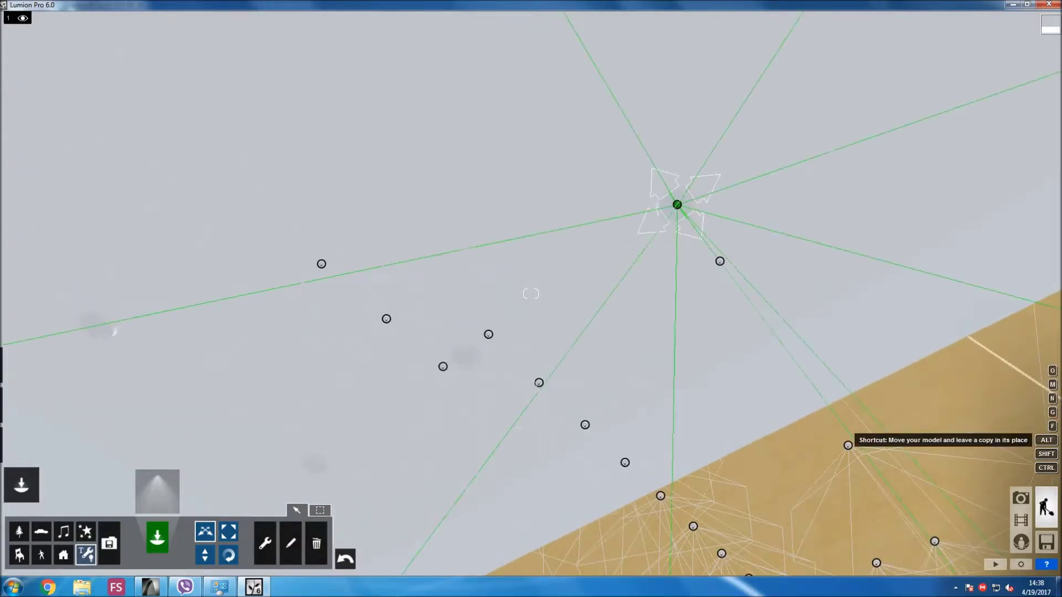
Move two more spotlights onto recessed fixtures along the ceiling.
{"action": "left_click_drag", "start_coordinate": [677, 204], "coordinate": [464, 356]}
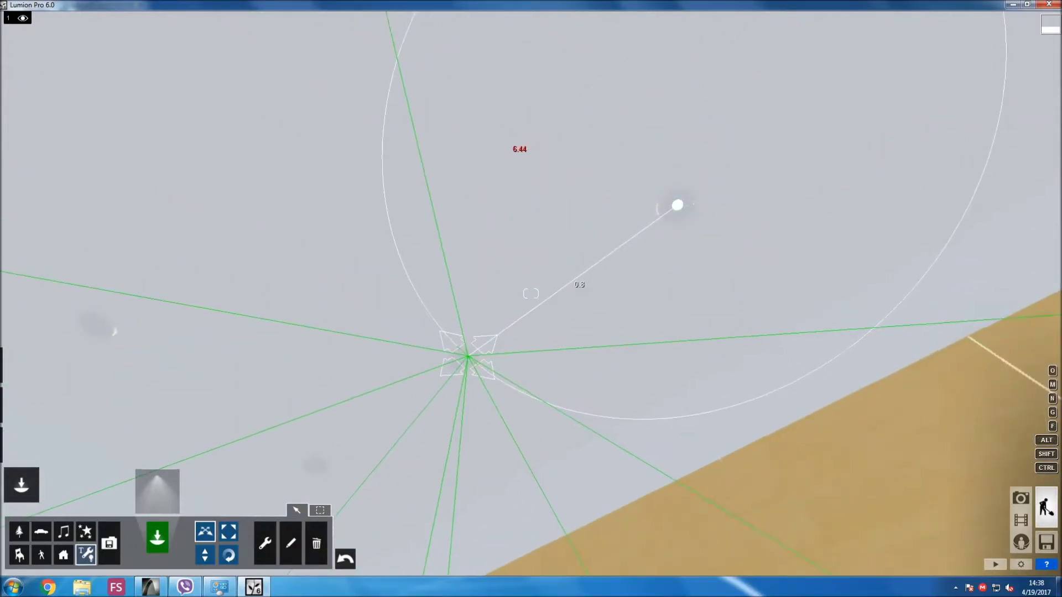
{"action": "left_click_drag", "start_coordinate": [464, 356], "coordinate": [315, 471]}
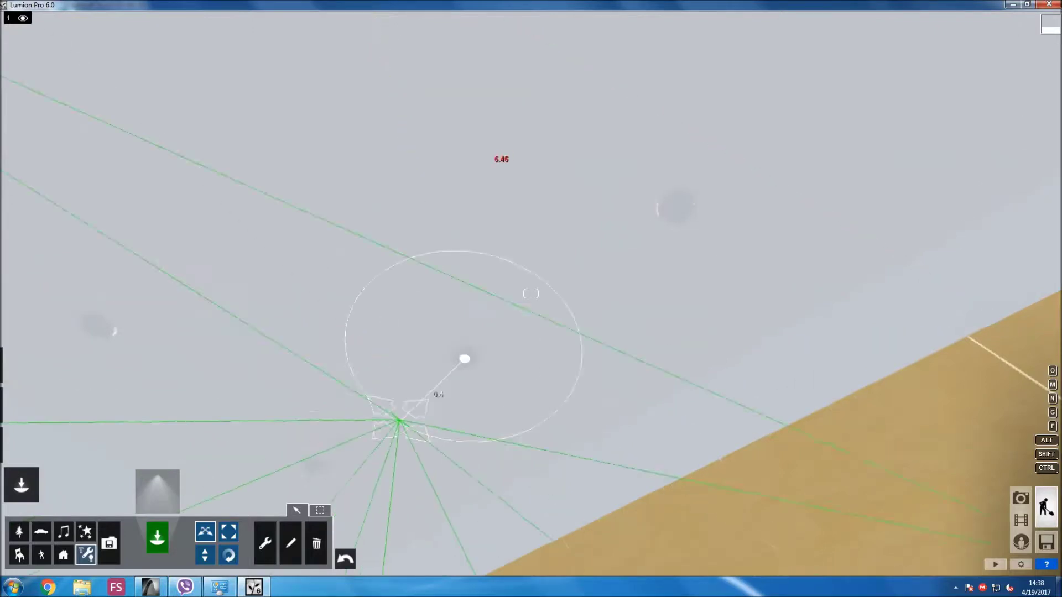
{"action": "scroll", "coordinate": [465, 359], "scroll_direction": "down", "scroll_amount": 1}
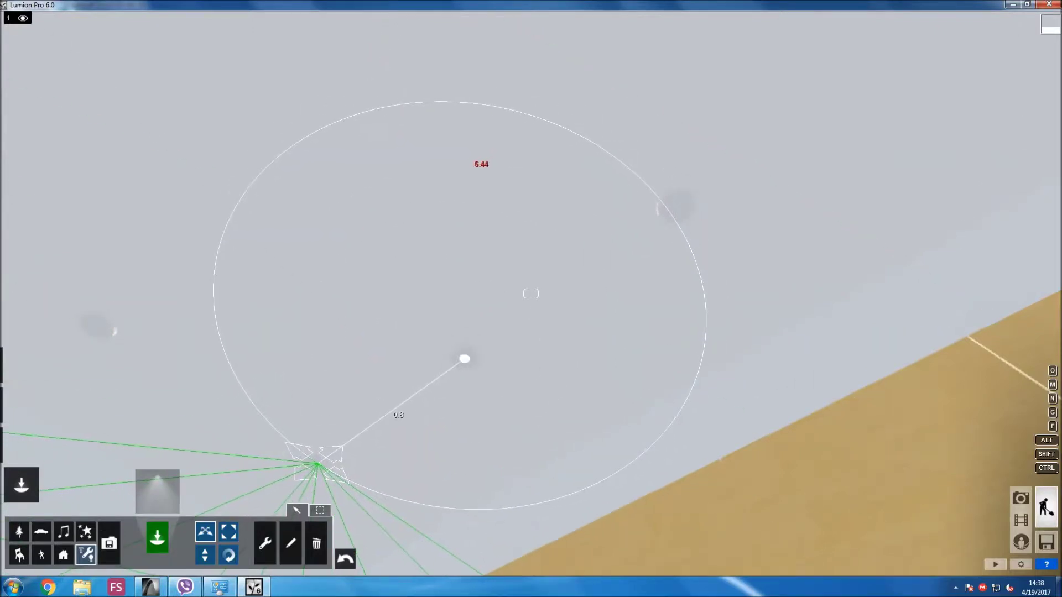
{"action": "right_click_drag", "start_coordinate": [464, 358], "coordinate": [387, 332]}
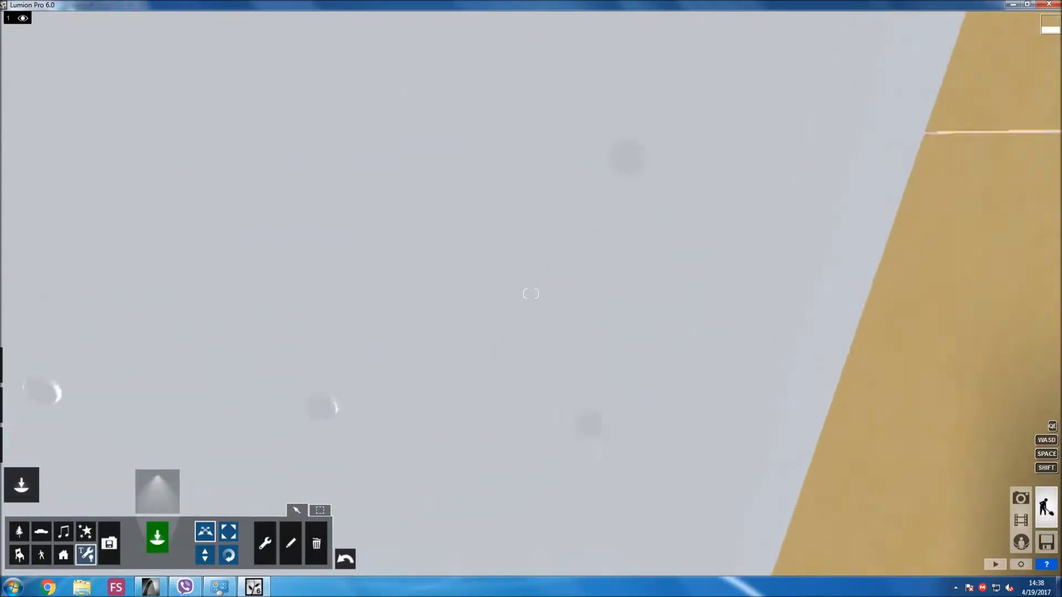
{"action": "right_click_drag", "start_coordinate": [531, 293], "coordinate": [475, 293]}
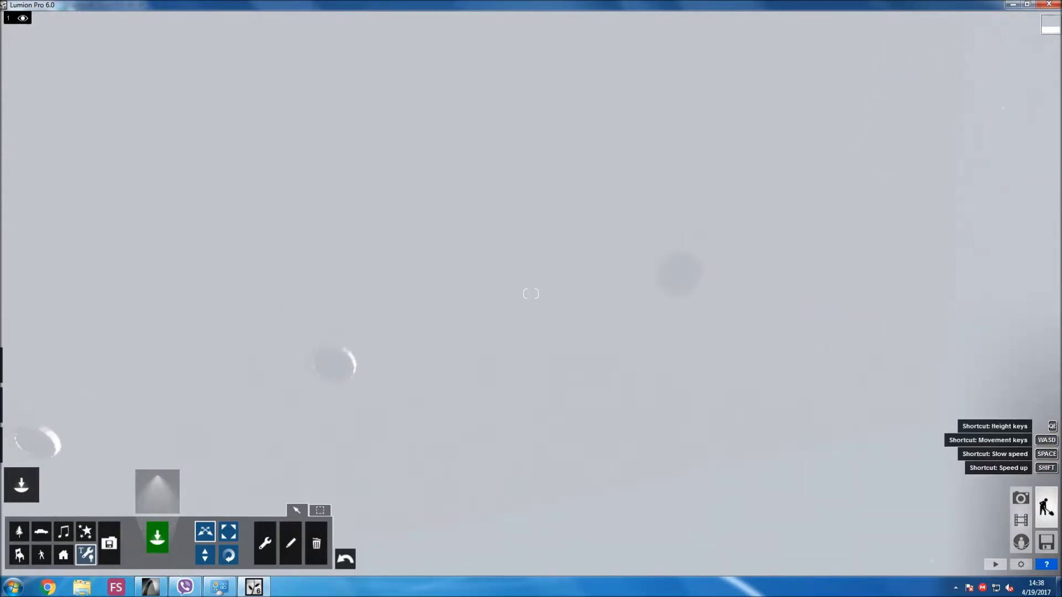
{"action": "left_click_drag", "start_coordinate": [679, 267], "coordinate": [329, 365]}
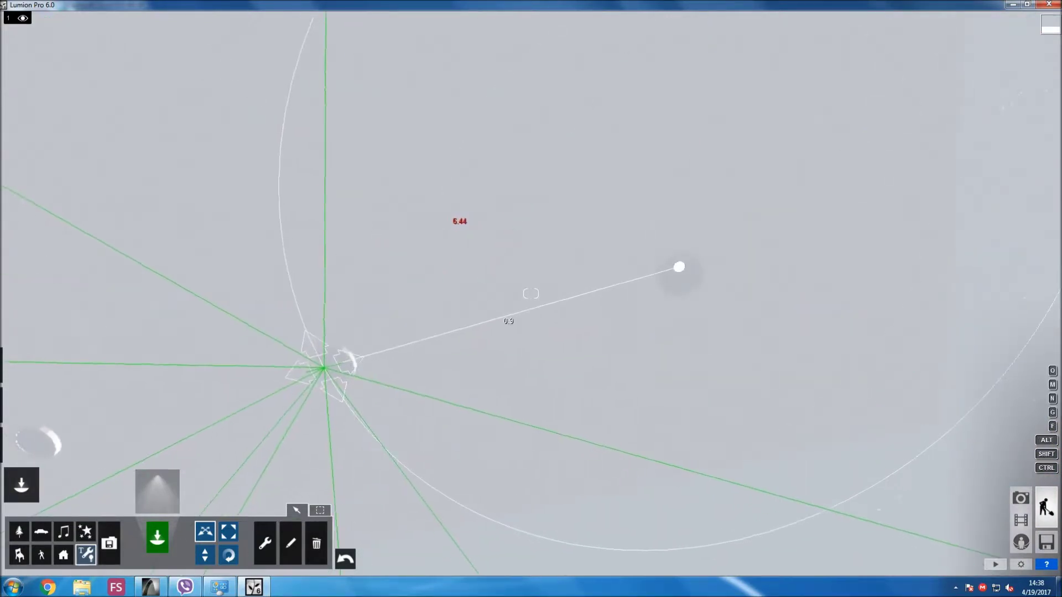
{"action": "left_click_drag", "start_coordinate": [329, 365], "coordinate": [329, 367]}
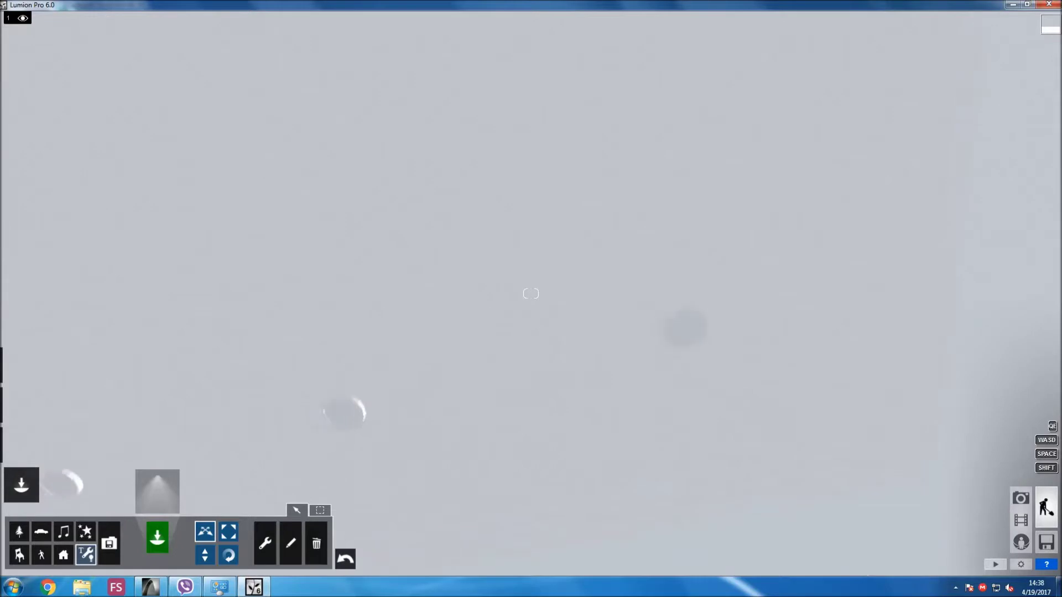
Copy a spotlight to another ceiling fixture and slide it left into place.
{"action": "mouse_move", "coordinate": [531, 293]}
{"action": "right_mouse_down"}
{"action": "mouse_move", "coordinate": [530, 342]}
{"action": "mouse_move", "coordinate": [587, 343]}
{"action": "right_mouse_up"}
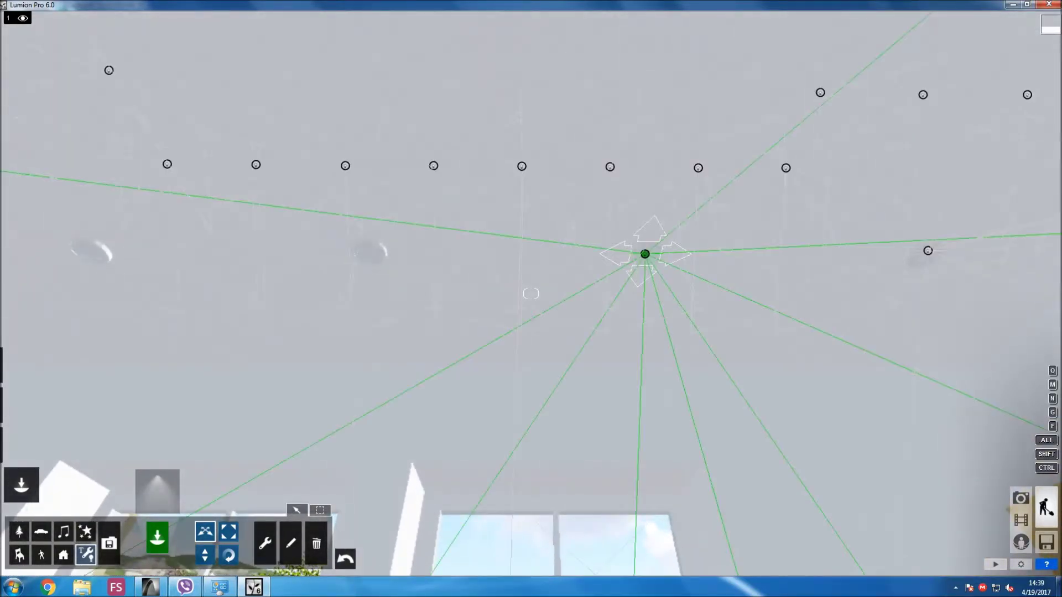
{"action": "left_click_drag", "start_coordinate": [645, 254], "coordinate": [88, 254], "text": "alt"}
{"action": "right_click_drag", "start_coordinate": [89, 254], "coordinate": [23, 243]}
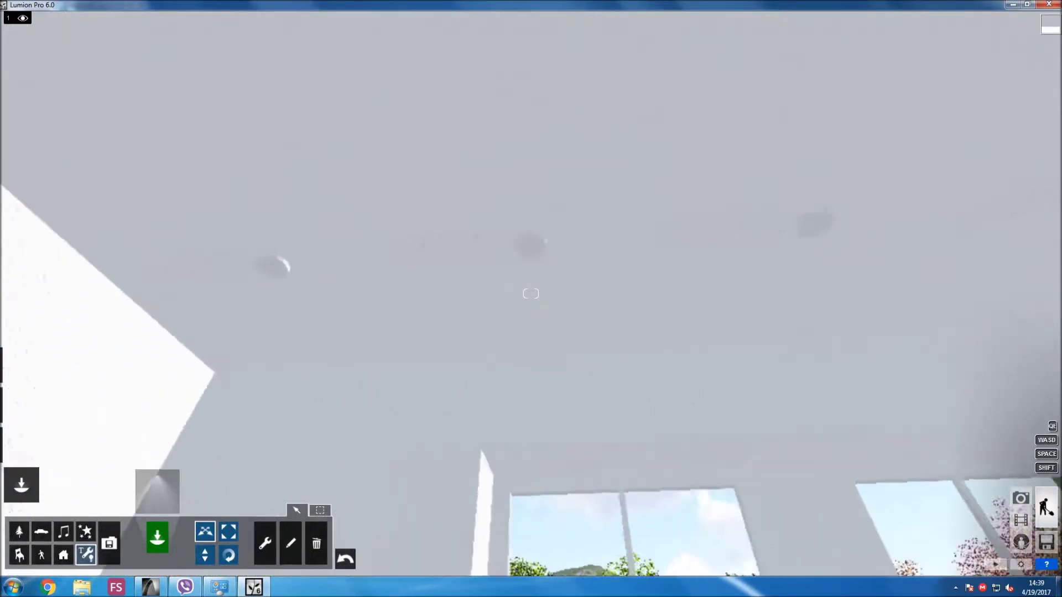
{"action": "right_click_drag", "start_coordinate": [531, 293], "coordinate": [547, 301]}
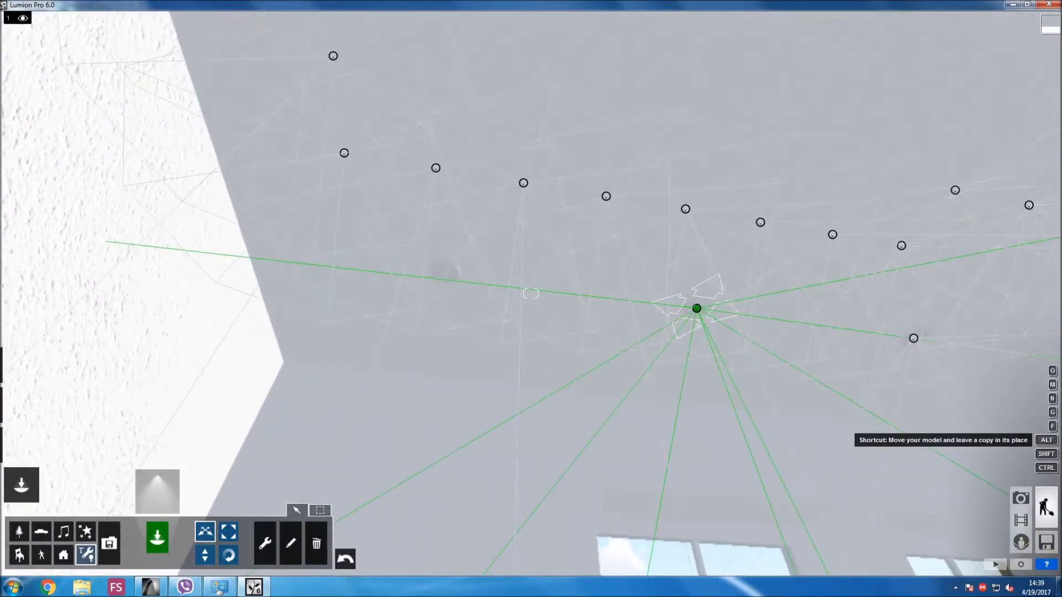
{"action": "left_click_drag", "start_coordinate": [697, 308], "coordinate": [442, 275], "text": "alt"}
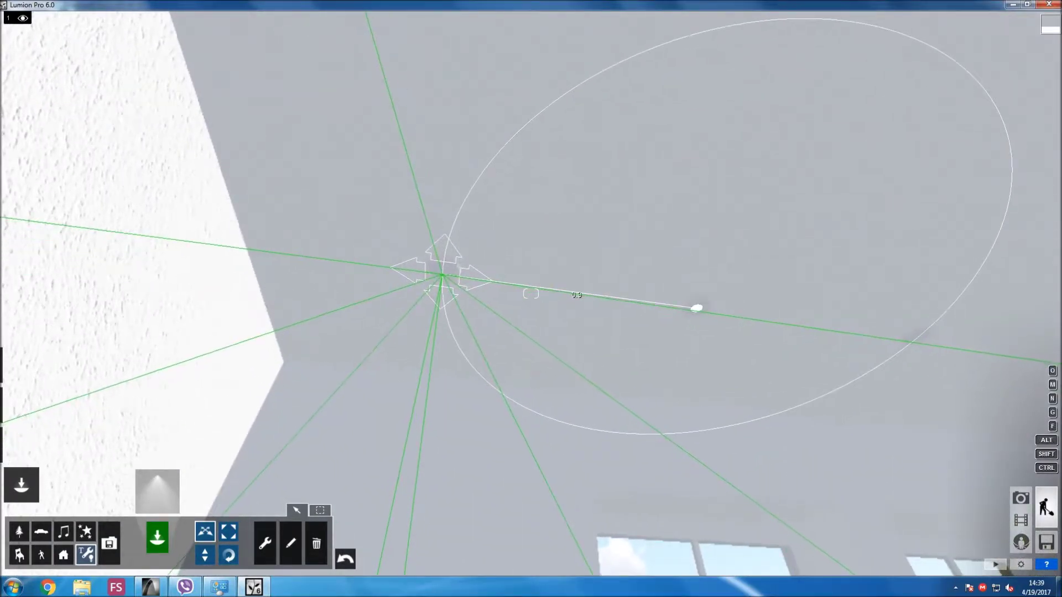
{"action": "right_click_drag", "start_coordinate": [442, 274], "coordinate": [448, 354]}
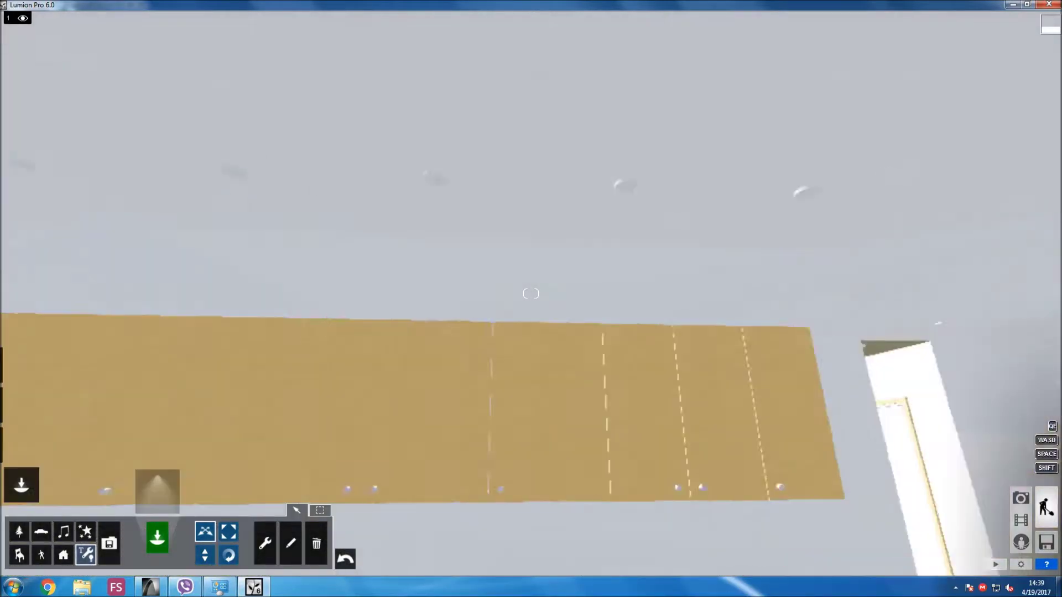
{"action": "right_click_drag", "start_coordinate": [530, 293], "coordinate": [497, 221]}
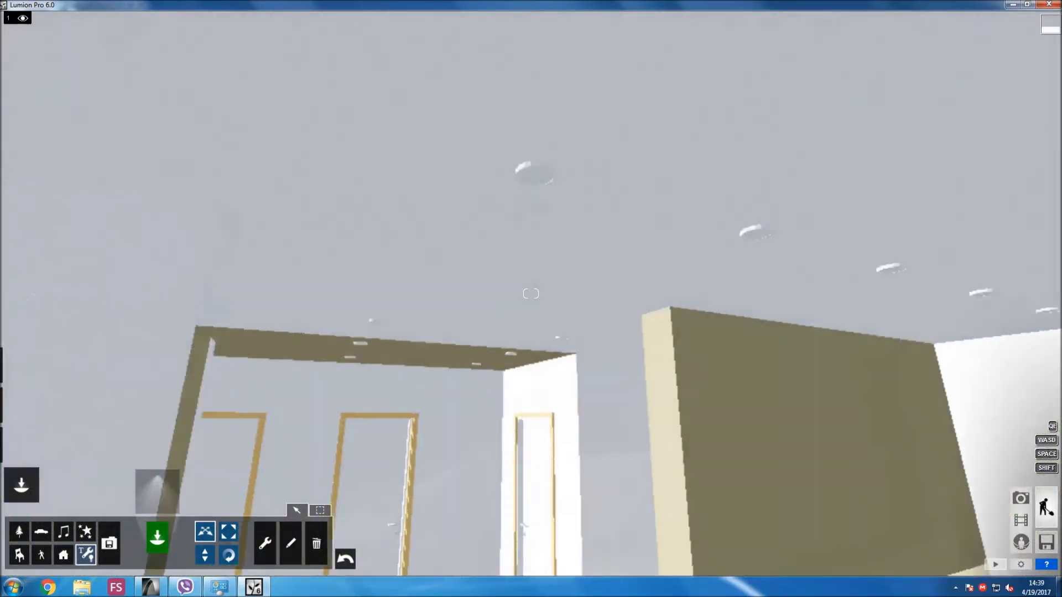
Move spotlights over the tan dropped-ceiling section onto its fixtures.
{"action": "right_click_drag", "start_coordinate": [531, 293], "coordinate": [531, 260]}
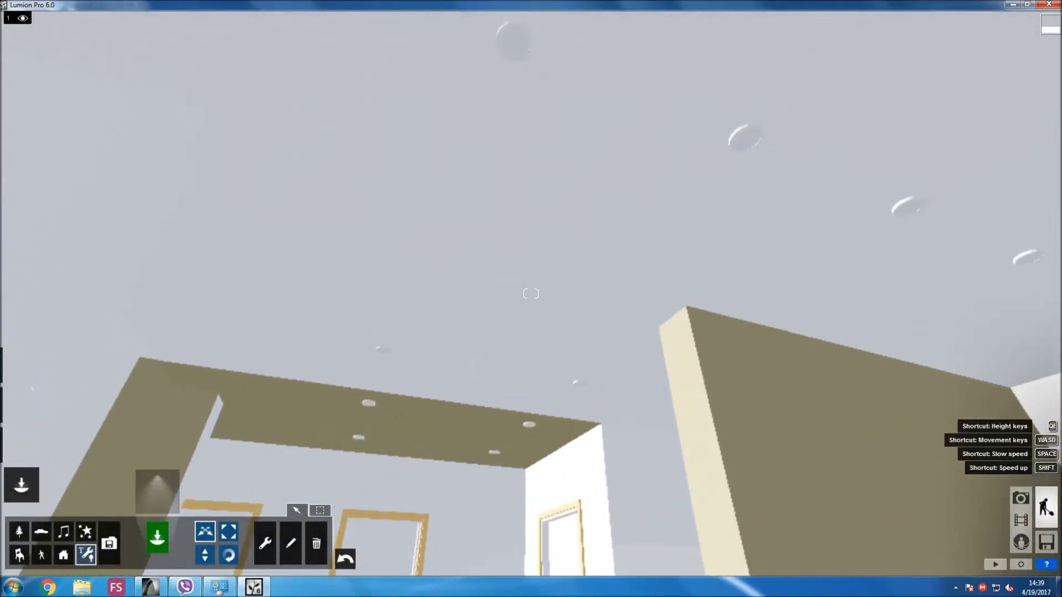
{"action": "mouse_move", "coordinate": [515, 47]}
{"action": "left_mouse_down"}
{"action": "mouse_move", "coordinate": [418, 244]}
{"action": "mouse_move", "coordinate": [384, 351]}
{"action": "left_mouse_up"}
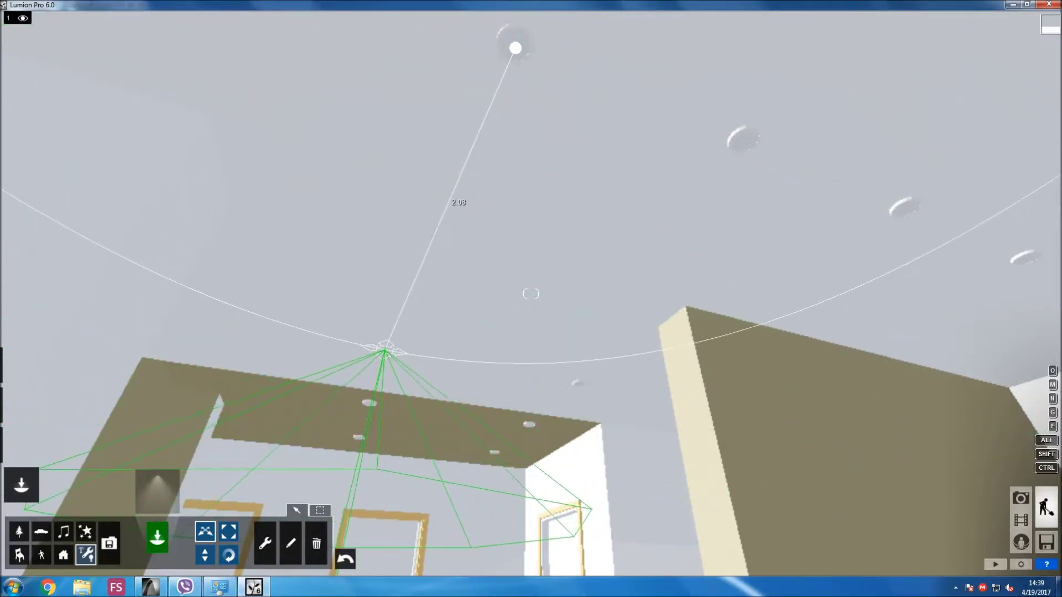
{"action": "mouse_move", "coordinate": [531, 293]}
{"action": "right_mouse_down"}
{"action": "mouse_move", "coordinate": [558, 254]}
{"action": "mouse_move", "coordinate": [531, 282]}
{"action": "right_mouse_up"}
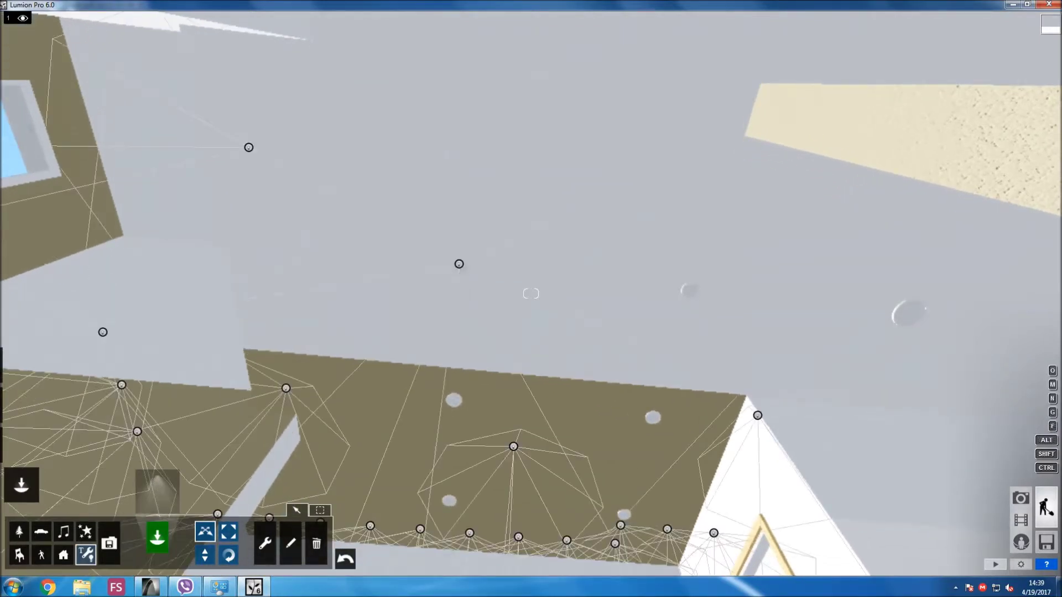
{"action": "mouse_move", "coordinate": [459, 264]}
{"action": "left_mouse_down"}
{"action": "mouse_move", "coordinate": [691, 291]}
{"action": "mouse_move", "coordinate": [653, 419]}
{"action": "mouse_move", "coordinate": [521, 414]}
{"action": "mouse_move", "coordinate": [453, 399]}
{"action": "mouse_move", "coordinate": [456, 447]}
{"action": "left_mouse_up"}
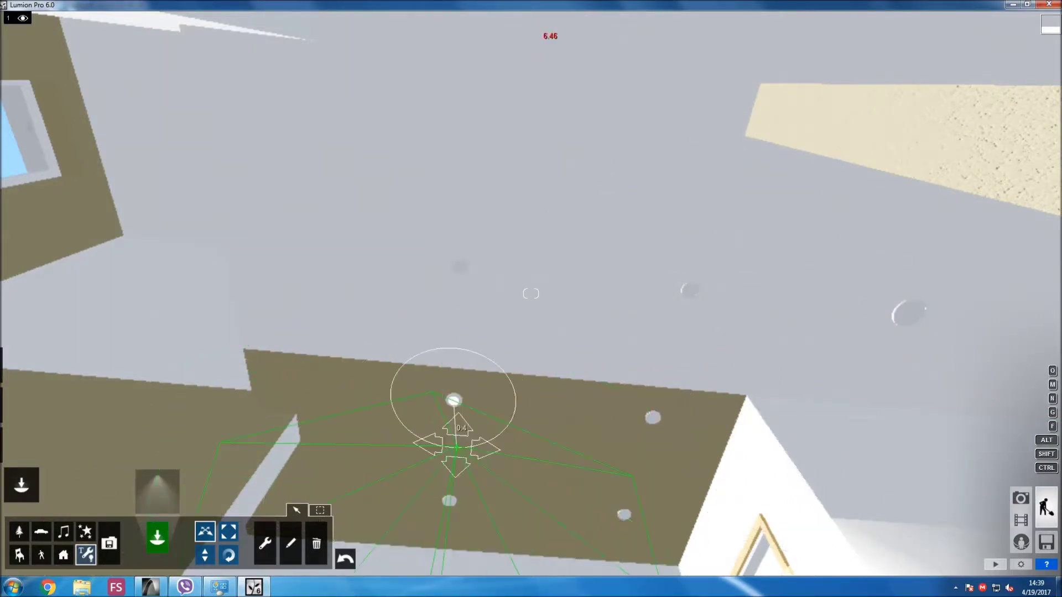
{"action": "left_click_drag", "start_coordinate": [449, 501], "coordinate": [624, 514]}
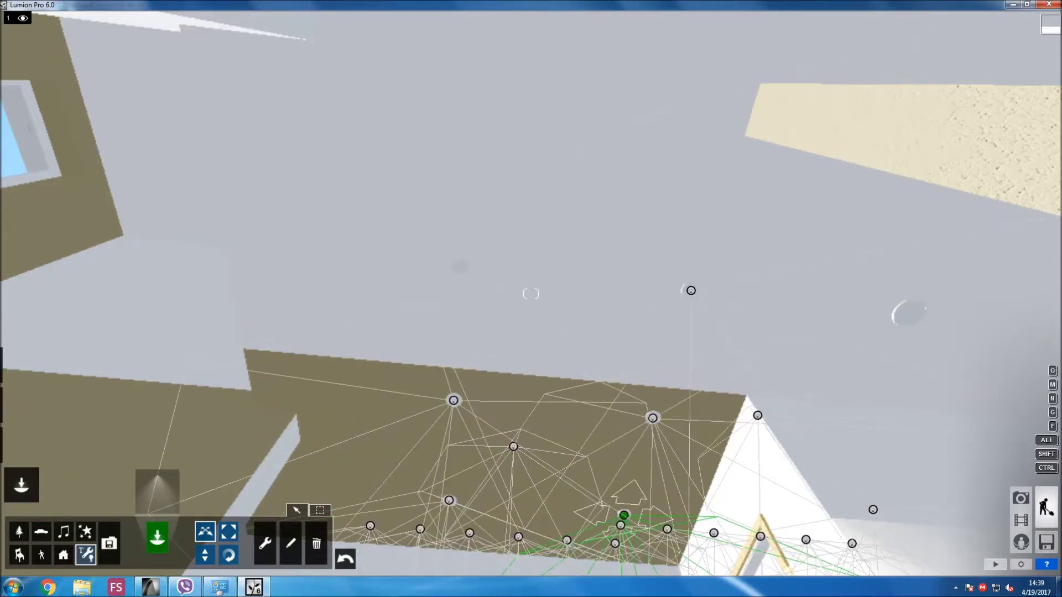
Move another spotlight onto the left-centre ceiling fixture.
{"action": "right_click_drag", "start_coordinate": [530, 293], "coordinate": [608, 293]}
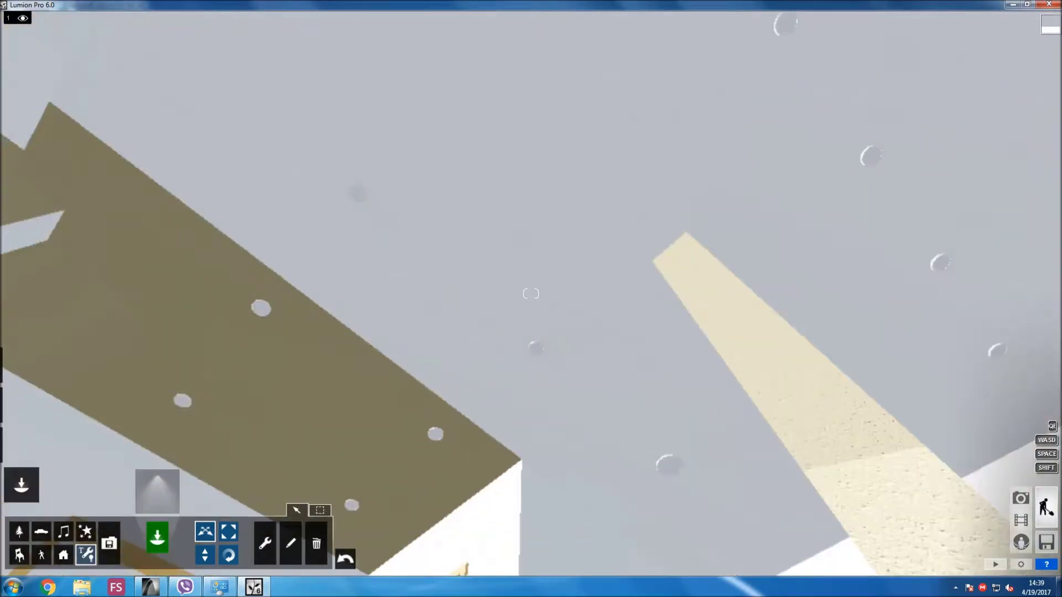
{"action": "right_click_drag", "start_coordinate": [530, 293], "coordinate": [530, 293]}
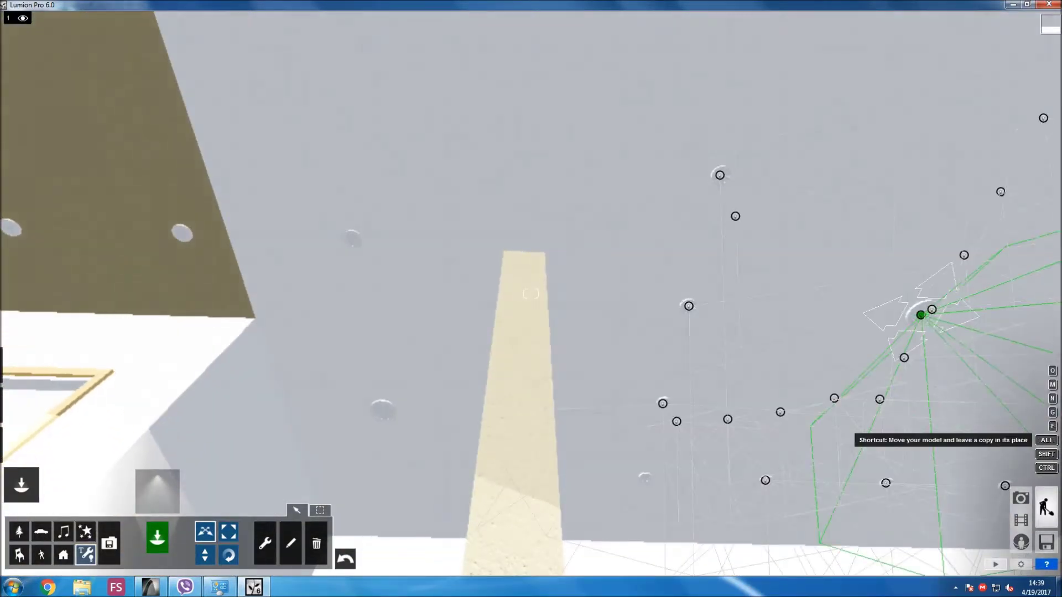
{"action": "left_click_drag", "start_coordinate": [920, 315], "coordinate": [380, 411]}
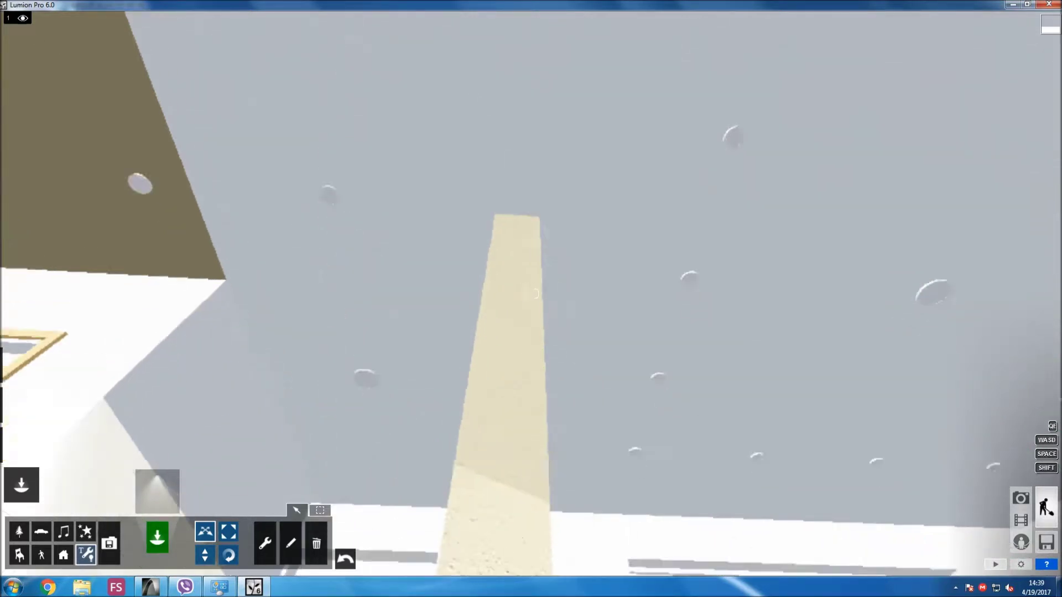
{"action": "right_click_drag", "start_coordinate": [530, 293], "coordinate": [530, 293]}
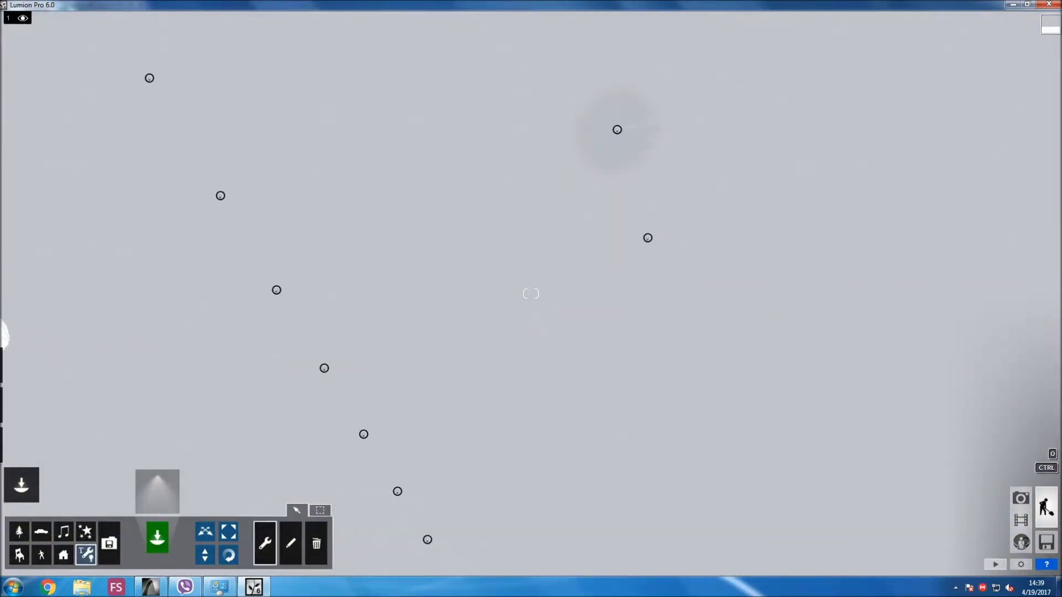
Select all similar ceiling spotlights and view their shared Light Properties.
{"action": "left_click", "coordinate": [615, 89]}
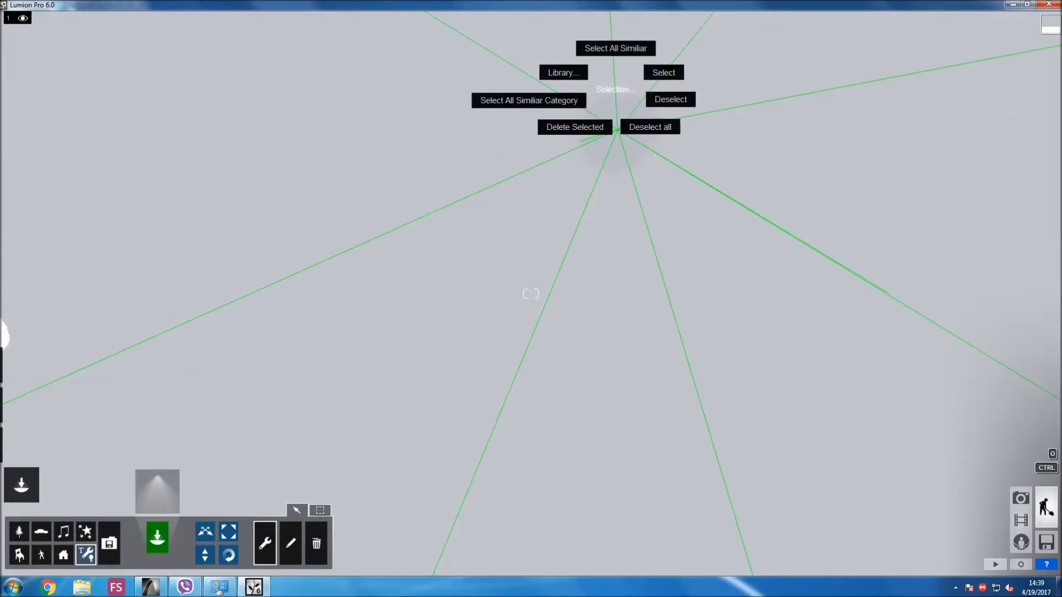
{"action": "left_click", "coordinate": [615, 48]}
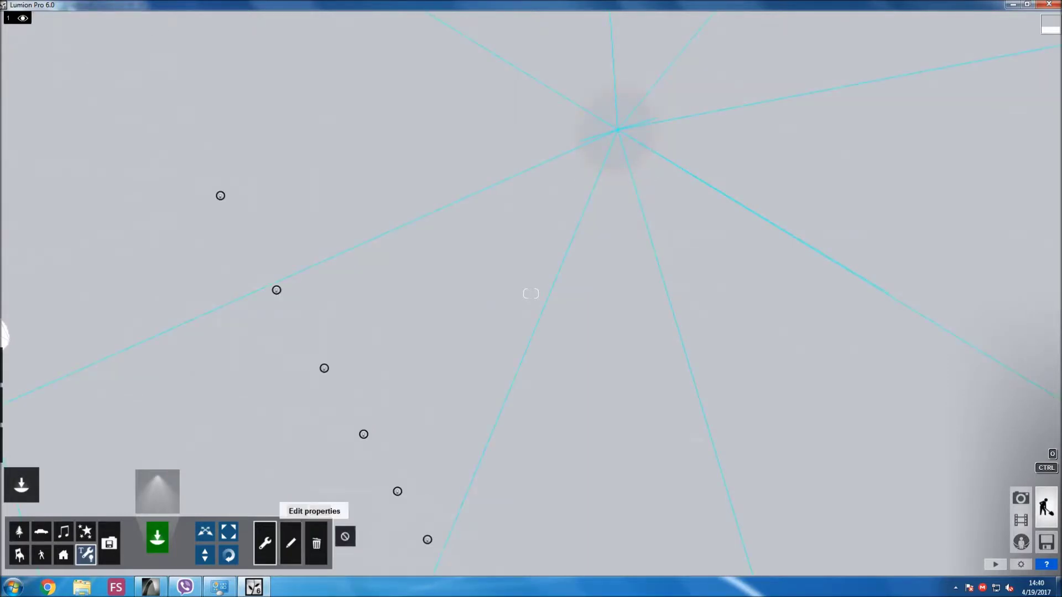
{"action": "left_click", "coordinate": [290, 543]}
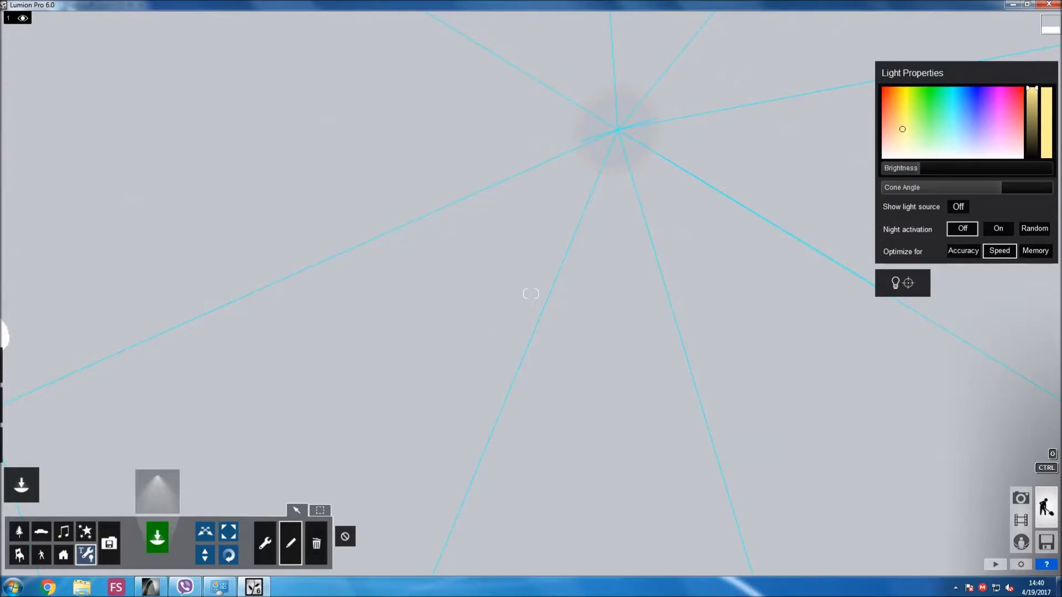
{"action": "right_click_drag", "start_coordinate": [530, 293], "coordinate": [531, 293]}
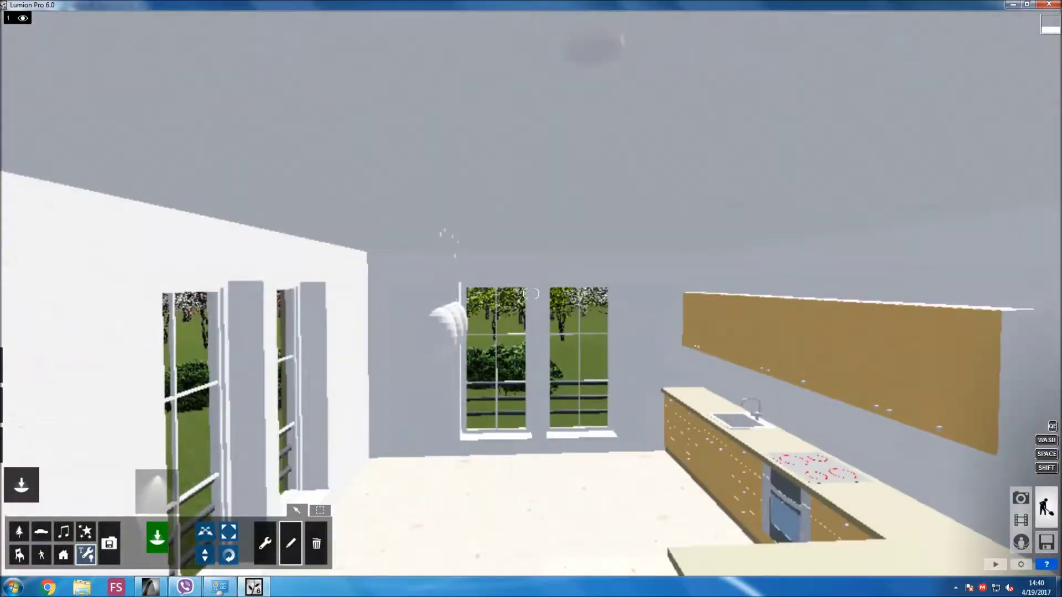
{"action": "right_click_drag", "start_coordinate": [531, 293], "coordinate": [531, 293]}
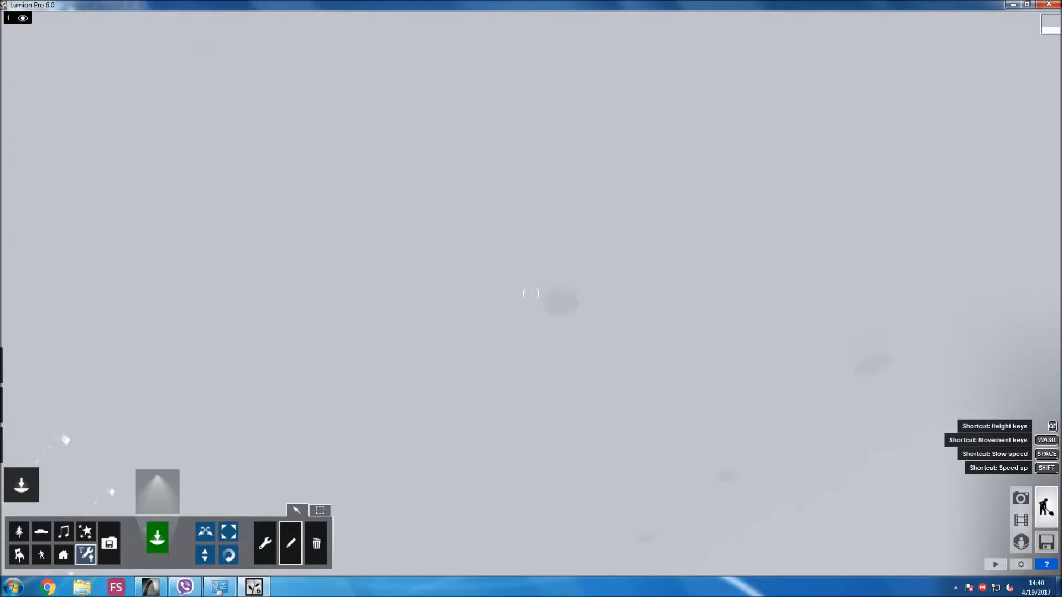
Recheck the selected spotlights' properties, deselect them, and enter Photo mode.
{"action": "left_click", "coordinate": [265, 543]}
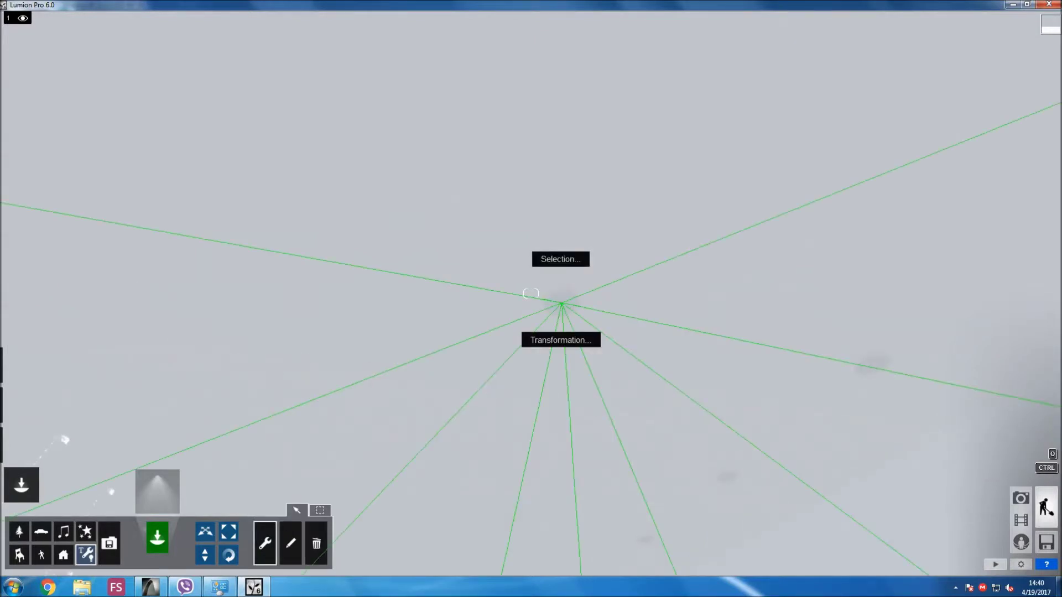
{"action": "left_click", "coordinate": [561, 259]}
{"action": "left_click", "coordinate": [560, 219]}
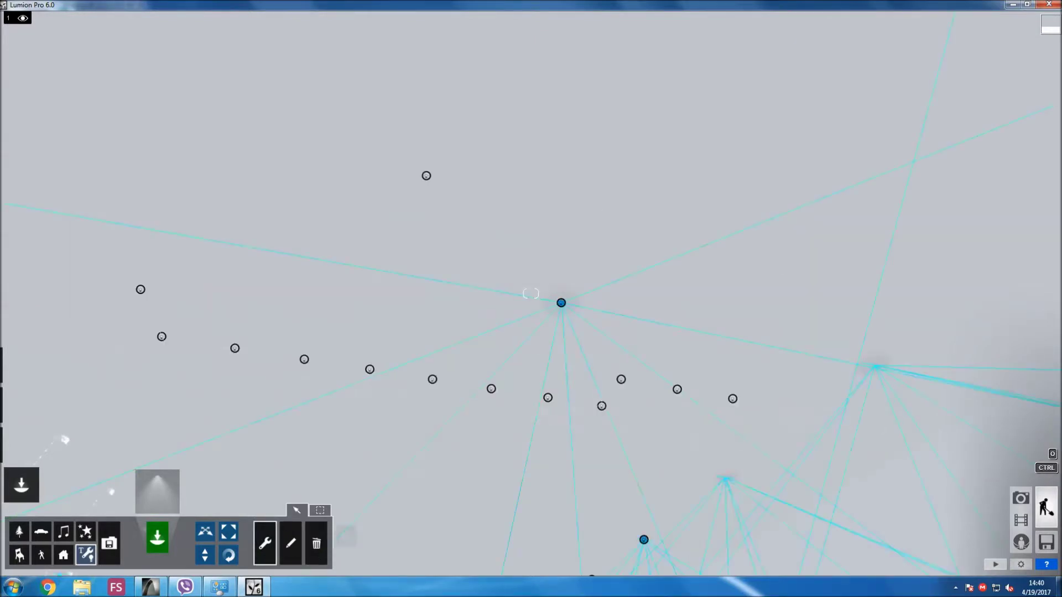
{"action": "left_click", "coordinate": [291, 543]}
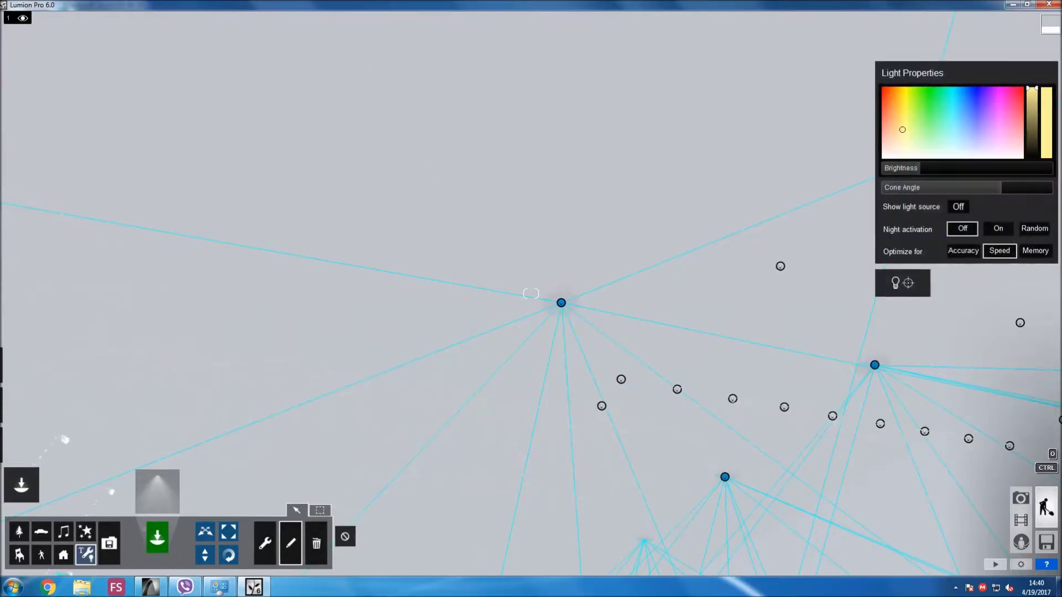
{"action": "left_click", "coordinate": [345, 536]}
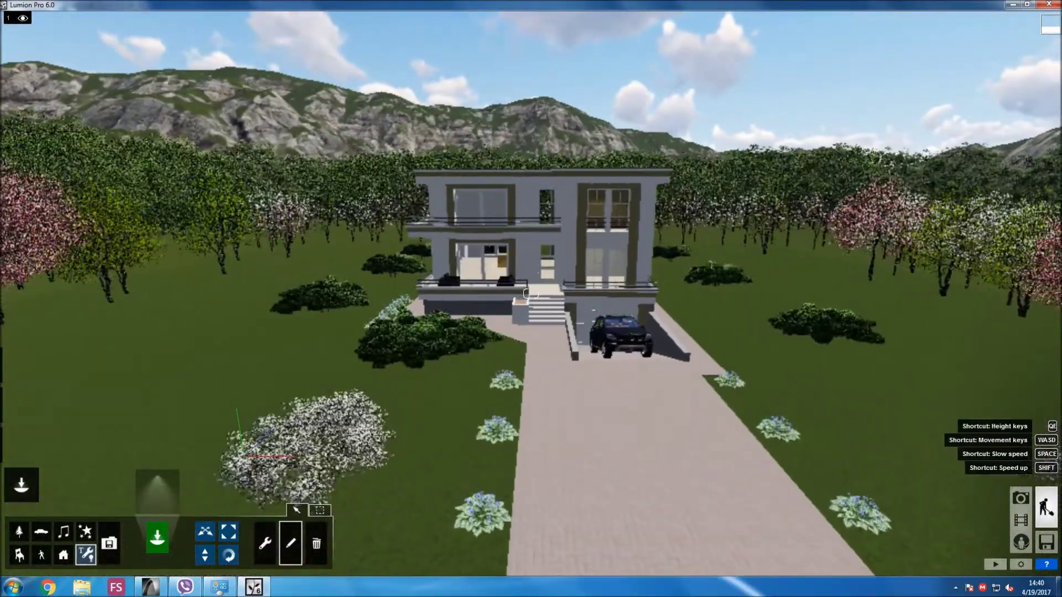
{"action": "left_click", "coordinate": [1021, 498]}
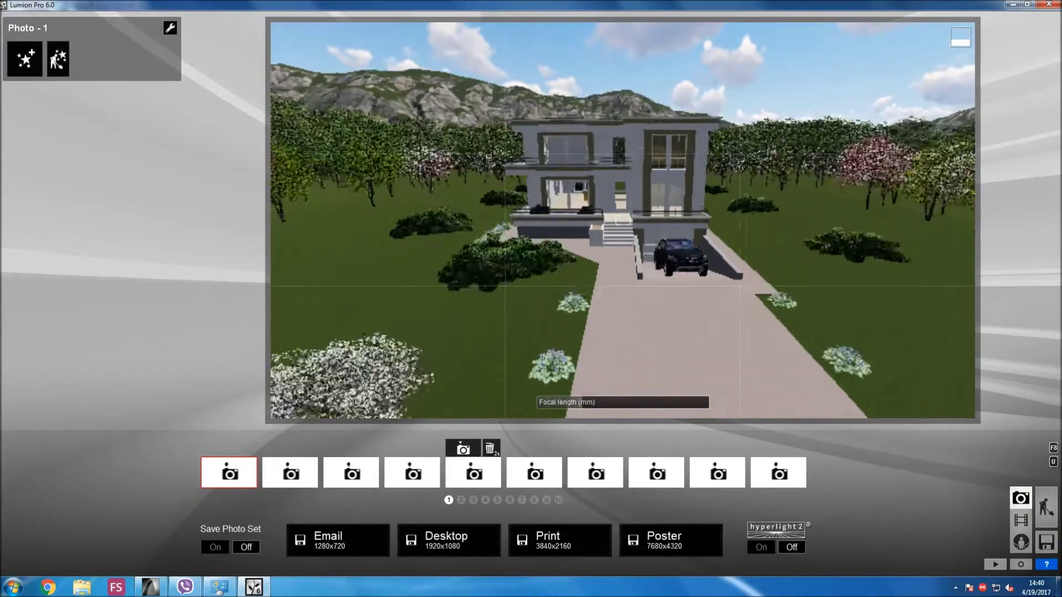
Add a Super-detail Shadow effect and a Cloud effect with position 0.2.
{"action": "left_click", "coordinate": [24, 58]}
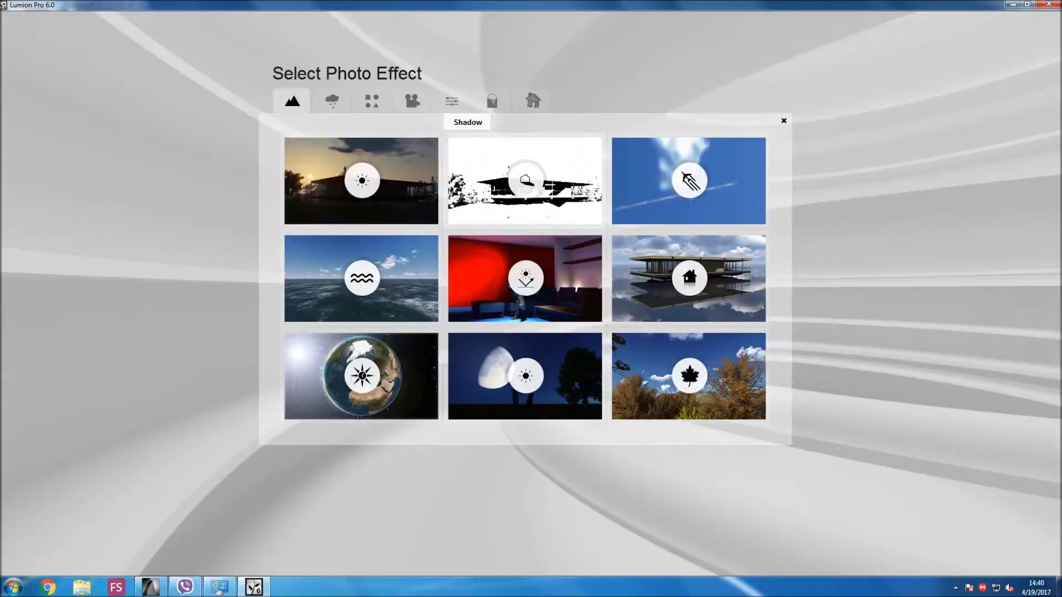
{"action": "left_click", "coordinate": [468, 138]}
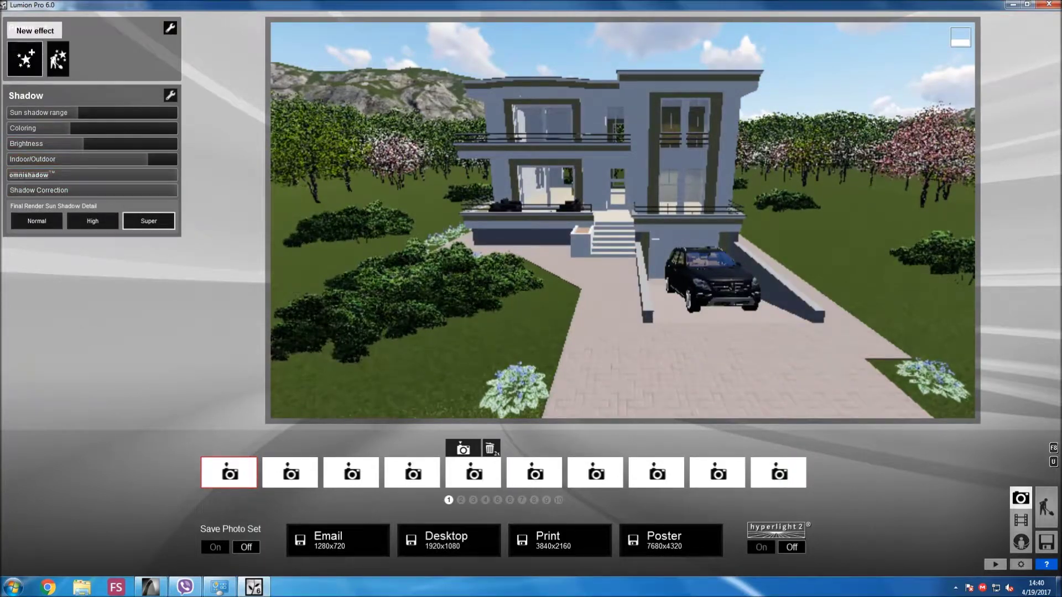
{"action": "left_click", "coordinate": [25, 58]}
{"action": "left_click", "coordinate": [332, 100]}
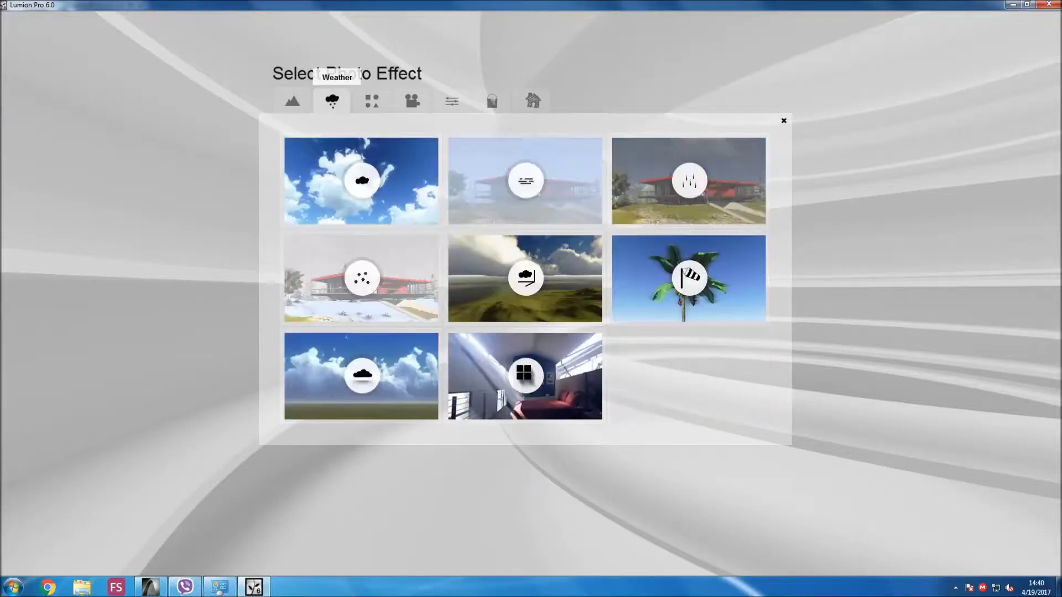
{"action": "left_click", "coordinate": [360, 177]}
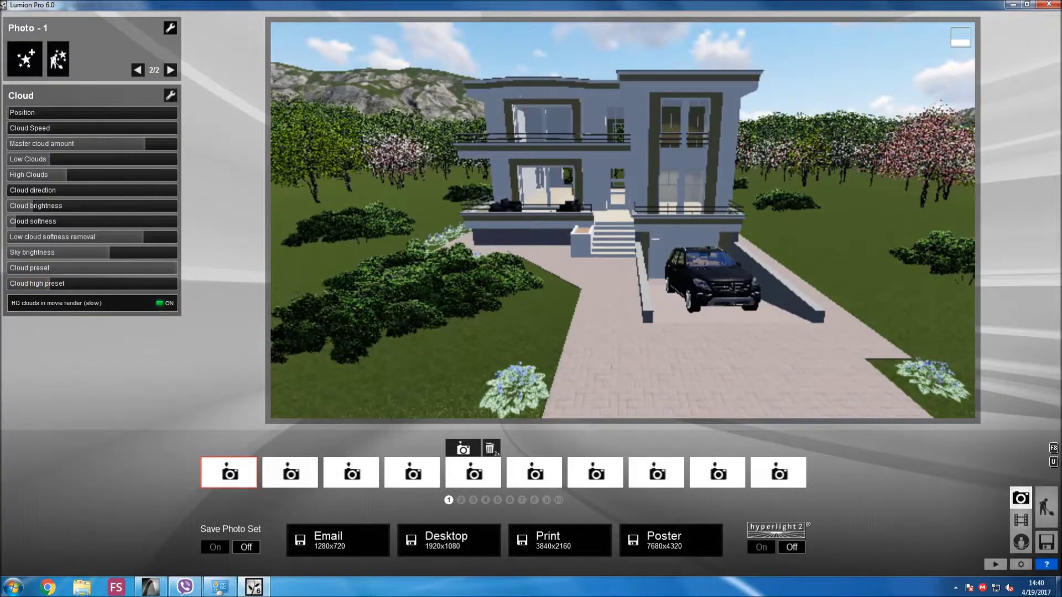
{"action": "left_click_drag", "start_coordinate": [92, 113], "coordinate": [51, 112]}
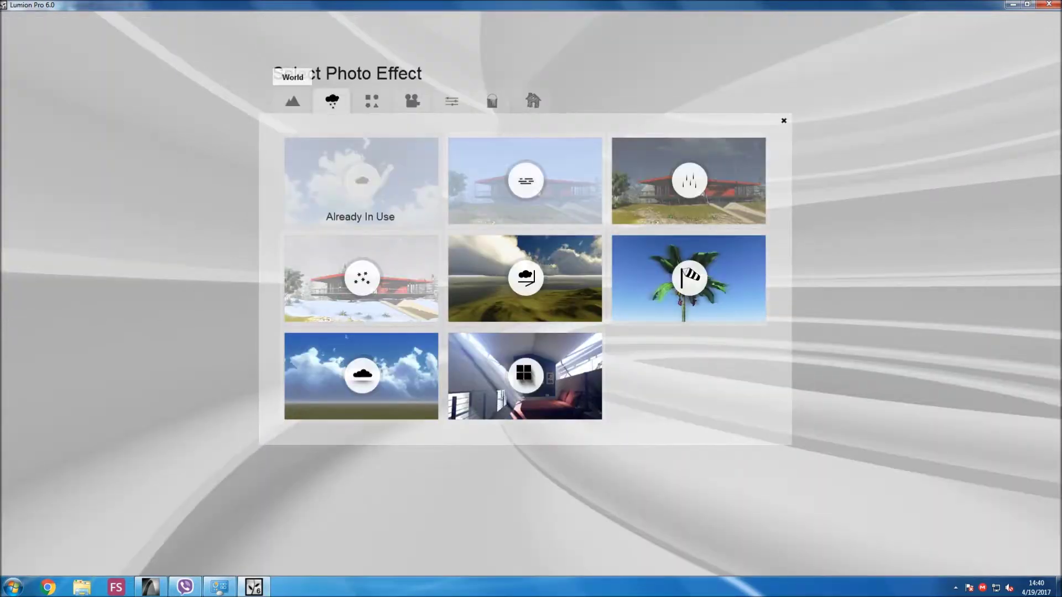
Add Global Illumination from the World effects and open its spotlight selection.
{"action": "left_click", "coordinate": [293, 101]}
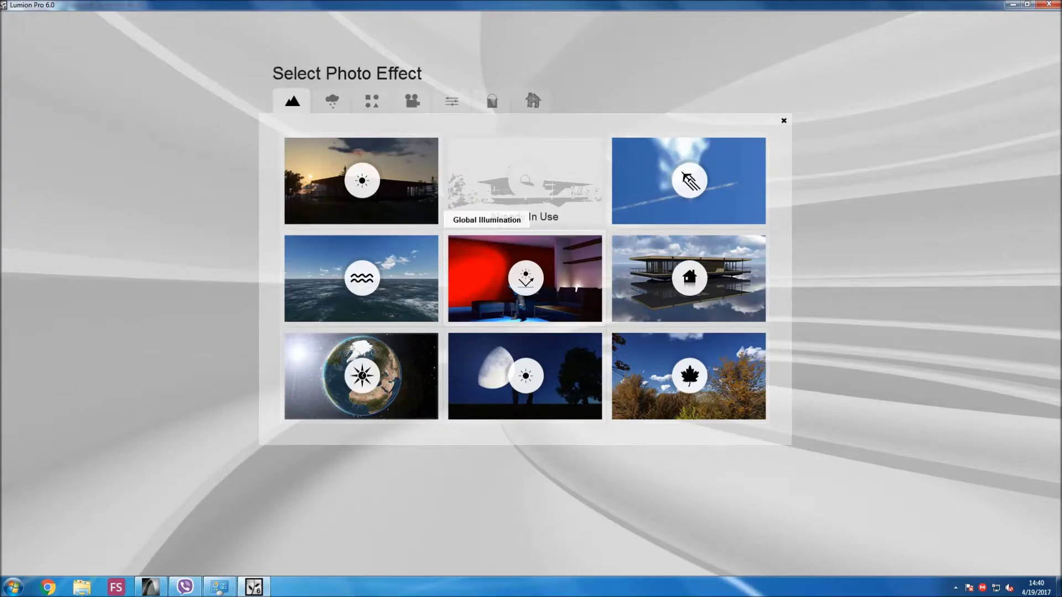
{"action": "left_click", "coordinate": [498, 216]}
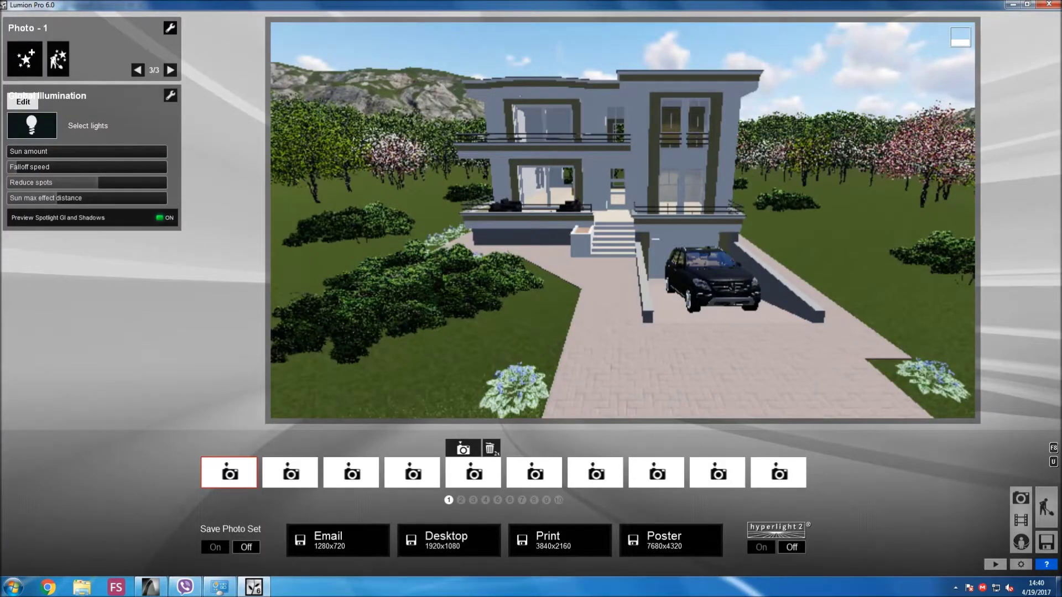
{"action": "left_click", "coordinate": [31, 126]}
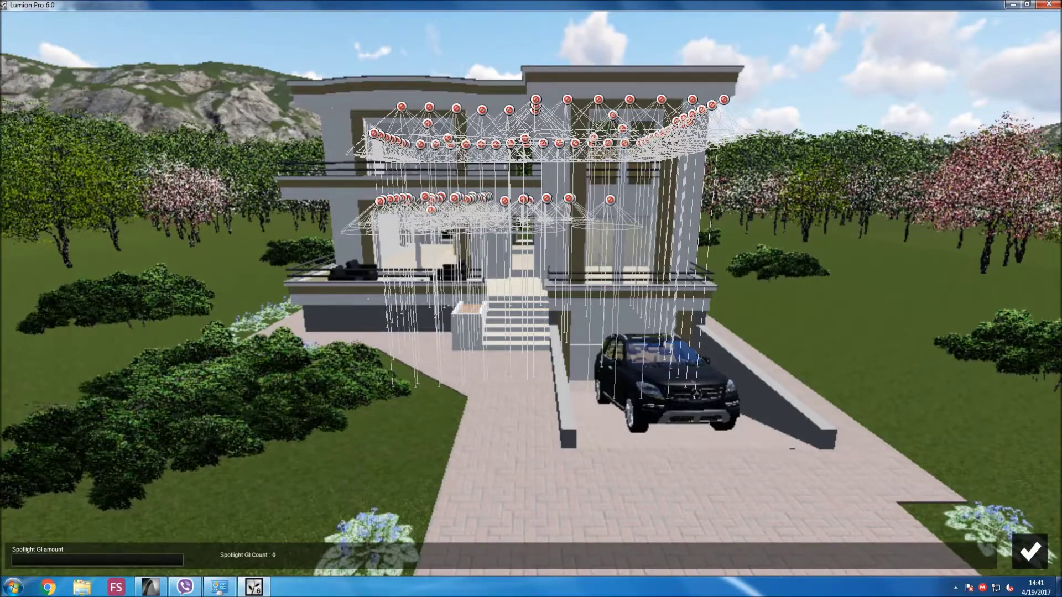
{"action": "key", "text": "w"}
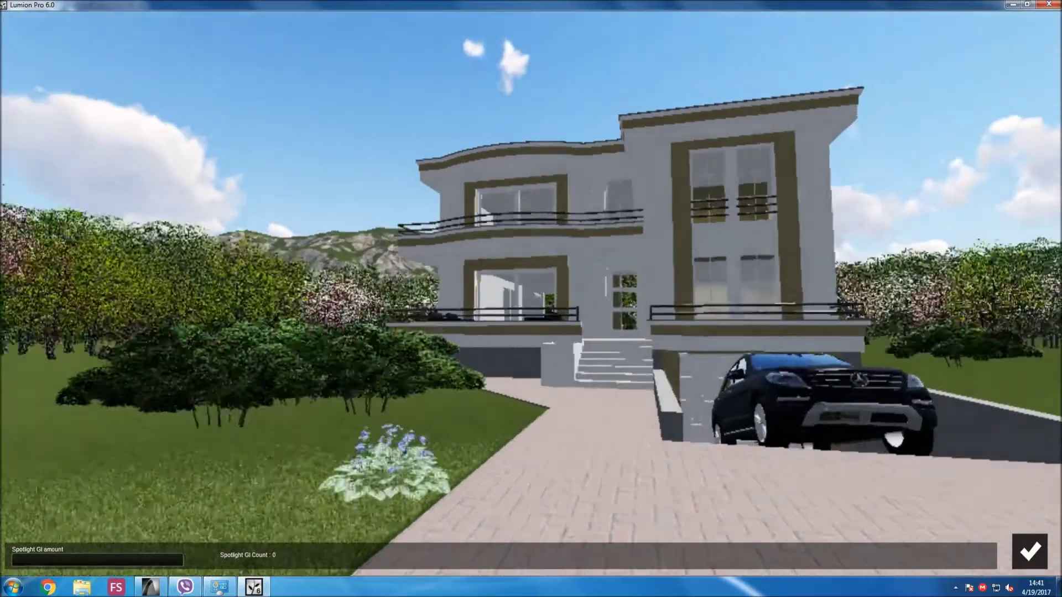
Frame the house and enable GI on the top-right ceiling spotlights.
{"action": "key", "text": "s"}
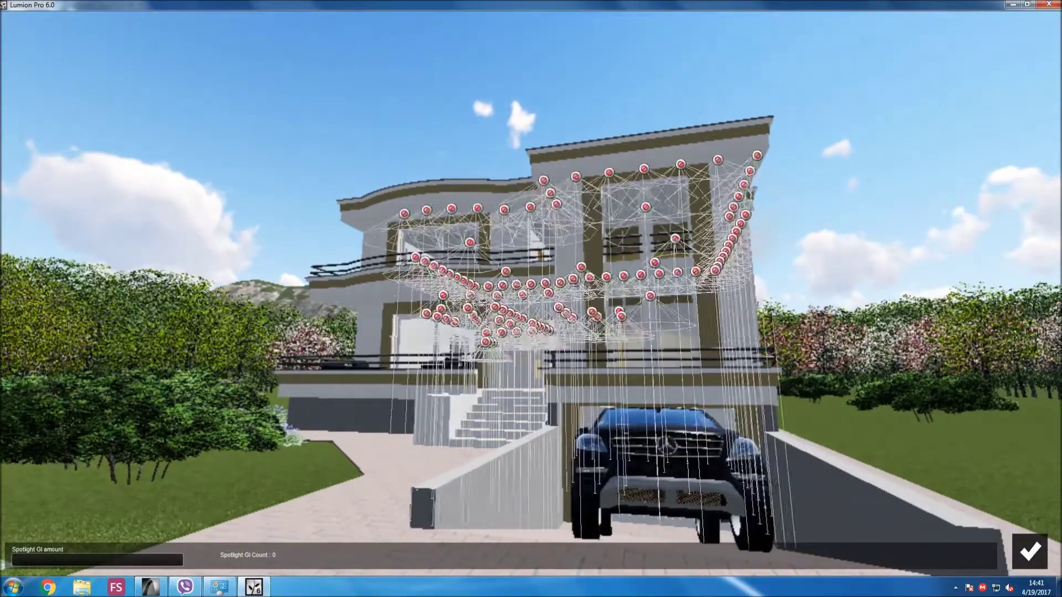
{"action": "left_click", "coordinate": [757, 155]}
{"action": "left_click", "coordinate": [743, 184]}
{"action": "left_click", "coordinate": [738, 196]}
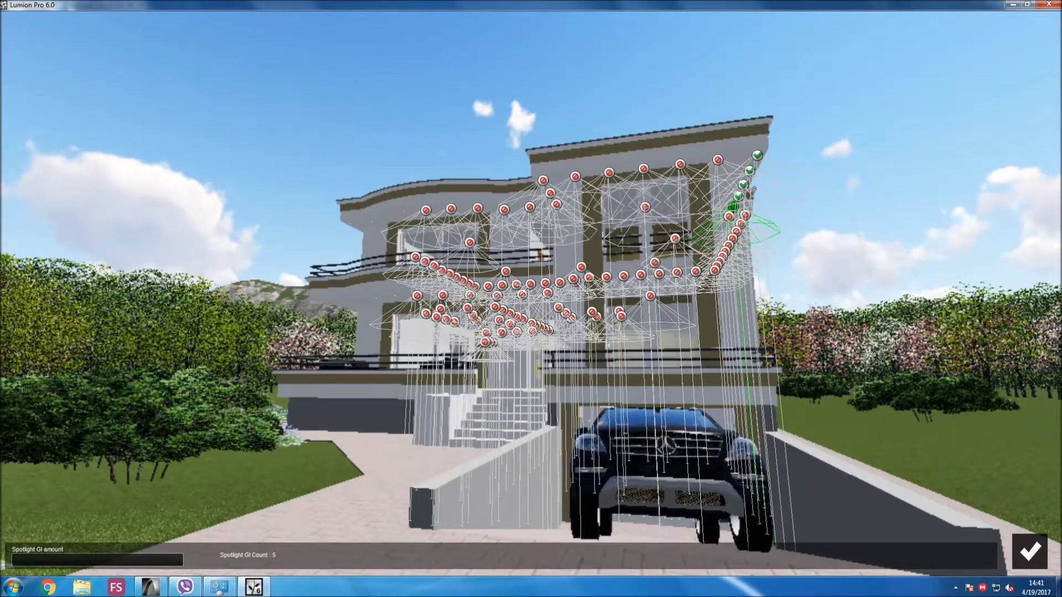
{"action": "left_click", "coordinate": [745, 215]}
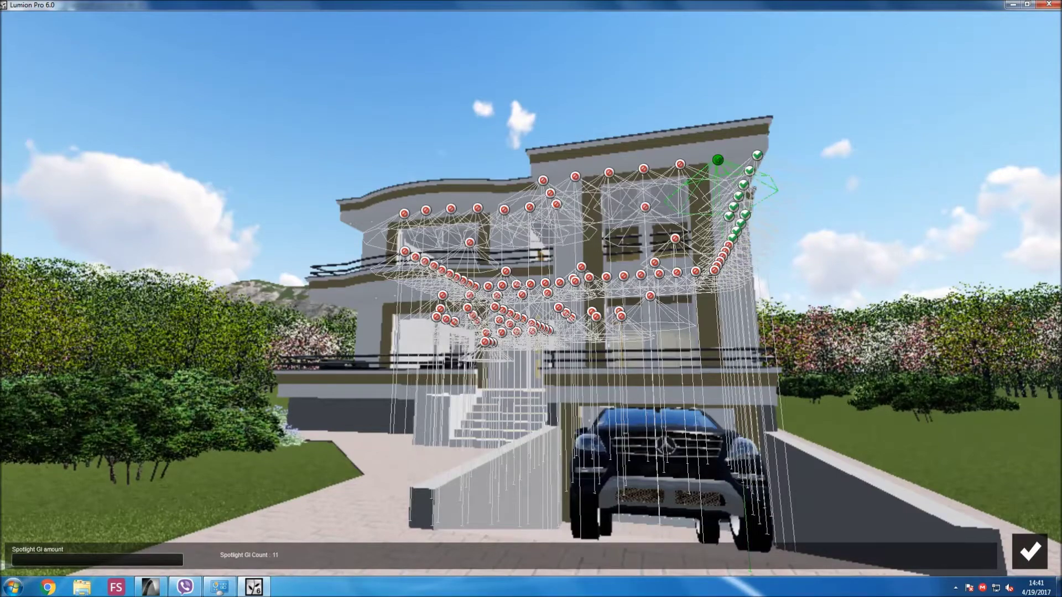
Add the upper-floor front spotlights near the centre to global illumination.
{"action": "left_click", "coordinate": [680, 164]}
{"action": "left_click", "coordinate": [643, 169]}
{"action": "left_click", "coordinate": [575, 176]}
{"action": "left_click", "coordinate": [608, 173]}
{"action": "left_click", "coordinate": [543, 180]}
{"action": "left_click", "coordinate": [556, 204]}
{"action": "left_click", "coordinate": [529, 206]}
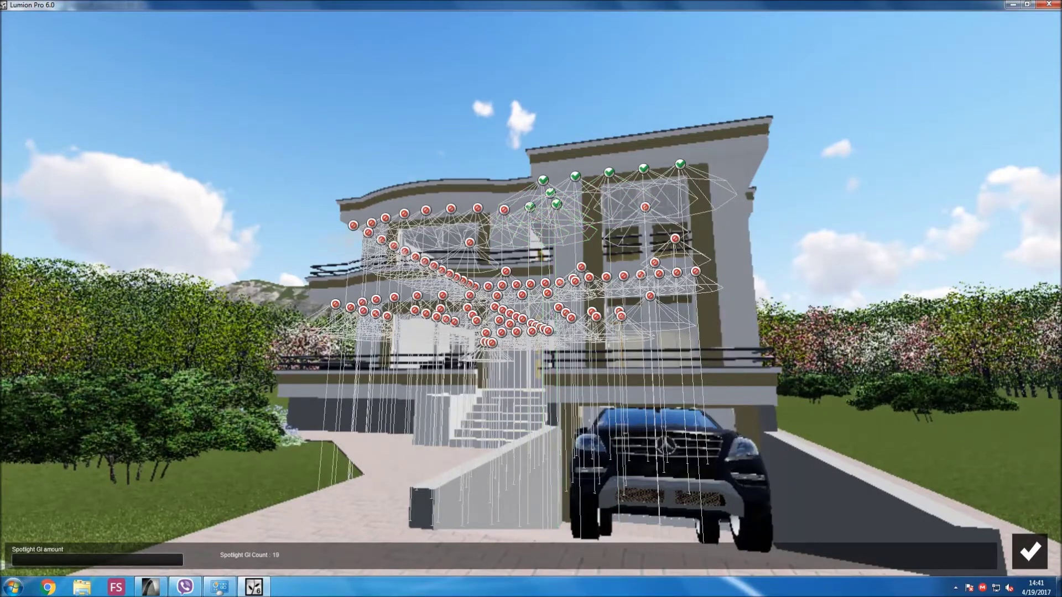
Enable GI on the upper-left and right middle-row spotlights, reaching 41 lights.
{"action": "left_click", "coordinate": [478, 208]}
{"action": "left_click", "coordinate": [470, 242]}
{"action": "left_click", "coordinate": [451, 209]}
{"action": "left_click", "coordinate": [405, 213]}
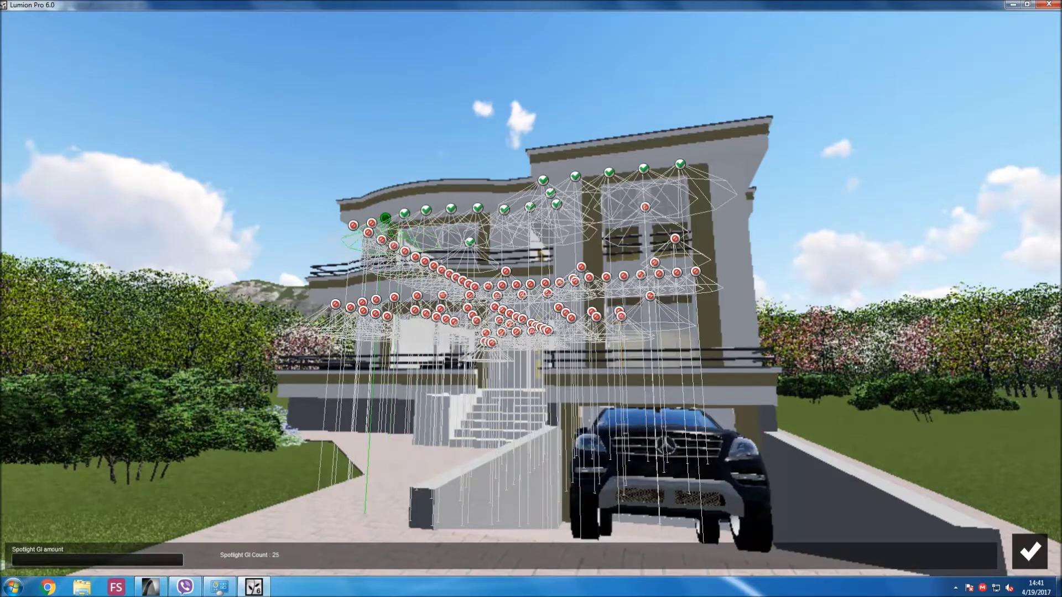
{"action": "left_click", "coordinate": [371, 222]}
{"action": "left_click", "coordinate": [368, 232]}
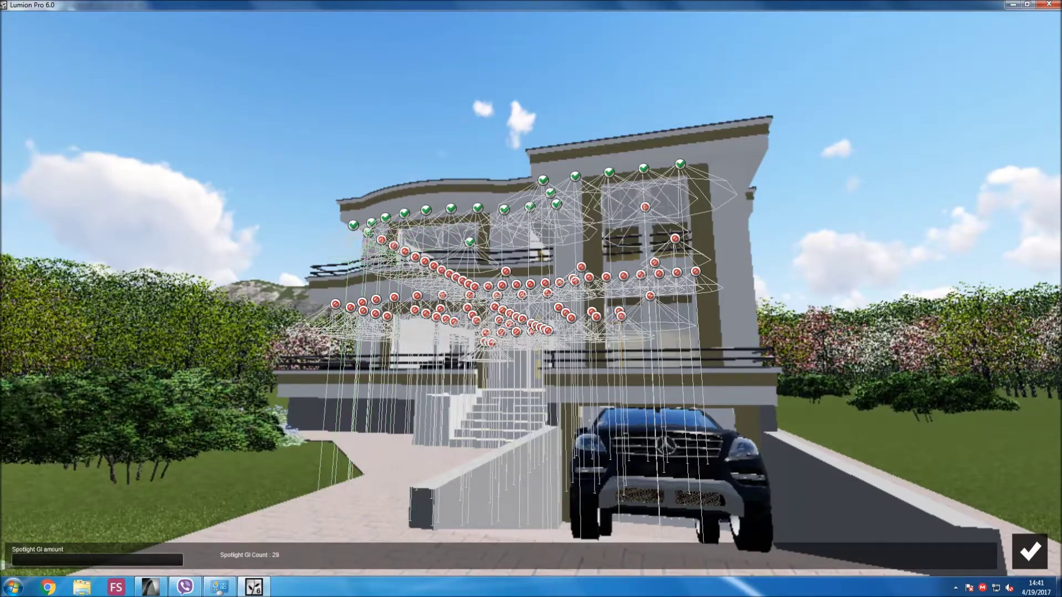
{"action": "left_click", "coordinate": [405, 251]}
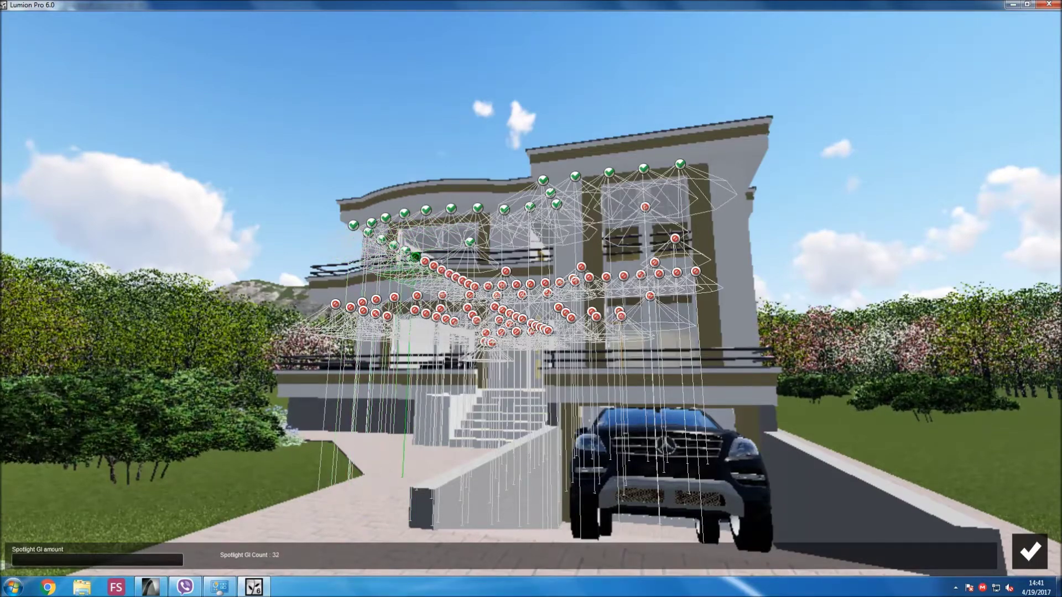
{"action": "left_click", "coordinate": [434, 266]}
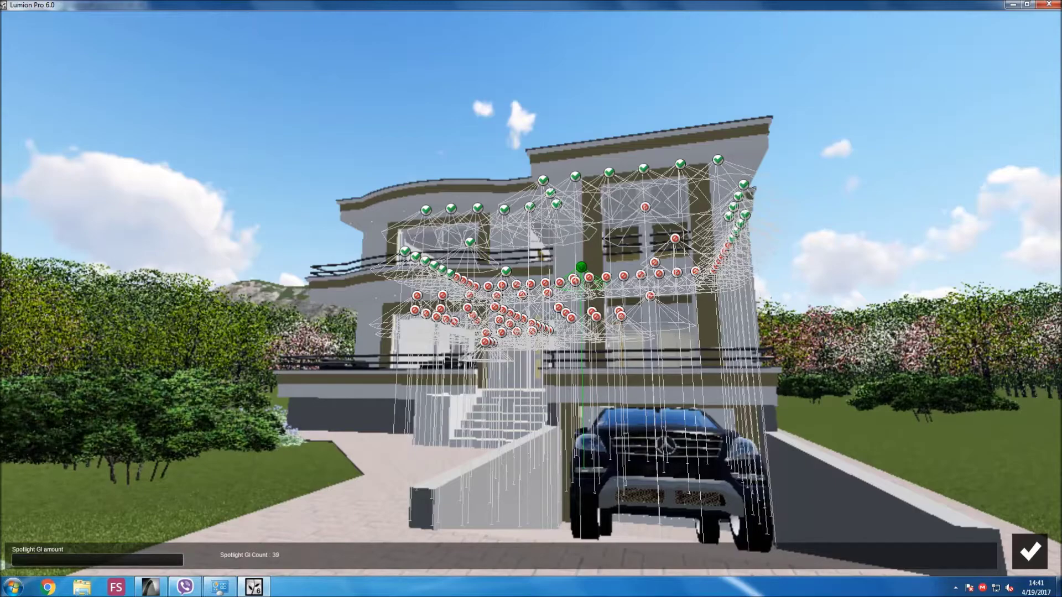
{"action": "left_click", "coordinate": [644, 206]}
{"action": "left_click", "coordinate": [675, 239]}
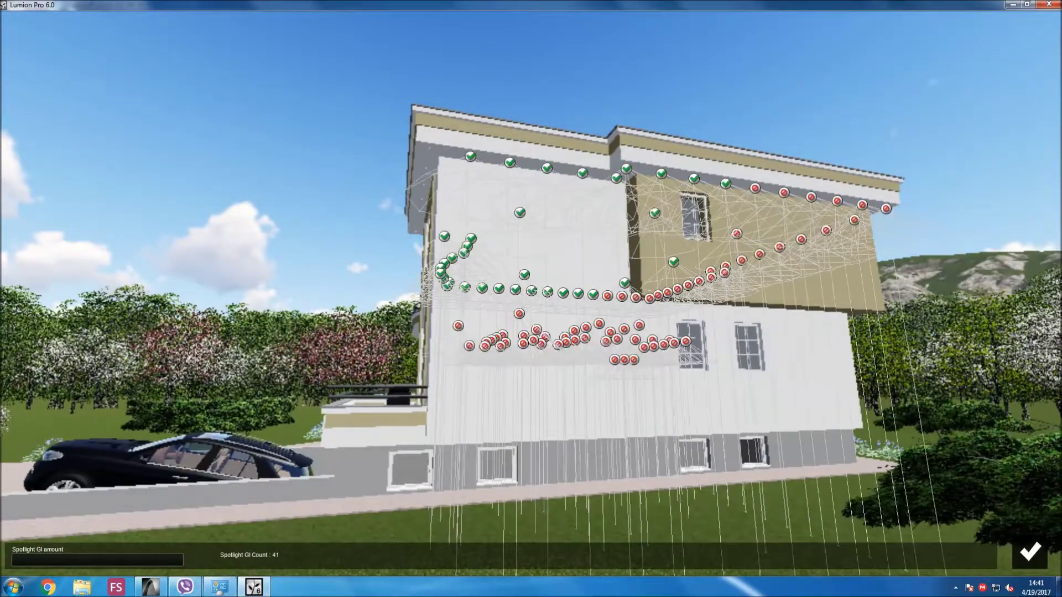
Enable GI on the spotlights along the far-right eave.
{"action": "left_click", "coordinate": [755, 188]}
{"action": "left_click", "coordinate": [811, 197]}
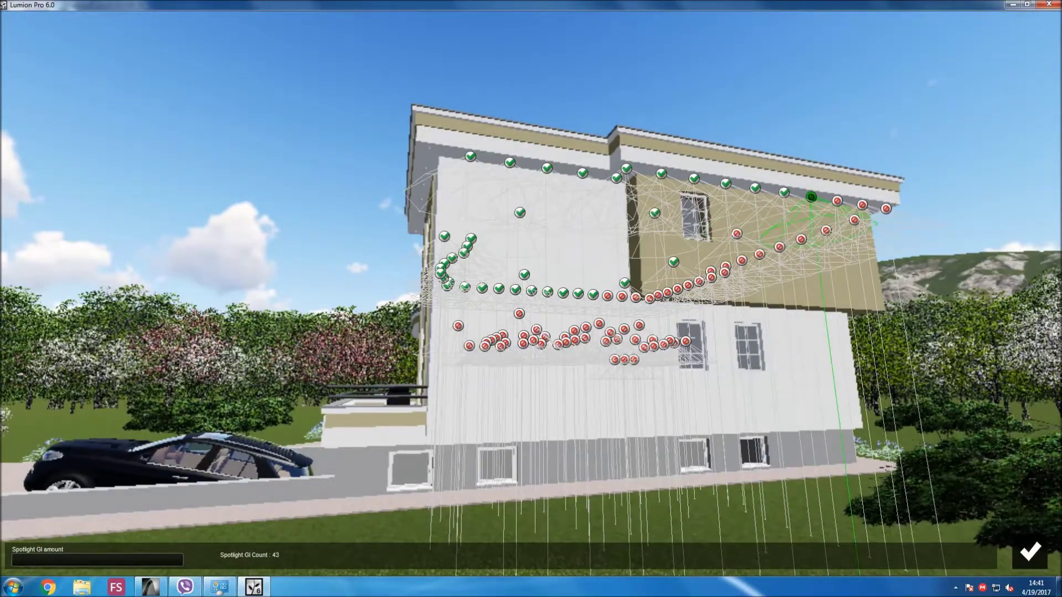
{"action": "left_click", "coordinate": [838, 201]}
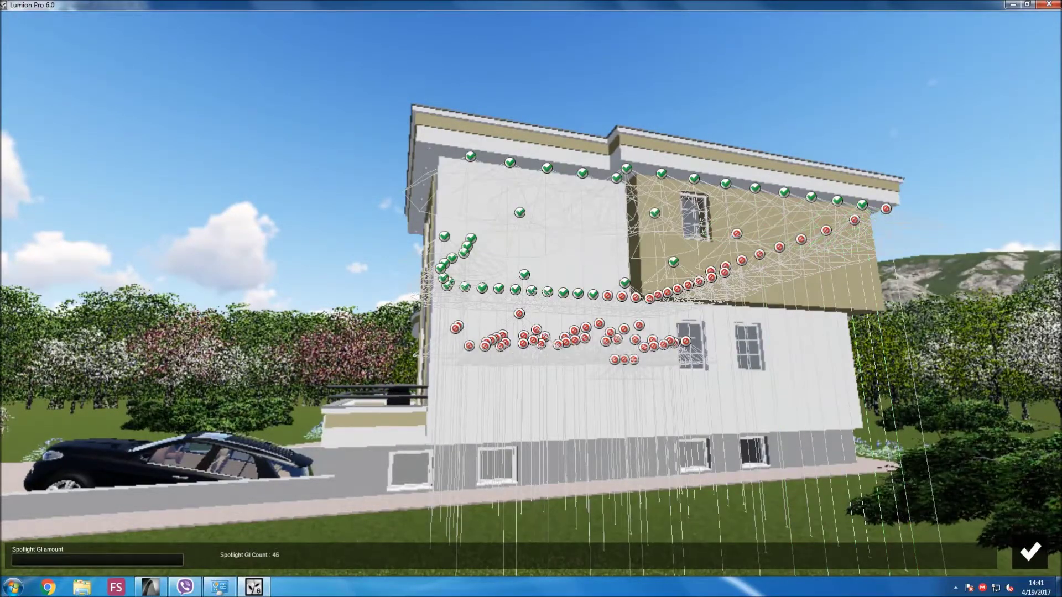
{"action": "left_click", "coordinate": [886, 209]}
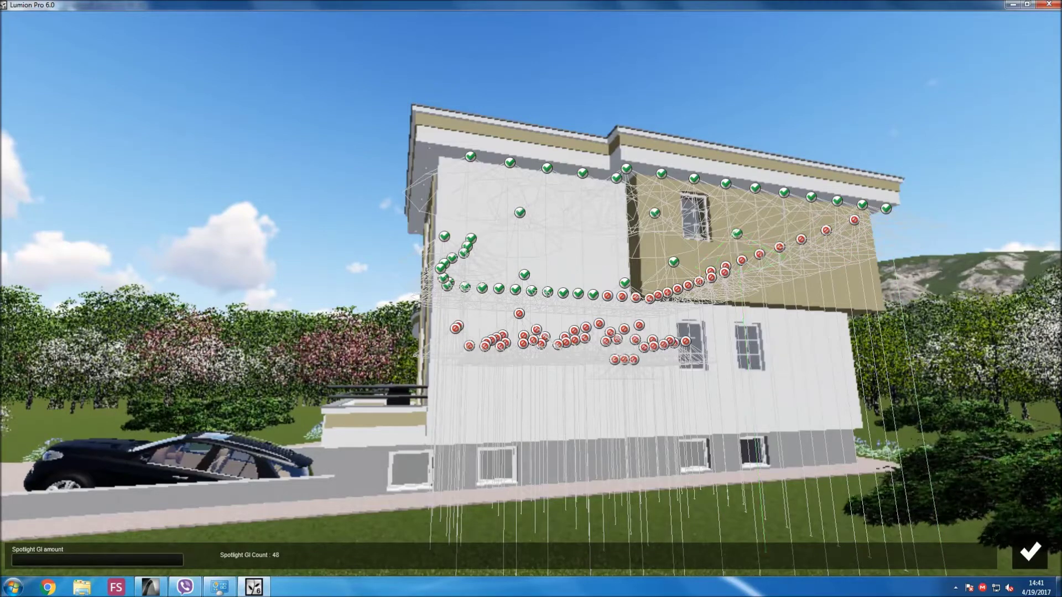
Enable GI on the lower-row side spotlights, working right to left.
{"action": "left_click", "coordinate": [639, 325]}
{"action": "left_click", "coordinate": [610, 332]}
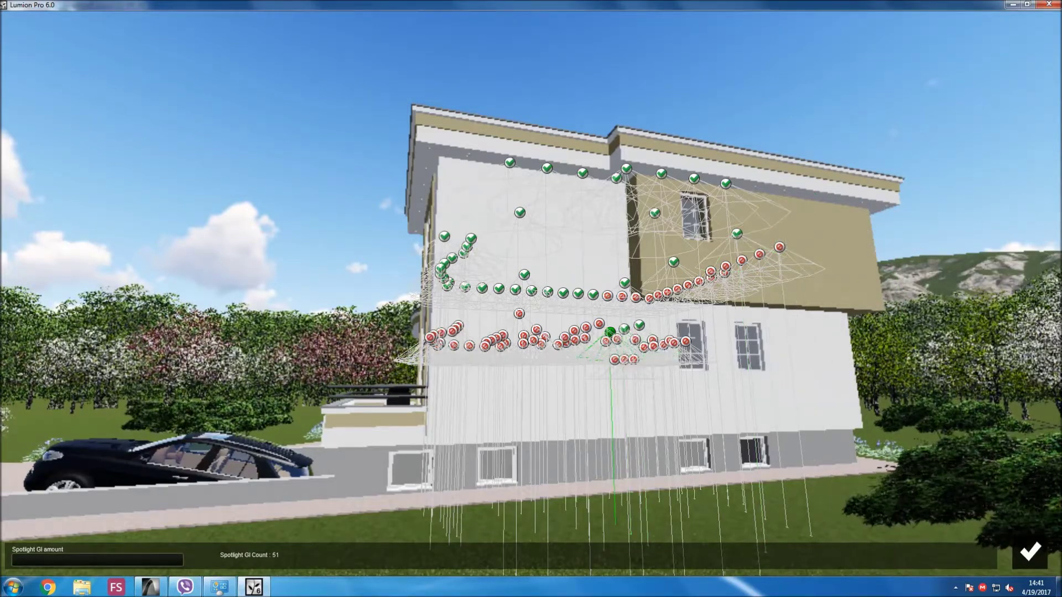
{"action": "left_click", "coordinate": [635, 340]}
{"action": "left_click", "coordinate": [644, 346]}
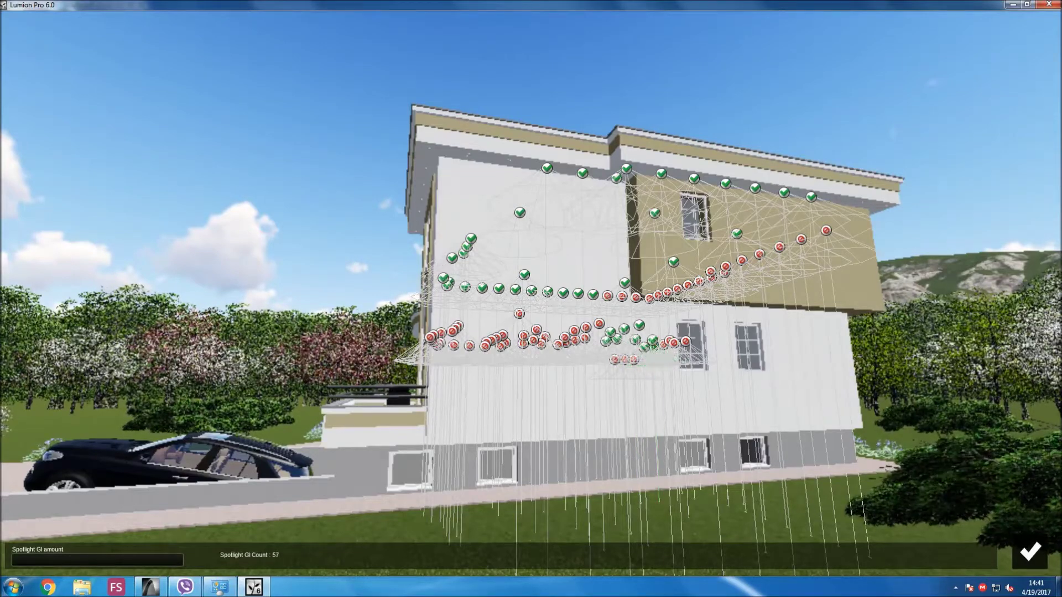
{"action": "left_click", "coordinate": [664, 344]}
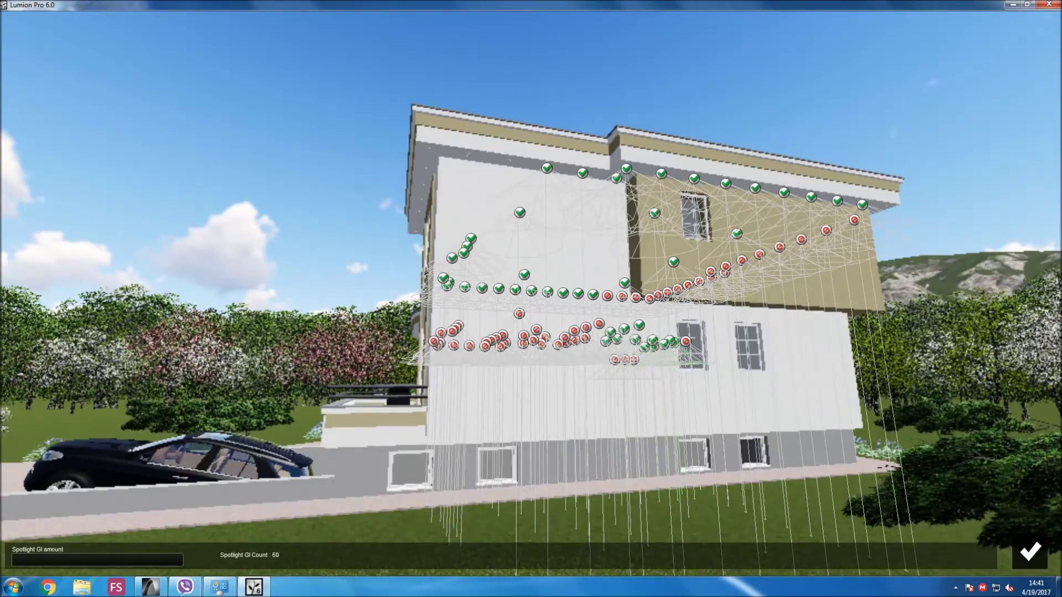
{"action": "left_click", "coordinate": [624, 360]}
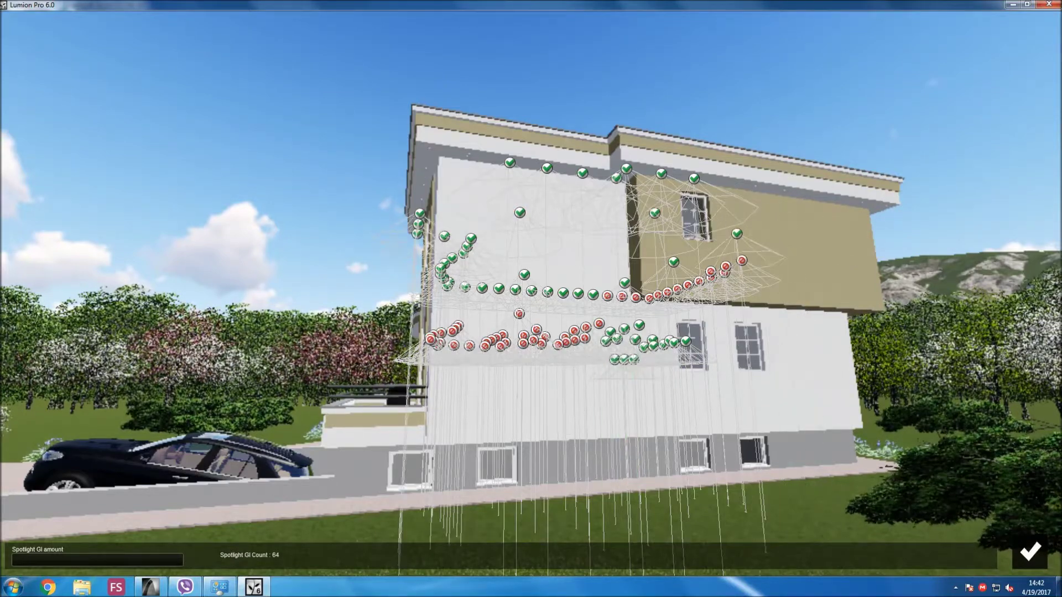
{"action": "left_click", "coordinate": [599, 323]}
{"action": "left_click", "coordinate": [575, 330]}
{"action": "left_click", "coordinate": [566, 342]}
{"action": "left_click", "coordinate": [552, 339]}
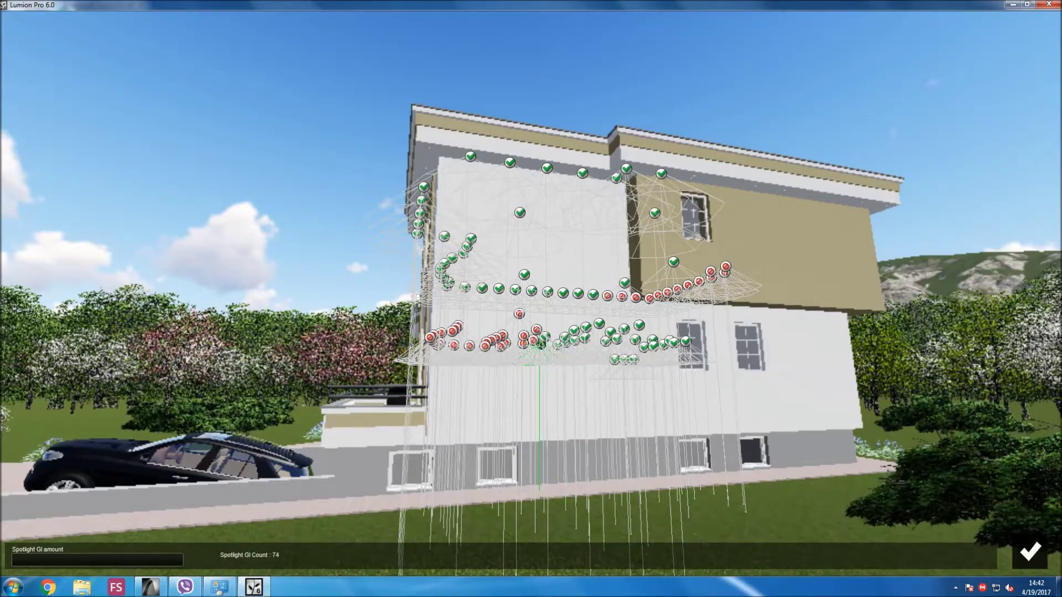
{"action": "left_click", "coordinate": [523, 343]}
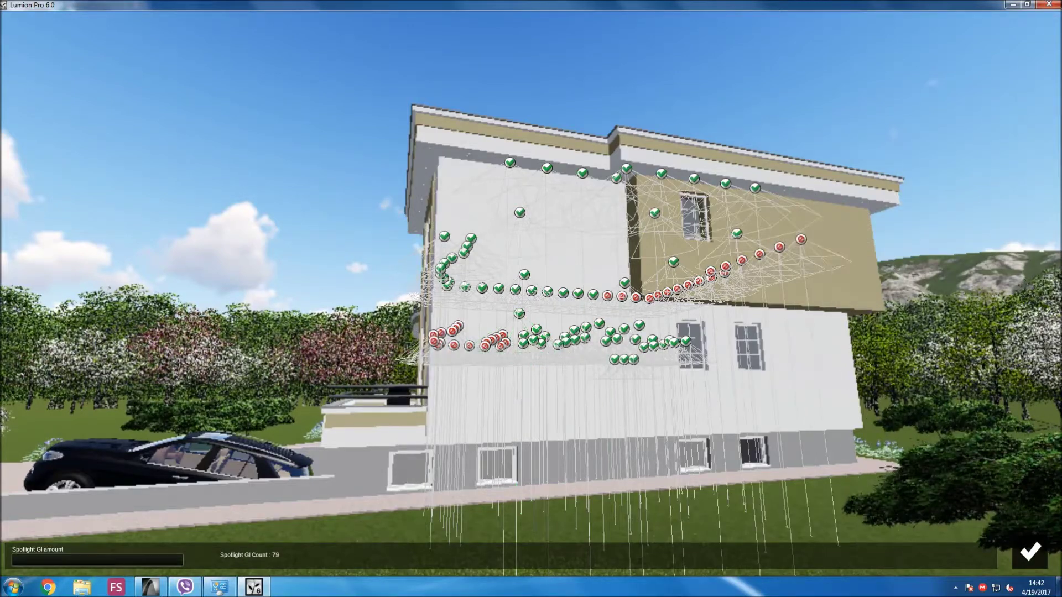
Enable GI on the diagonal middle-row side spotlights, bringing the count to 98.
{"action": "left_click", "coordinate": [621, 296]}
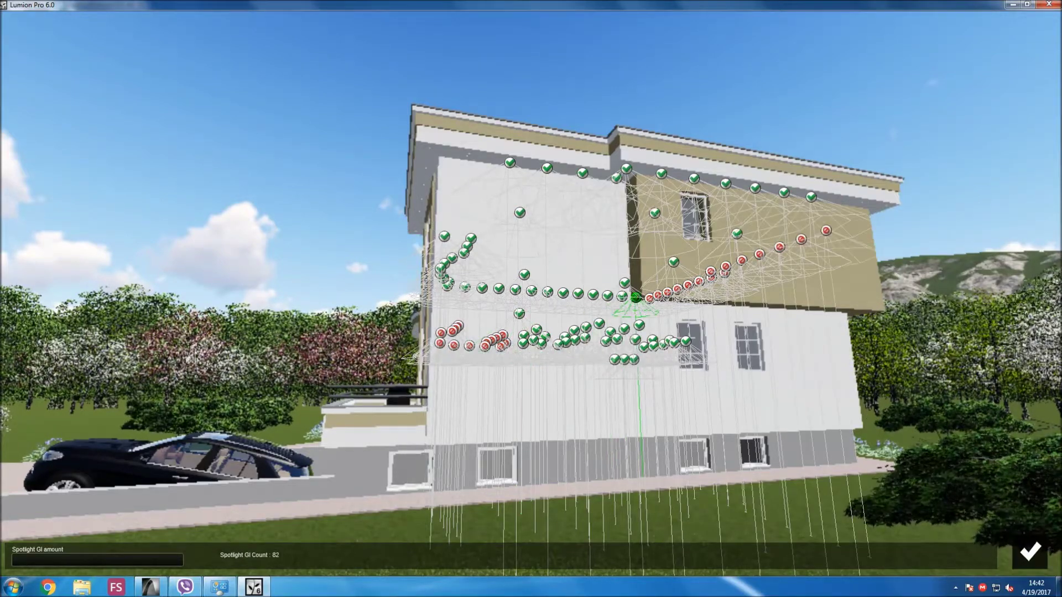
{"action": "left_click", "coordinate": [657, 296]}
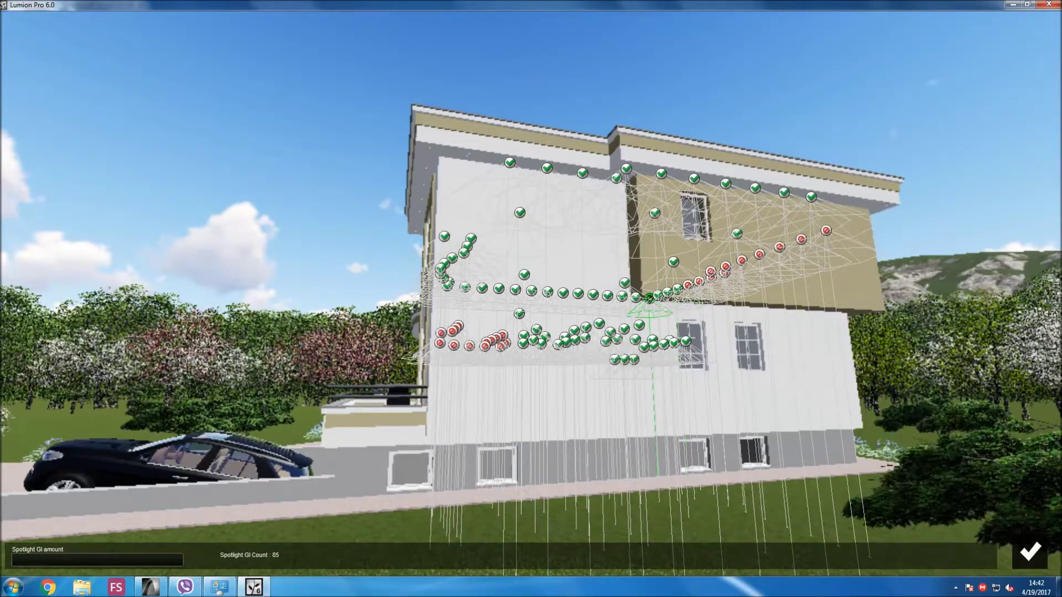
{"action": "left_click", "coordinate": [688, 285]}
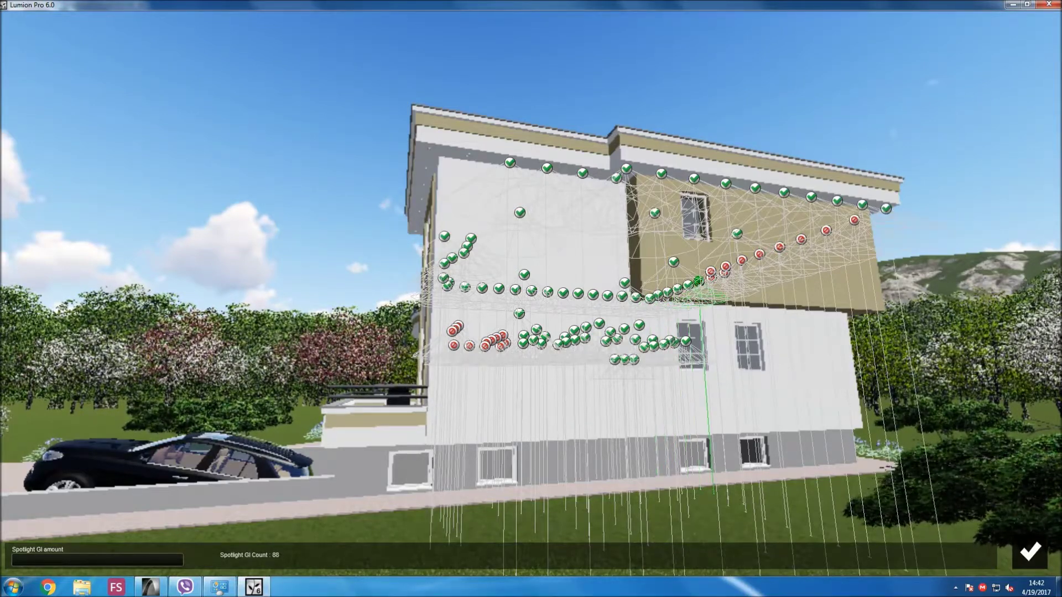
{"action": "left_click", "coordinate": [725, 267]}
{"action": "left_click", "coordinate": [741, 260]}
{"action": "left_click", "coordinate": [779, 247]}
{"action": "left_click", "coordinate": [800, 239]}
{"action": "left_click", "coordinate": [825, 230]}
{"action": "left_click", "coordinate": [854, 219]}
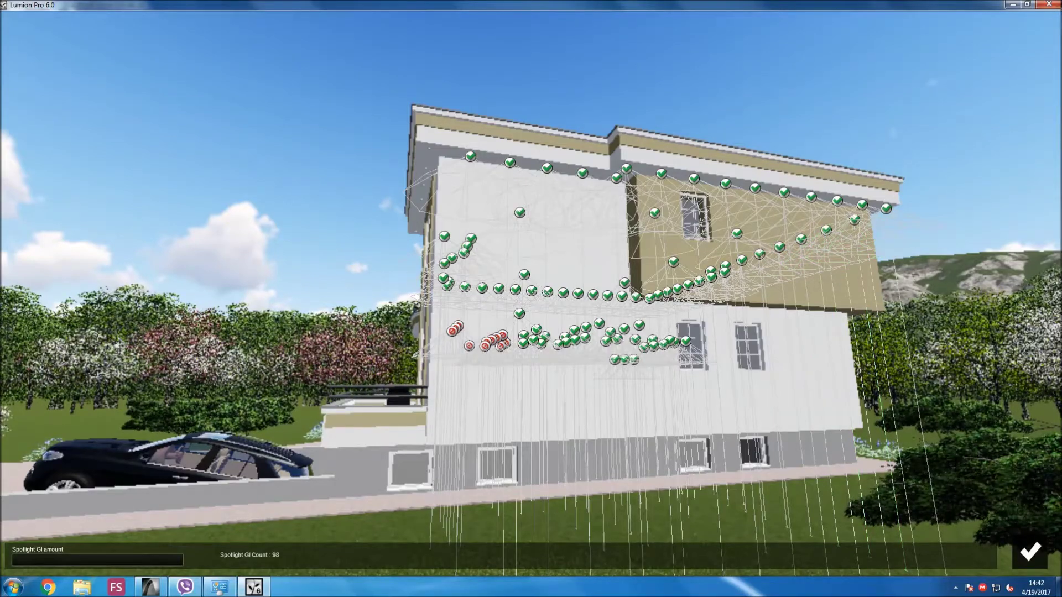
{"action": "key", "text": "w"}
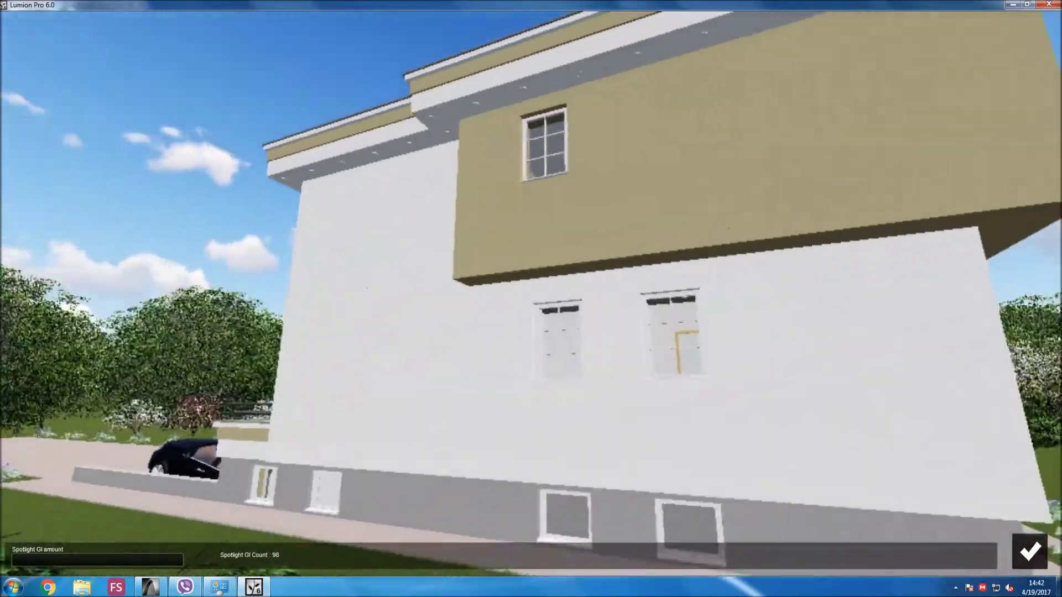
{"action": "key", "text": "d"}
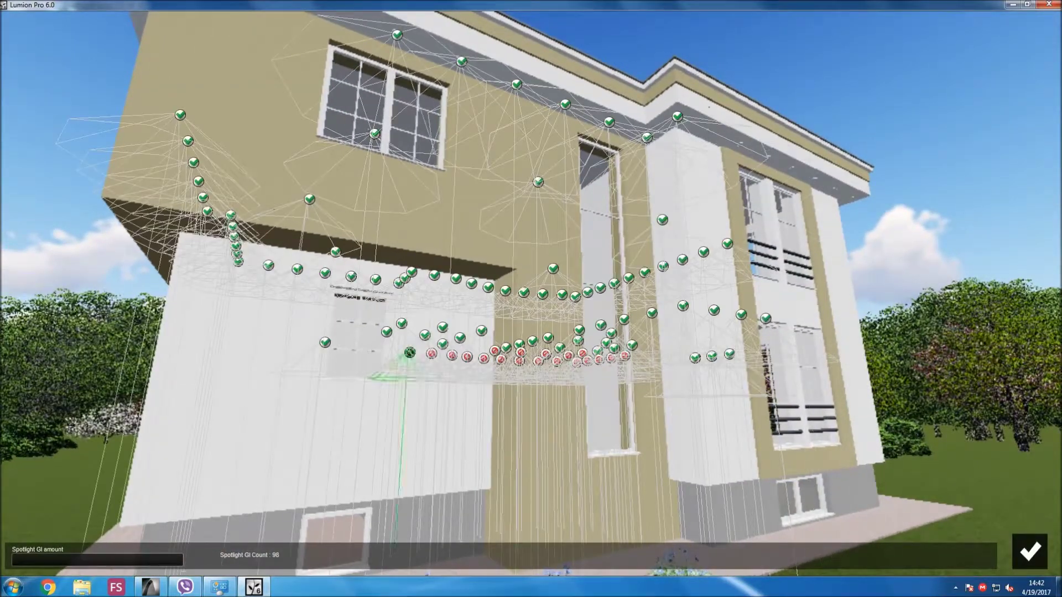
Enable GI on the remaining front-facade spotlights, reaching 117 lights.
{"action": "left_click", "coordinate": [452, 355]}
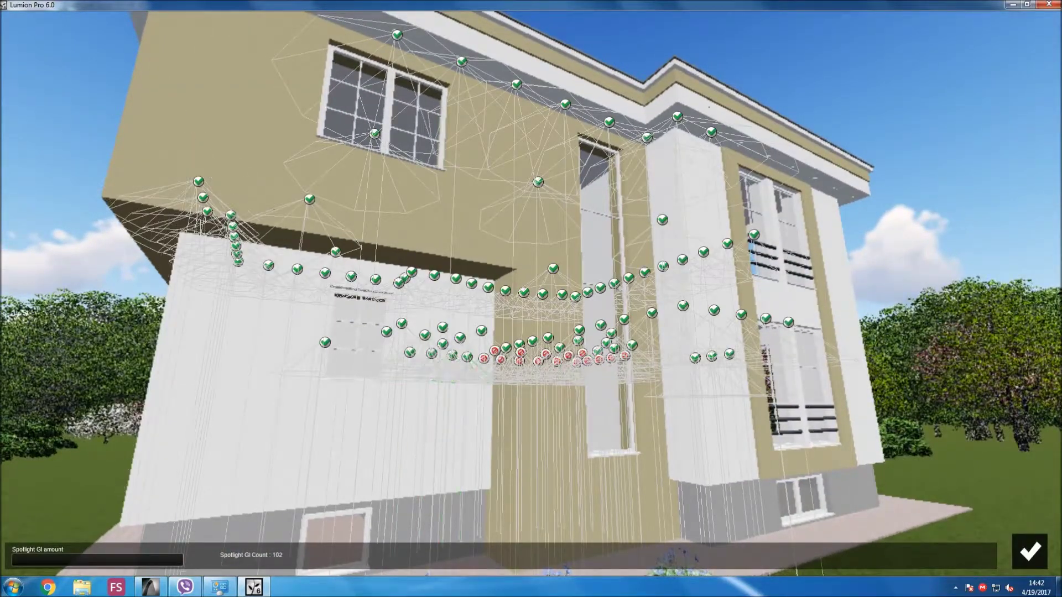
{"action": "left_click", "coordinate": [483, 359]}
{"action": "left_click", "coordinate": [493, 351]}
{"action": "left_click", "coordinate": [499, 360]}
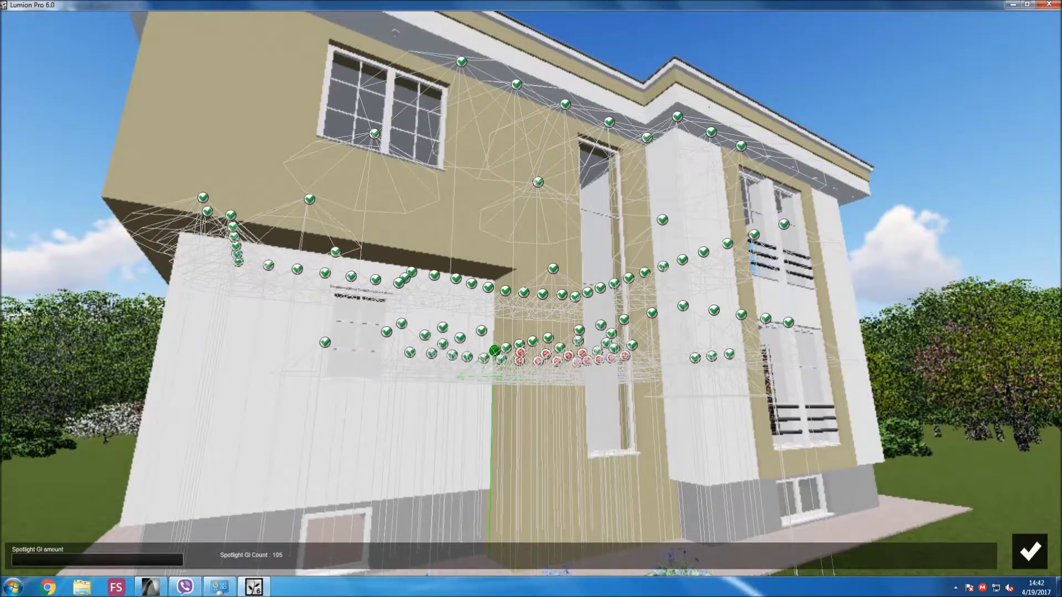
{"action": "left_click", "coordinate": [519, 353]}
{"action": "left_click", "coordinate": [538, 360]}
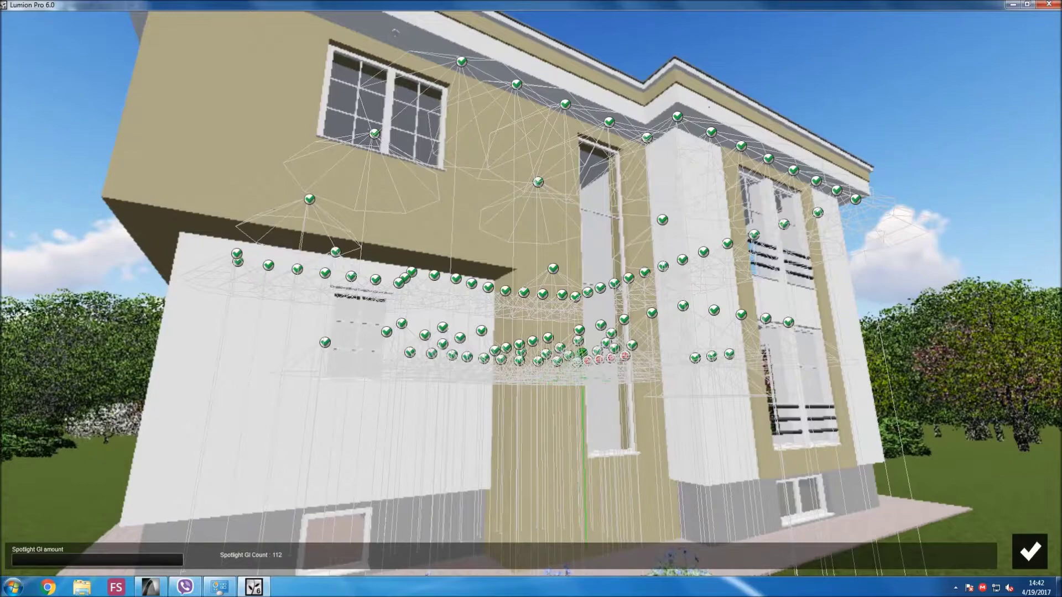
{"action": "left_click", "coordinate": [625, 355]}
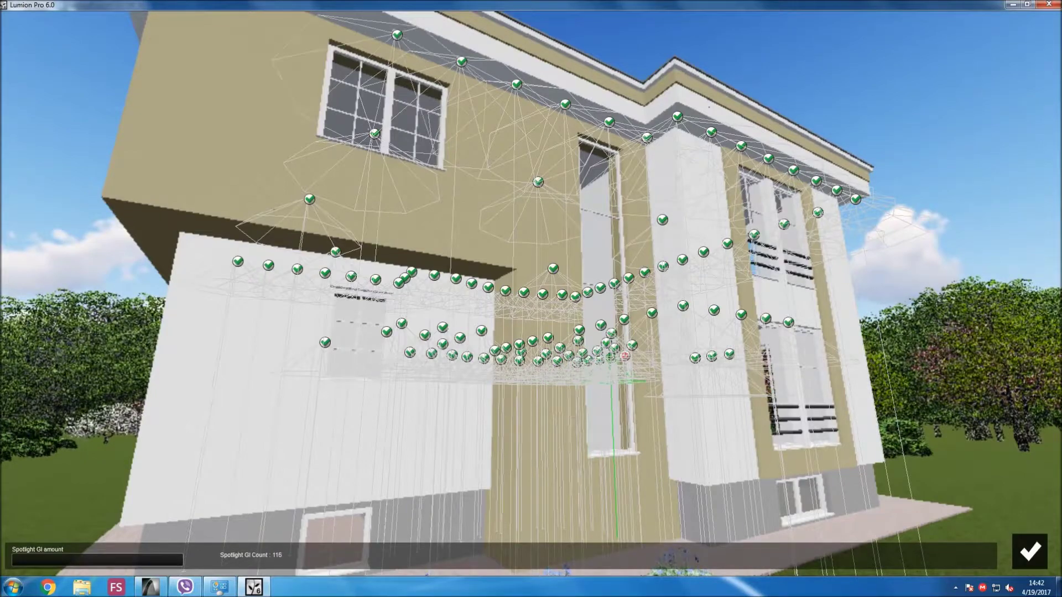
Check the house from a distant view and confirm the light selection.
{"action": "key", "text": "d"}
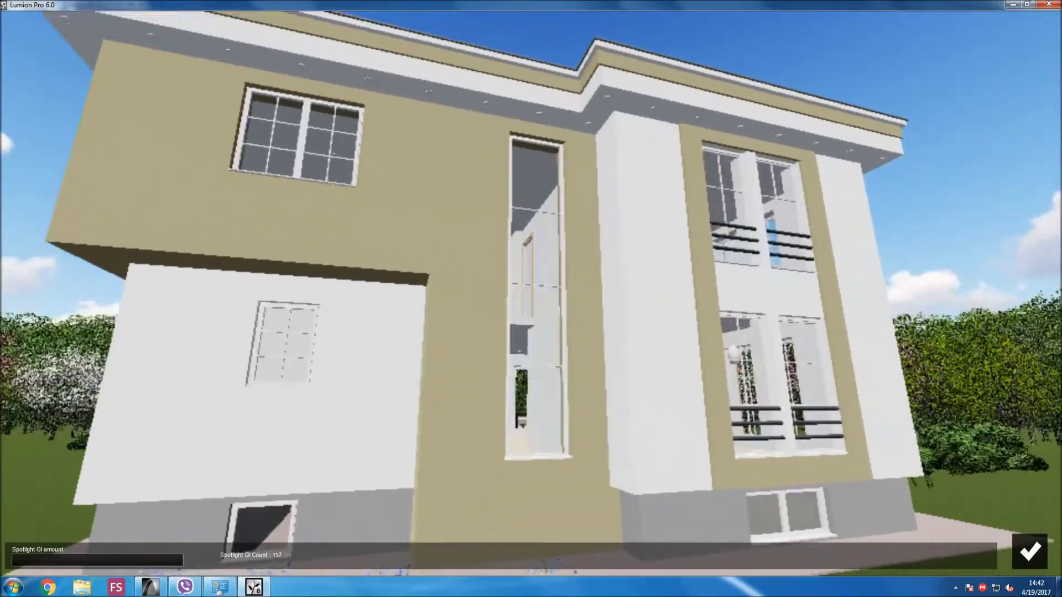
{"action": "key", "text": "s"}
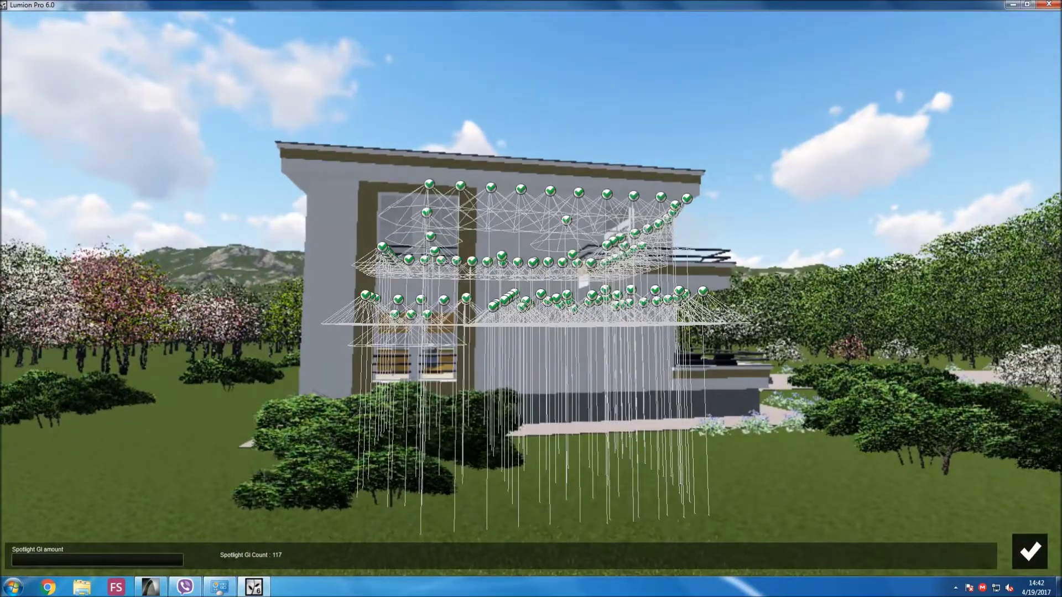
{"action": "left_click", "coordinate": [1030, 551]}
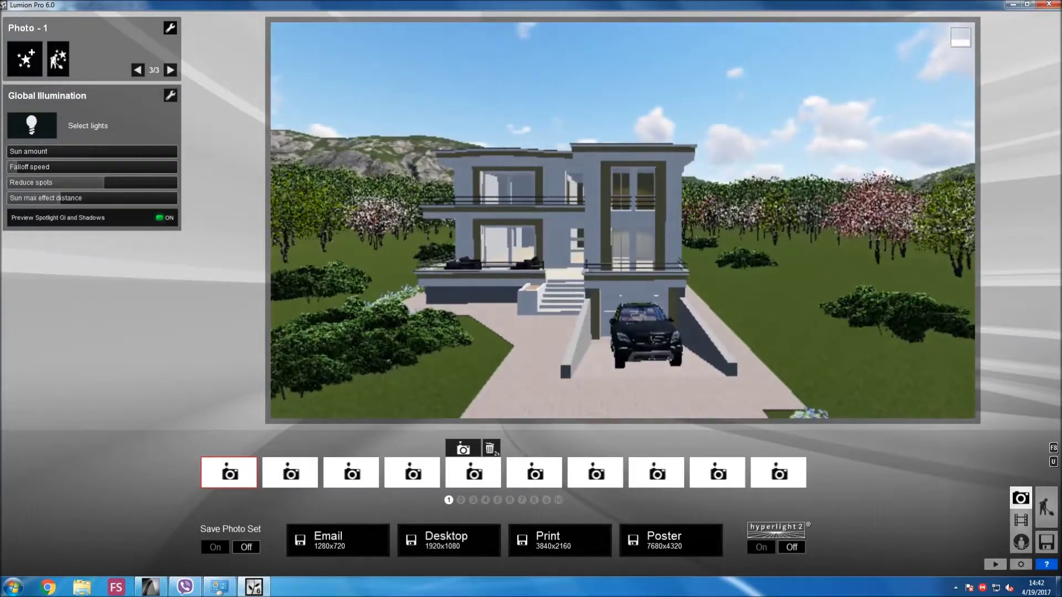
Add a Sun effect to Photo 1 and lower its height to 0.3.
{"action": "left_click", "coordinate": [25, 58]}
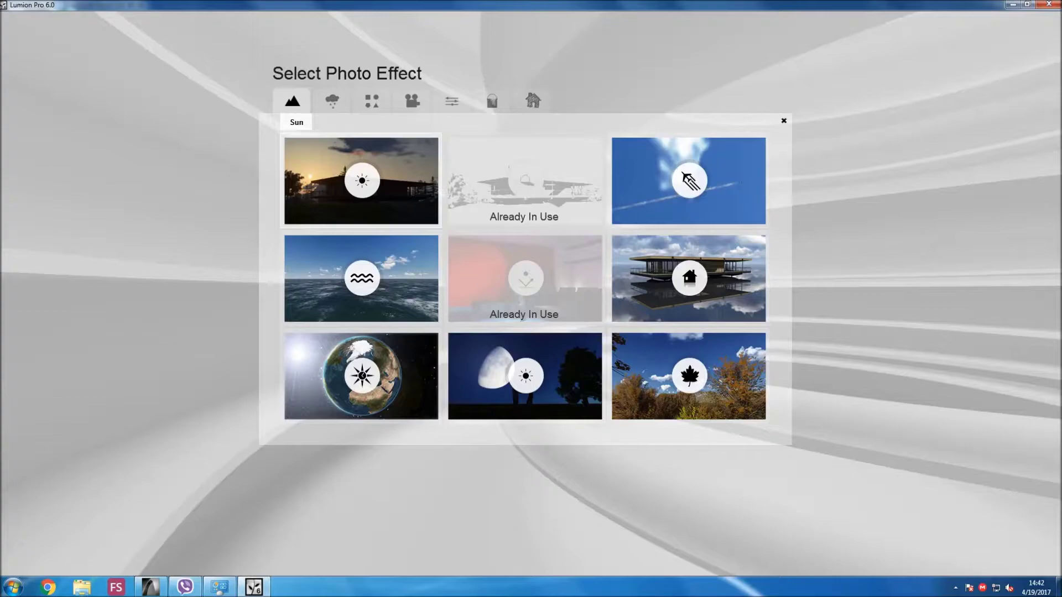
{"action": "left_click", "coordinate": [362, 181]}
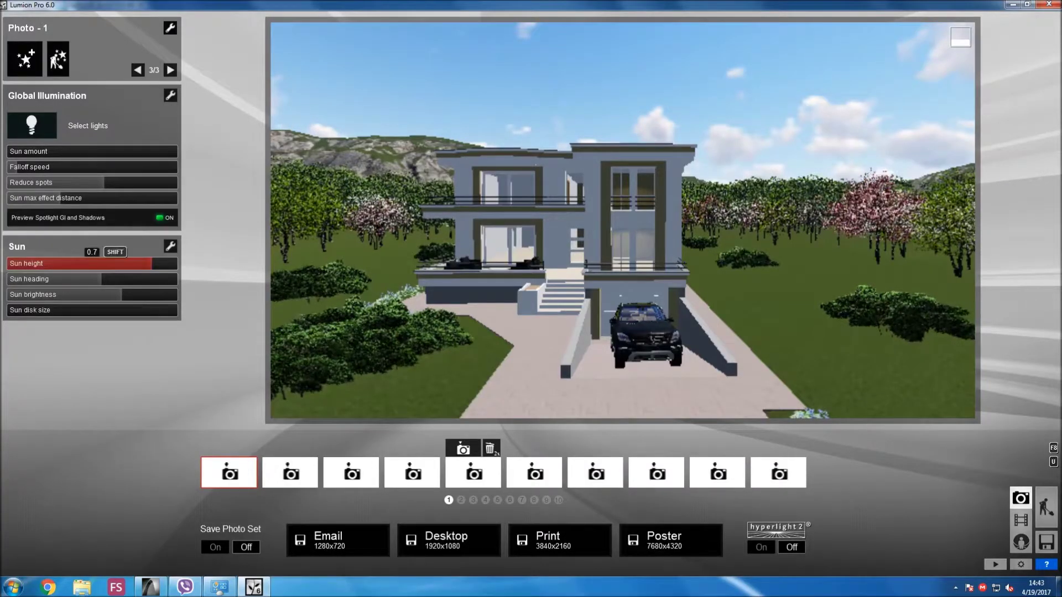
{"action": "left_click_drag", "start_coordinate": [146, 263], "coordinate": [127, 264]}
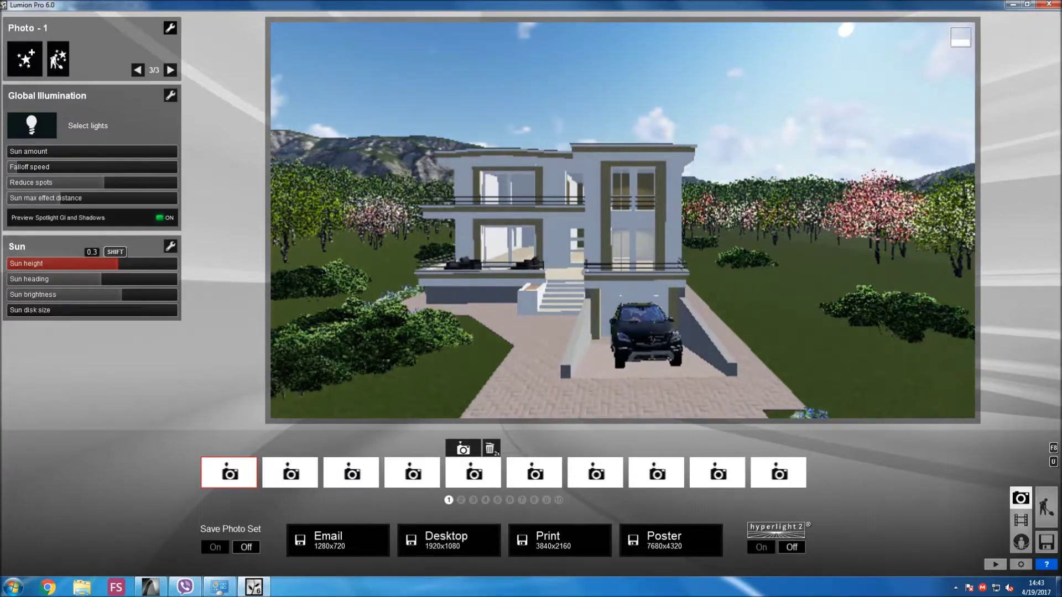
{"action": "left_click", "coordinate": [1020, 564]}
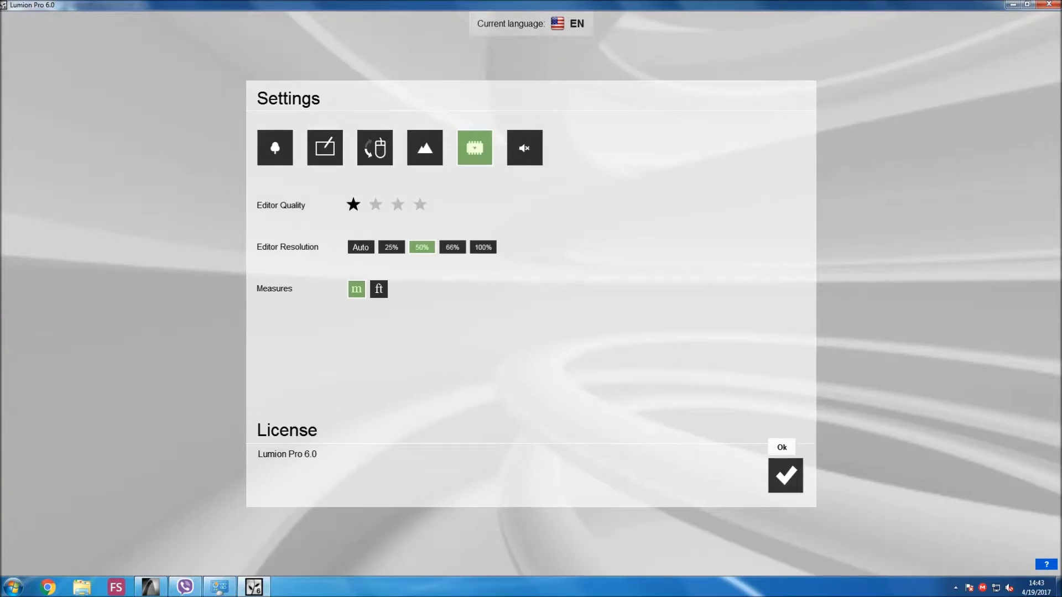
{"action": "left_click", "coordinate": [785, 476]}
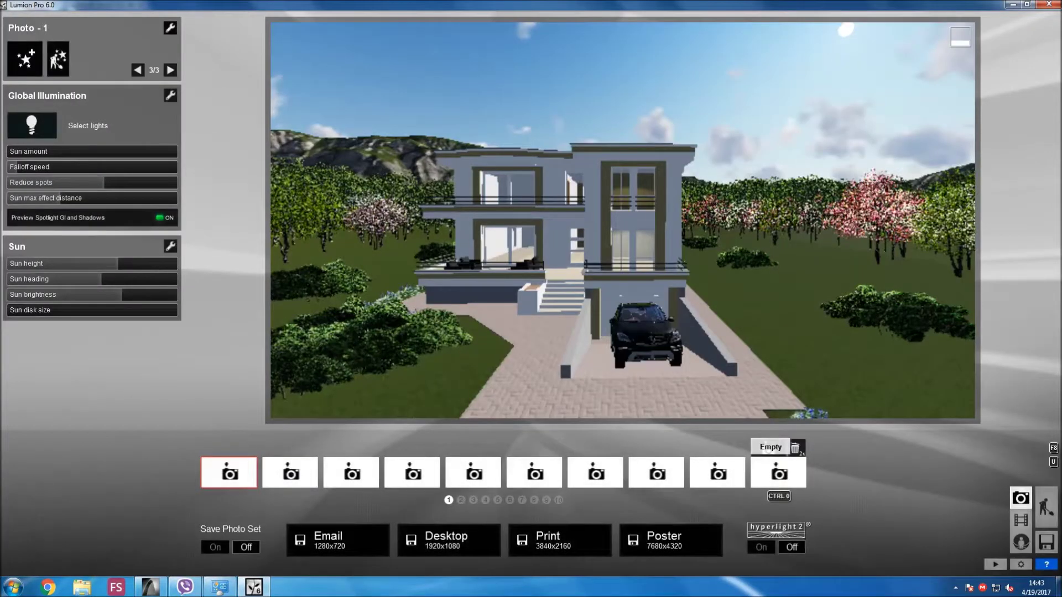
{"action": "mouse_move", "coordinate": [61, 264]}
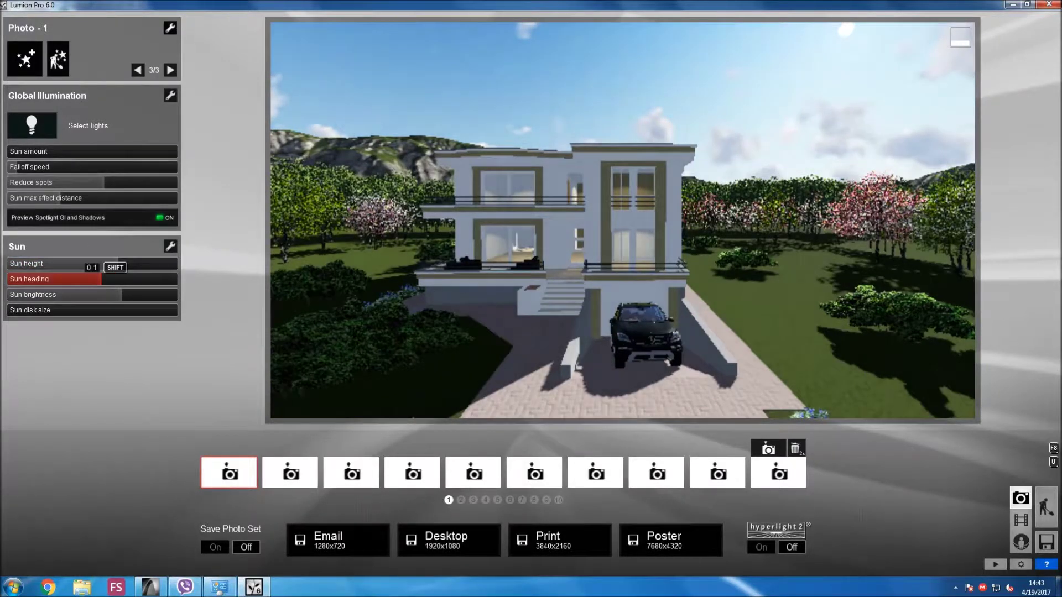
Dim the sun and turn its heading to 0.3 for long lawn shadows.
{"action": "left_click_drag", "start_coordinate": [122, 295], "coordinate": [109, 294]}
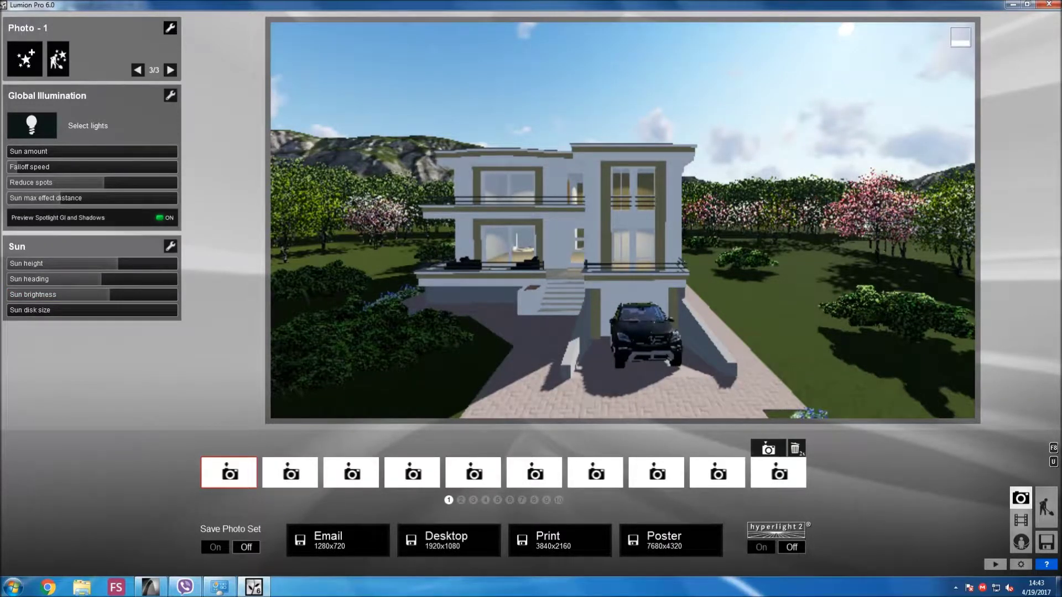
{"action": "left_click_drag", "start_coordinate": [101, 279], "coordinate": [122, 279]}
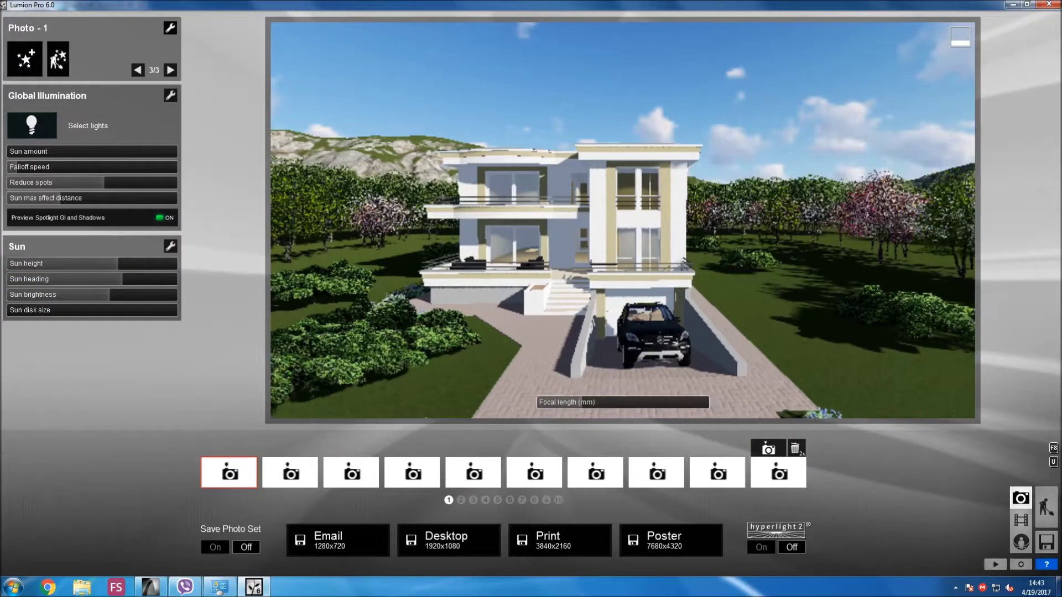
Store a closer front view of the house and car as Photo 1, with Hyperlight 2 on.
{"action": "key", "text": "w"}
{"action": "key", "text": "w"}
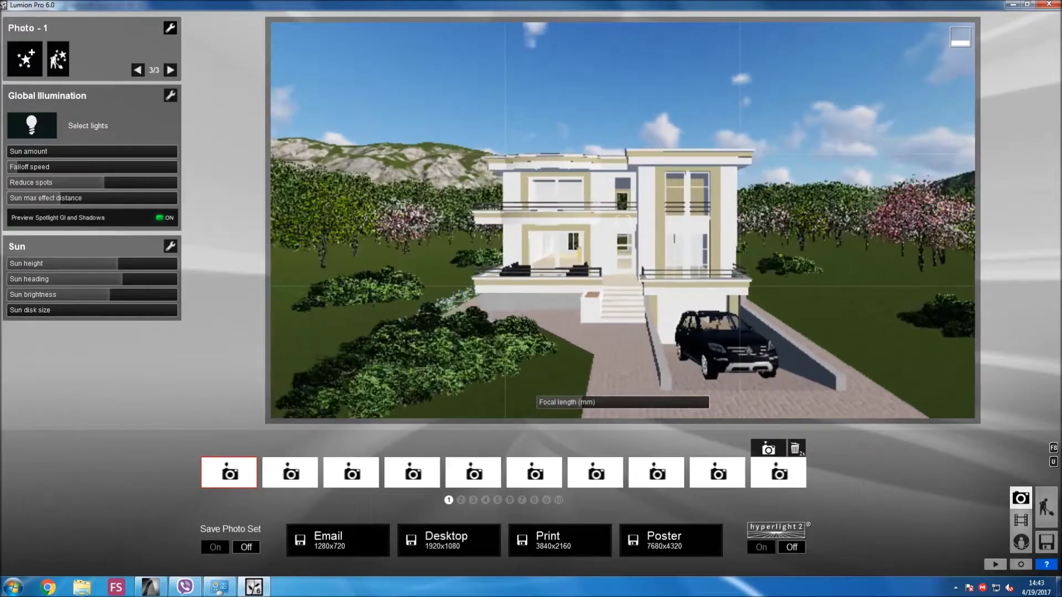
{"action": "key", "text": "w"}
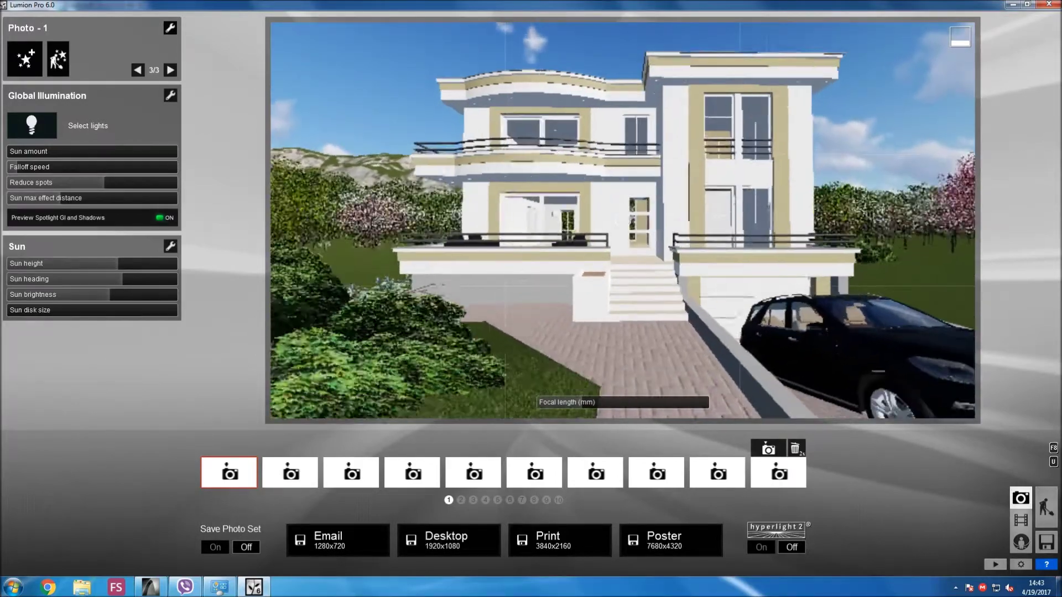
{"action": "key", "text": "w"}
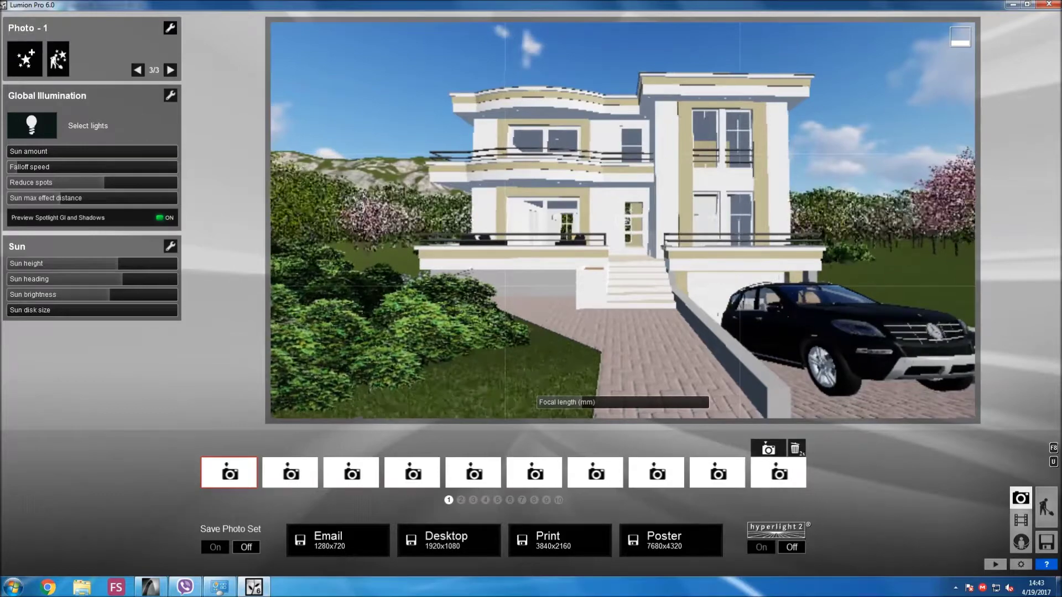
{"action": "mouse_move", "coordinate": [229, 473]}
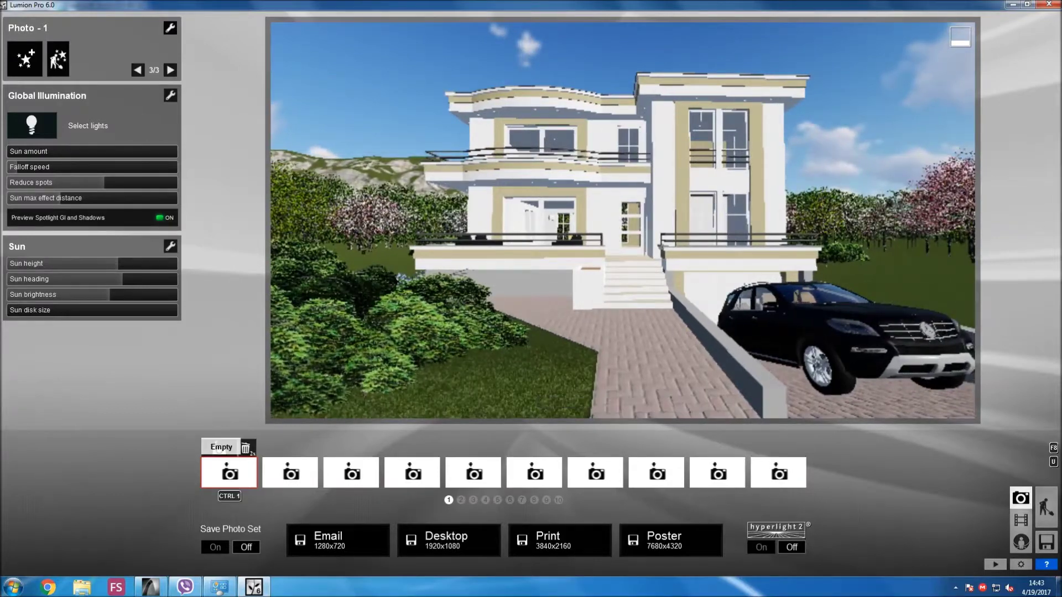
{"action": "left_click", "coordinate": [219, 449]}
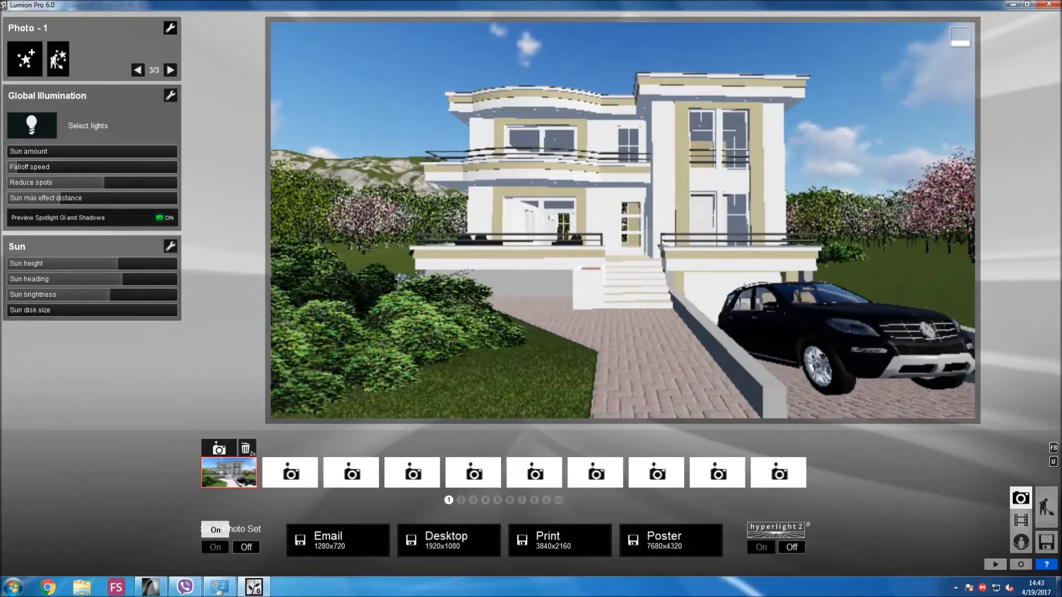
{"action": "left_click", "coordinate": [761, 547]}
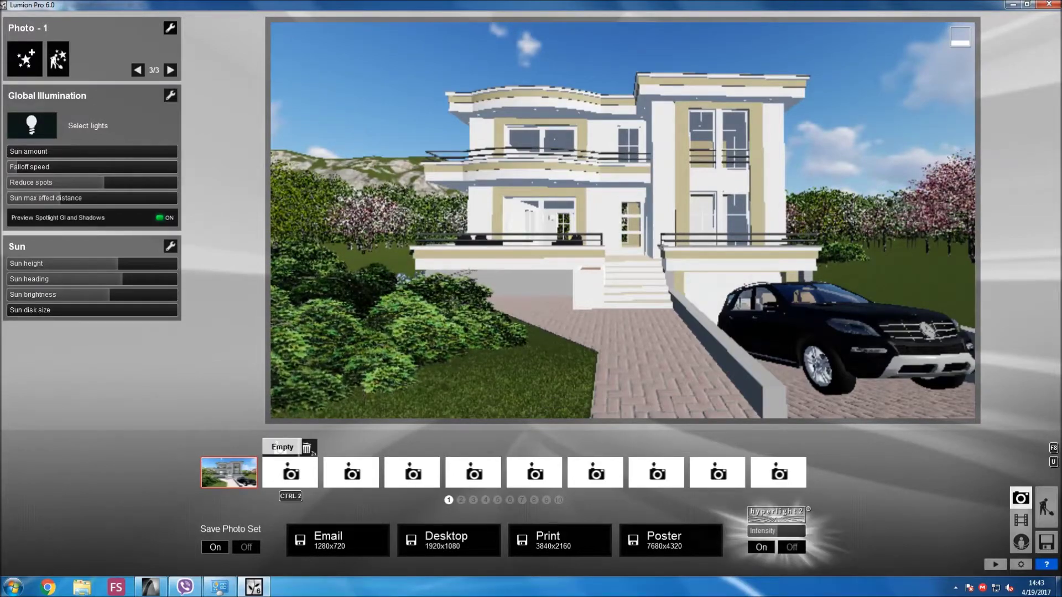
Preview Photo 2's side view of the house, then return to Photo 1.
{"action": "left_click", "coordinate": [290, 473]}
{"action": "mouse_move", "coordinate": [622, 221]}
{"action": "right_mouse_down"}
{"action": "mouse_move", "coordinate": [622, 401]}
{"action": "mouse_move", "coordinate": [600, 392]}
{"action": "right_mouse_up"}
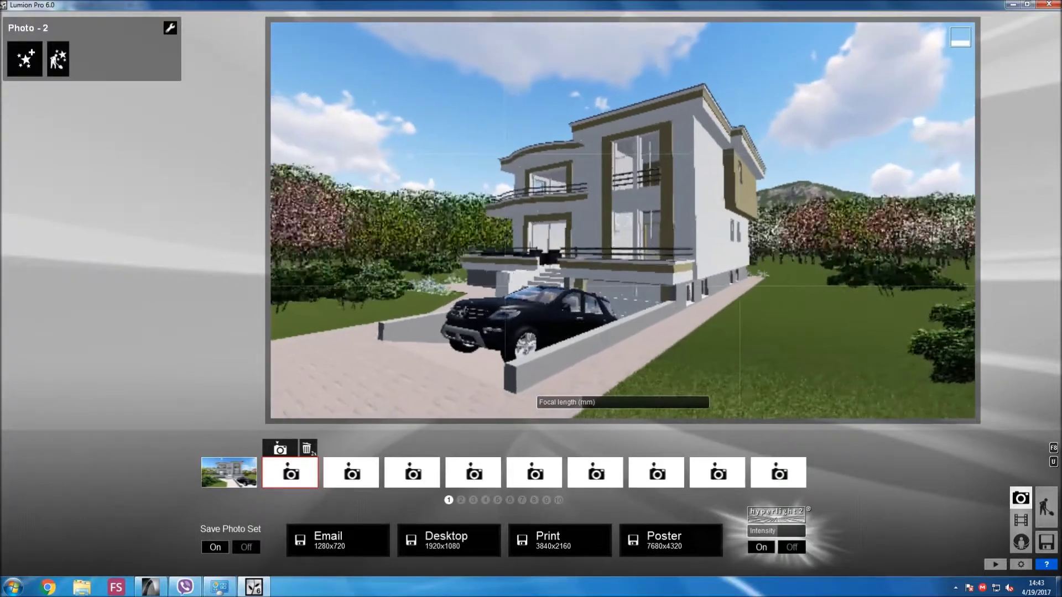
{"action": "right_click_drag", "start_coordinate": [625, 220], "coordinate": [623, 220]}
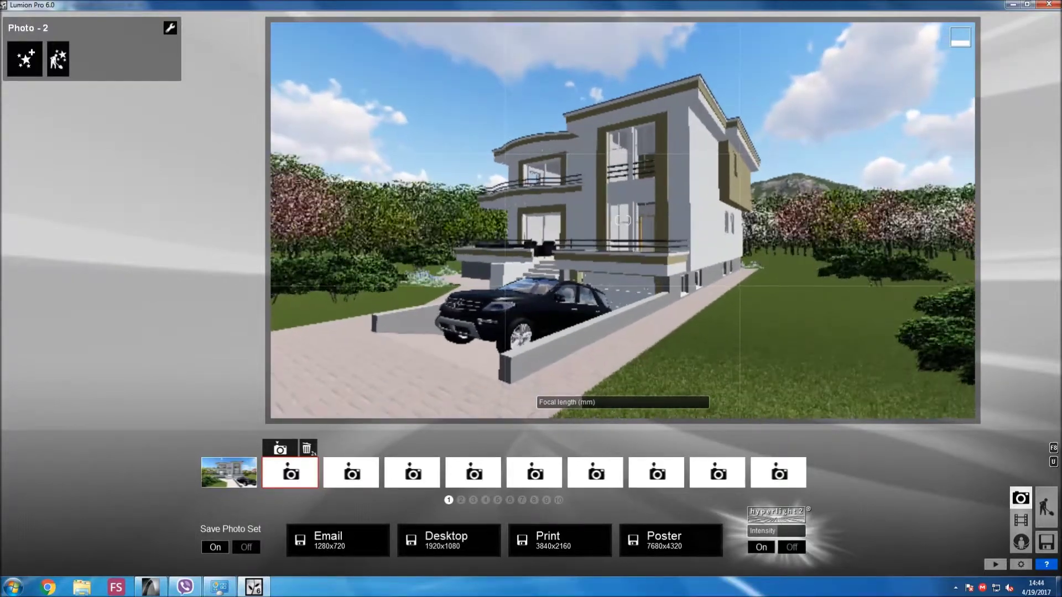
{"action": "left_click", "coordinate": [229, 473]}
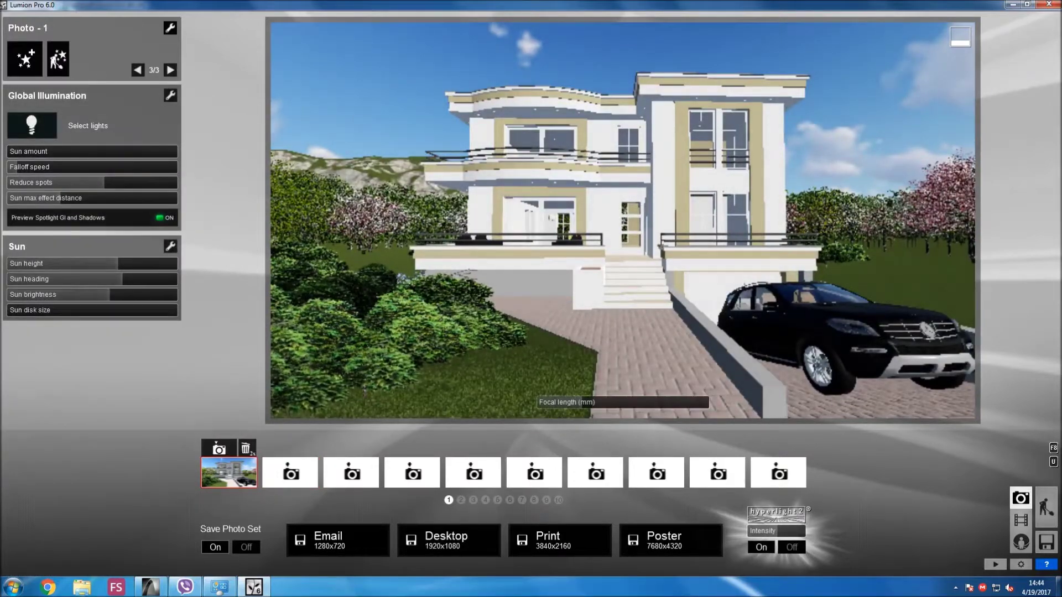
{"action": "right_click_drag", "start_coordinate": [622, 220], "coordinate": [620, 215]}
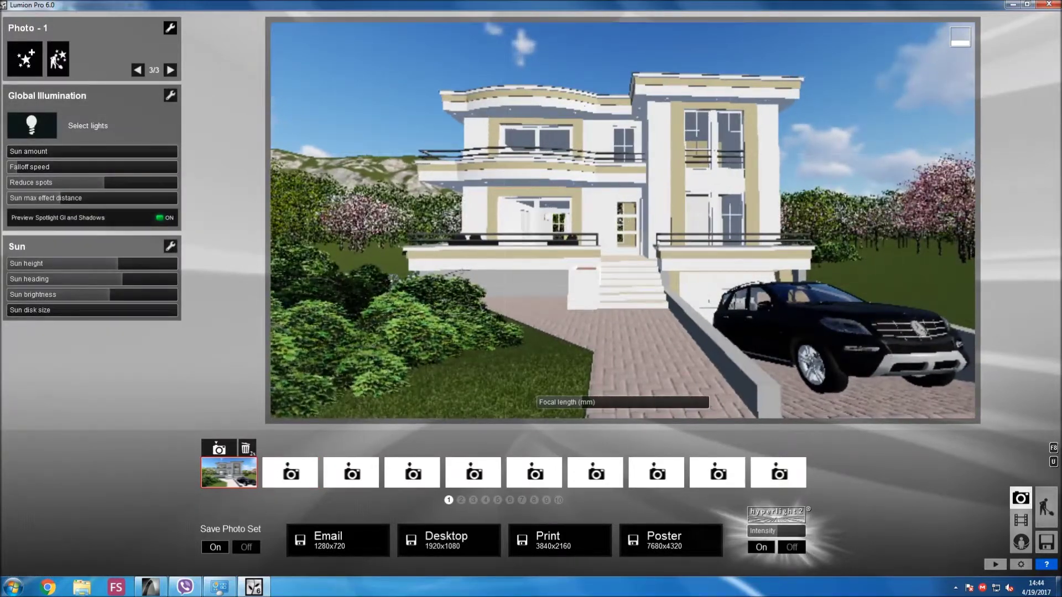
{"action": "left_click", "coordinate": [1021, 564]}
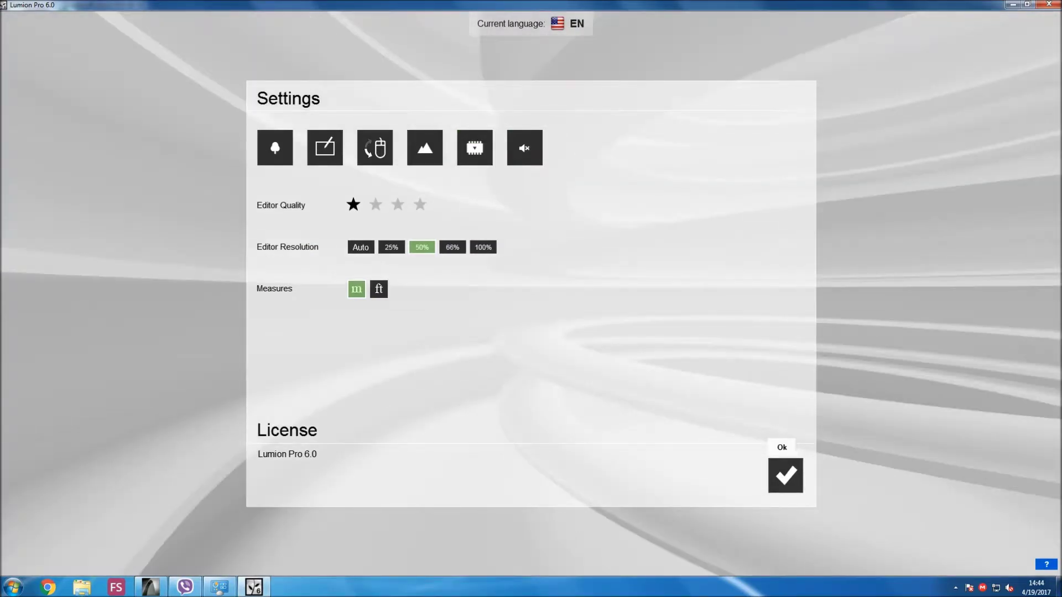
Render Photo 1 and save it as JPG '1' in the project's Renderimi folder.
{"action": "left_click", "coordinate": [786, 475]}
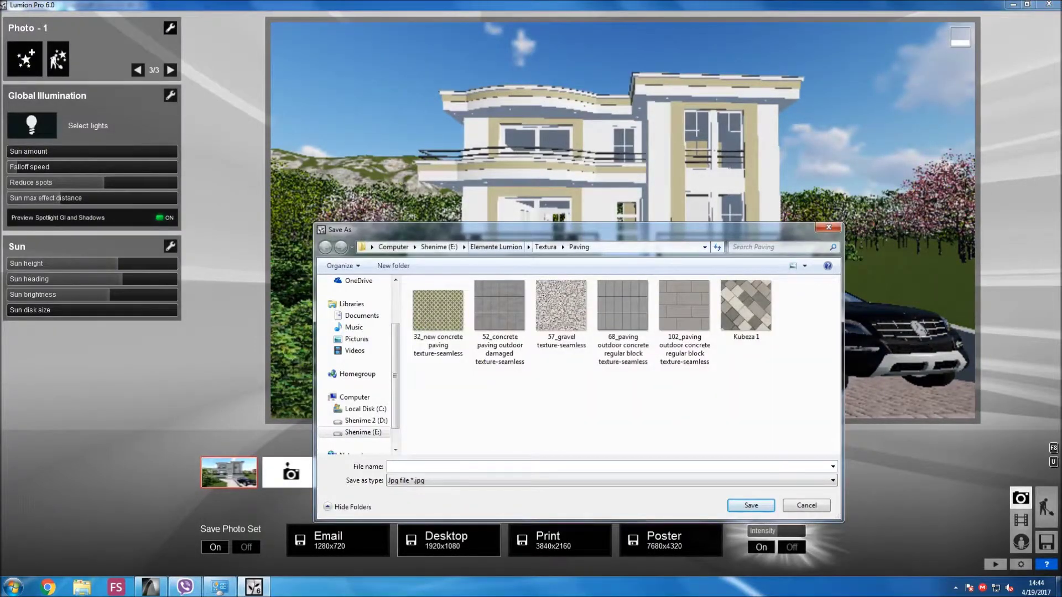
{"action": "left_click", "coordinate": [439, 246]}
{"action": "double_click", "coordinate": [429, 403]}
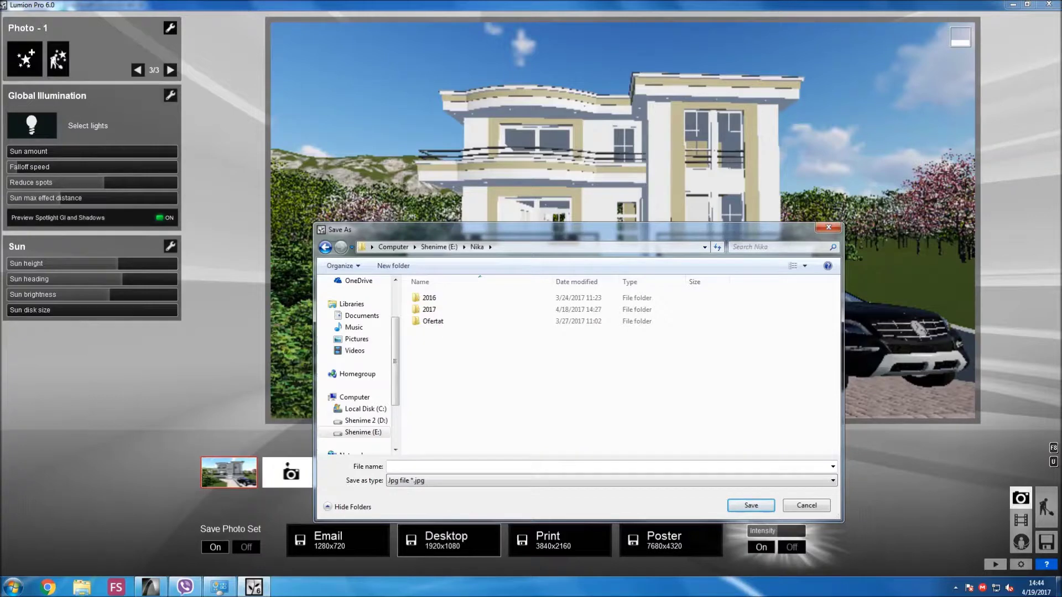
{"action": "double_click", "coordinate": [427, 309]}
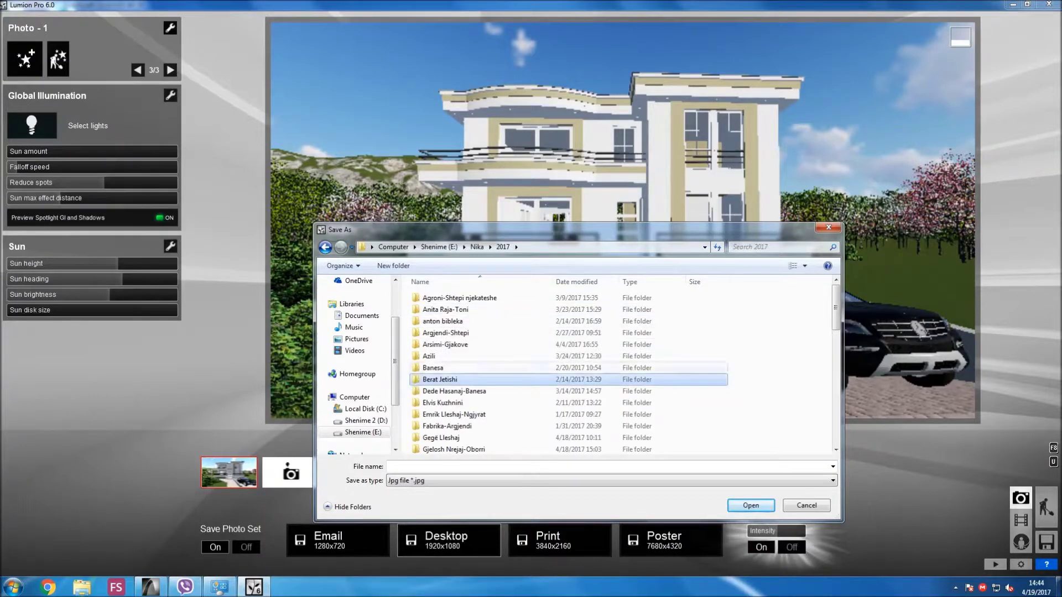
{"action": "scroll", "coordinate": [437, 365], "scroll_direction": "down", "scroll_amount": 5}
{"action": "double_click", "coordinate": [437, 298]}
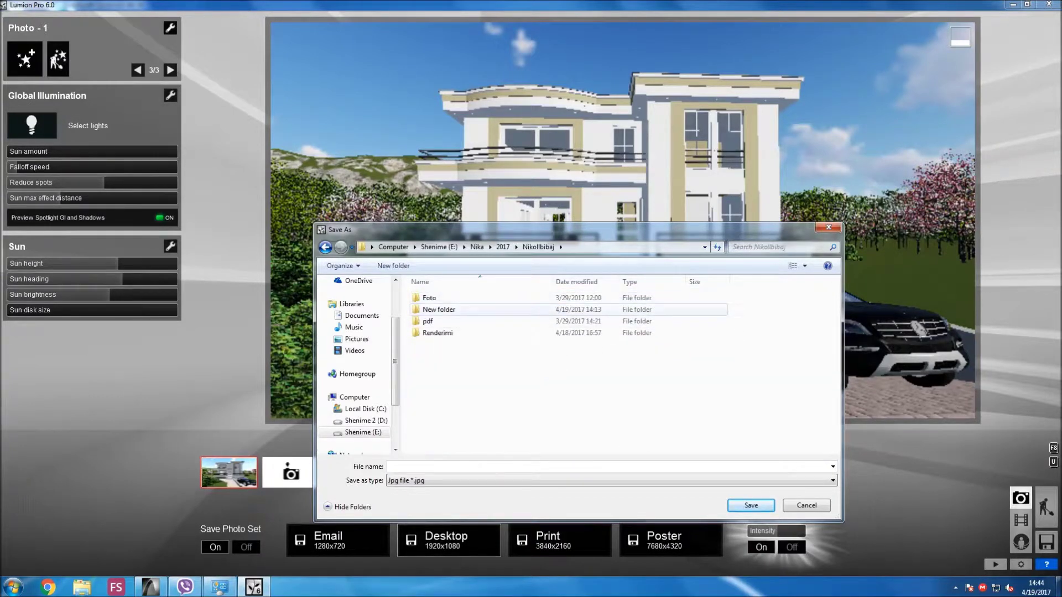
{"action": "double_click", "coordinate": [437, 309]}
{"action": "type", "text": "1"}
{"action": "left_click", "coordinate": [751, 504]}
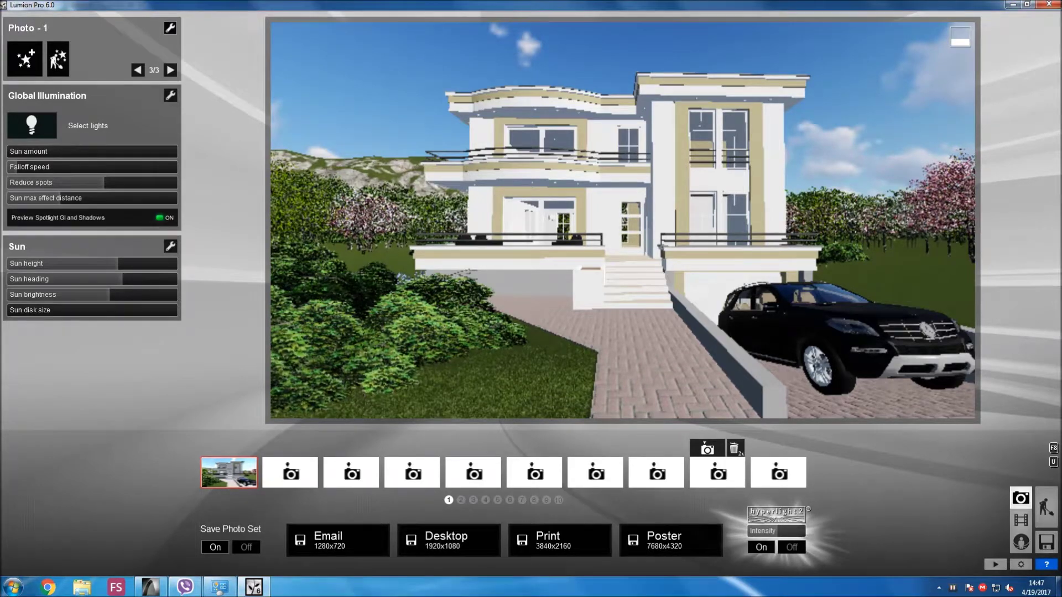
Copy Photo 1's effects onto Photo 2 and return to Build mode.
{"action": "left_click", "coordinate": [170, 28]}
{"action": "left_click", "coordinate": [140, 39]}
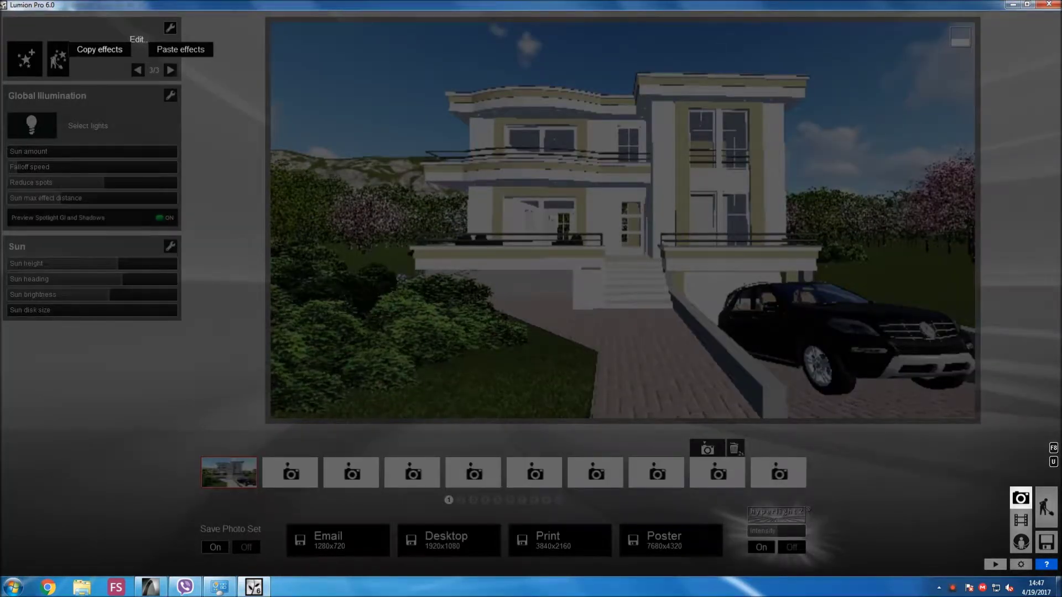
{"action": "left_click", "coordinate": [99, 45]}
{"action": "left_click", "coordinate": [290, 473]}
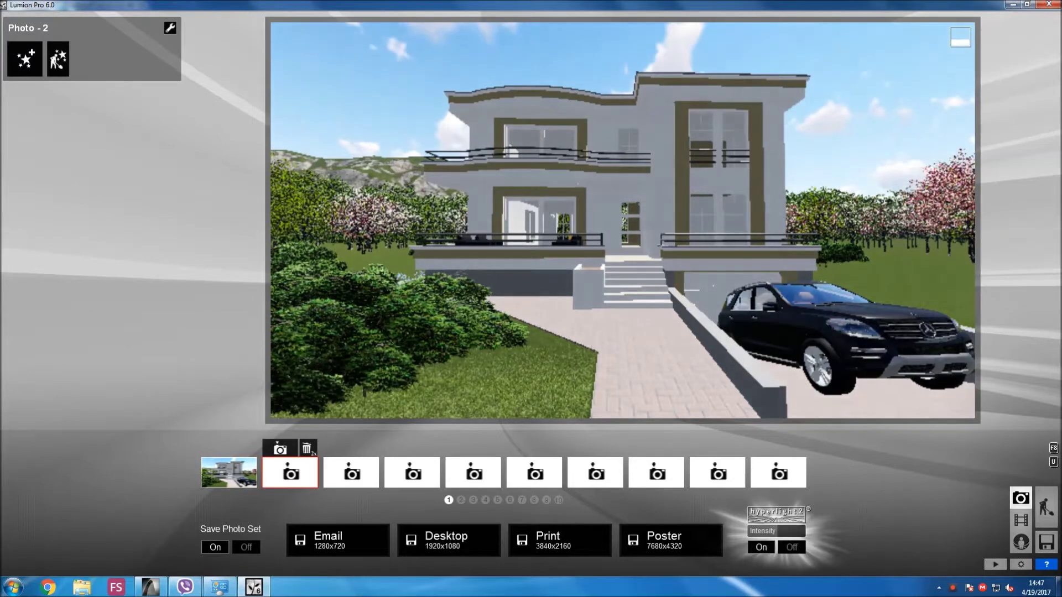
{"action": "left_click", "coordinate": [170, 28]}
{"action": "left_click", "coordinate": [139, 36]}
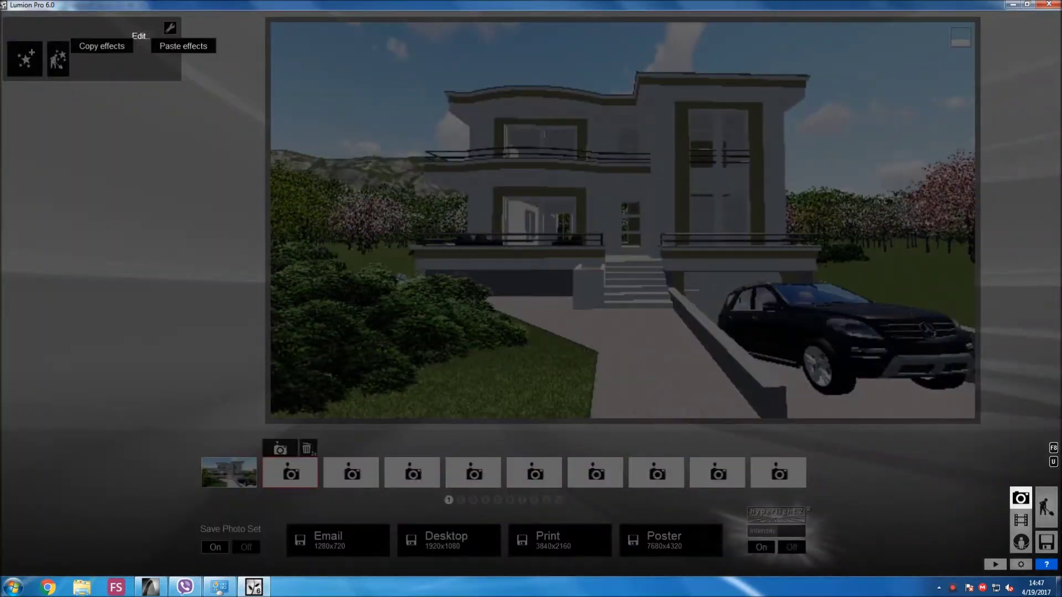
{"action": "left_click", "coordinate": [183, 46]}
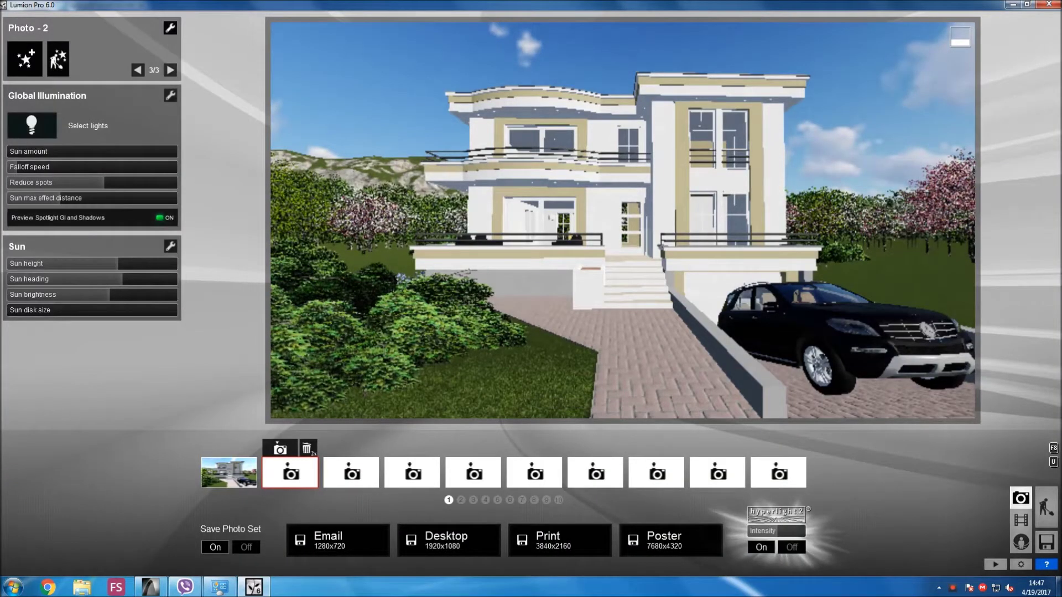
{"action": "left_click", "coordinate": [1045, 507]}
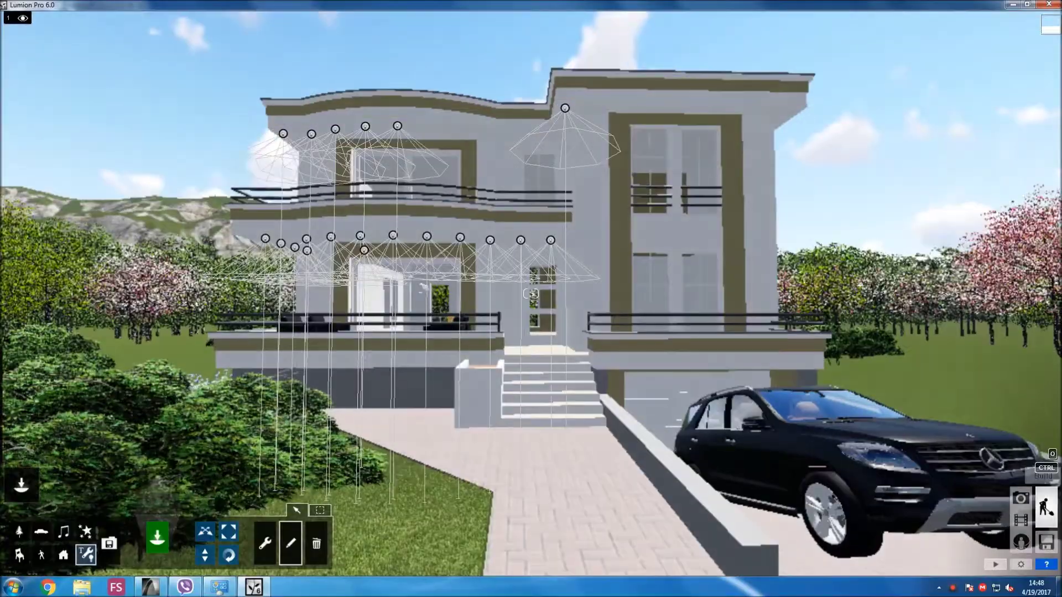
Give the Mtl-Nickel ceiling light fixtures a Standard material.
{"action": "key", "text": "w"}
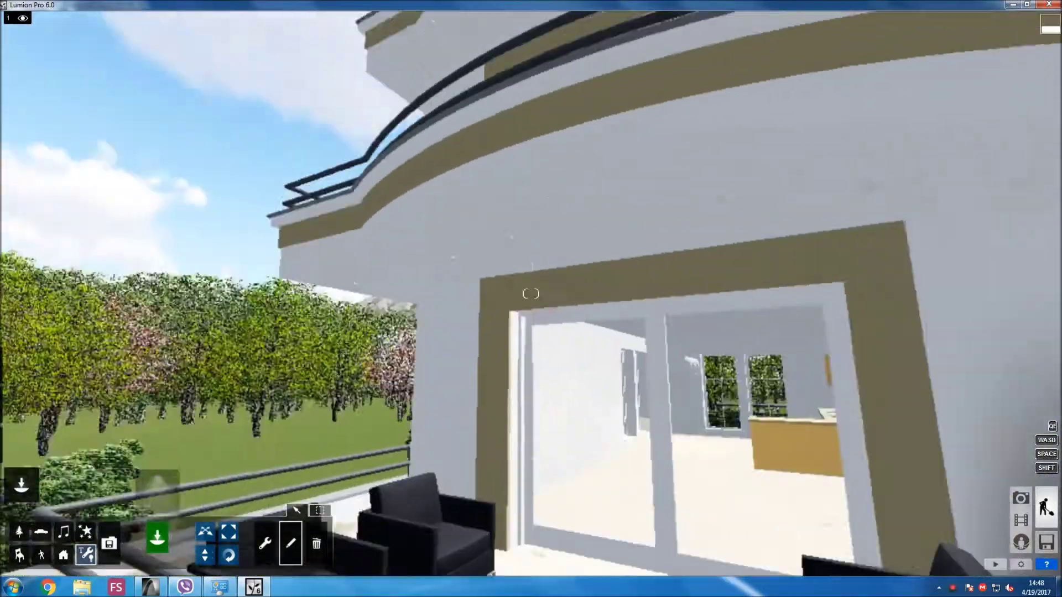
{"action": "right_click_drag", "start_coordinate": [531, 298], "coordinate": [530, 221]}
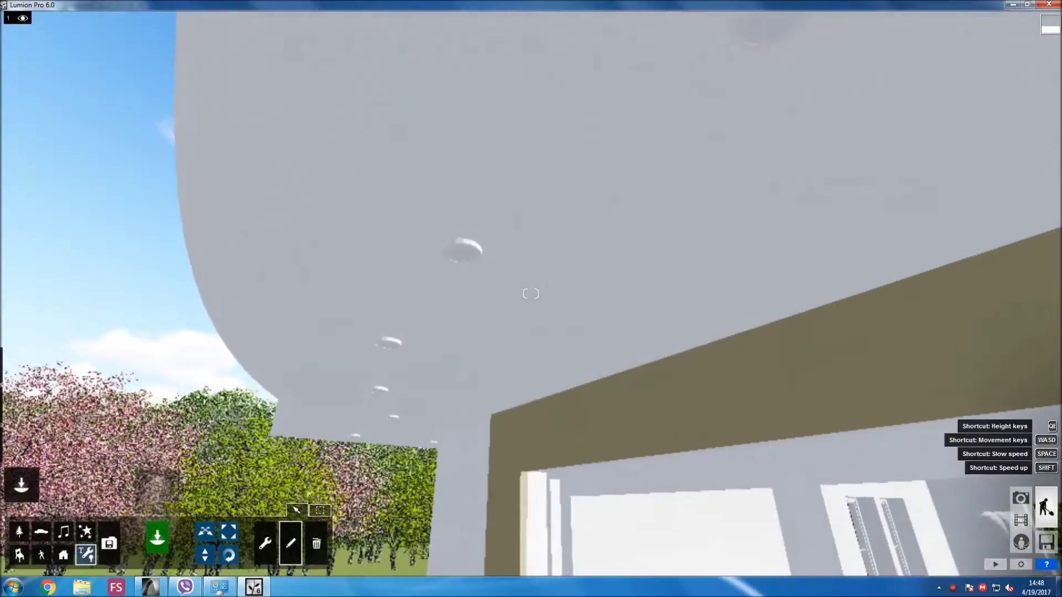
{"action": "left_click", "coordinate": [21, 442]}
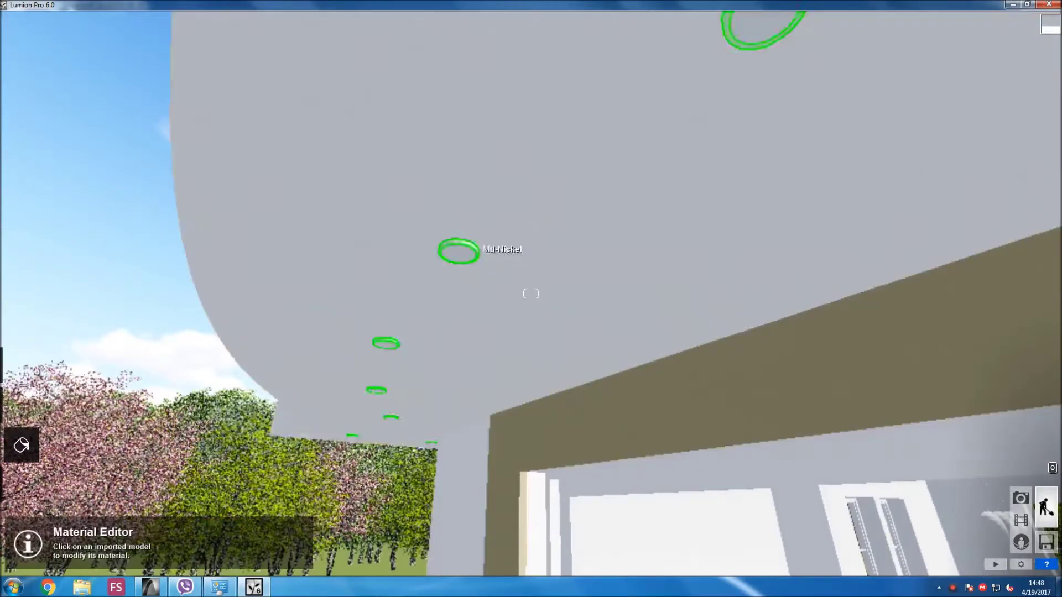
{"action": "left_click", "coordinate": [479, 249]}
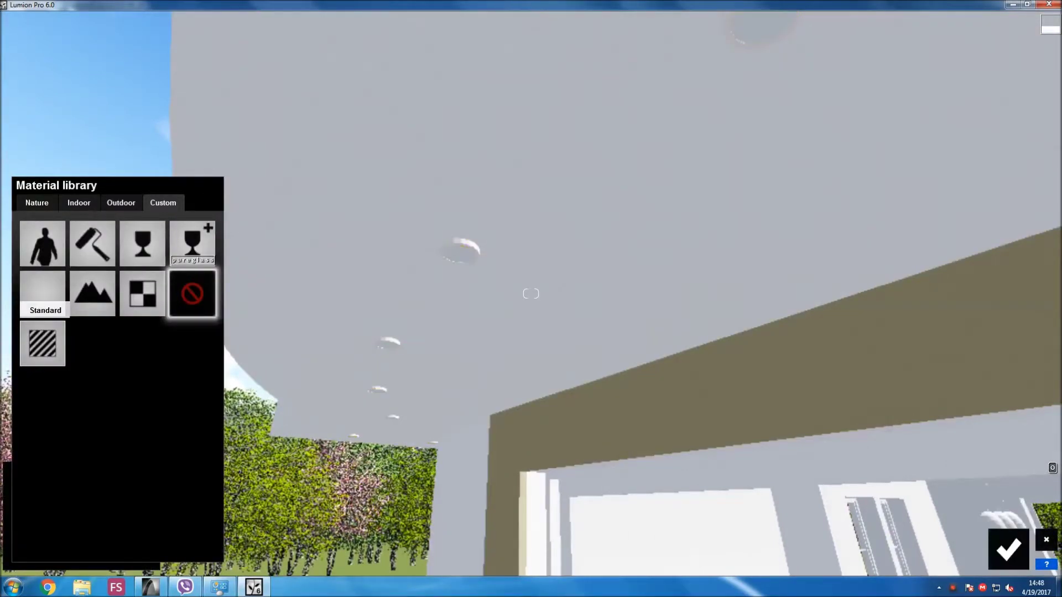
{"action": "left_click", "coordinate": [43, 293]}
Set the light material's Emissive to 1.9 in Advanced settings and accept it.
{"action": "left_click", "coordinate": [43, 529]}
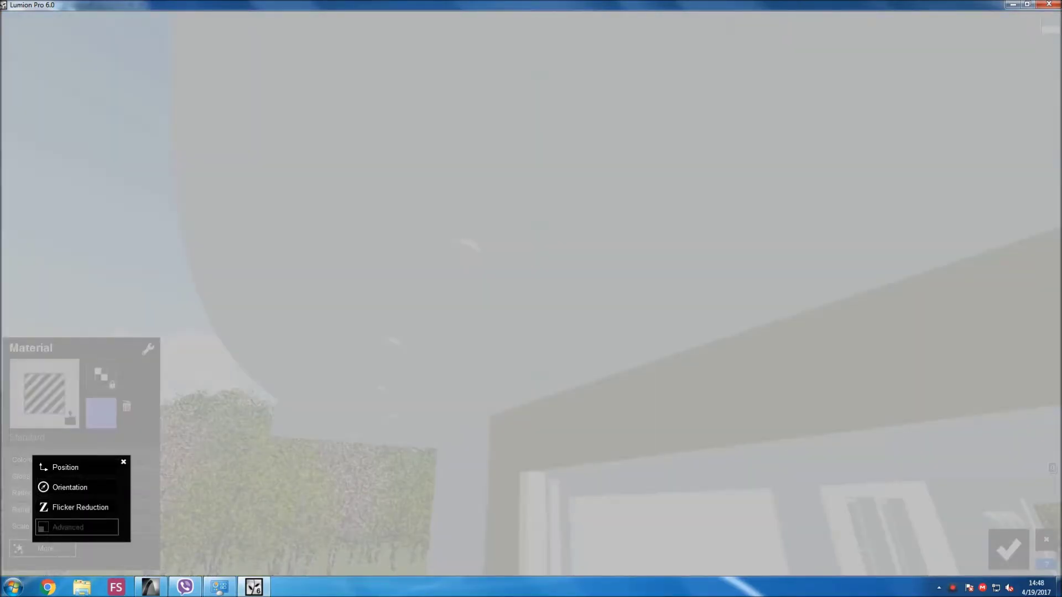
{"action": "left_click", "coordinate": [68, 527]}
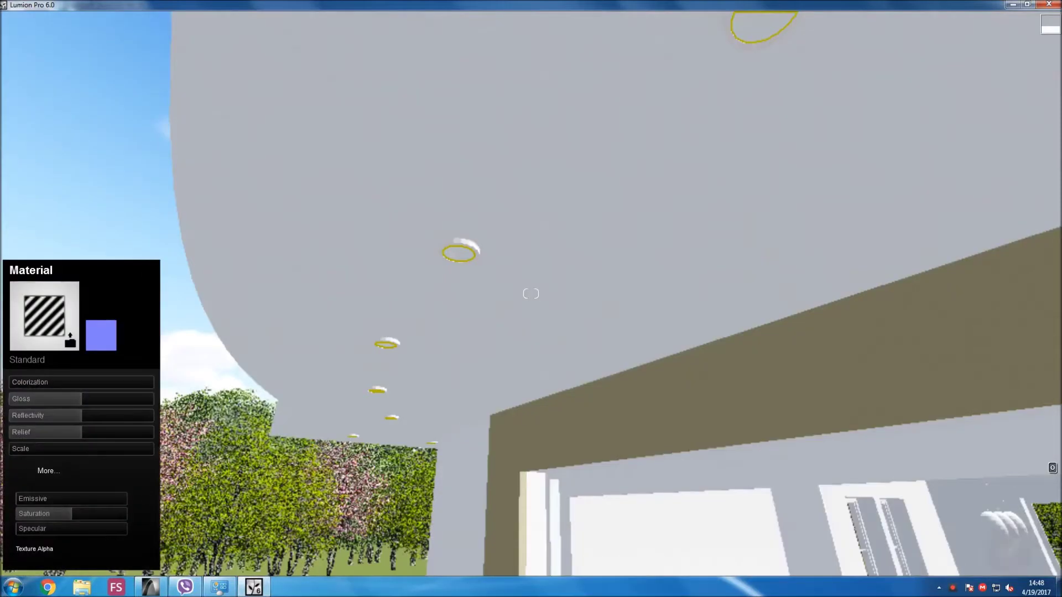
{"action": "left_click_drag", "start_coordinate": [70, 499], "coordinate": [41, 499]}
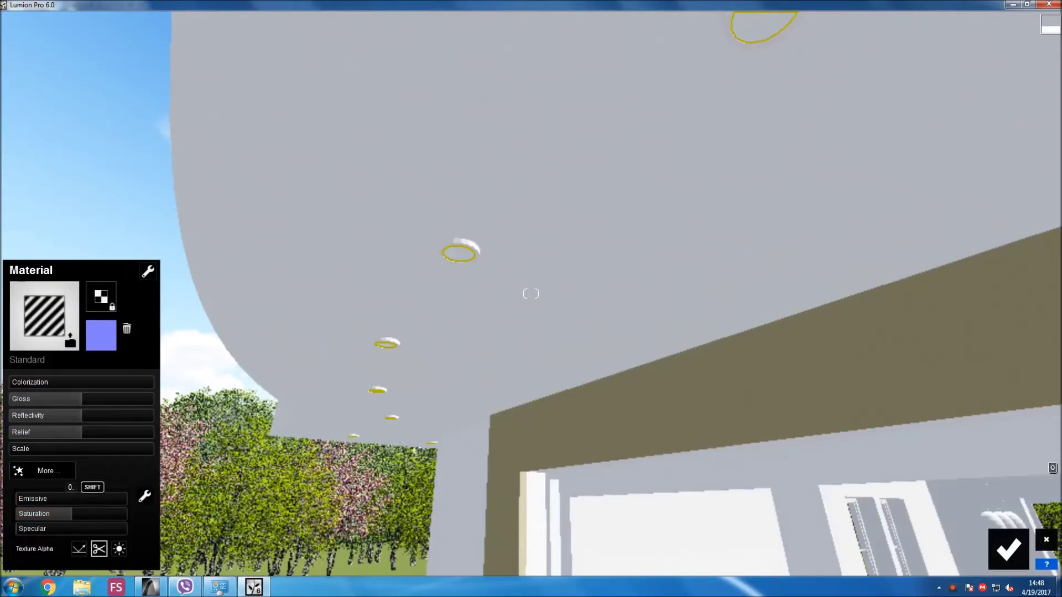
{"action": "left_click", "coordinate": [79, 549]}
{"action": "left_click", "coordinate": [46, 499]}
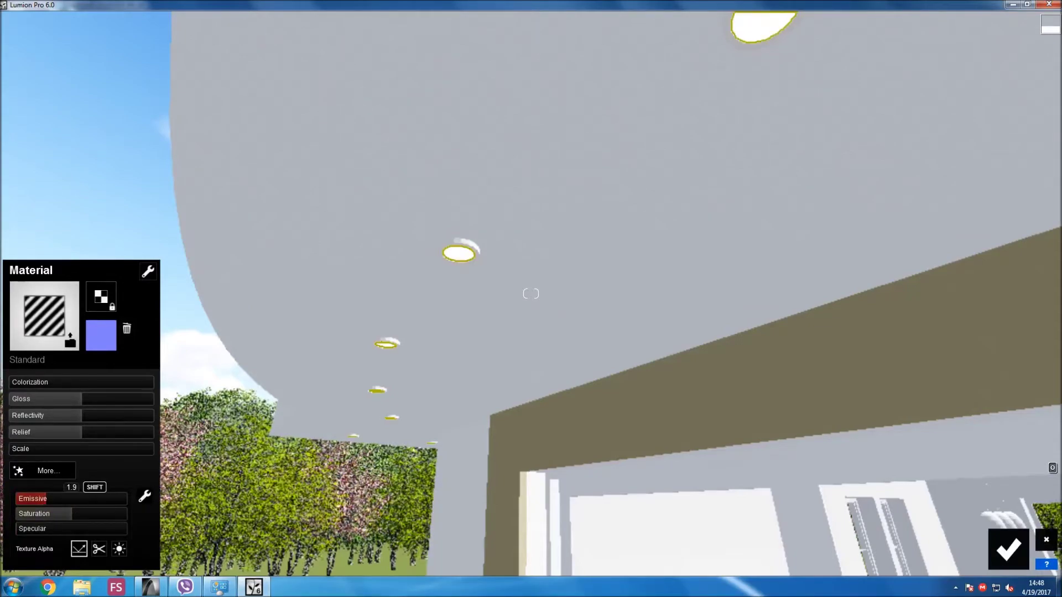
{"action": "left_click", "coordinate": [1008, 549]}
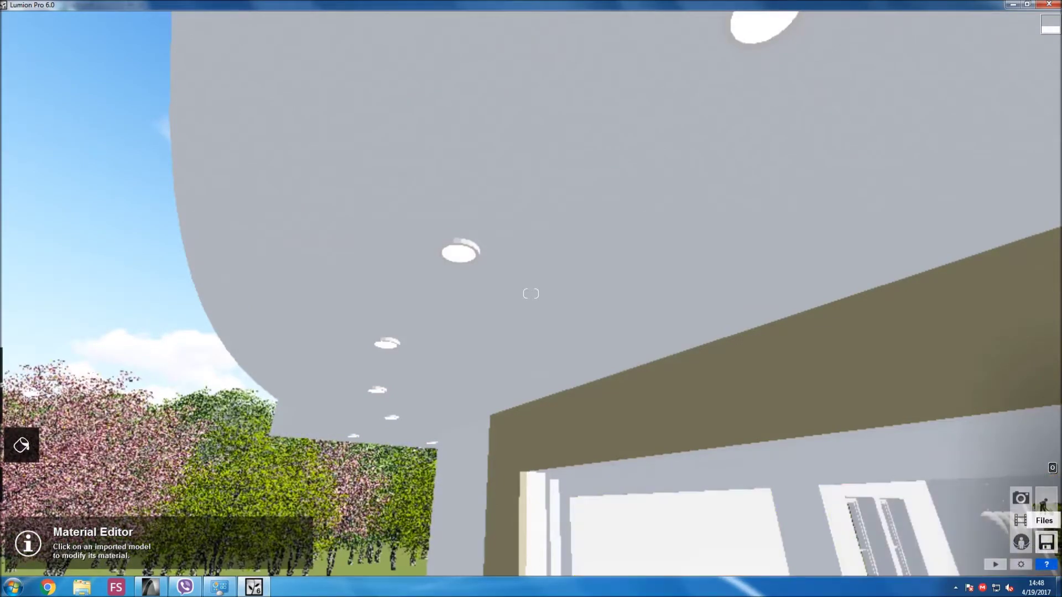
{"action": "left_click", "coordinate": [1043, 506]}
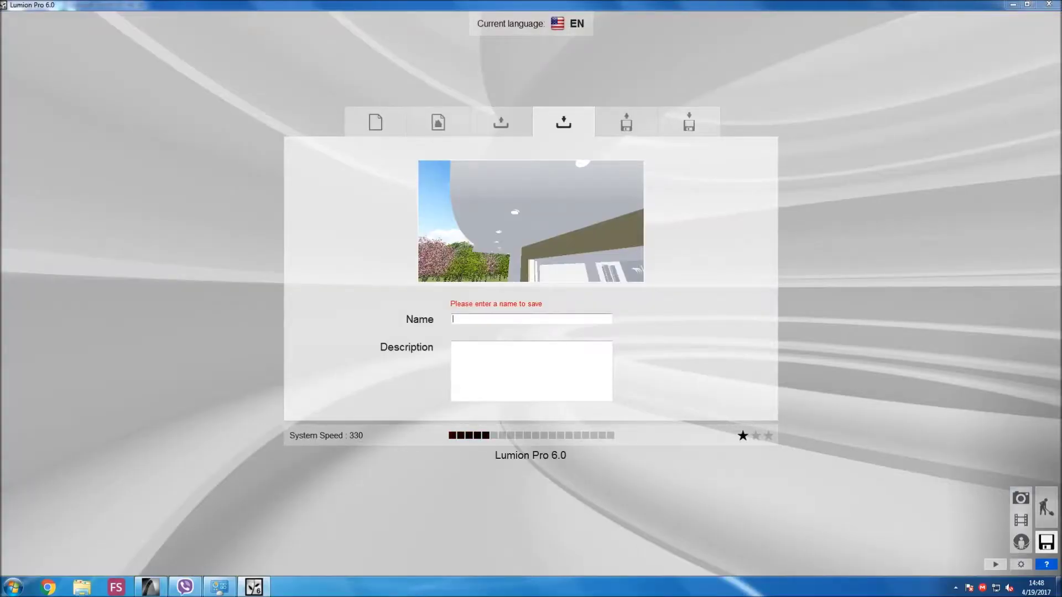
Save the project as Version 1 under its project name, then enter Photo mode.
{"action": "type", "text": "Nikollbibaj"}
{"action": "left_click", "coordinate": [639, 356]}
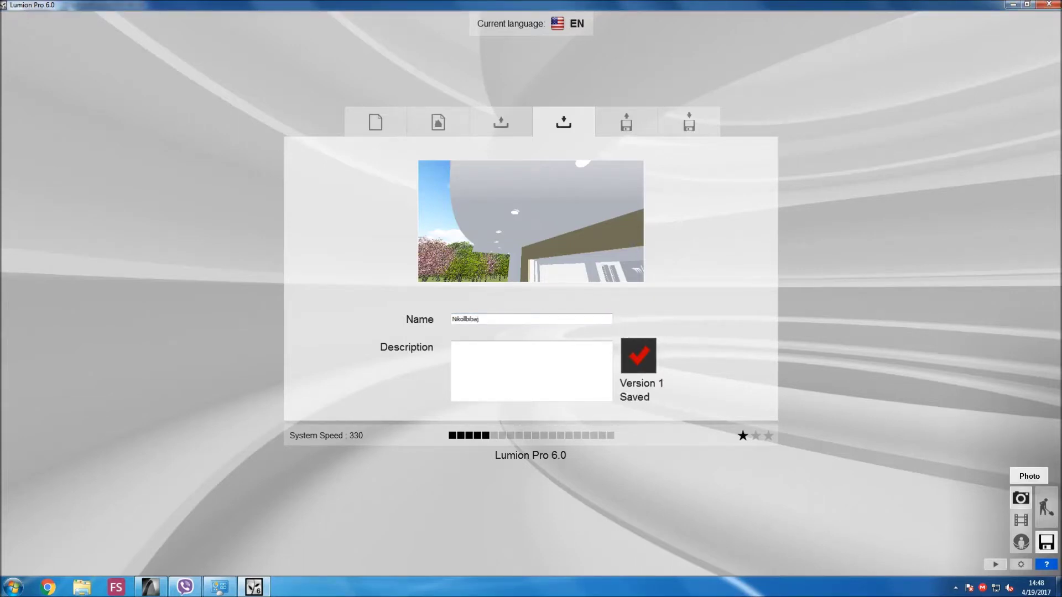
{"action": "left_click", "coordinate": [1021, 499]}
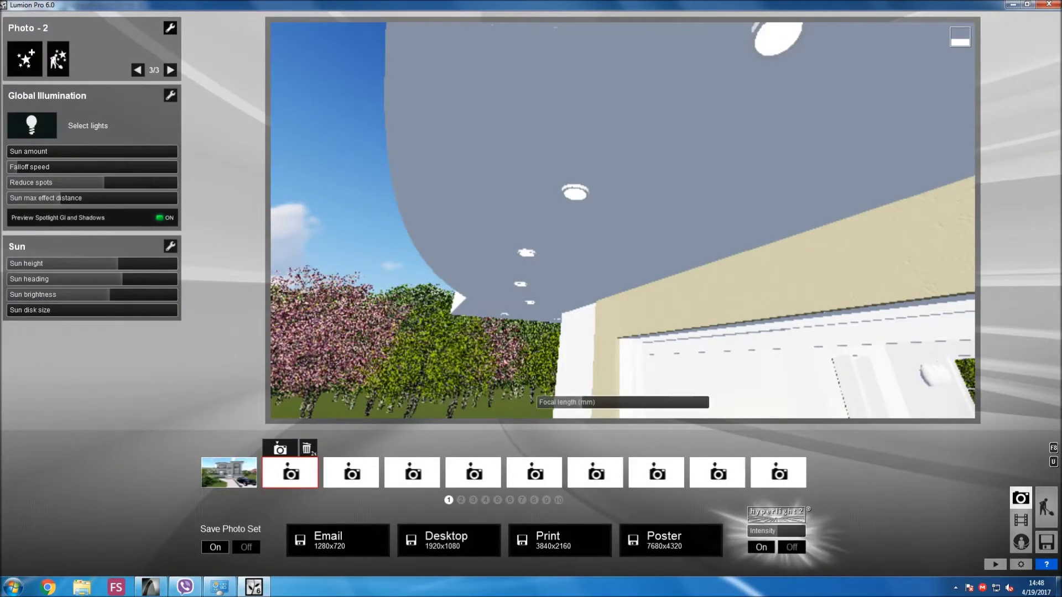
Store the front house view in photo slot 2 and select Photo 2.
{"action": "left_click", "coordinate": [229, 473]}
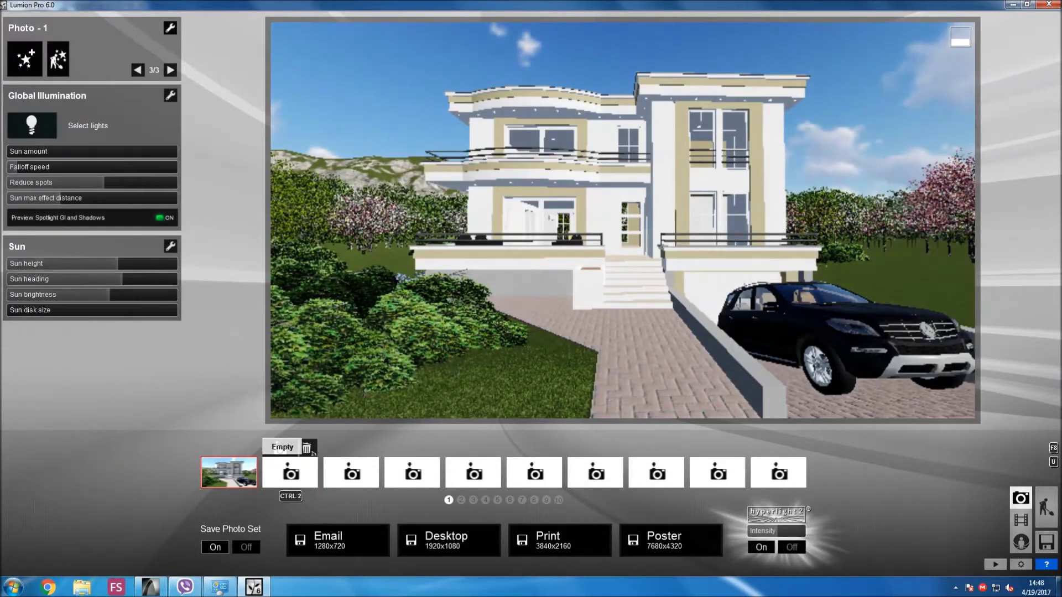
{"action": "left_click", "coordinate": [280, 449]}
{"action": "left_click", "coordinate": [290, 471]}
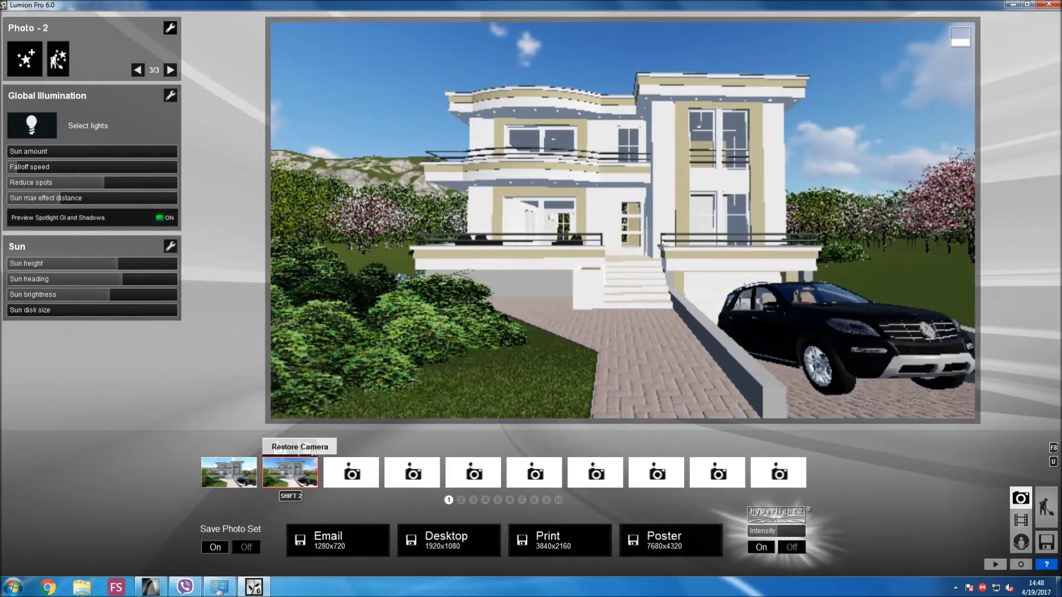
Lower the sun to 0.1 for a dusk sky, then return to build mode.
{"action": "left_click_drag", "start_coordinate": [118, 263], "coordinate": [91, 264]}
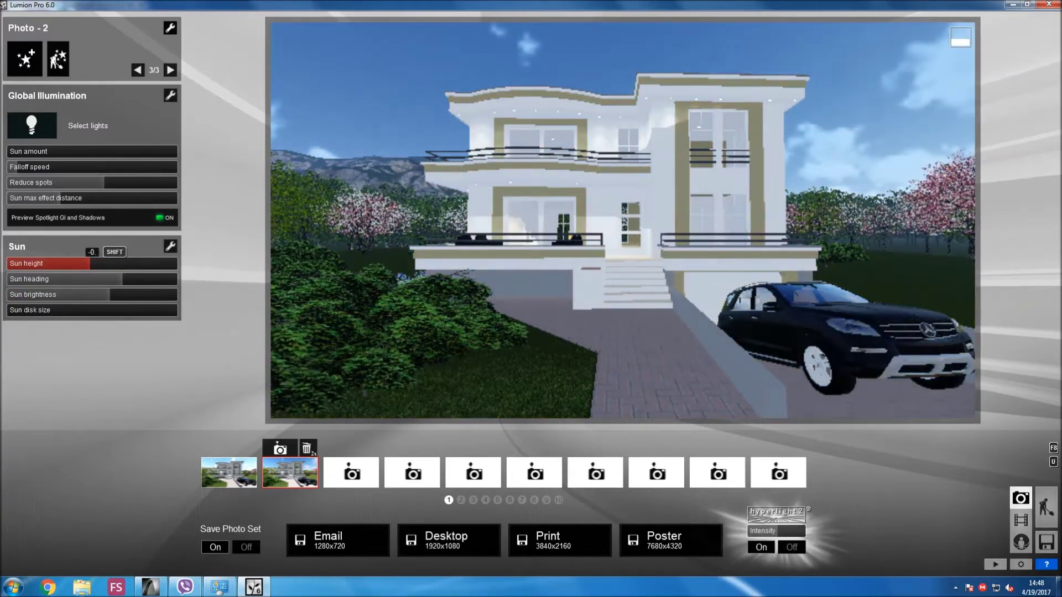
{"action": "left_click_drag", "start_coordinate": [91, 263], "coordinate": [98, 279]}
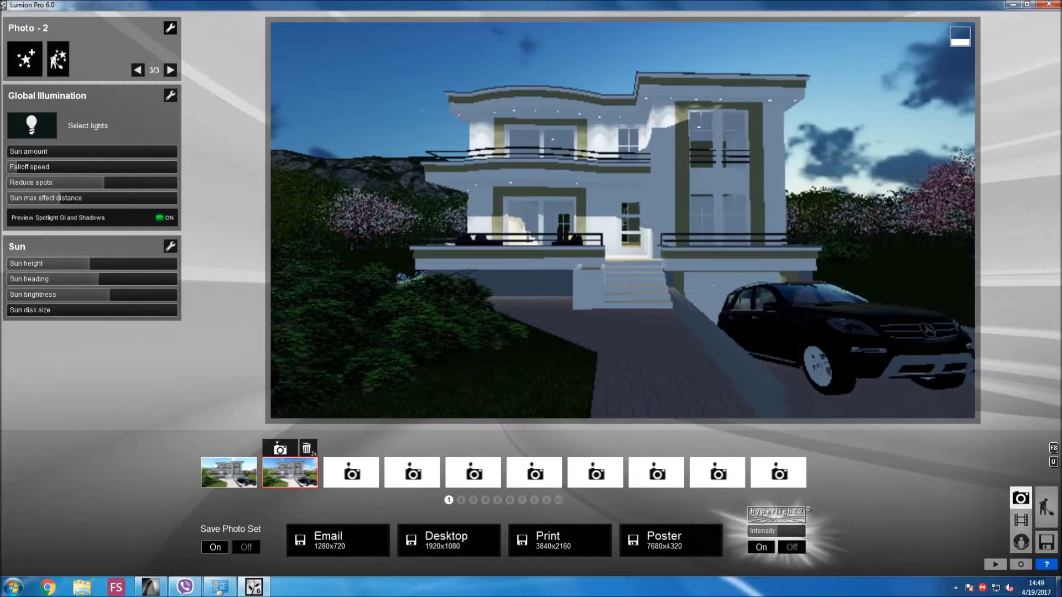
{"action": "left_click", "coordinate": [1045, 508]}
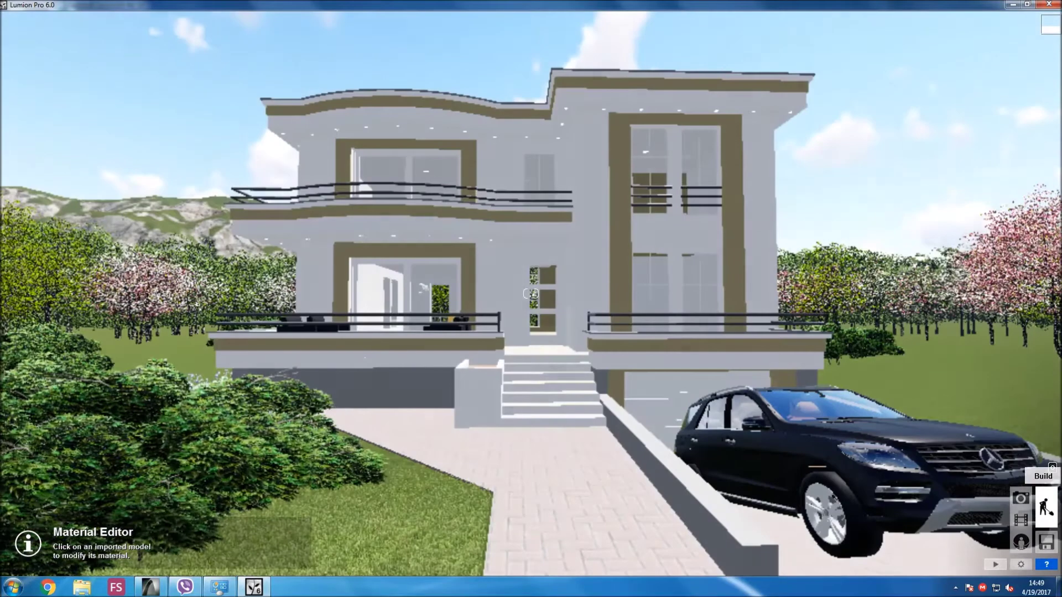
{"action": "left_click", "coordinate": [21, 485]}
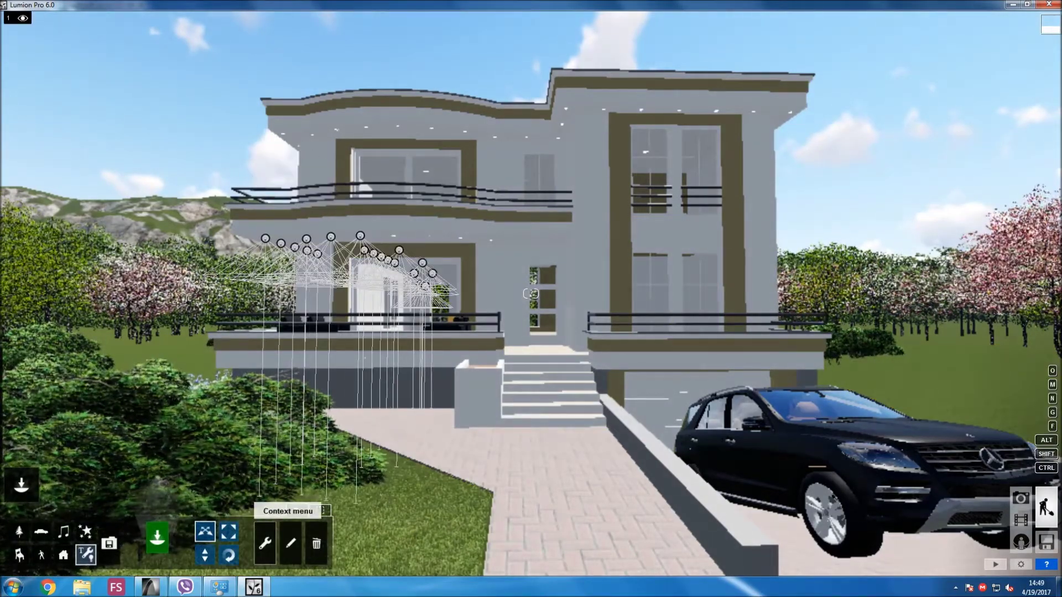
{"action": "left_click_drag", "start_coordinate": [360, 236], "coordinate": [564, 107]}
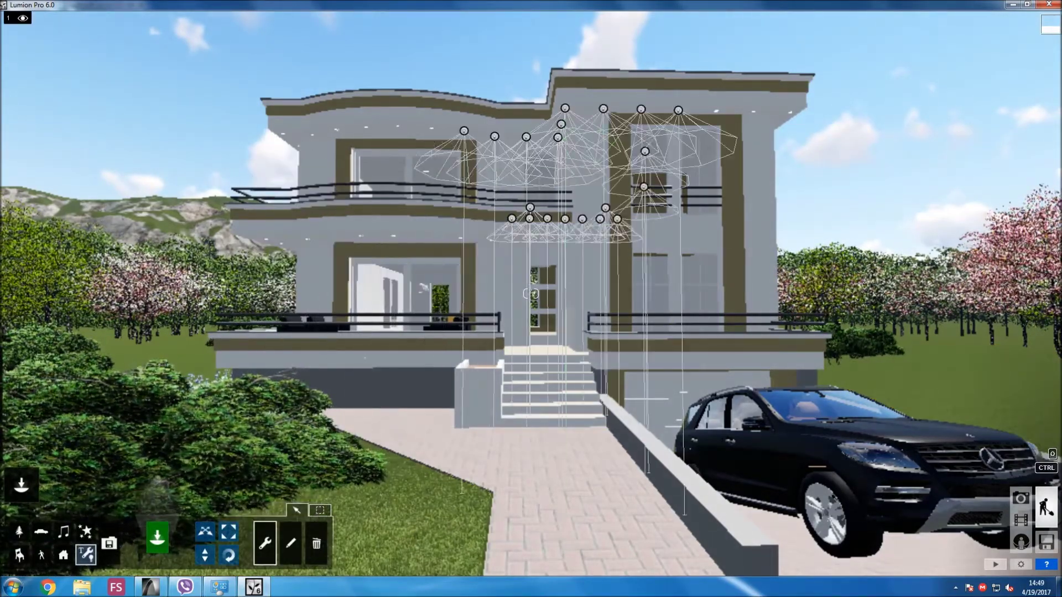
{"action": "left_click", "coordinate": [565, 108]}
{"action": "left_click", "coordinate": [562, 66]}
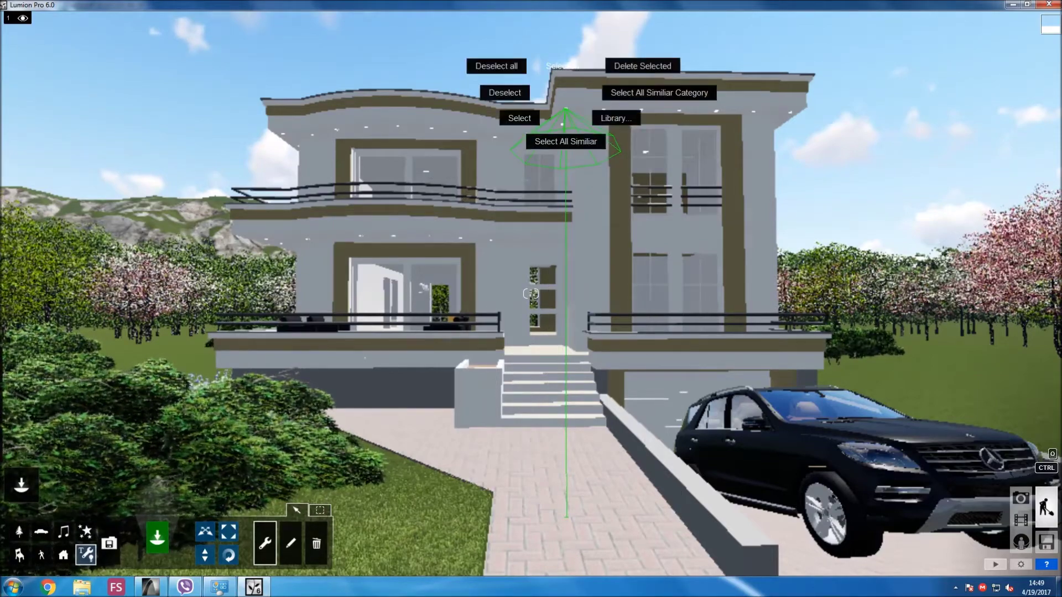
{"action": "left_click", "coordinate": [565, 141]}
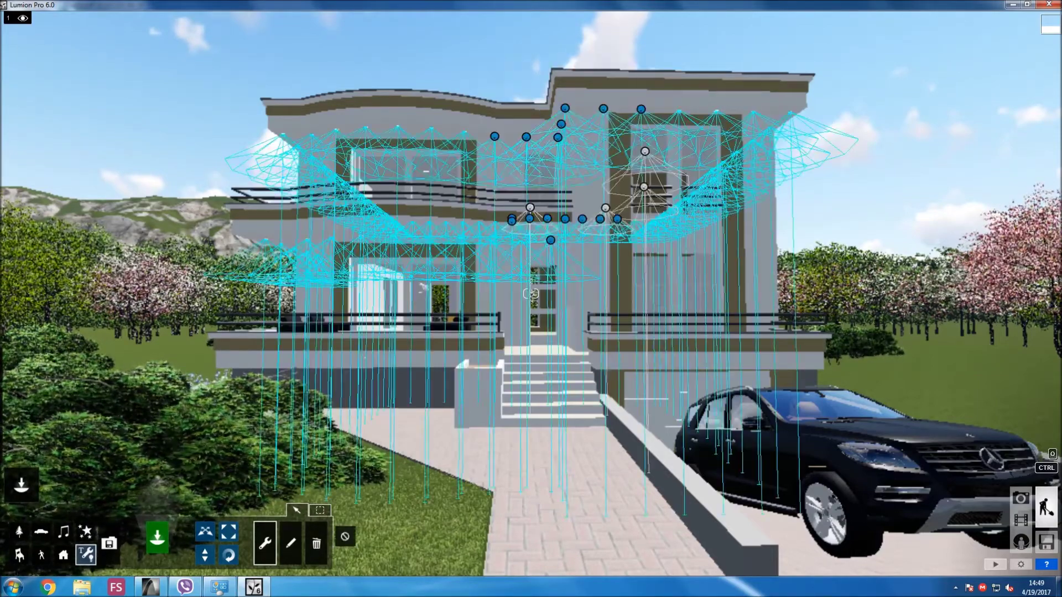
{"action": "left_click", "coordinate": [291, 543]}
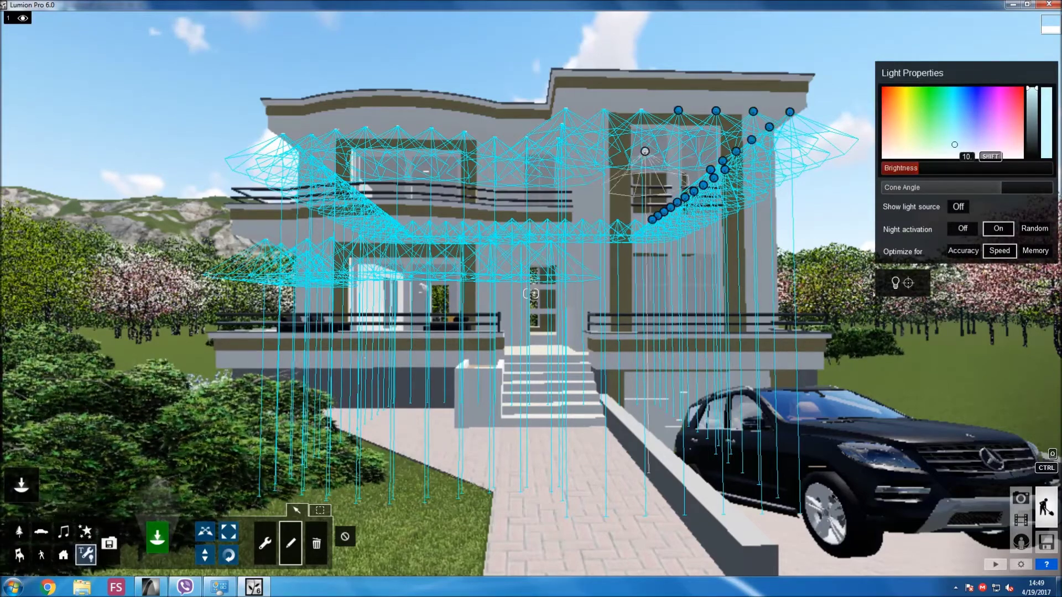
{"action": "left_click", "coordinate": [450, 263]}
{"action": "left_click", "coordinate": [344, 536]}
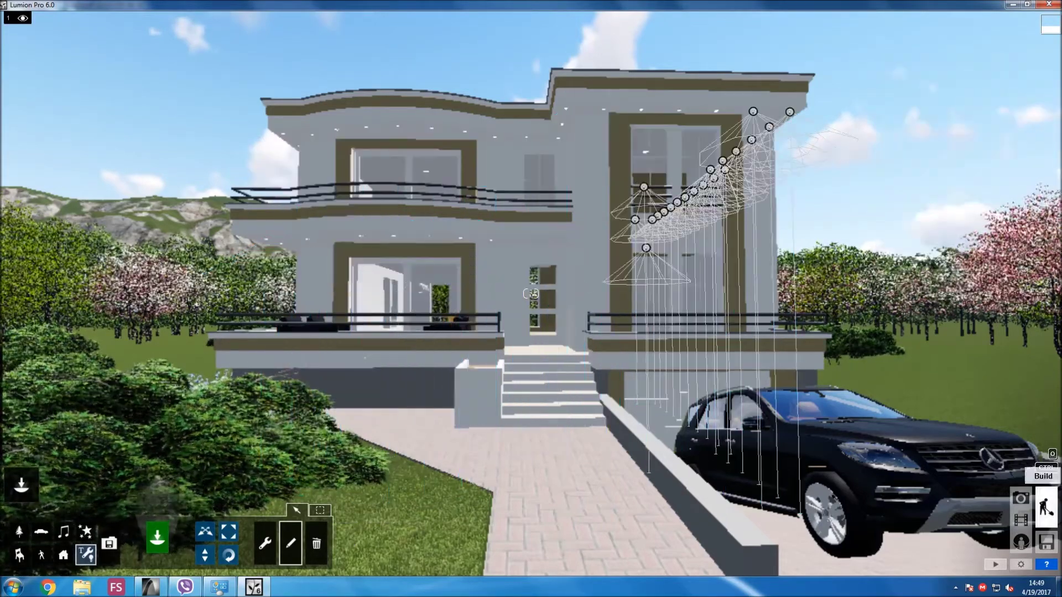
{"action": "left_click", "coordinate": [1020, 498]}
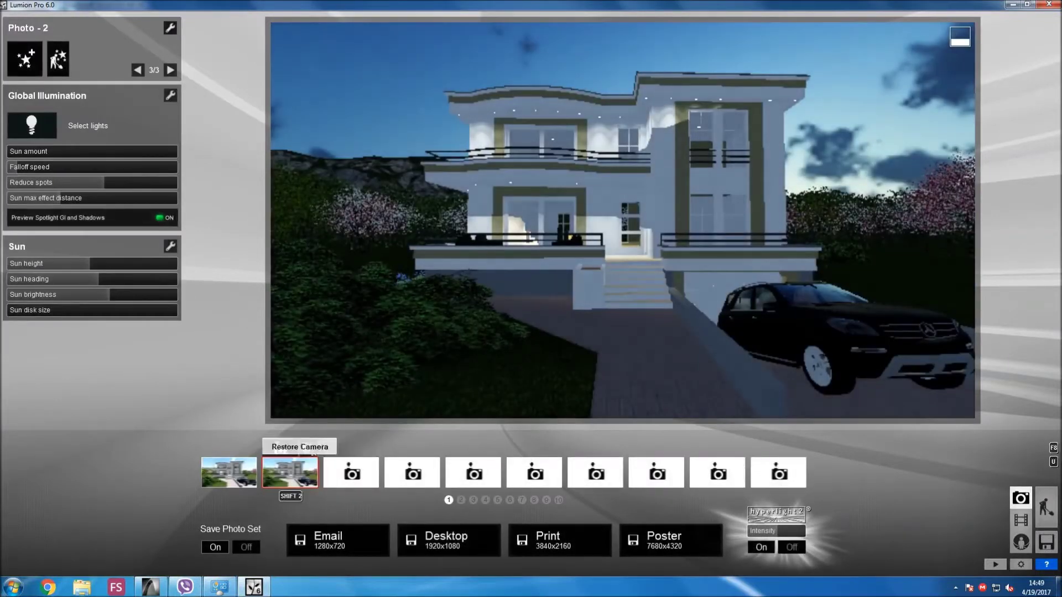
Render the dusk photo at Desktop 1920x1080 and save it as 102.jpg.
{"action": "left_click", "coordinate": [448, 541]}
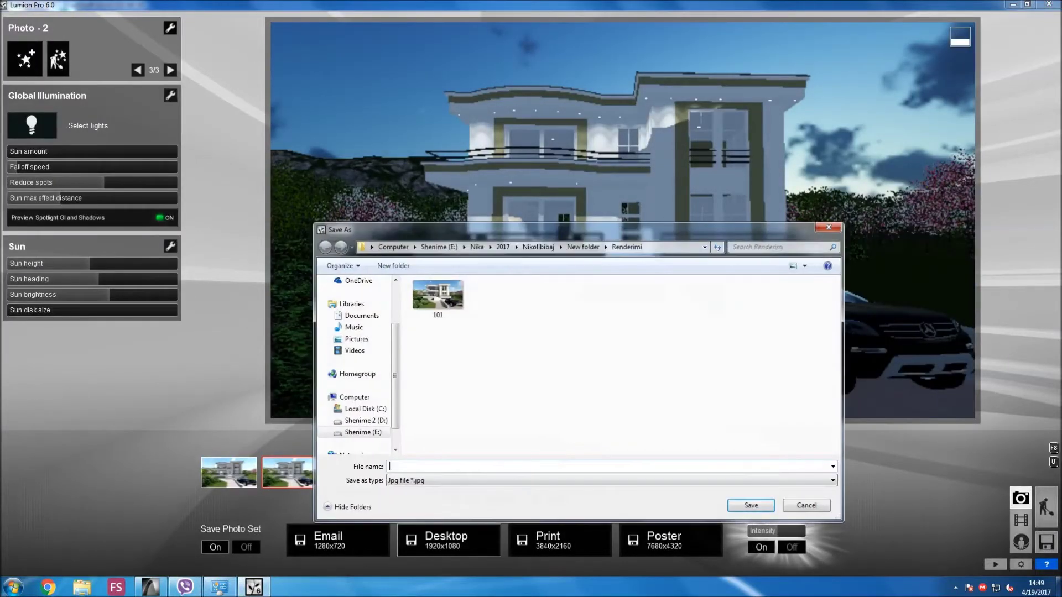
{"action": "left_click", "coordinate": [437, 296]}
{"action": "type", "text": "10"}
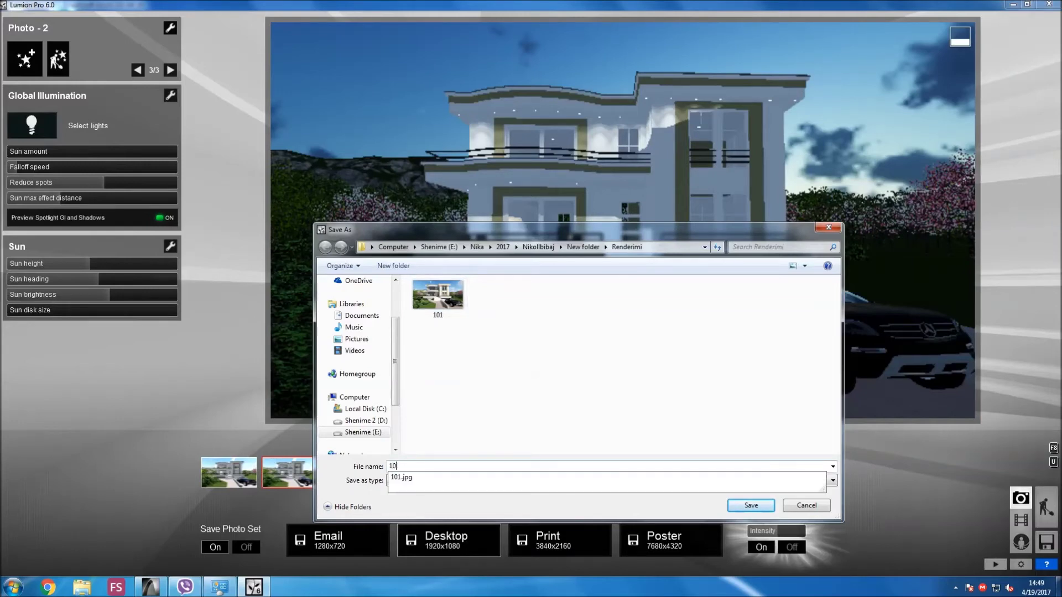
{"action": "key", "text": "BackSpace"}
{"action": "type", "text": "2"}
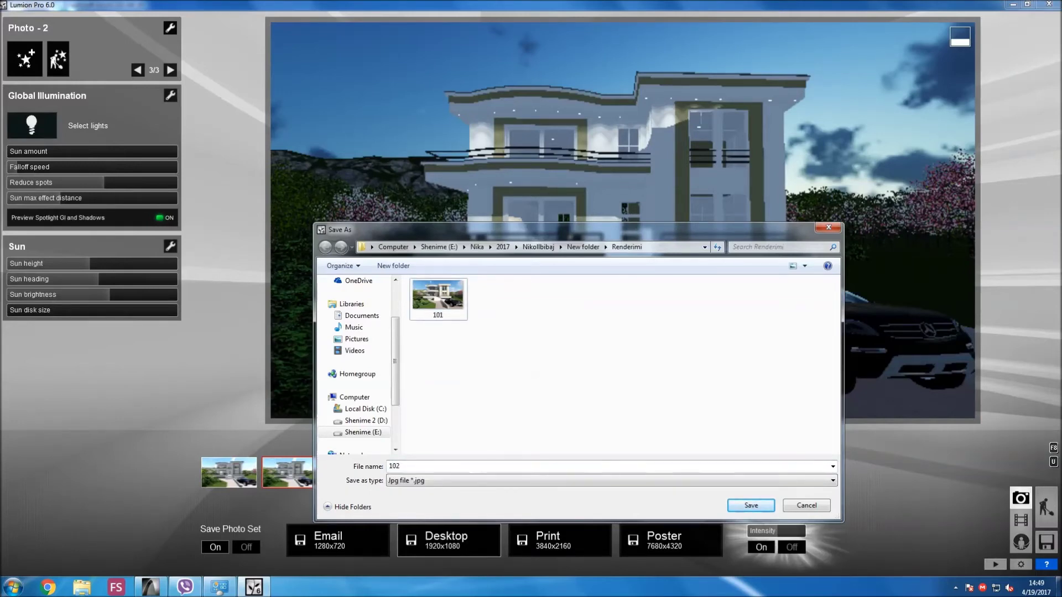
{"action": "left_click", "coordinate": [806, 505]}
Turn Save Photo Set off and render the Desktop-resolution photo again, confirming the save.
{"action": "left_click", "coordinate": [246, 547]}
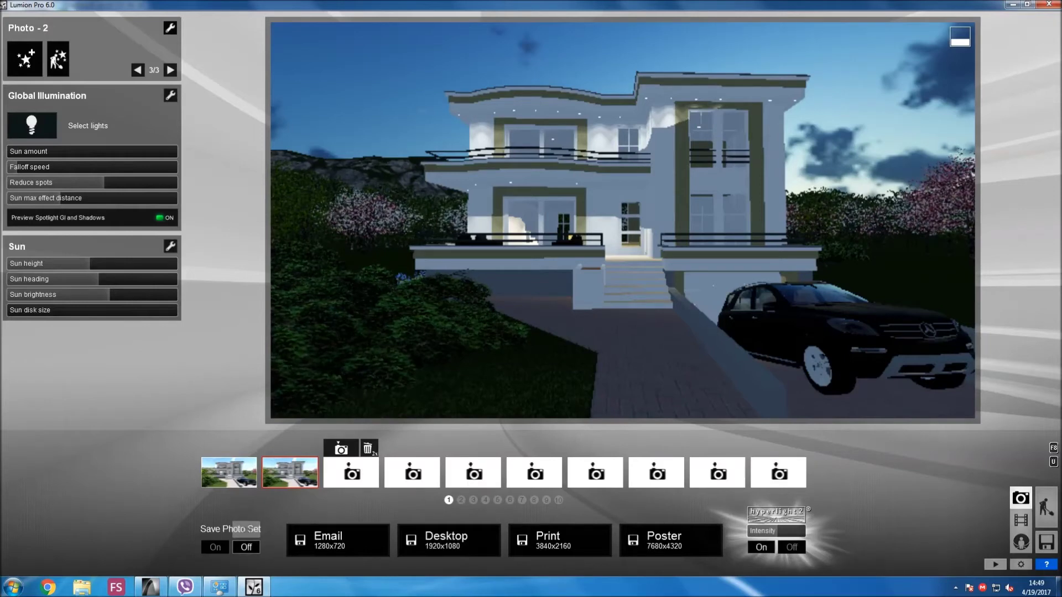
{"action": "left_click", "coordinate": [445, 540]}
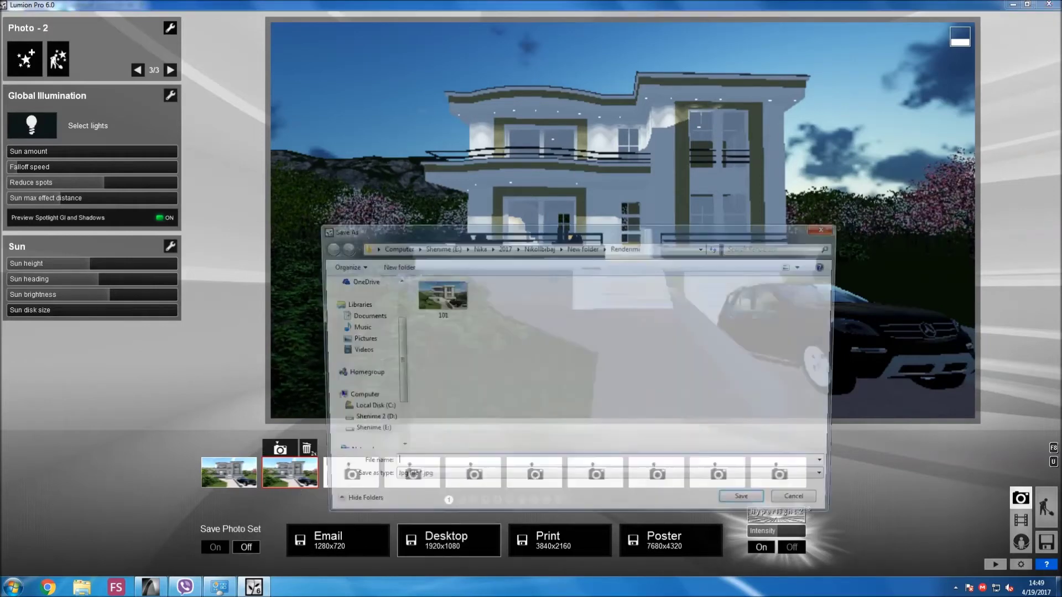
{"action": "type", "text": "1"}
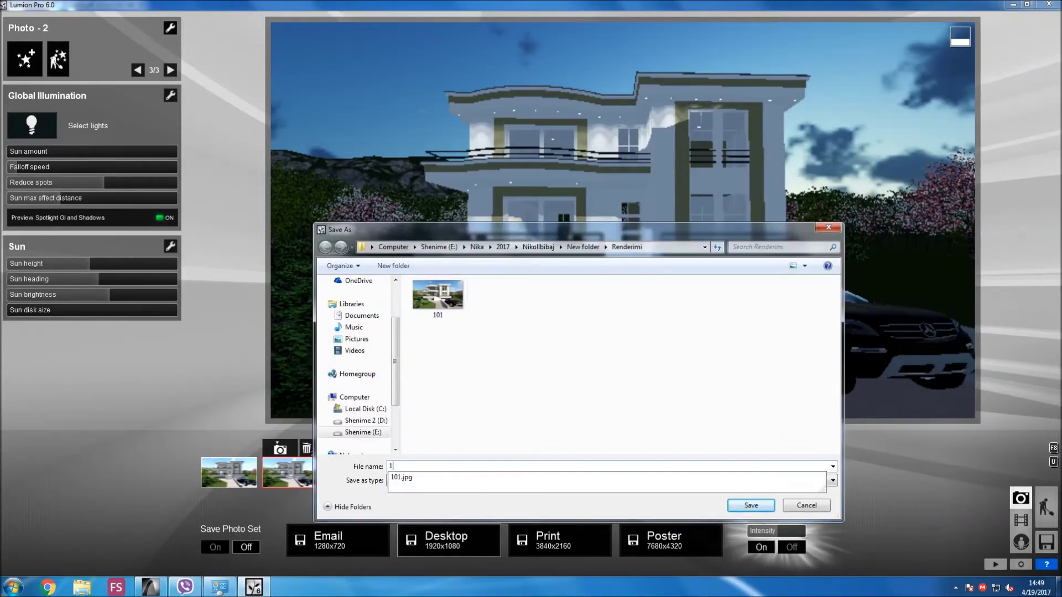
{"action": "key", "text": "Return"}
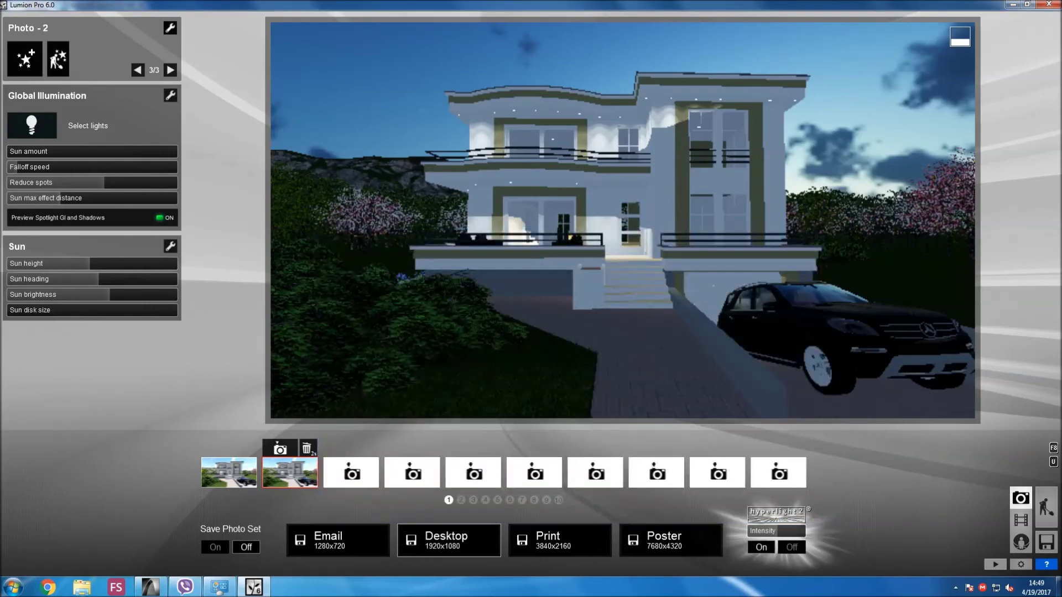